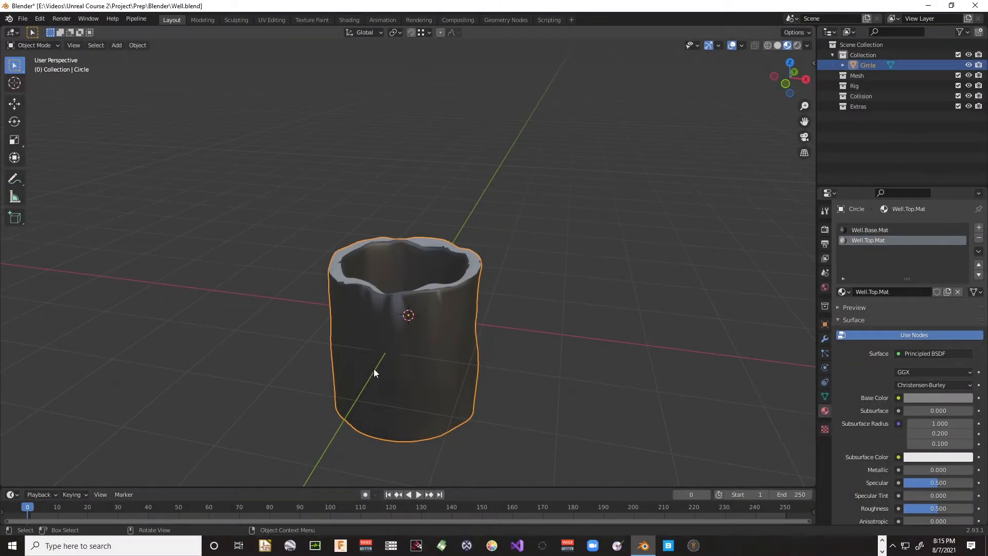
Step: Examine the well mesh from the side, from above and at its lower edge
scroll(373, 368, "up", 5)
scroll(418, 314, "down", 3)
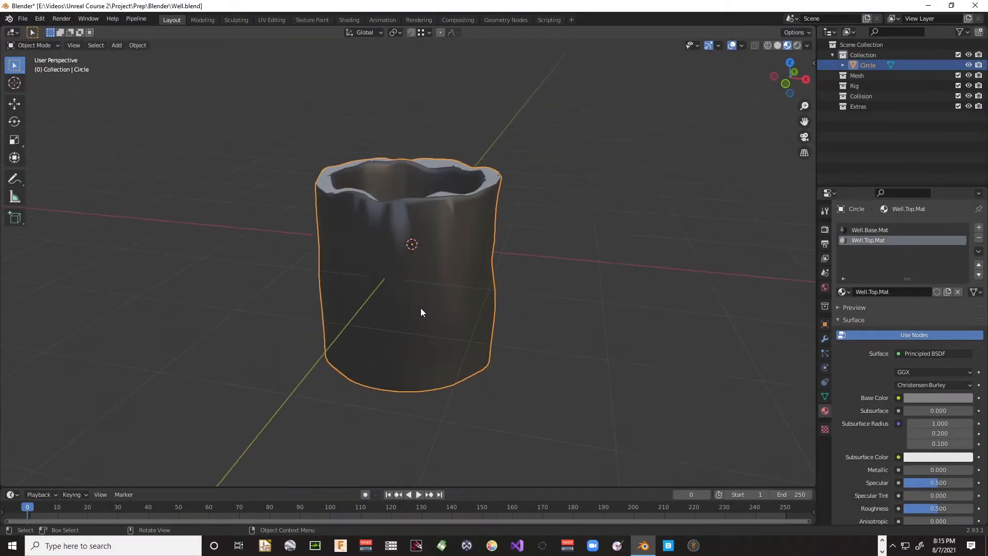
scroll(423, 302, "up", 1)
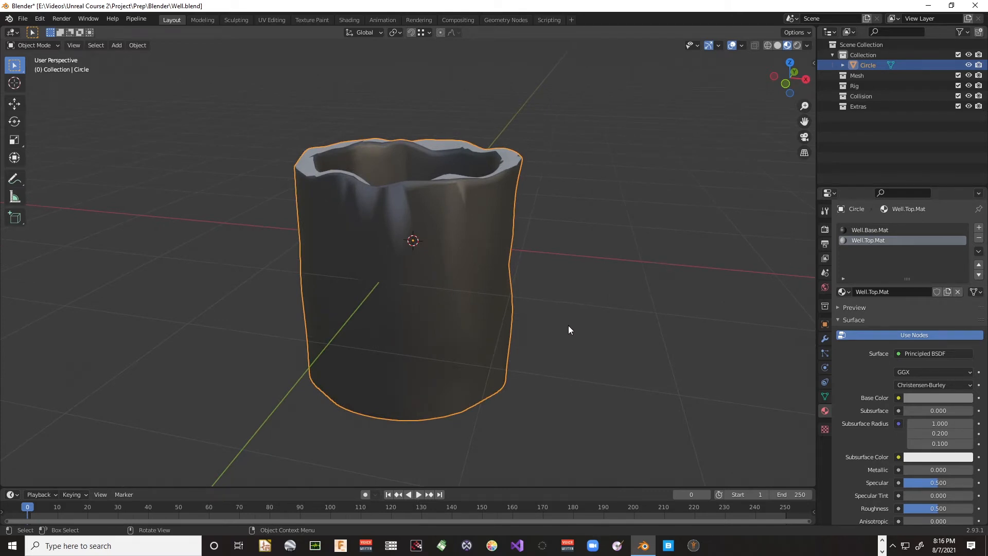
middle_click_drag(568, 324, 428, 319)
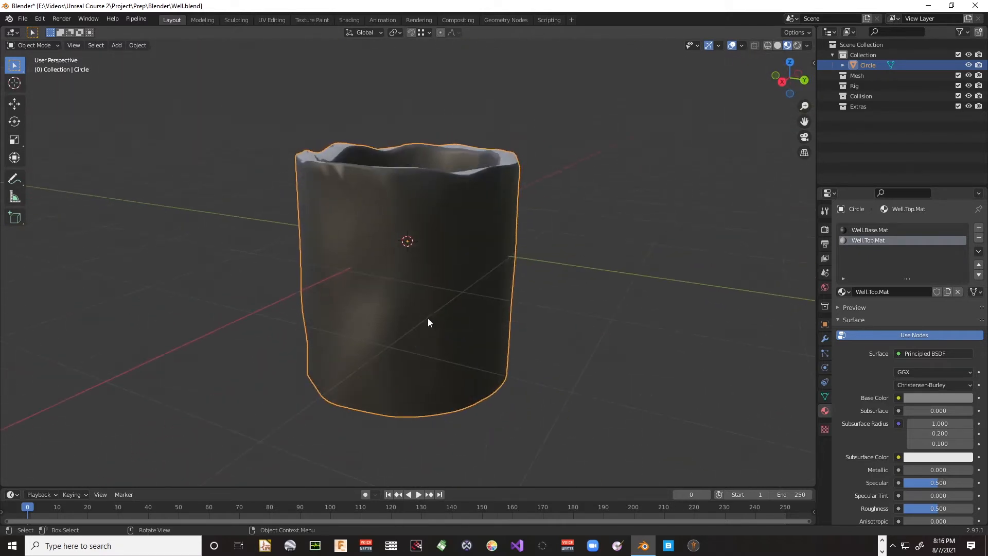
middle_click_drag(363, 363, 518, 292)
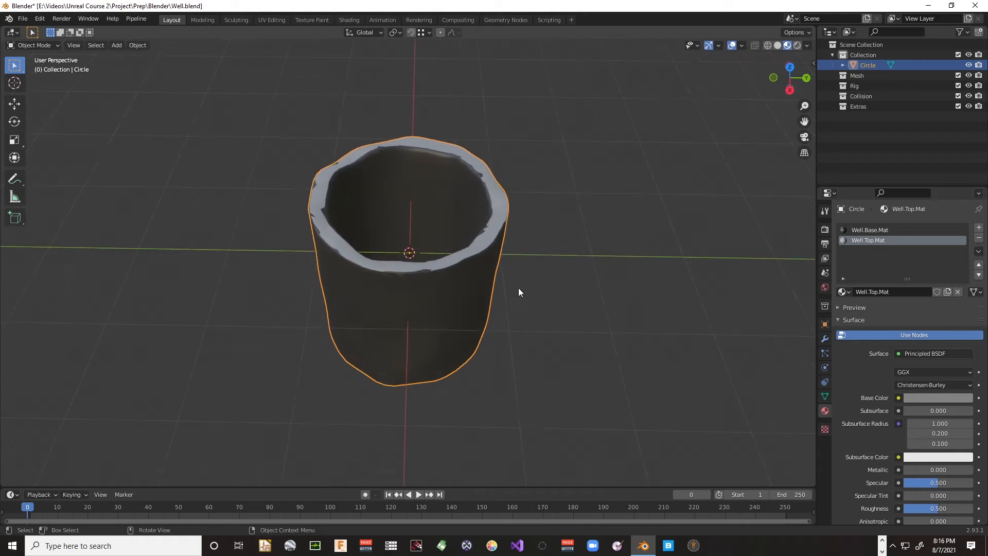
middle_click_drag(449, 303, 410, 280)
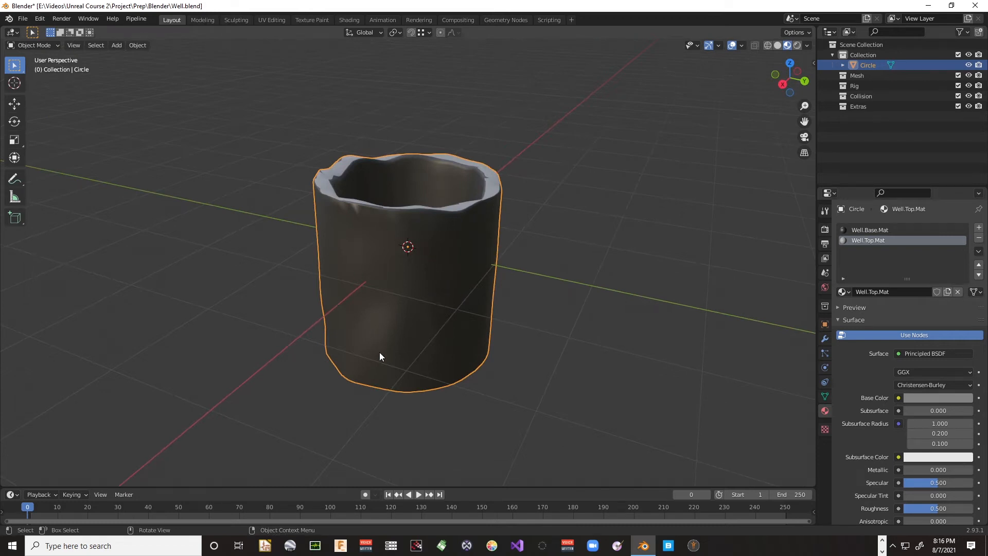
middle_click_drag(388, 349, 393, 313)
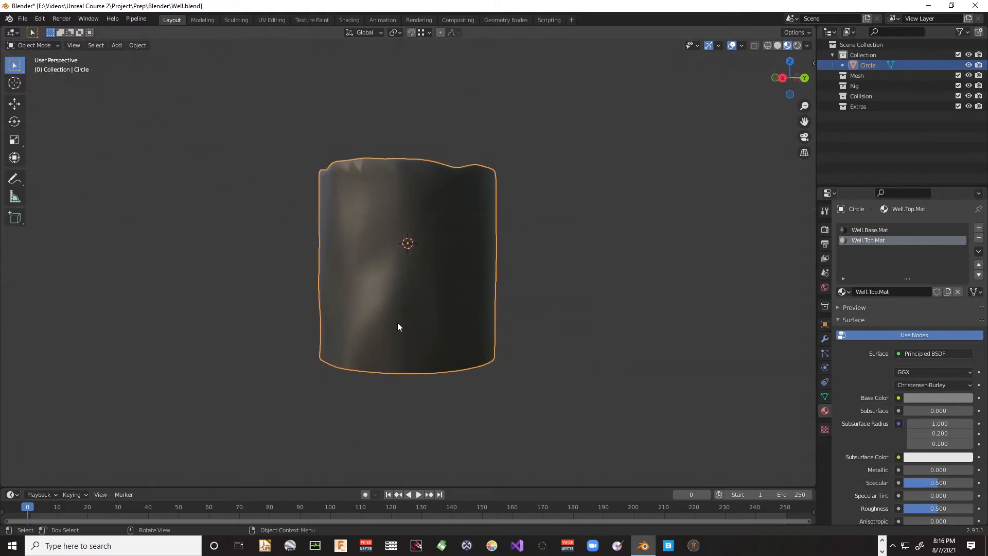
Step: Enter Edit Mode on the well, align to the front orthographic view and clear the mesh selection
key("Tab")
key("KP_1")
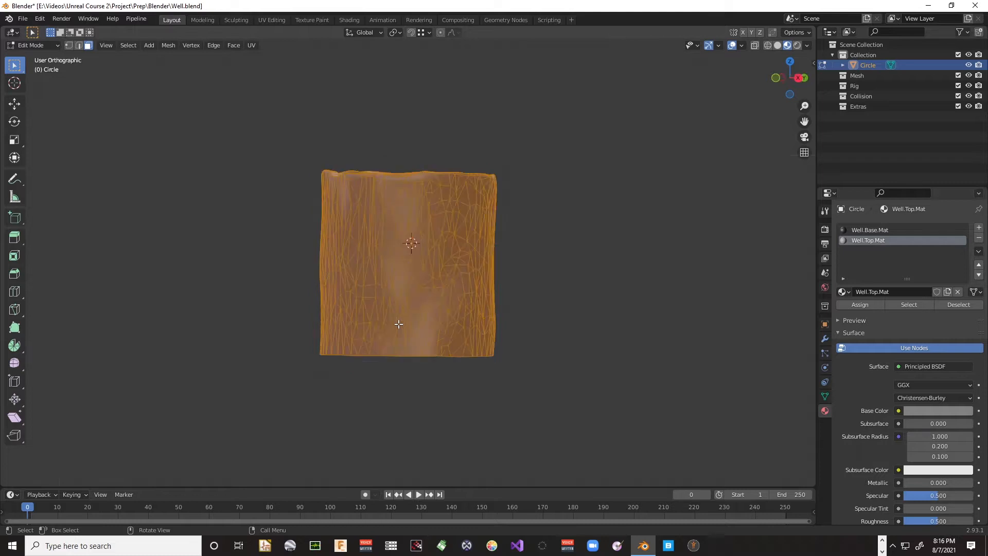
key("alt+a")
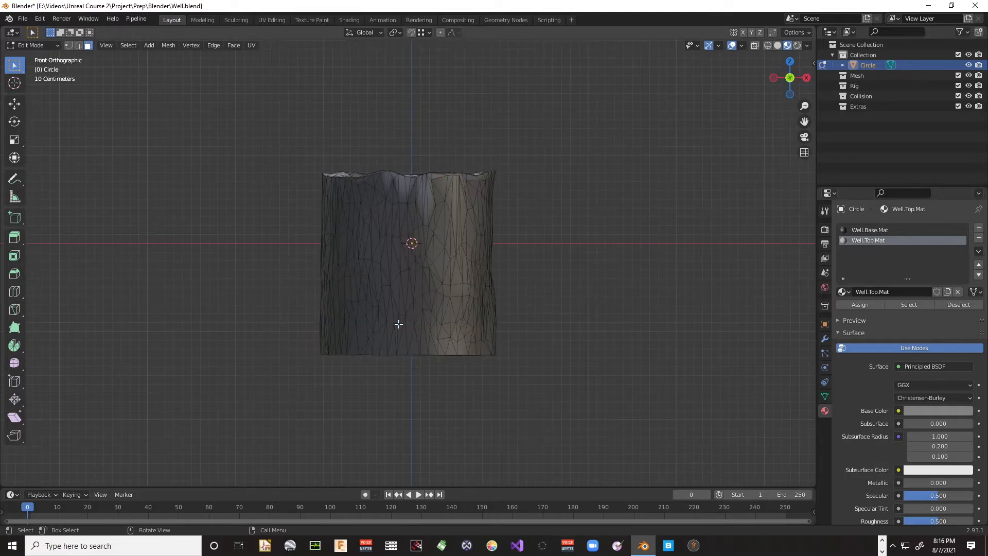
Step: Enable the Screencast Keys display
key("n")
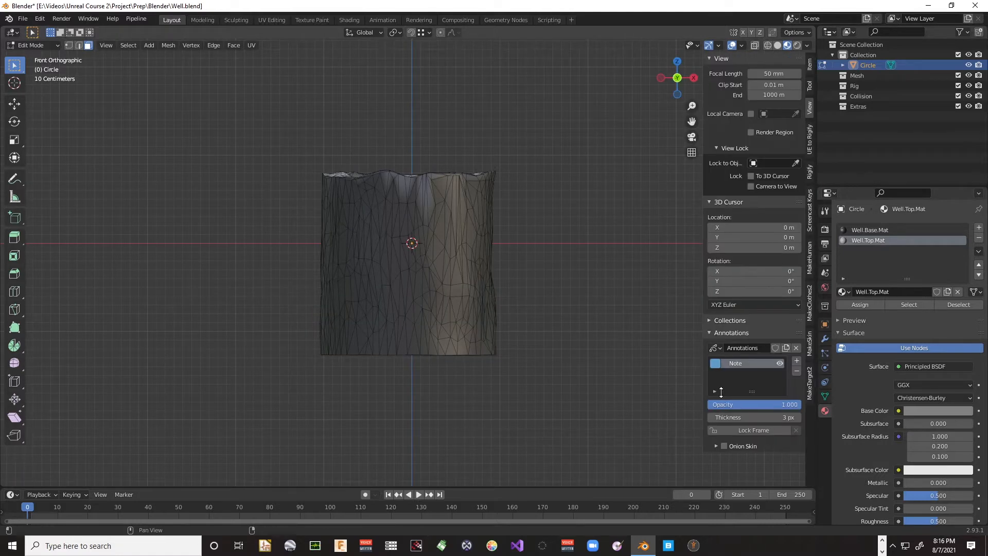
left_click(811, 211)
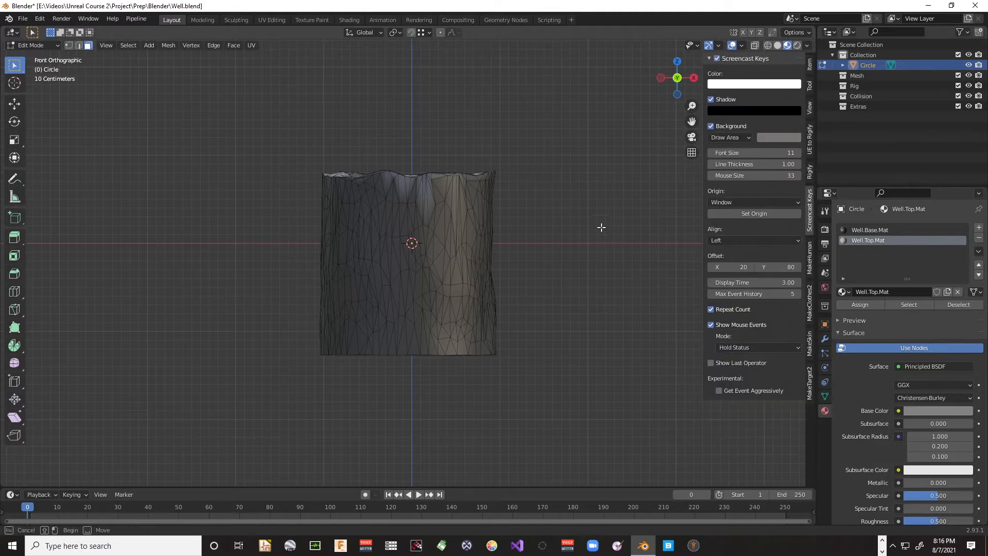
key("n")
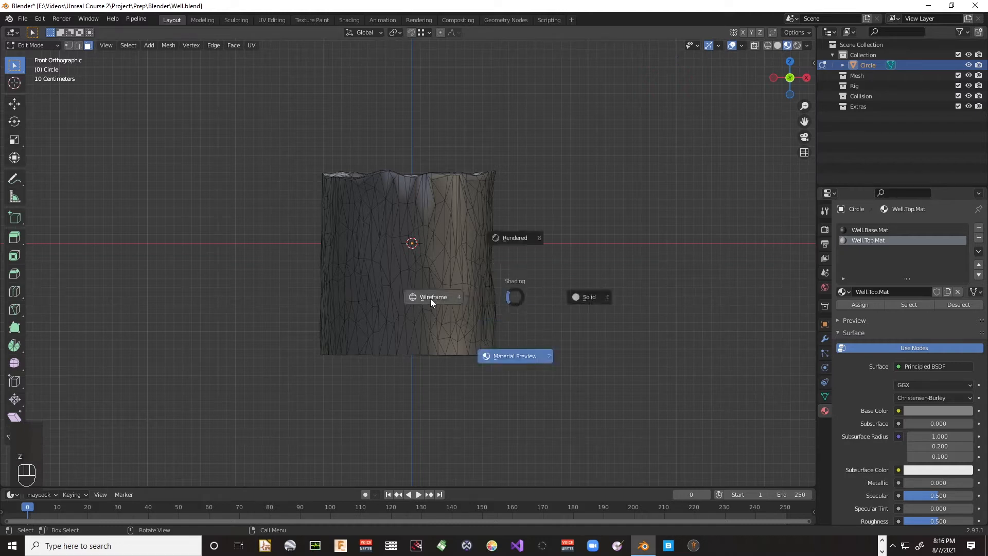
Step: Switch to Wireframe shading and vertex selection, and pick a vertex on the well's bottom edge
left_click(431, 298)
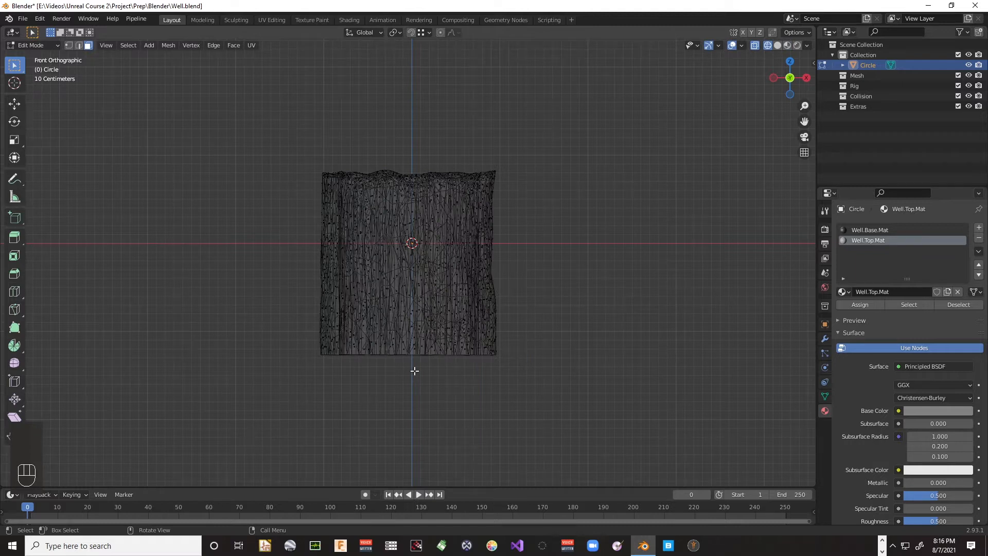
scroll(414, 371, "up", 2)
left_click(409, 395)
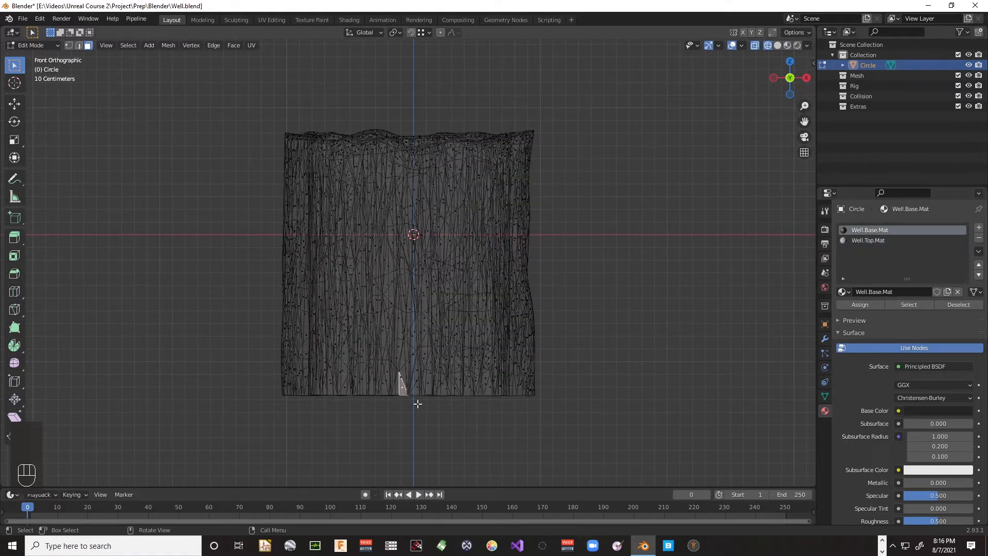
key("1")
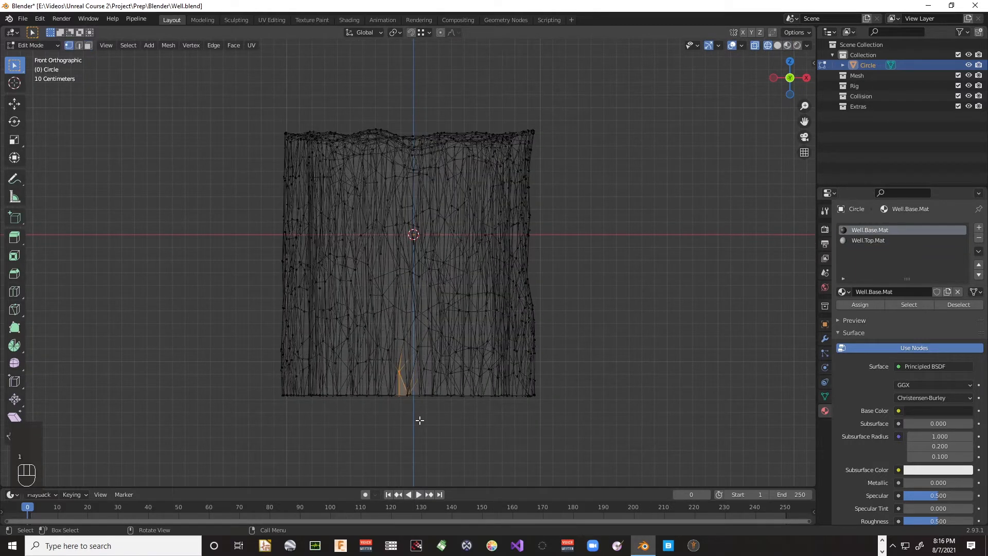
left_click(411, 397)
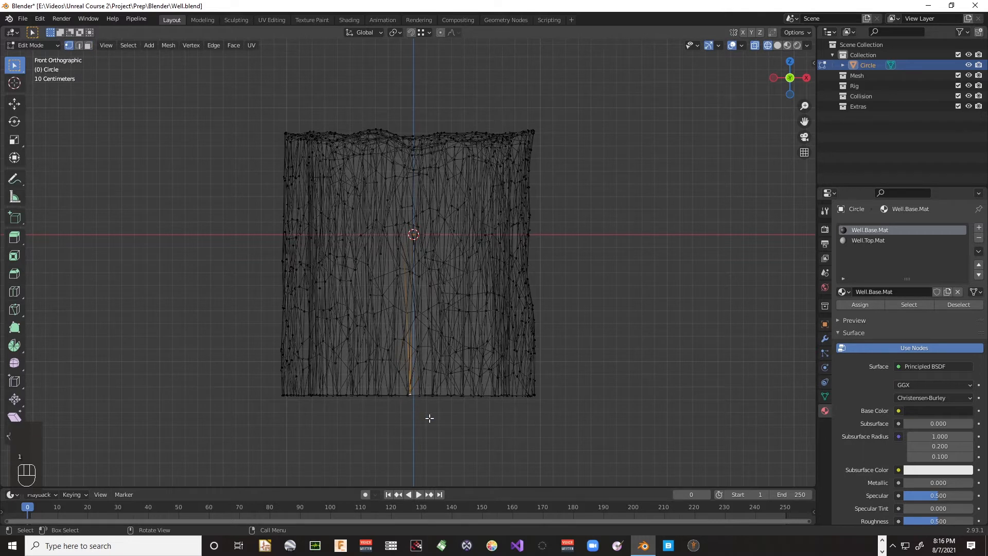
Step: Box-select all vertices along the well's bottom edge, from one side of the mesh to the other
key("KP_Decimal")
scroll(454, 323, "up", 8)
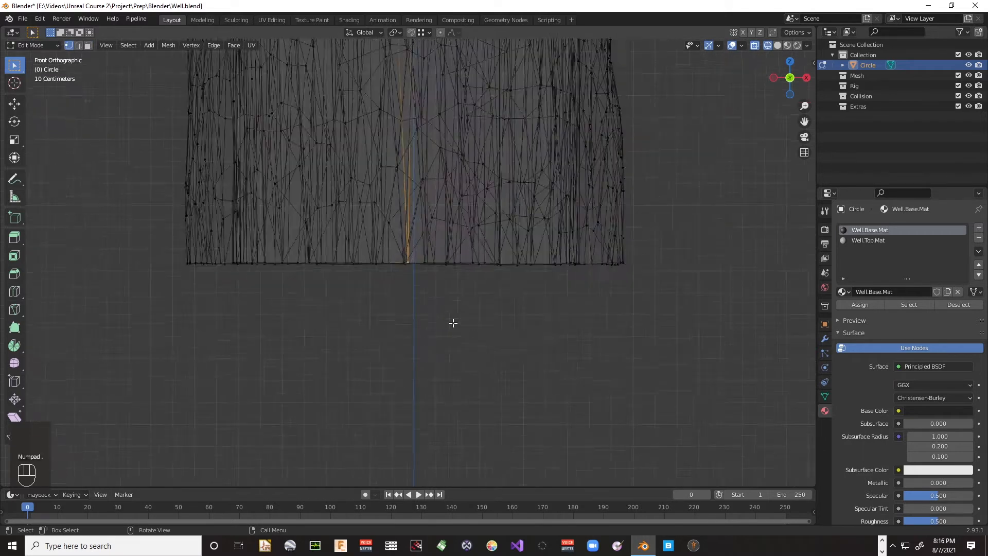
scroll(452, 325, "down", 5)
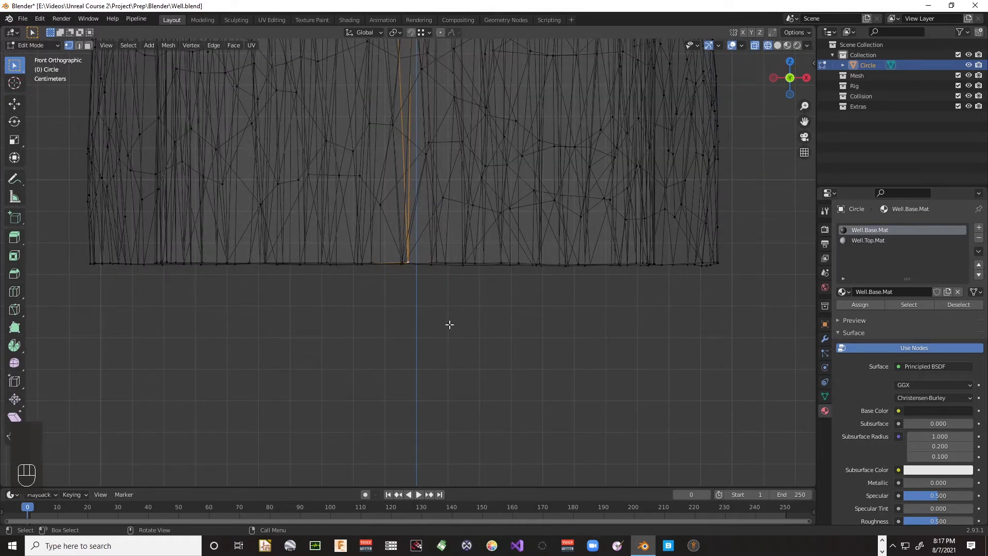
key("b")
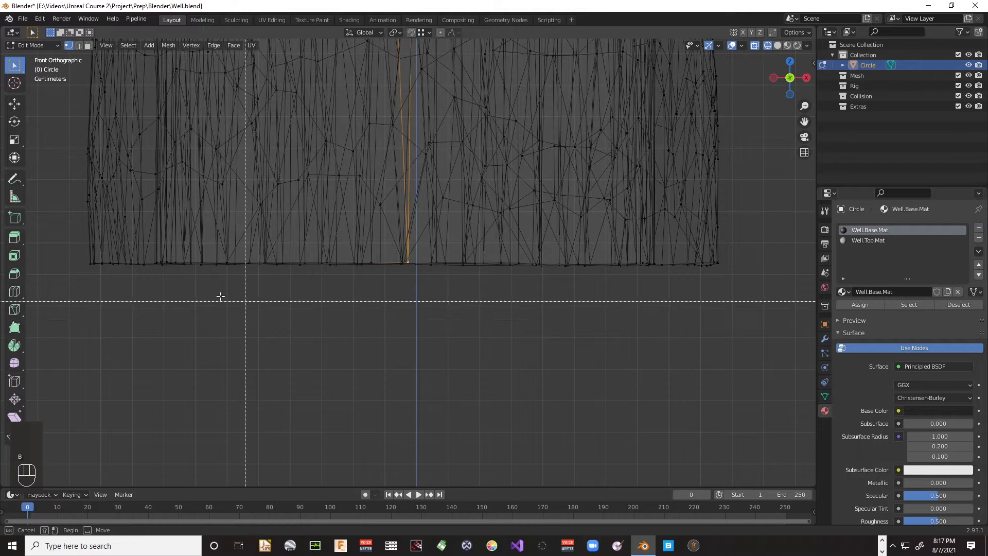
left_click_drag(74, 257, 730, 278)
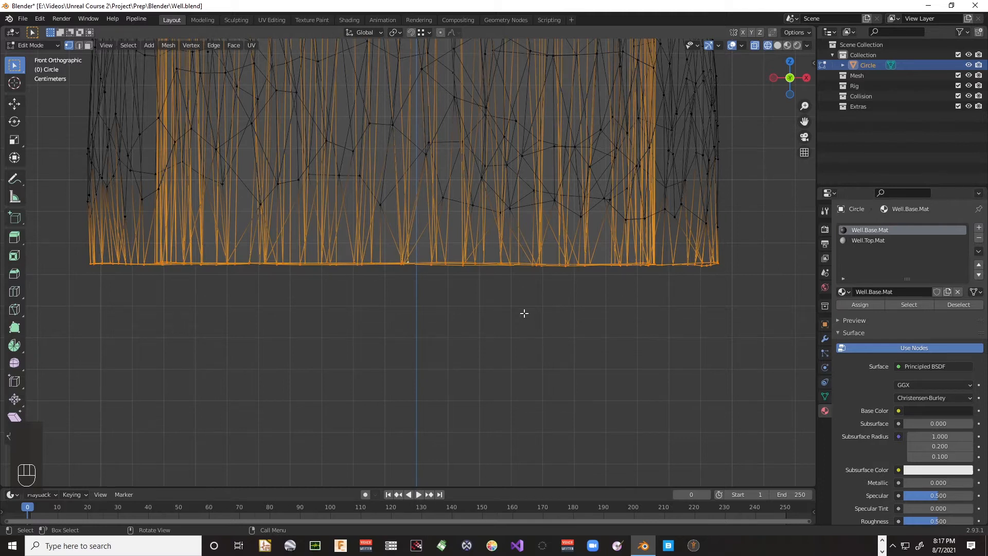
Step: Move the selected bottom vertices about 2.03 m down along the Z axis to lengthen the well
scroll(524, 313, "down", 5)
scroll(524, 313, "up", 2)
scroll(524, 313, "down", 2)
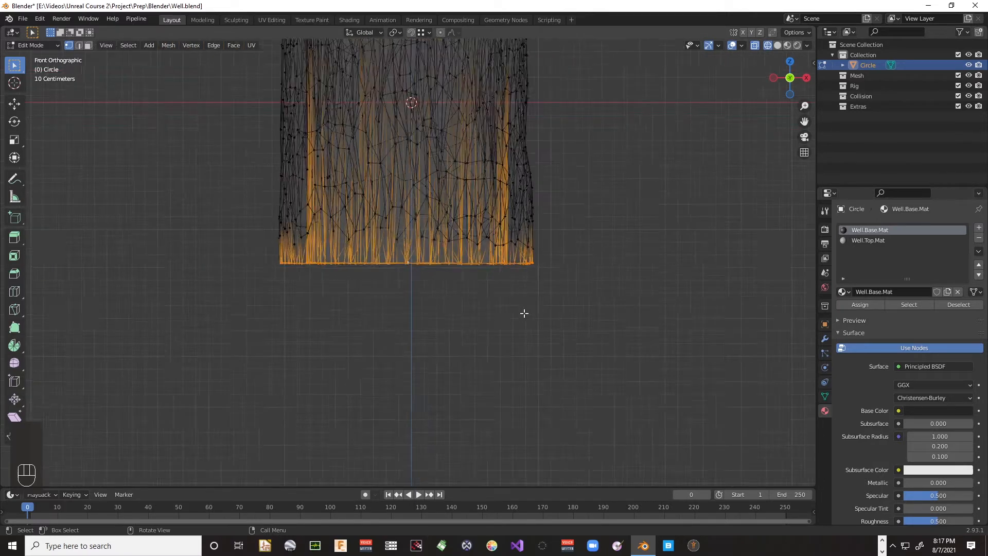
scroll(525, 313, "down", 1)
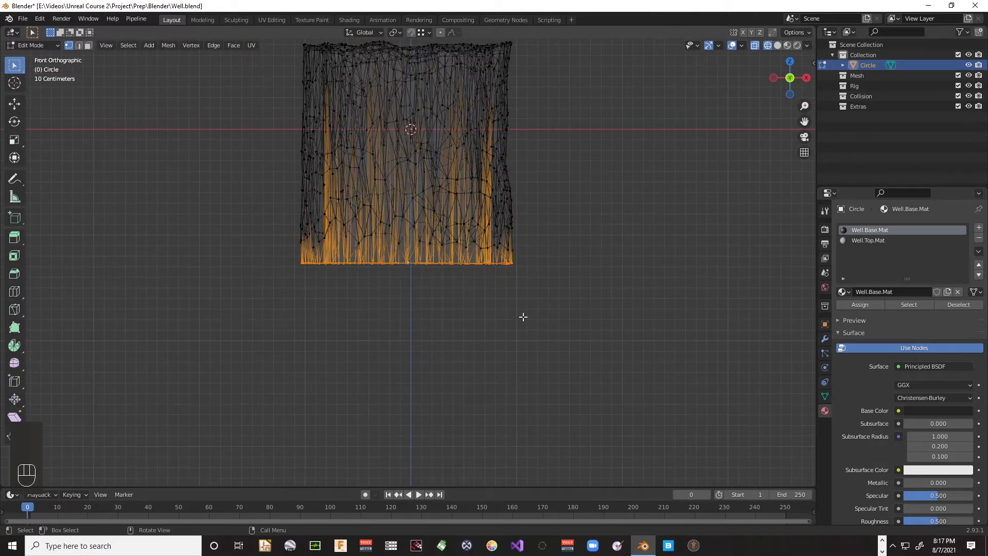
key("g")
key("z")
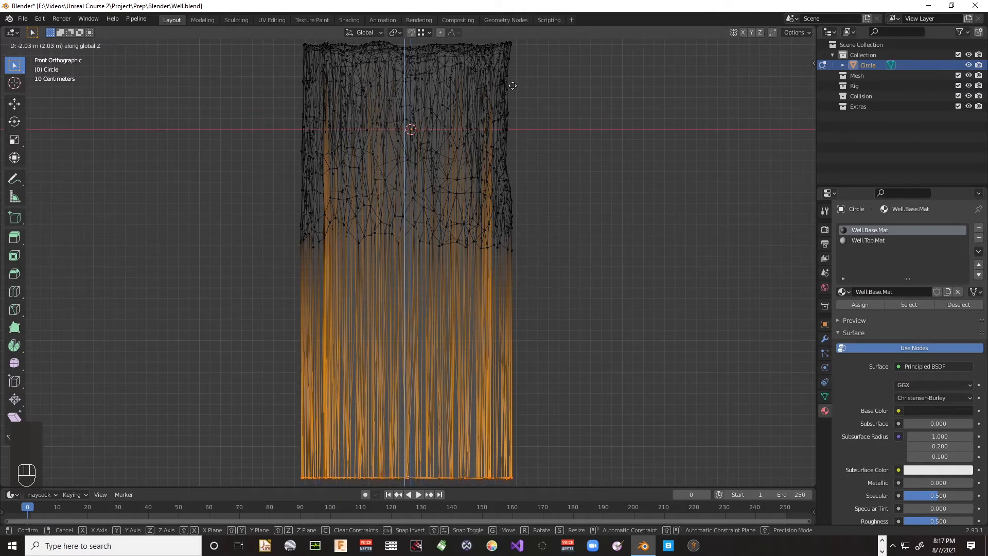
left_click(513, 87)
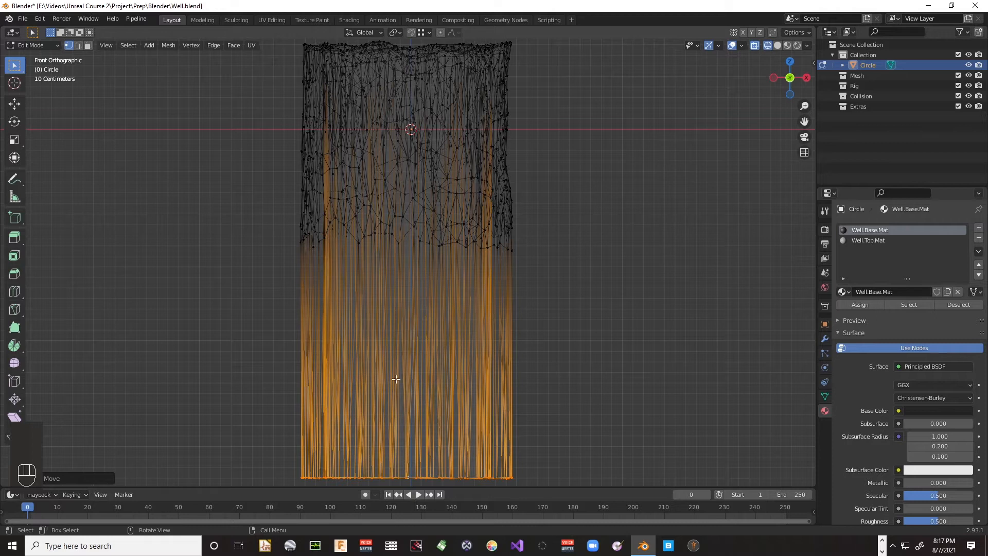
scroll(408, 395, "up", 3)
scroll(407, 394, "up", 3)
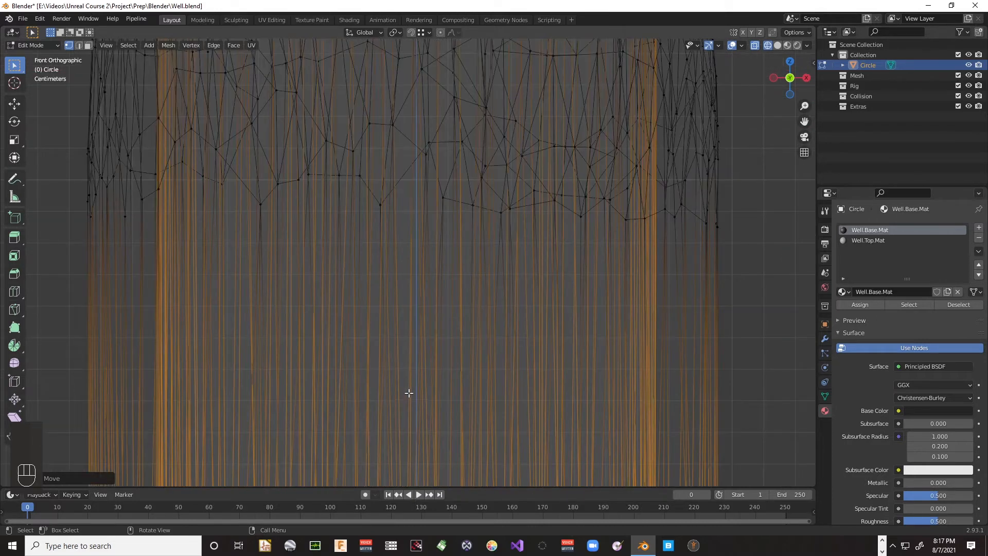
scroll(409, 390, "down", 7)
scroll(409, 390, "up", 1)
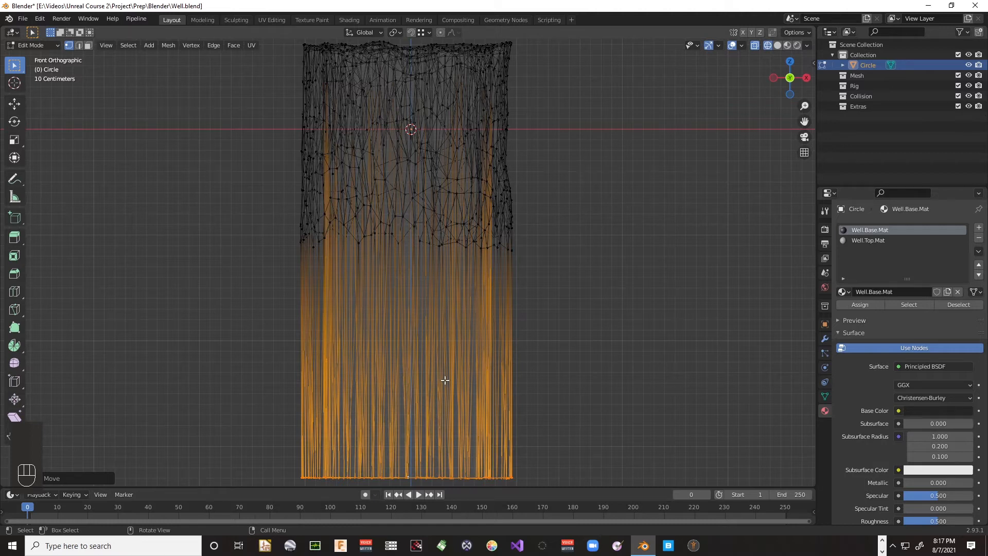
Step: Select the entire well mesh, return to Object Mode and display the lengthened well in Solid shading
key("a")
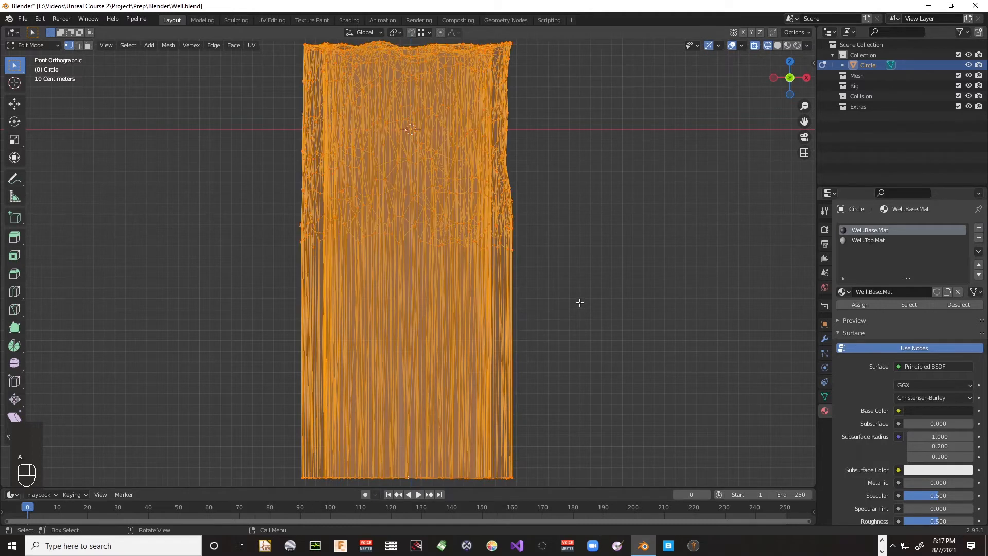
key("Tab")
key("Tab")
key("Tab")
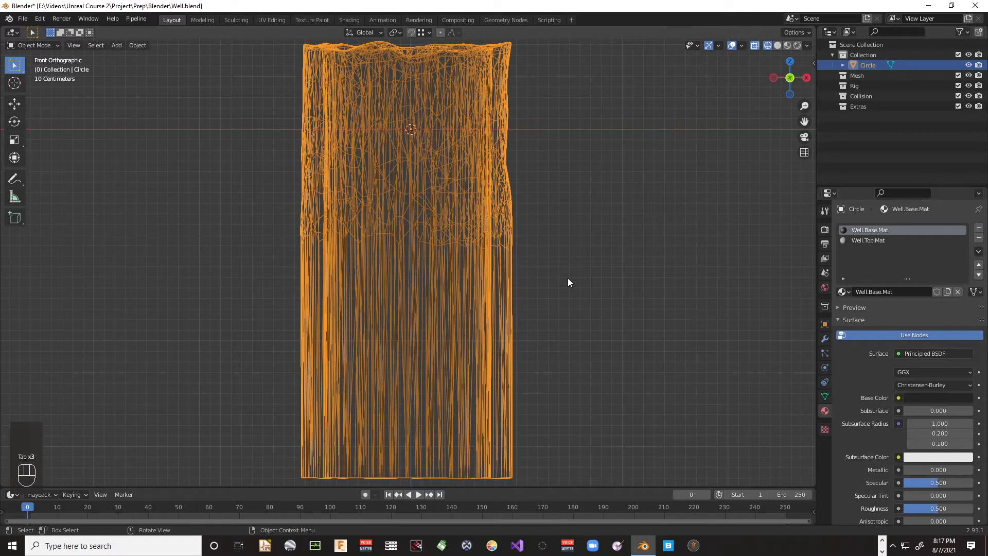
key("z")
left_click(636, 282)
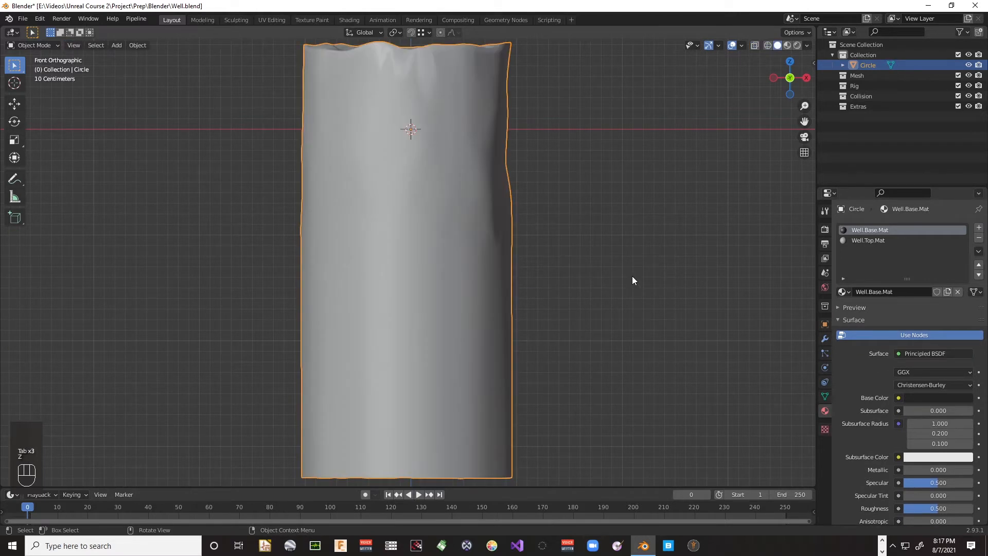
scroll(533, 281, "down", 1)
middle_click_drag(533, 277, 468, 360)
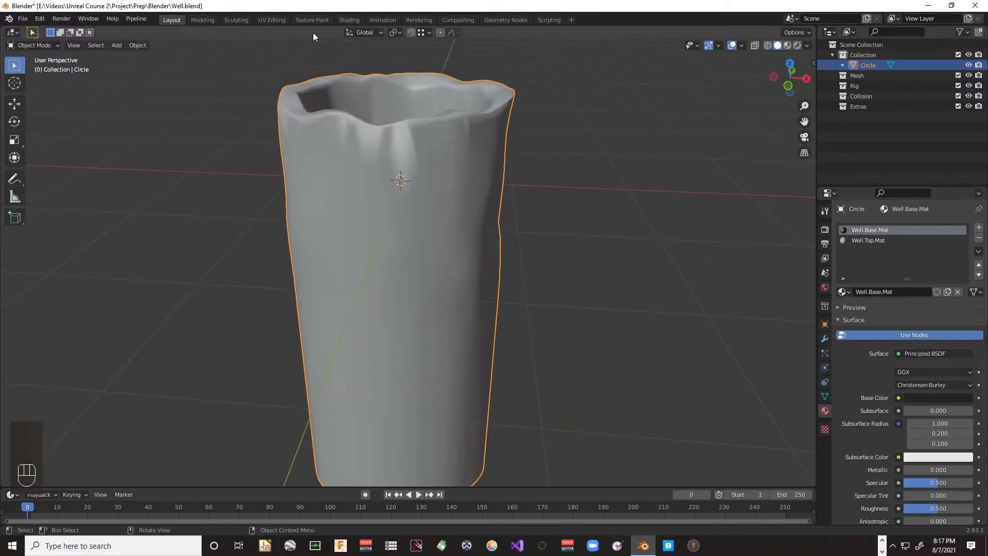
Step: In the UV Editing workspace, unwrap the whole well with Smart UV Project at a 66° angle limit and 0.000 island margin
left_click(276, 20)
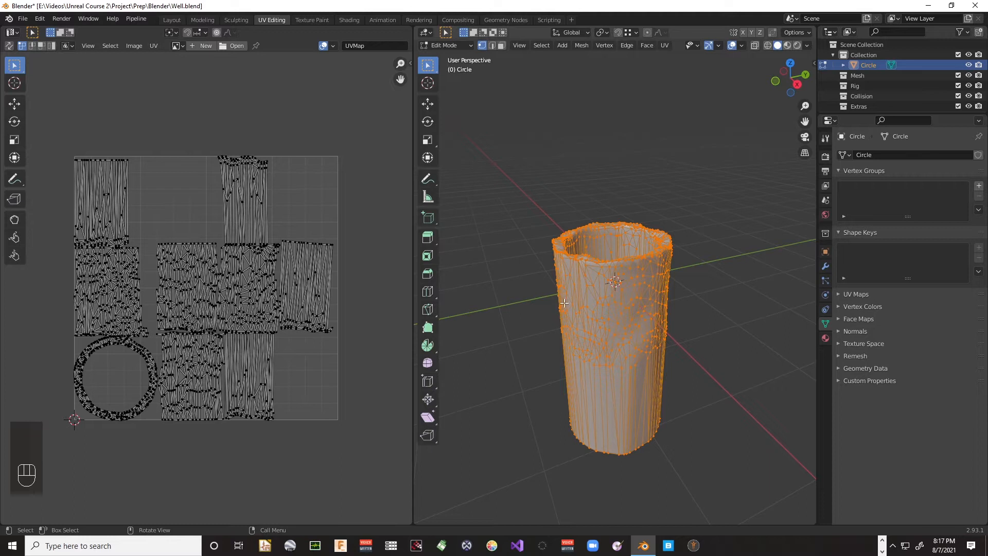
key("a")
key("a")
left_click(663, 46)
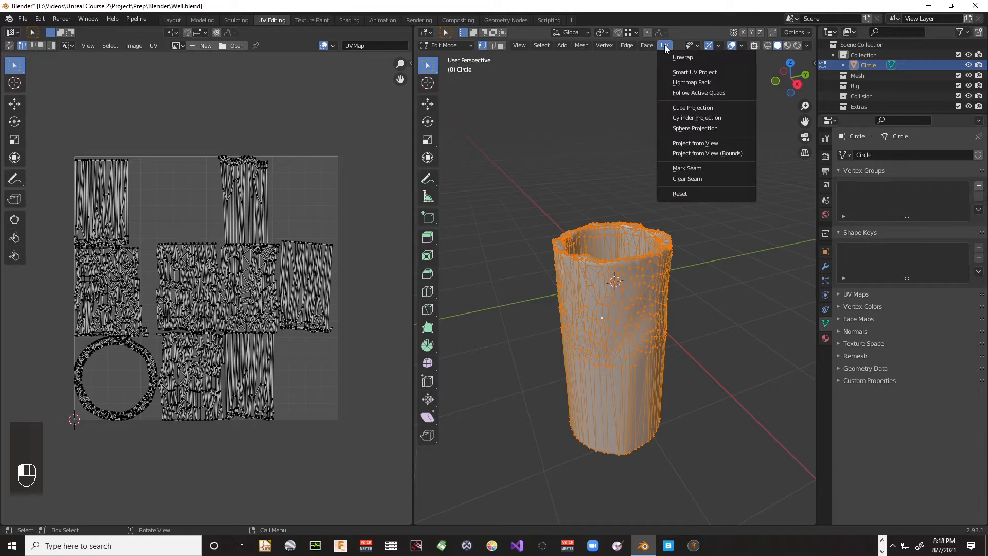
left_click(708, 75)
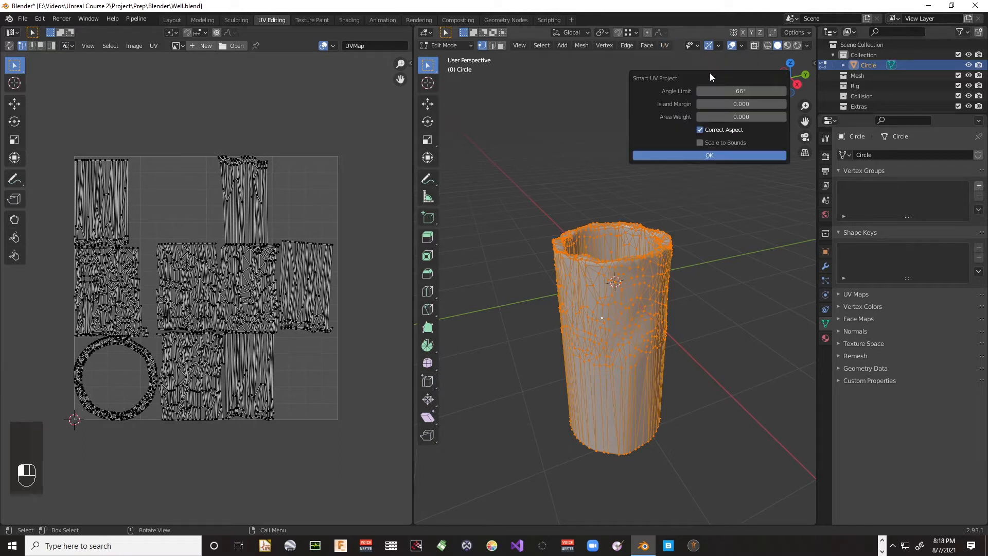
left_click(710, 155)
scroll(695, 230, "up", 1)
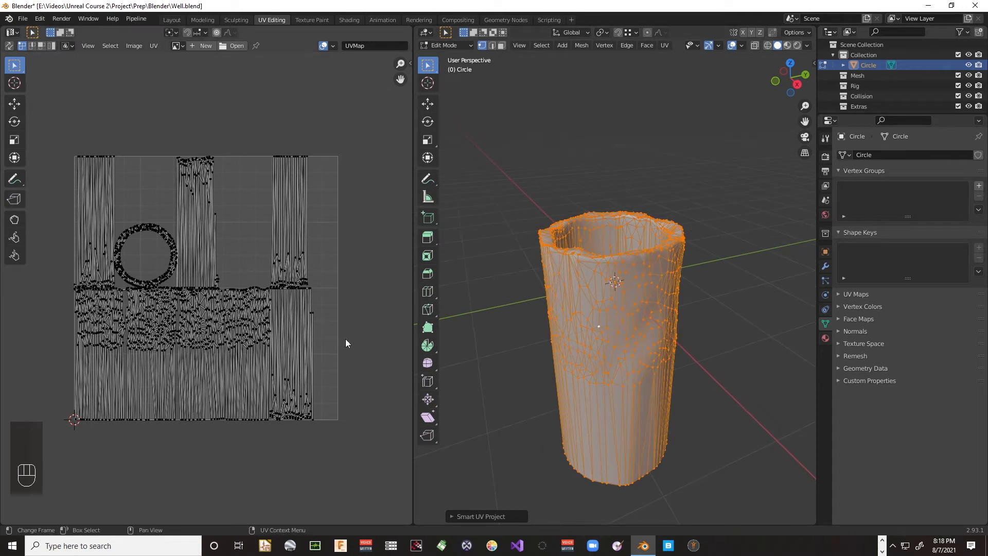
scroll(576, 350, "up", 2)
scroll(576, 350, "down", 2)
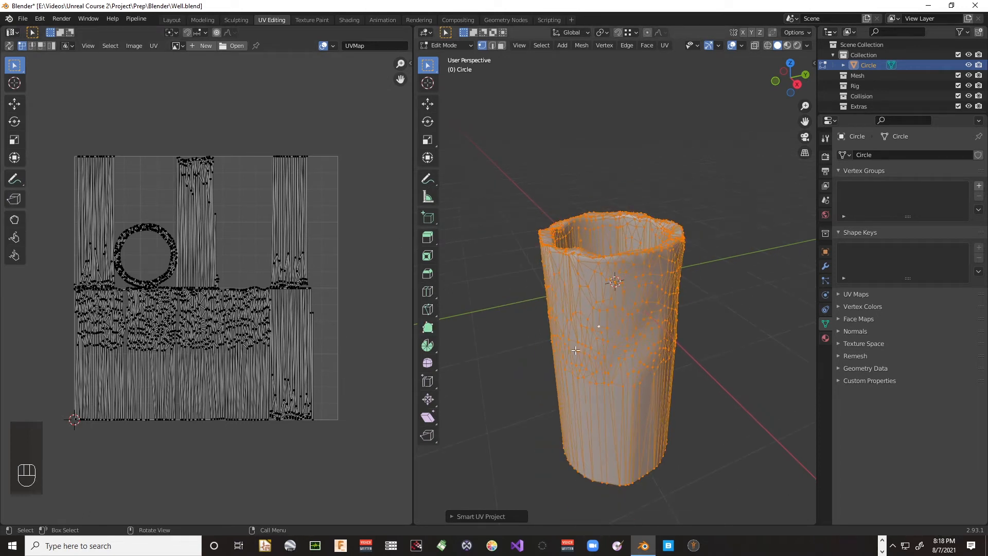
left_click(624, 423)
key("ctrl")
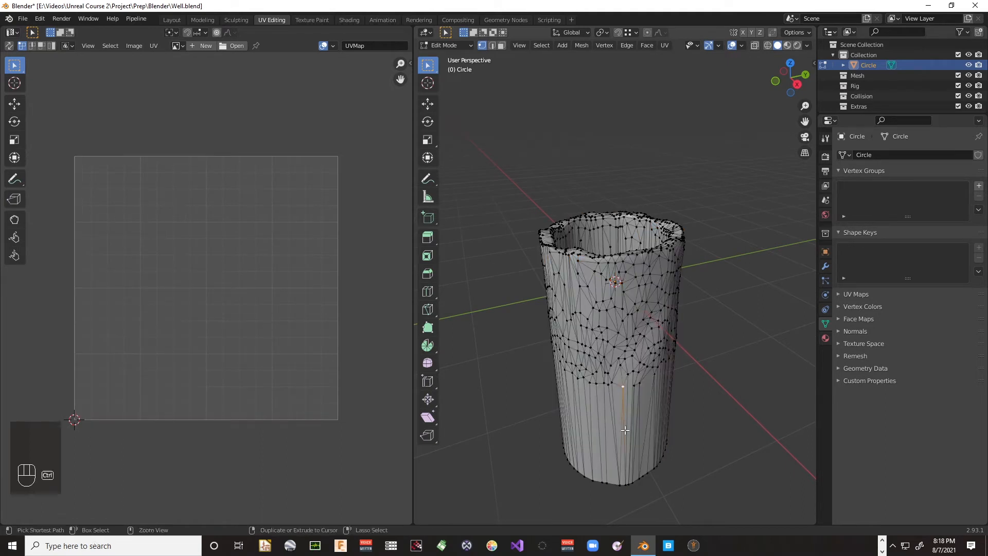
key("ctrl+r")
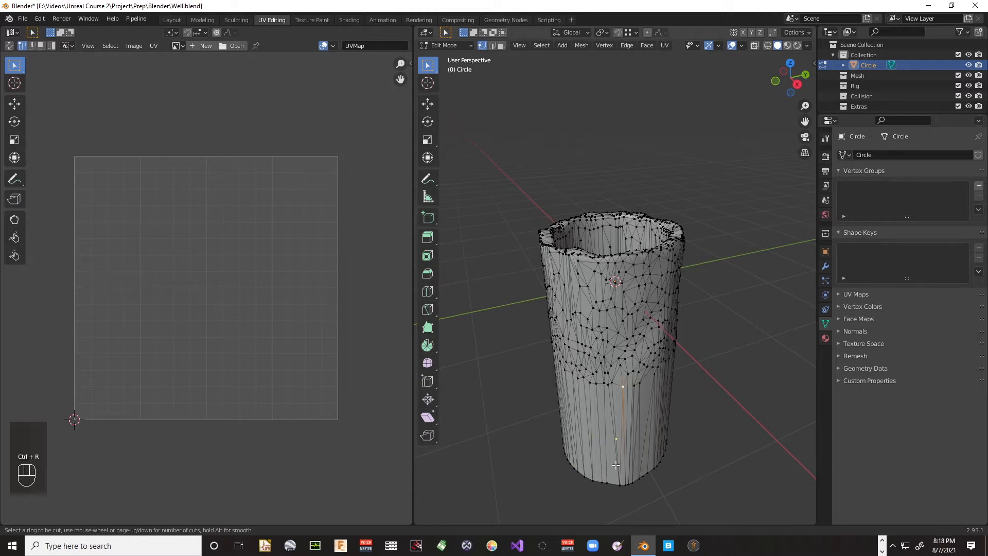
right_click(638, 457)
scroll(659, 446, "up", 4)
scroll(659, 448, "down", 3)
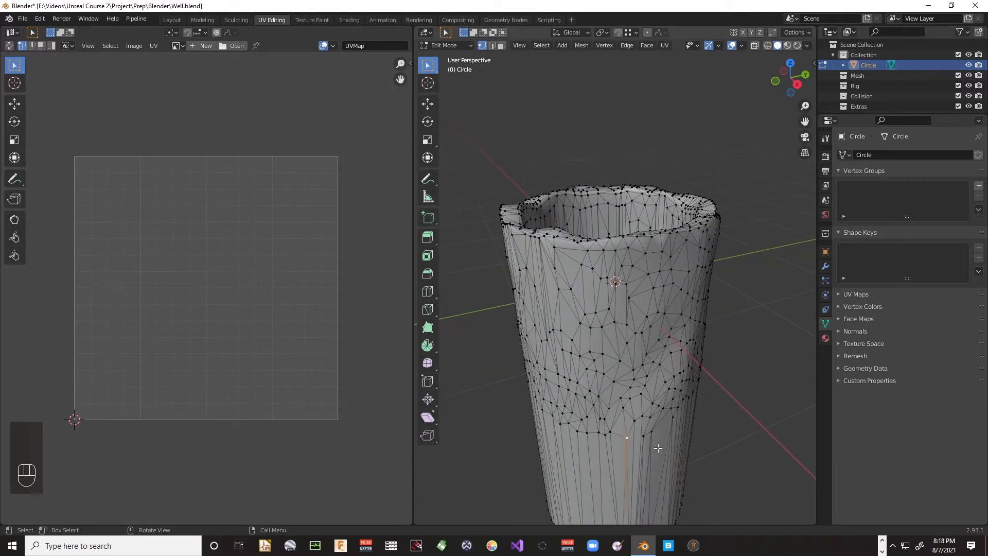
mouse_move(658, 448)
middle_mouse_down()
mouse_move(649, 421)
mouse_move(640, 455)
middle_mouse_up()
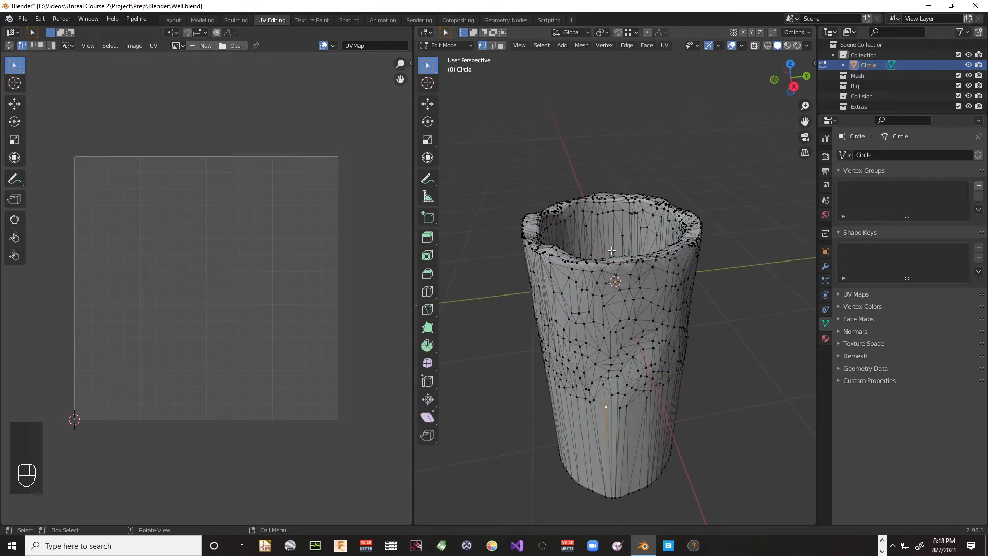
middle_click_drag(611, 250, 634, 242)
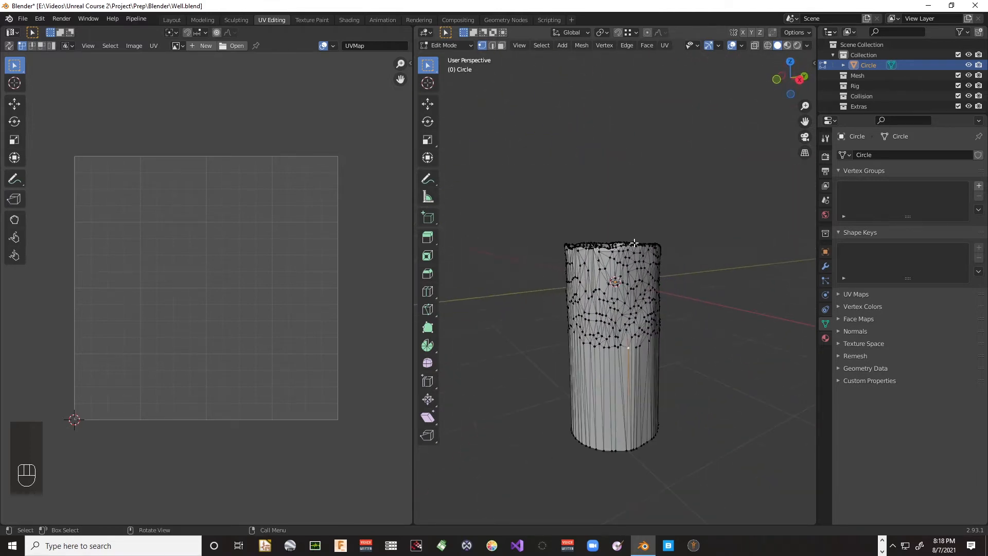
Step: Return the well to Object Mode and switch to the Layout workspace
key("Tab")
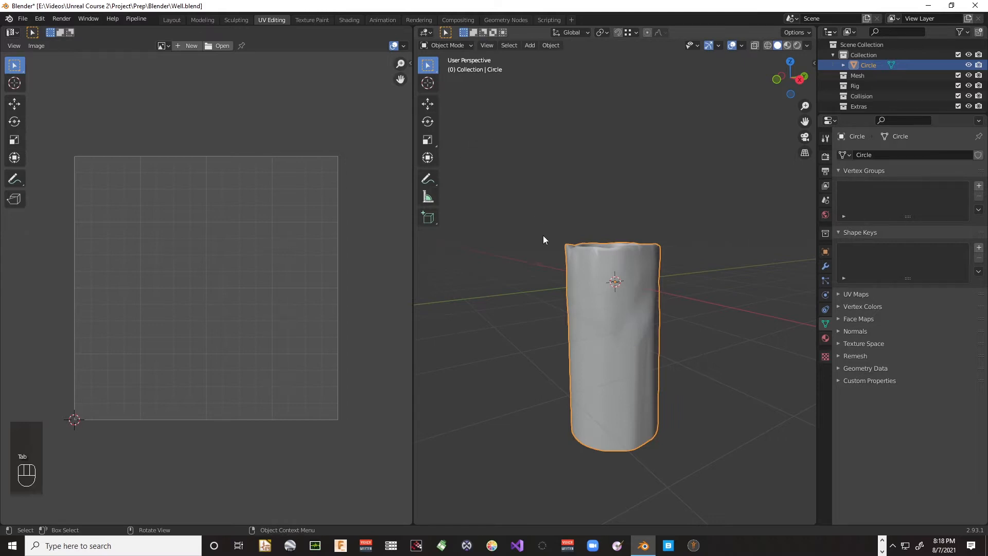
middle_click_drag(544, 240, 562, 292)
middle_click_drag(611, 341, 605, 359)
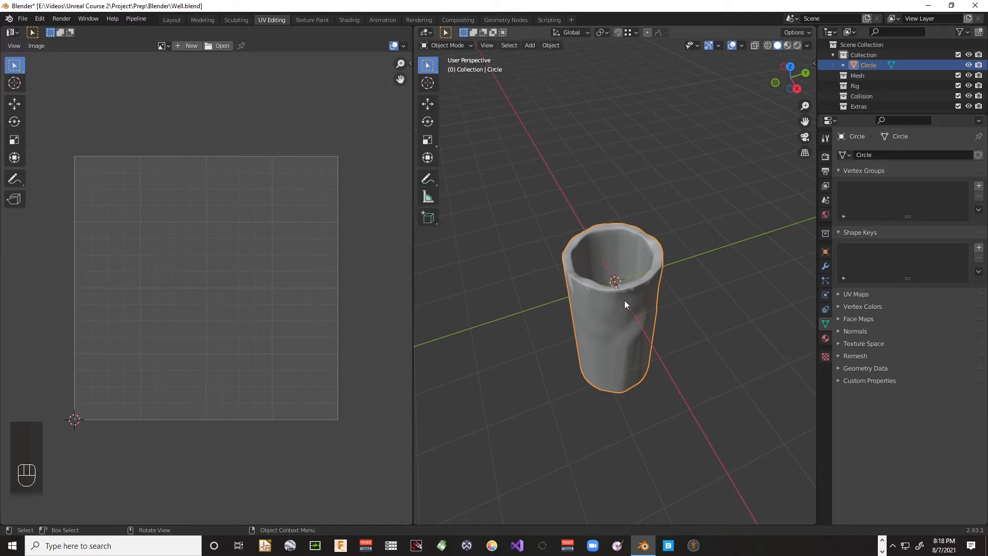
left_click(171, 21)
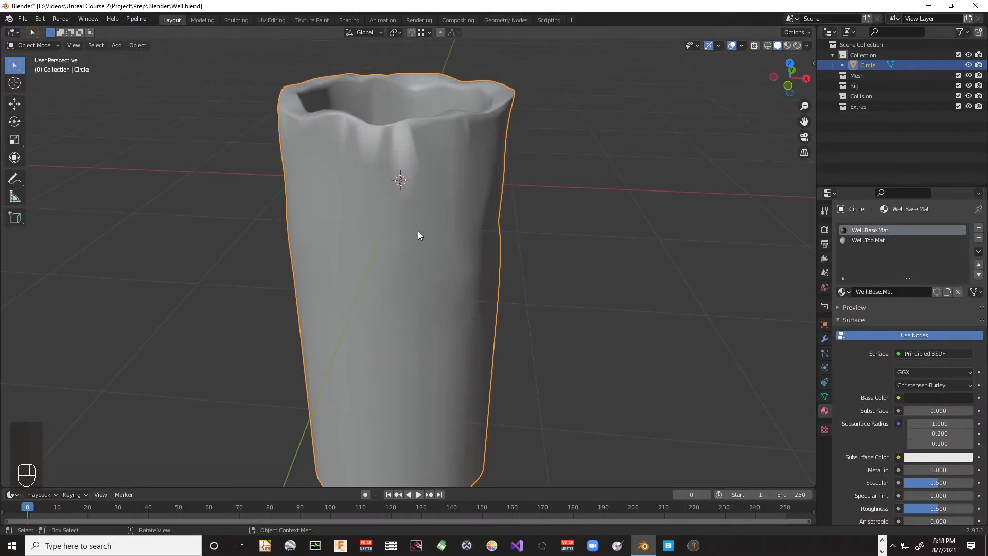
Step: Add a cube mesh at the 3D cursor, overlapping the upper part of the well
key("shift+a")
mouse_move(455, 258)
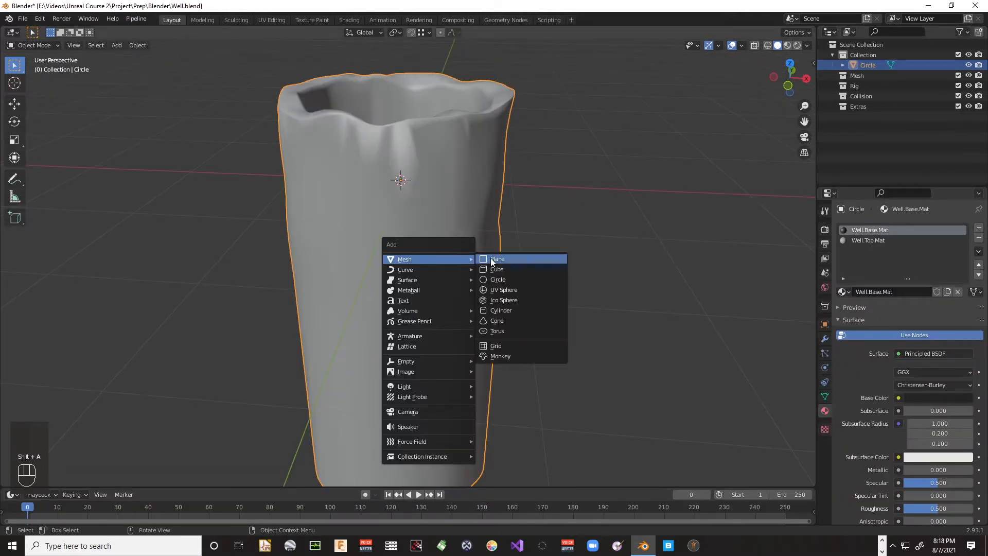
left_click(508, 269)
scroll(543, 272, "down", 3)
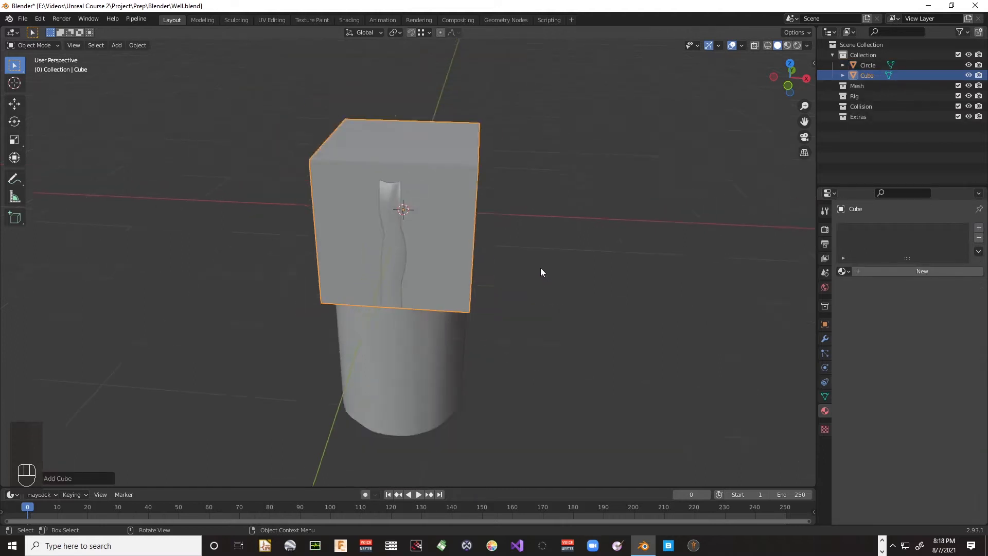
scroll(541, 272, "down", 3)
scroll(540, 272, "up", 6)
scroll(543, 270, "down", 5)
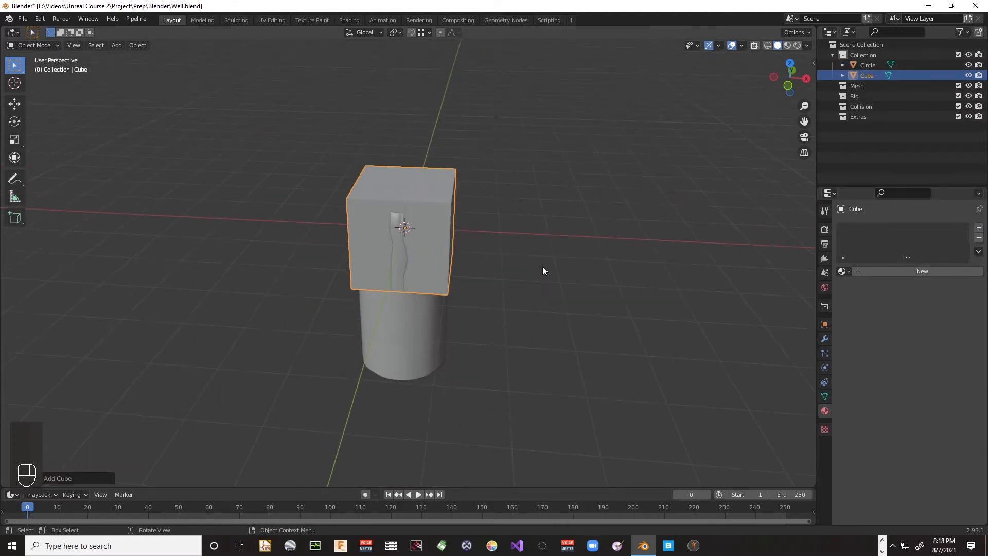
mouse_move(543, 267)
middle_mouse_down()
mouse_move(447, 228)
mouse_move(487, 270)
mouse_move(542, 271)
middle_mouse_up()
Step: In Edit Mode, scale the cube to about 0.09 along Z and widen it along X and Y into a broad slab around the well
key("Tab")
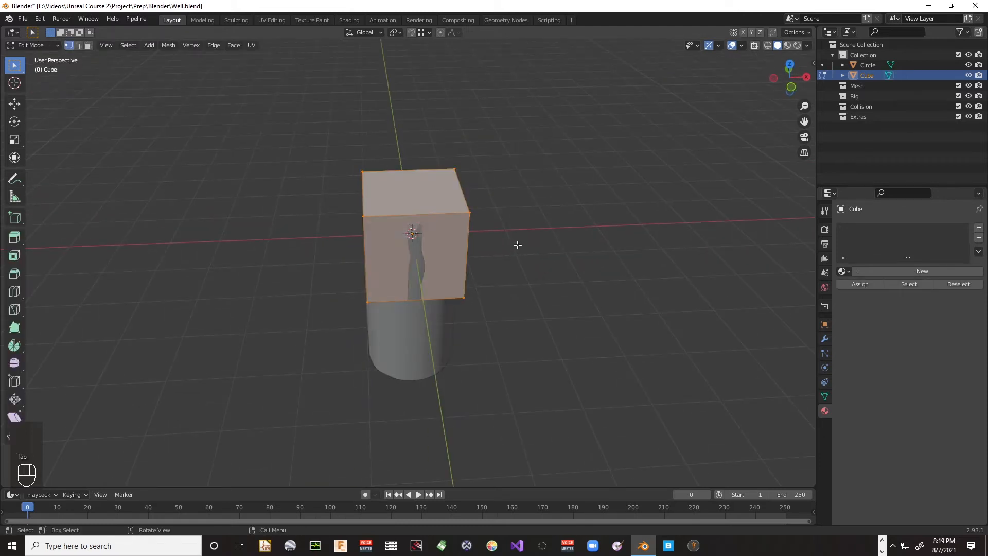
key("s")
key("z")
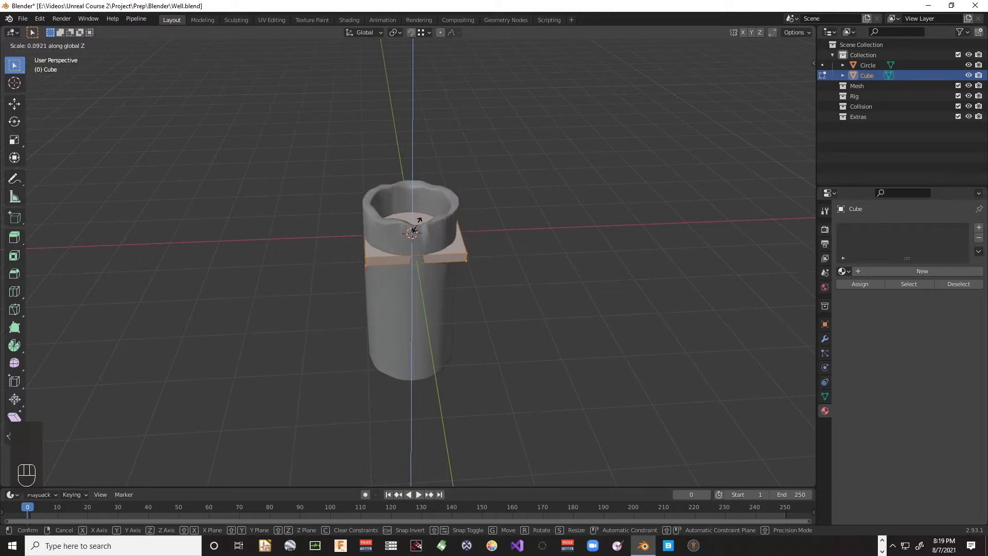
left_click(423, 231)
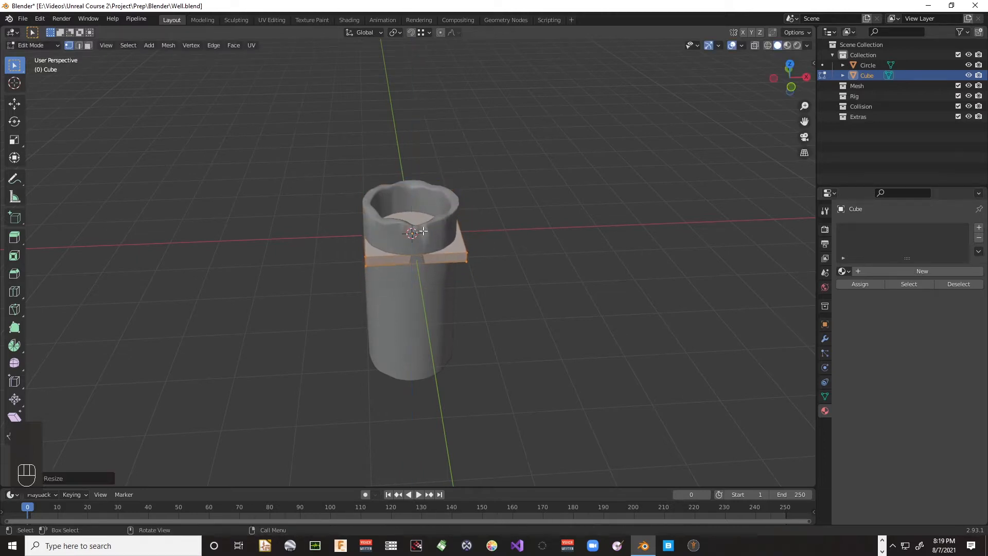
key("s")
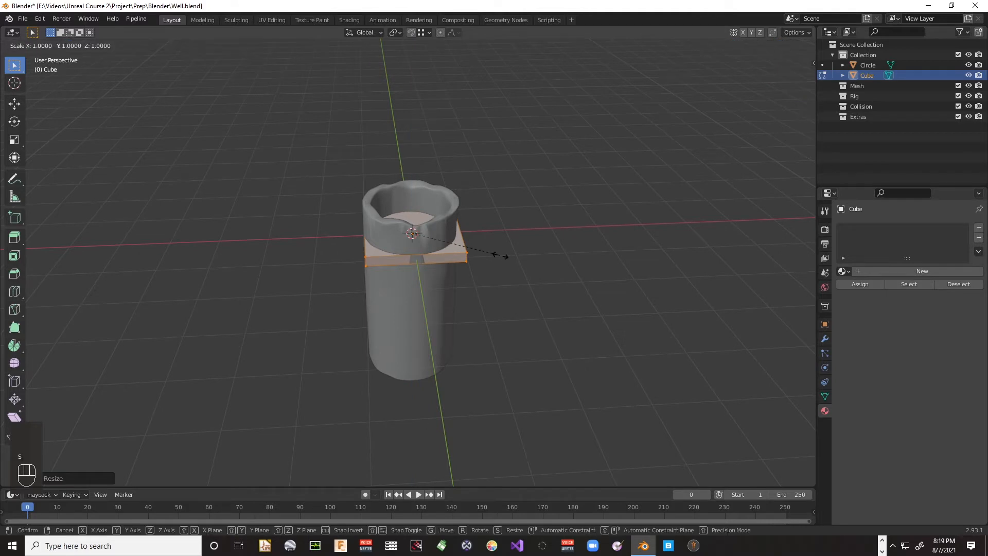
key("shift+z")
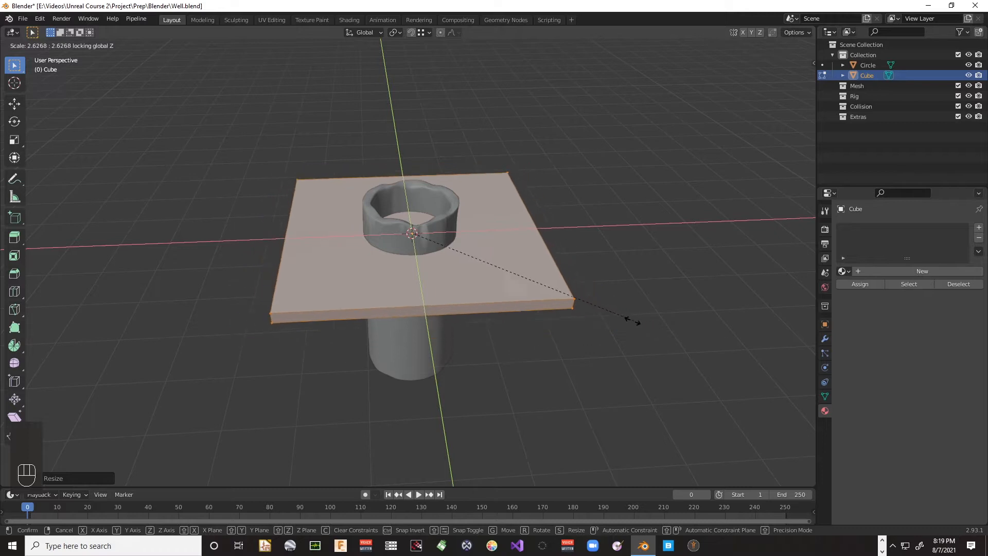
left_click(648, 325)
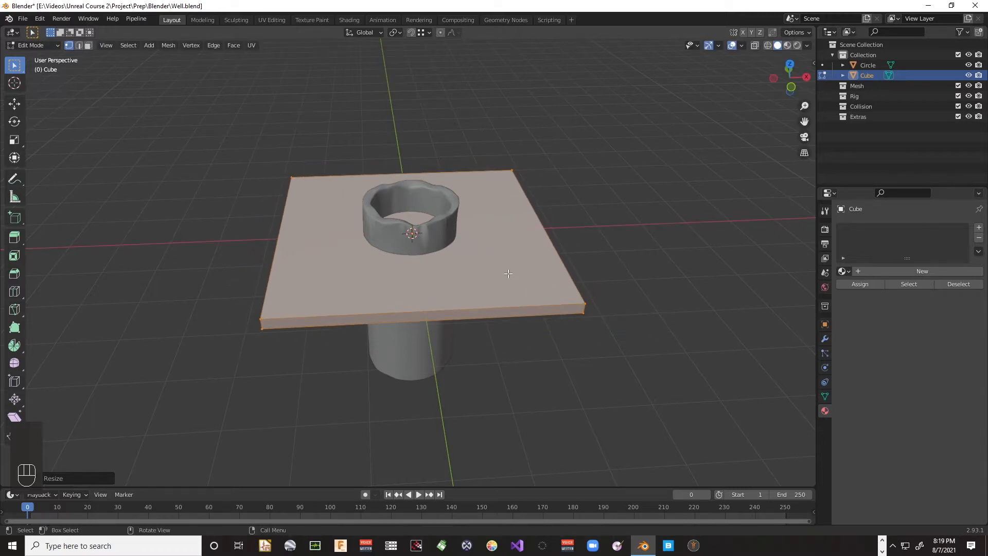
Step: In the front view with wireframe shading, move the whole slab up along Z until its underside sits at the world origin
key("KP_1")
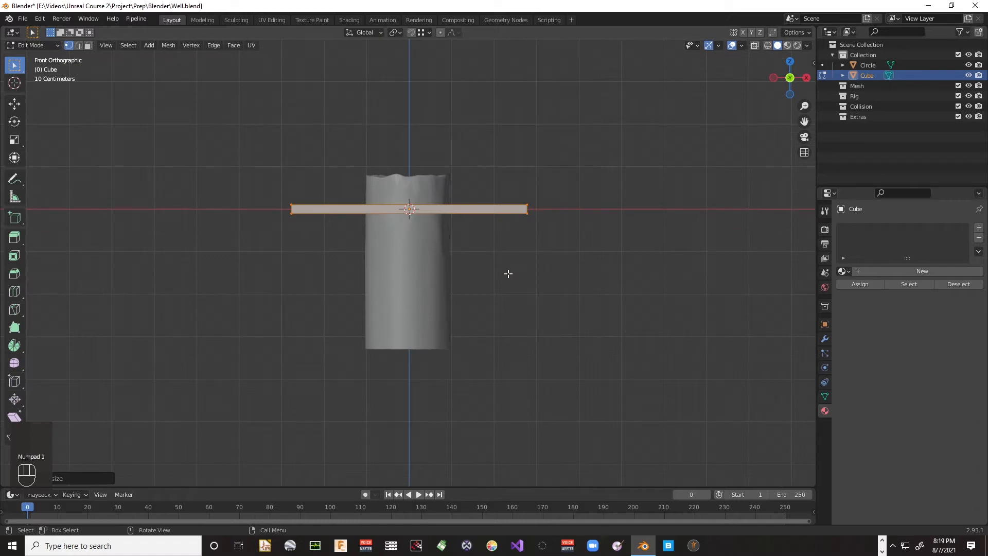
key("z")
left_click(434, 273)
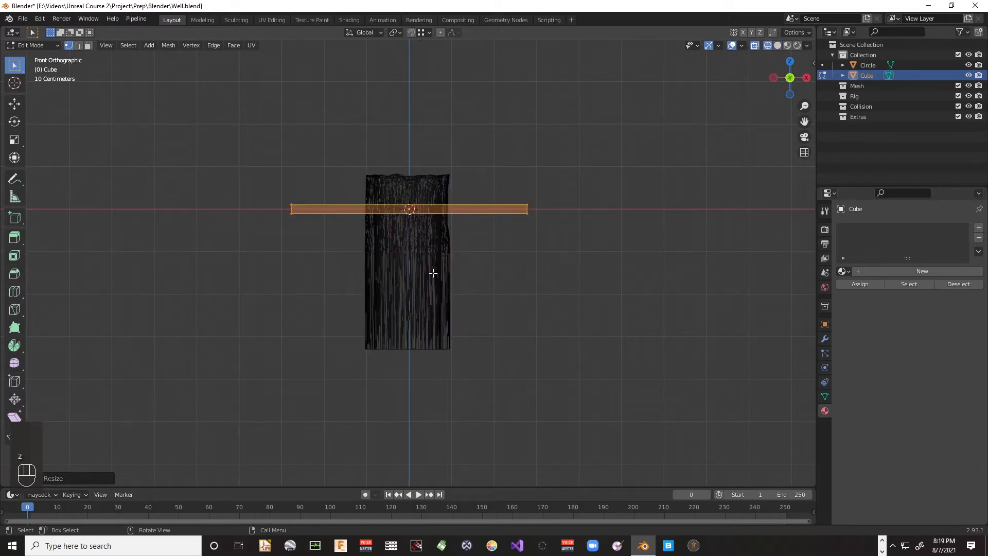
scroll(445, 277, "up", 2)
scroll(445, 276, "up", 4)
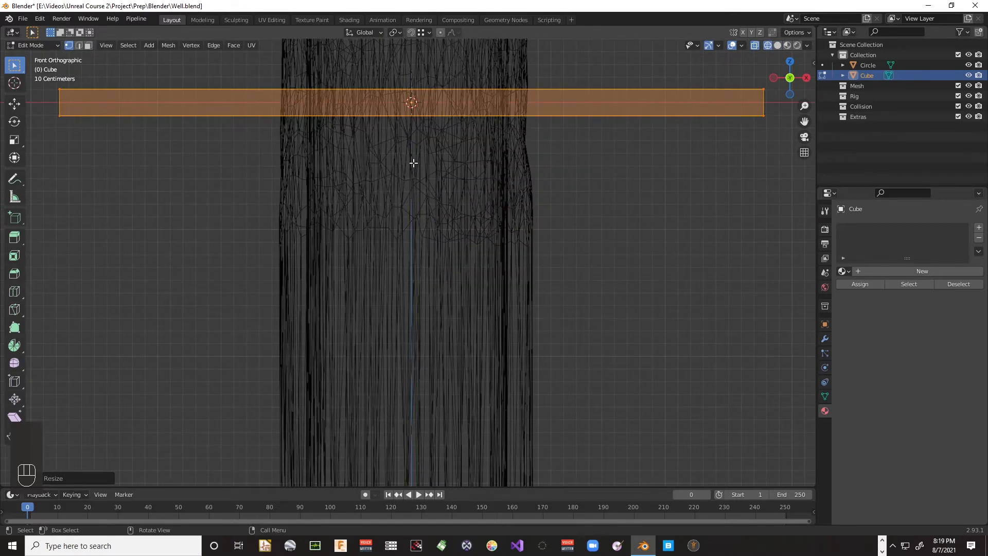
scroll(413, 160, "up", 2)
key("shift")
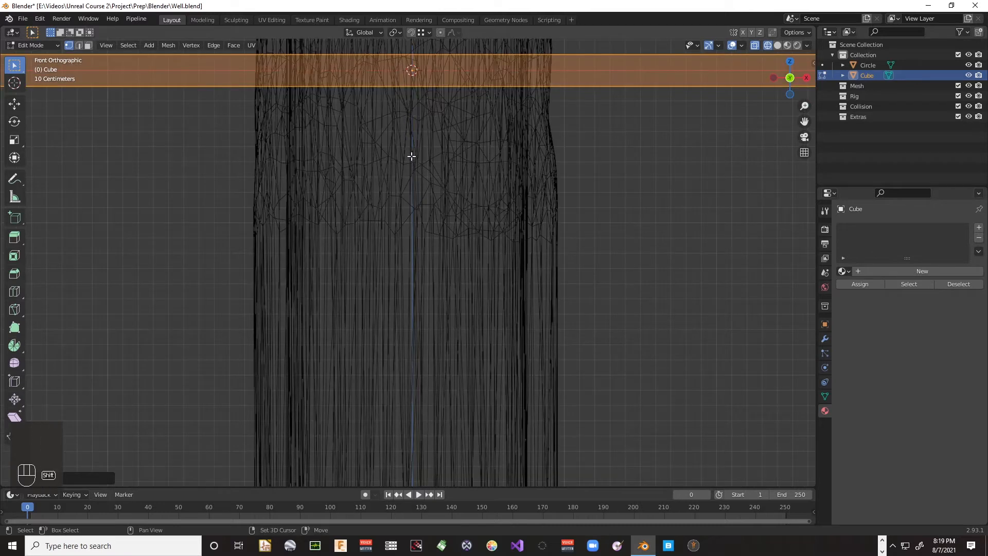
middle_click_drag(412, 171, 415, 389, "shift")
scroll(415, 388, "up", 4)
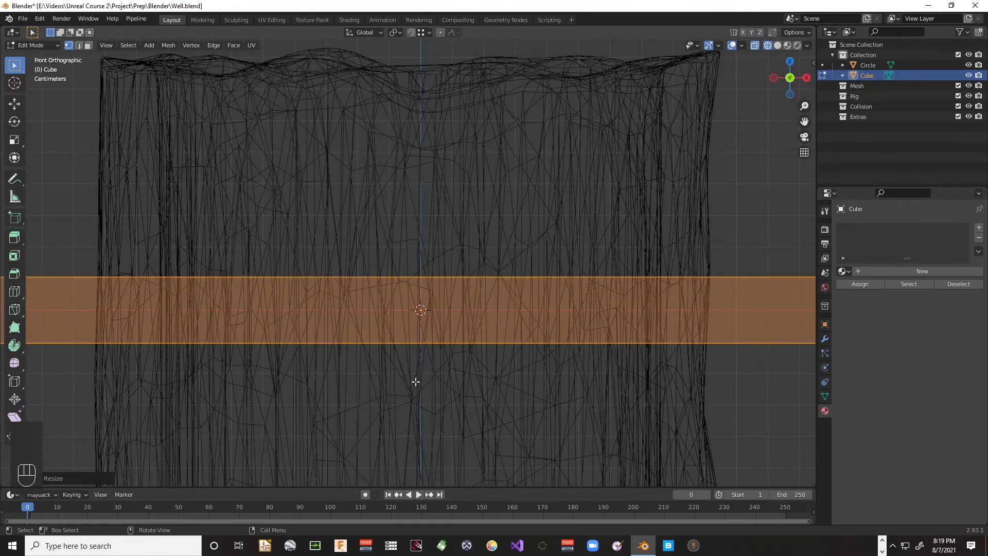
key("a")
key("a")
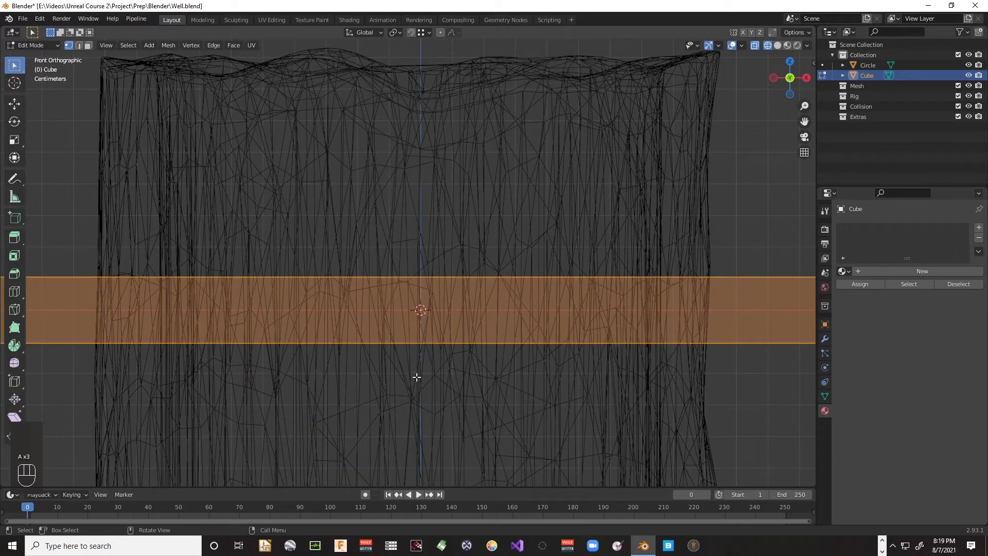
key("g")
key("z")
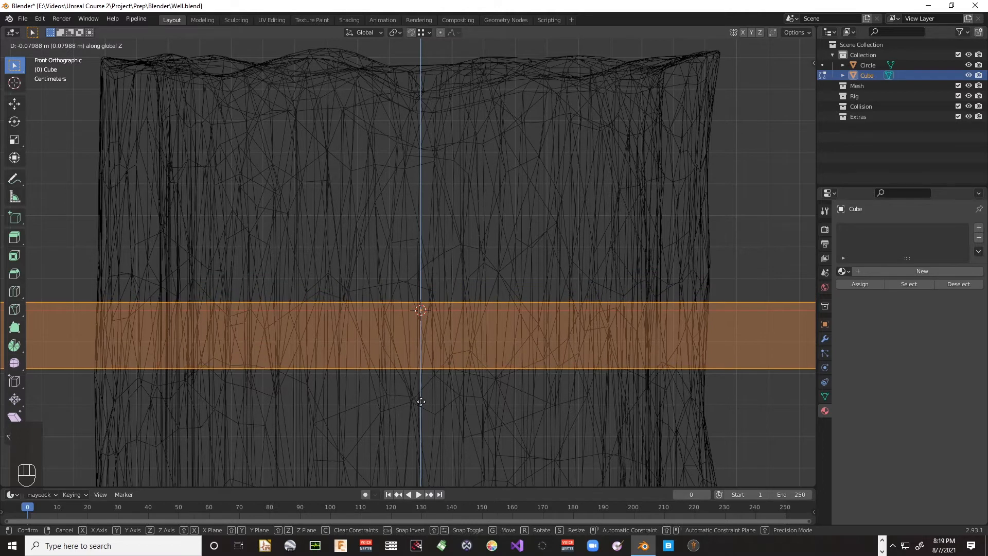
left_click(425, 343)
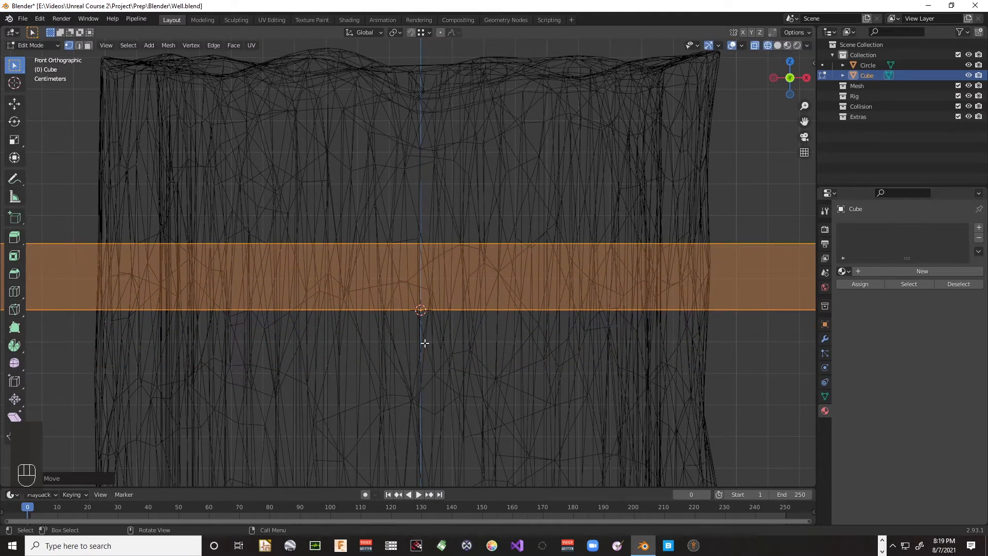
Step: Deselect the slab's geometry, return to Object Mode and restore Solid shading
scroll(659, 328, "down", 5)
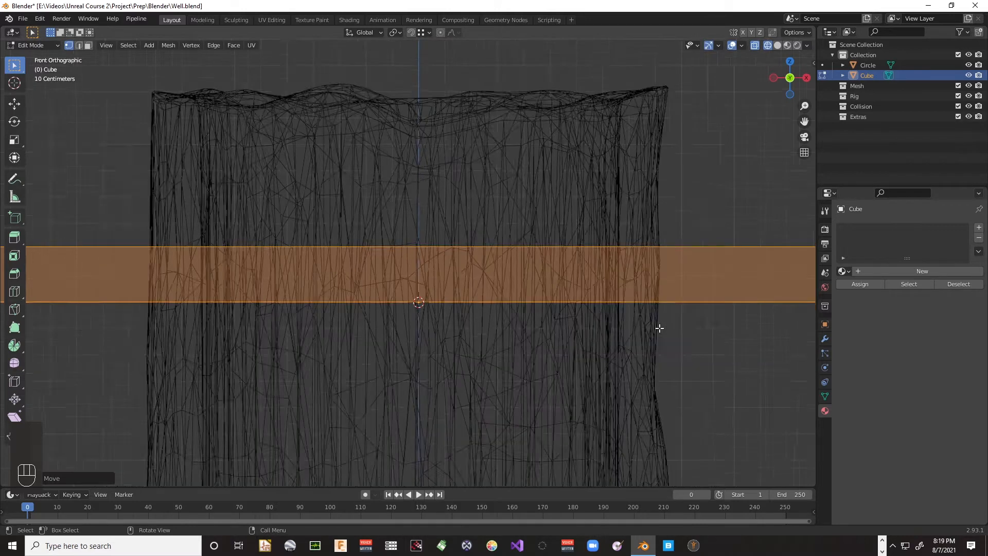
mouse_move(598, 307)
middle_mouse_down()
mouse_move(571, 360)
mouse_move(586, 311)
mouse_move(598, 311)
middle_mouse_up()
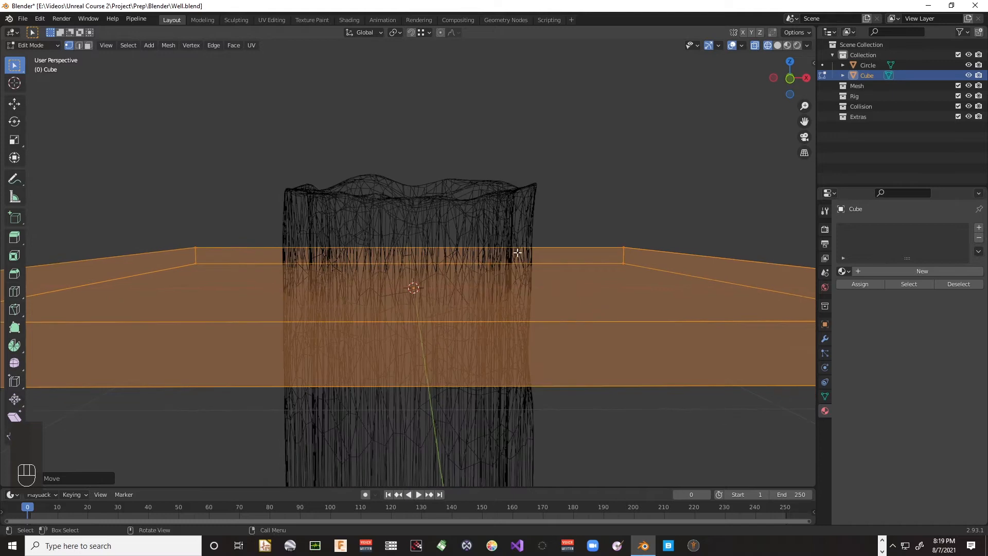
mouse_move(403, 313)
middle_mouse_down()
mouse_move(386, 335)
mouse_move(393, 342)
mouse_move(397, 332)
middle_mouse_up()
scroll(397, 332, "down", 6)
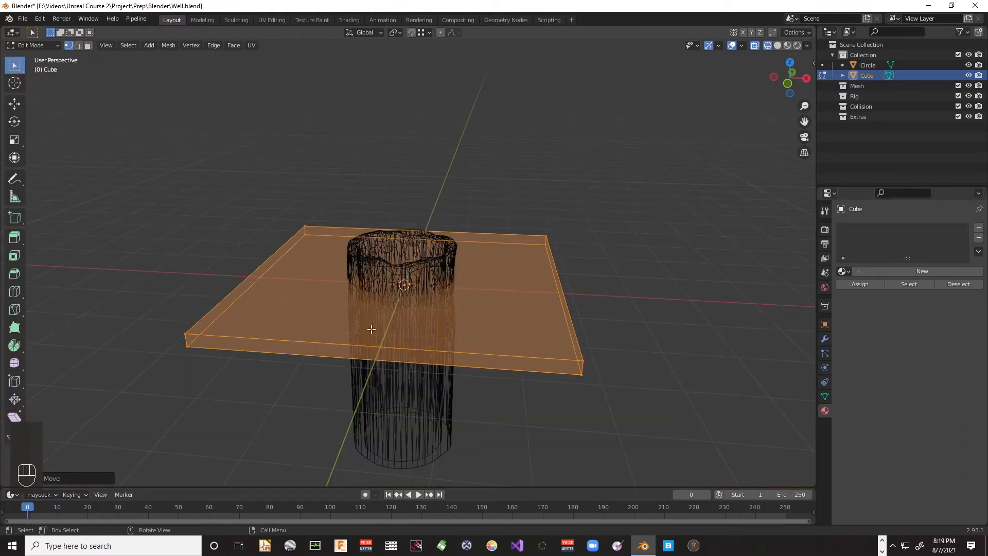
left_click(270, 327)
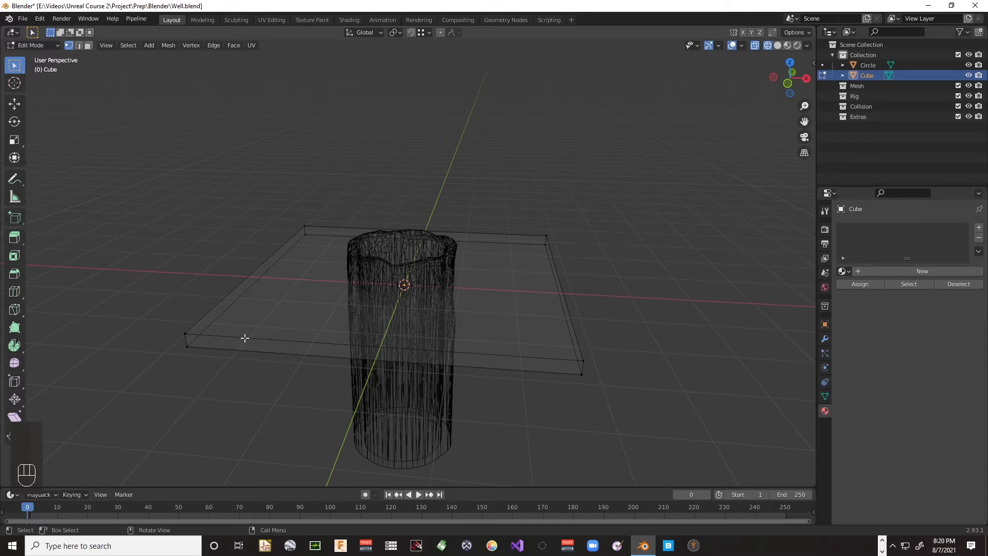
key("Tab")
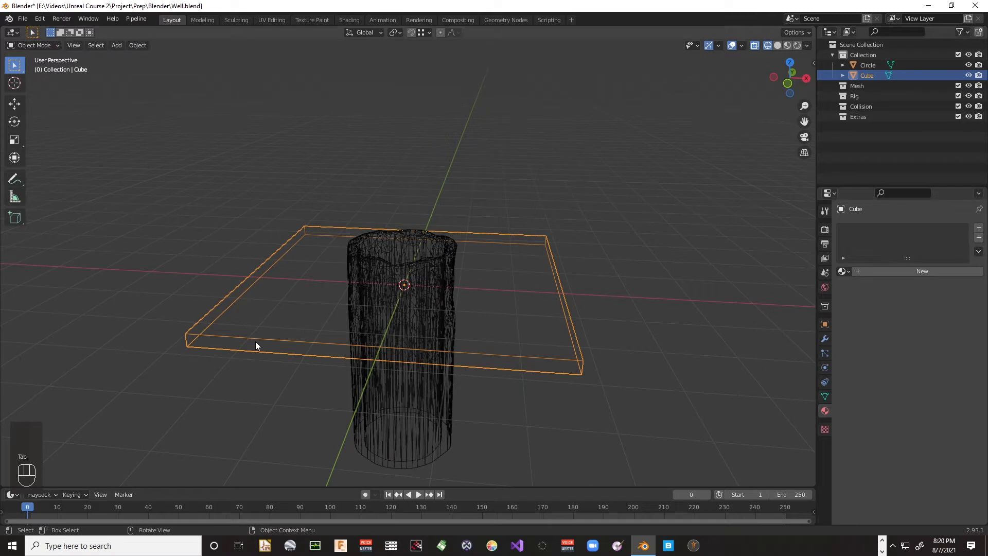
key("z")
left_click(319, 341)
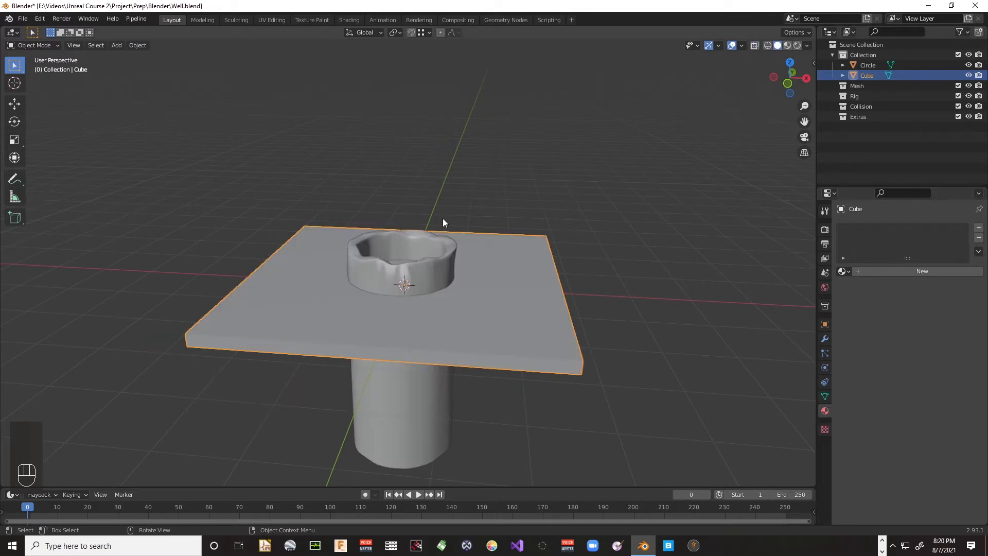
Step: Display the scene in Material Preview shading and select the slab surrounding the well
key("z")
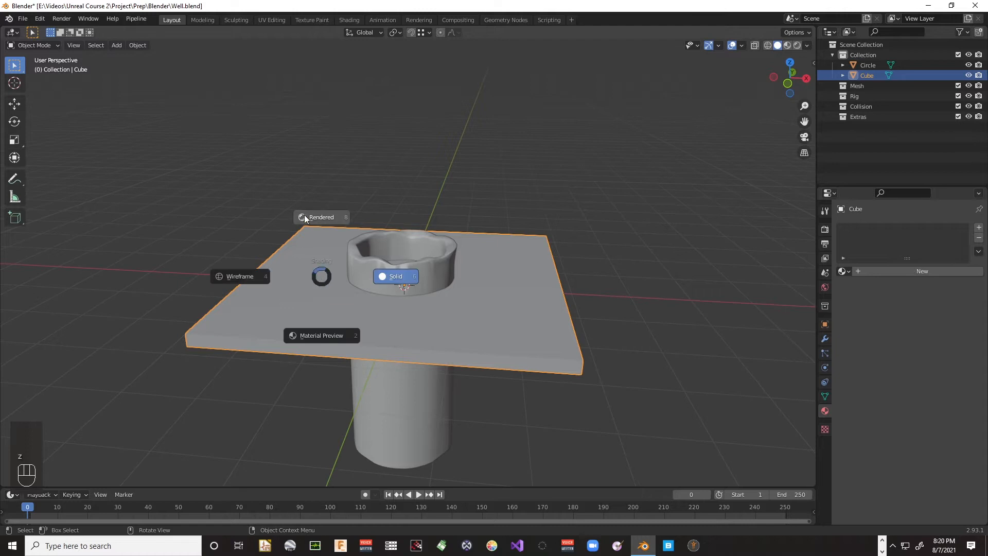
left_click(323, 337)
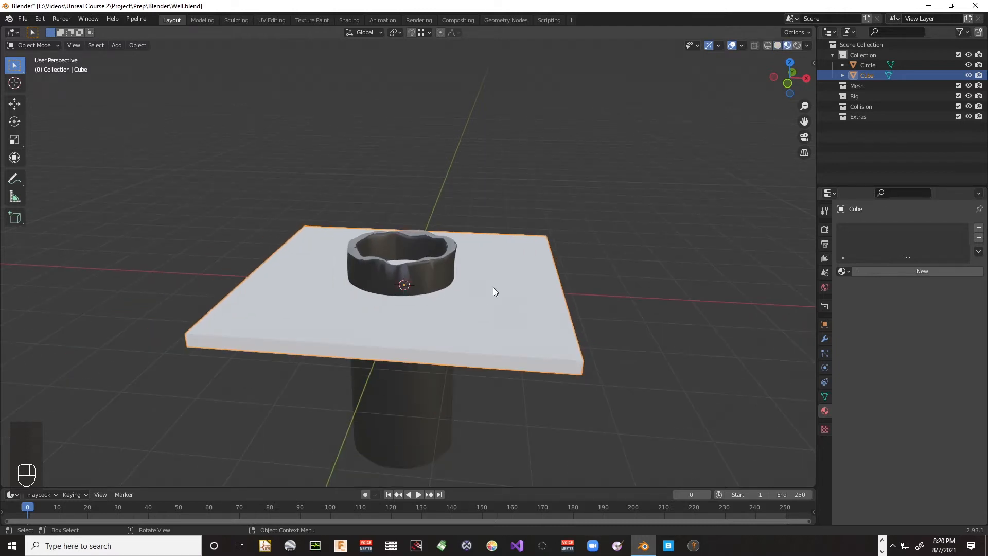
left_click(447, 267)
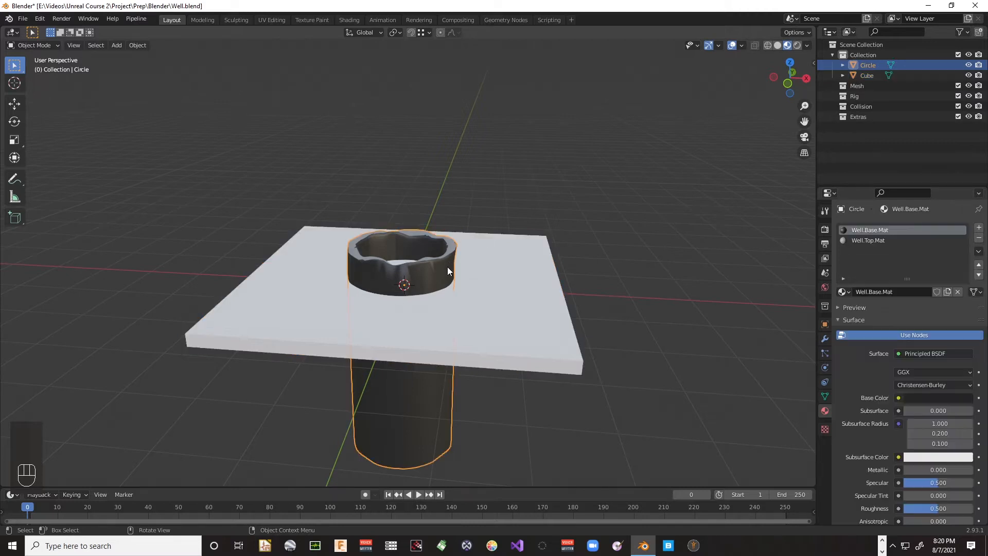
left_click(503, 312)
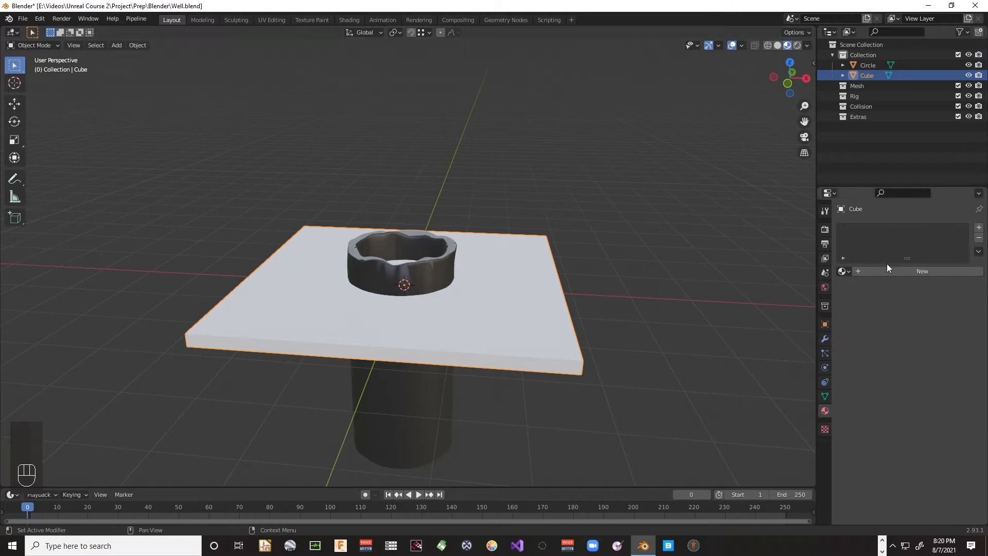
Step: Assign the existing Well.Base.Mat material to the slab
left_click(844, 271)
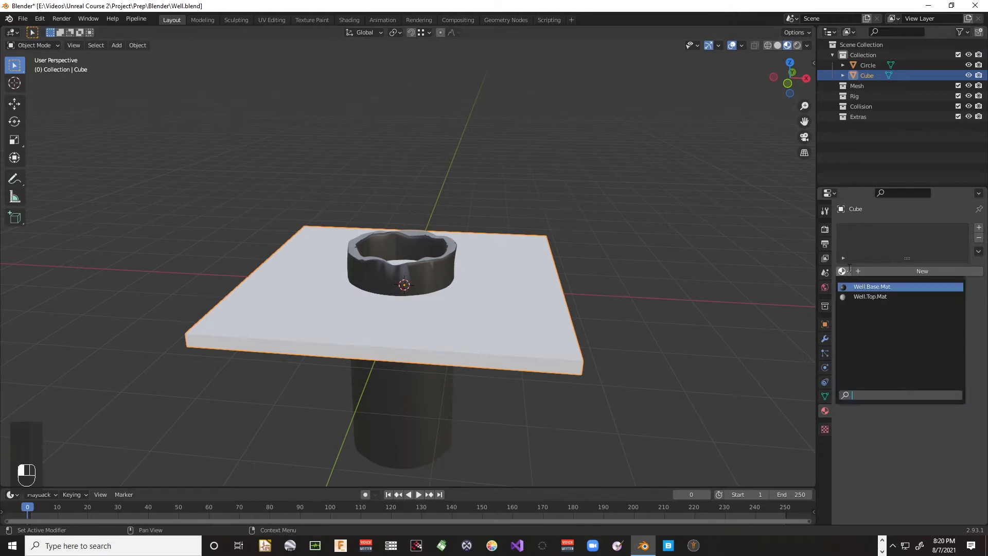
left_click(871, 287)
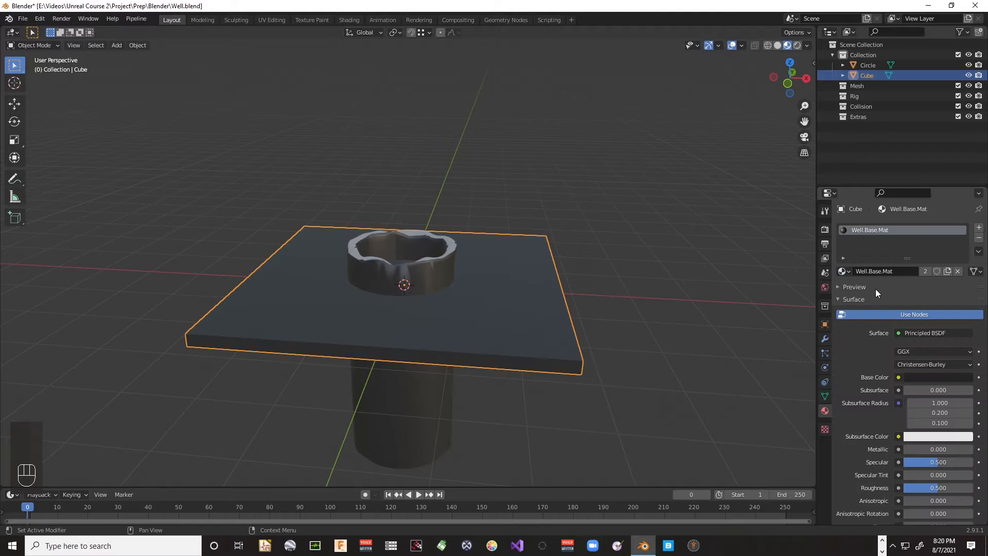
Step: Assign Well.Base.Mat to the entire well mesh in Edit Mode and return to Object Mode
left_click(440, 273)
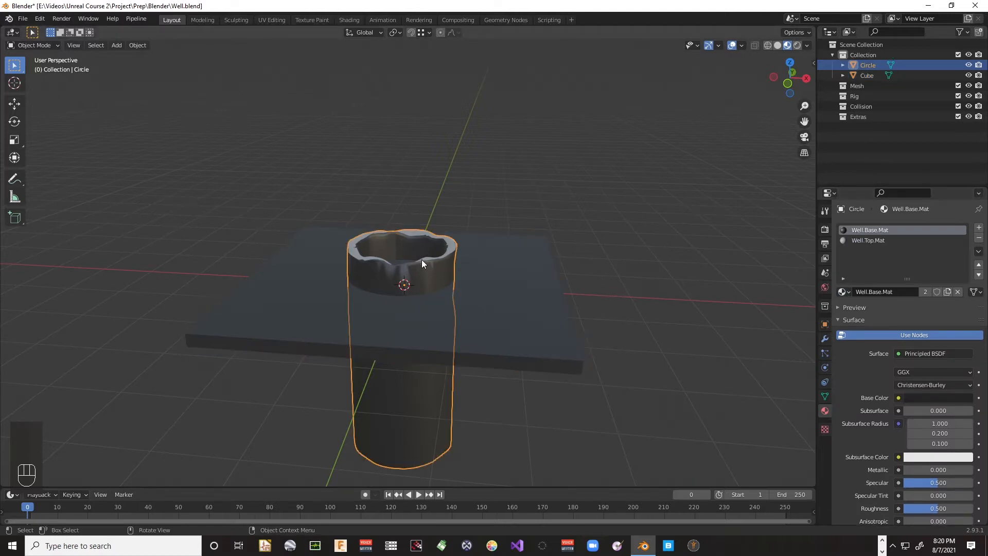
middle_click_drag(422, 259, 412, 295)
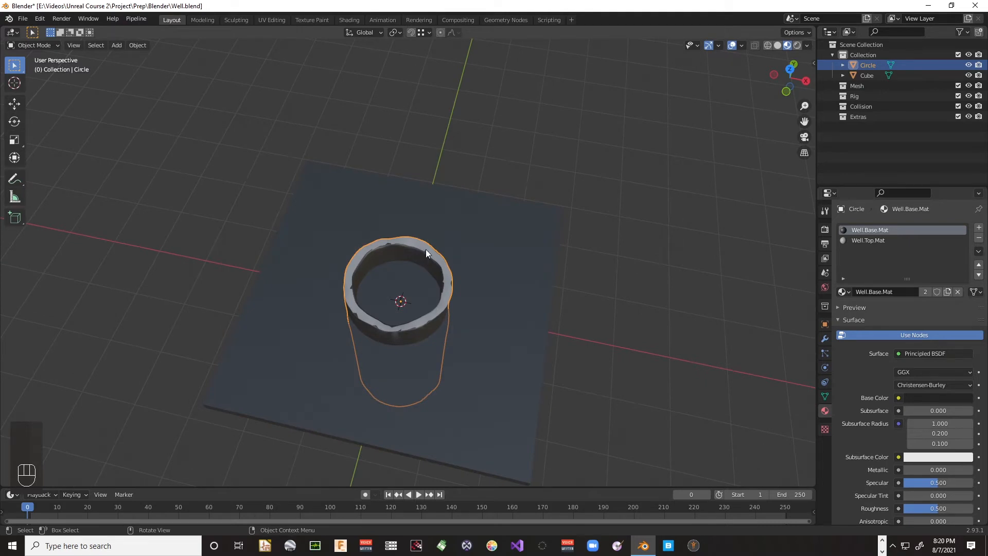
key("Tab")
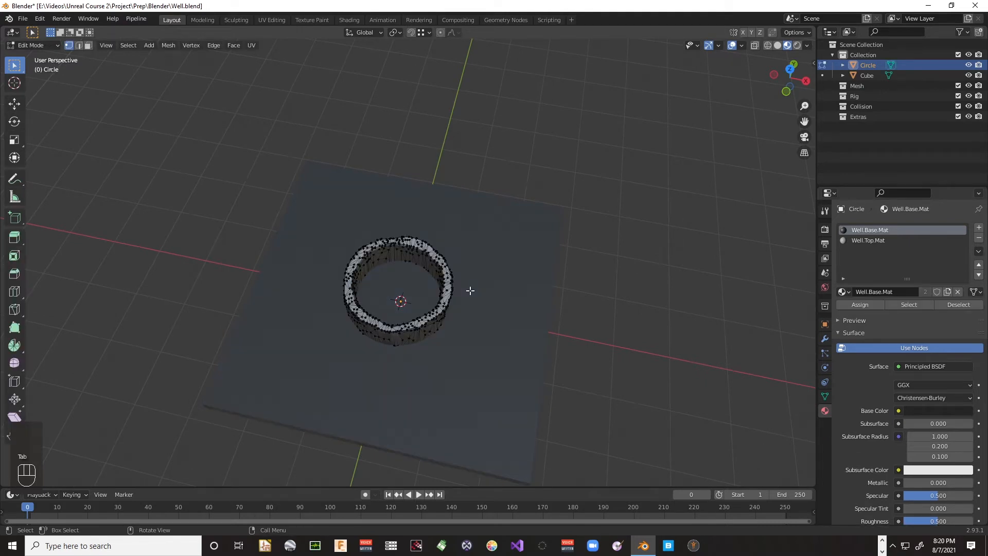
key("a")
key("a")
key("a")
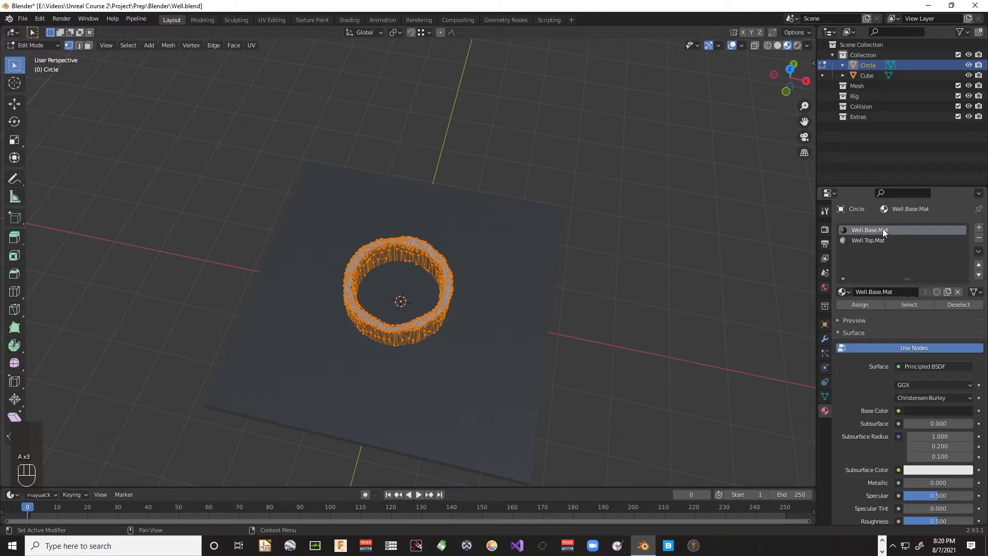
left_click(858, 304)
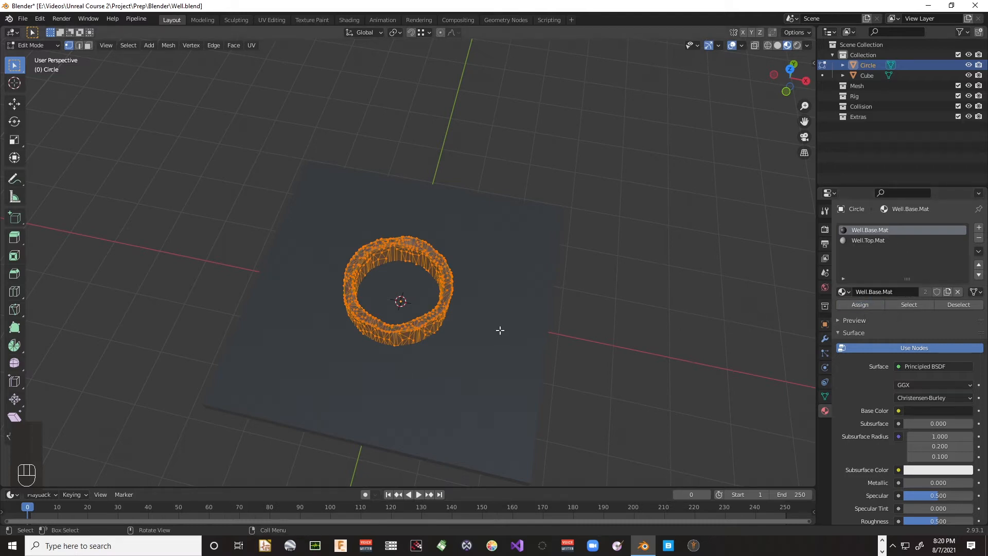
key("Tab")
Step: In Edit Mode, deselect the well's geometry and select the inner edge loop at its open bottom end
middle_click_drag(491, 330, 498, 265)
key("Tab")
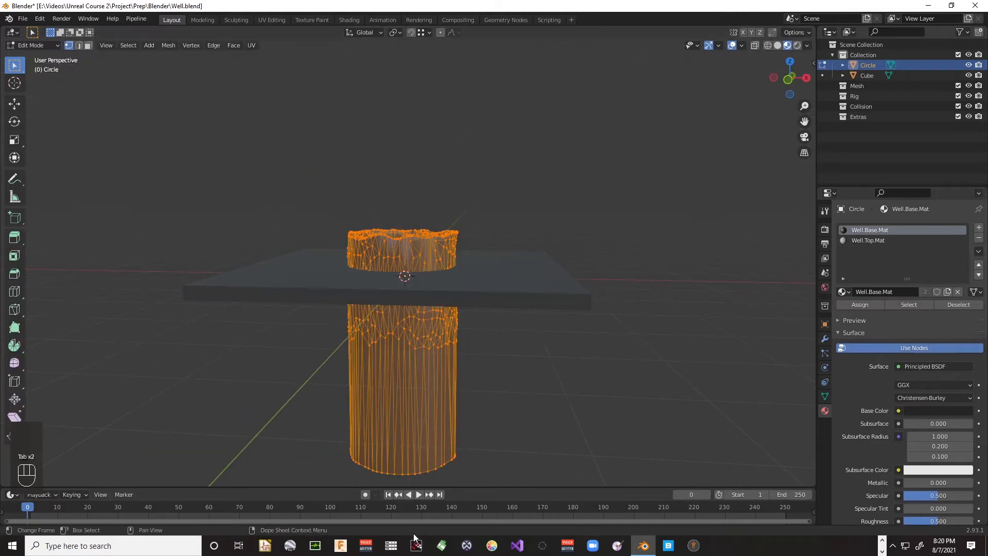
middle_click_drag(428, 402, 412, 346)
scroll(413, 346, "up", 3)
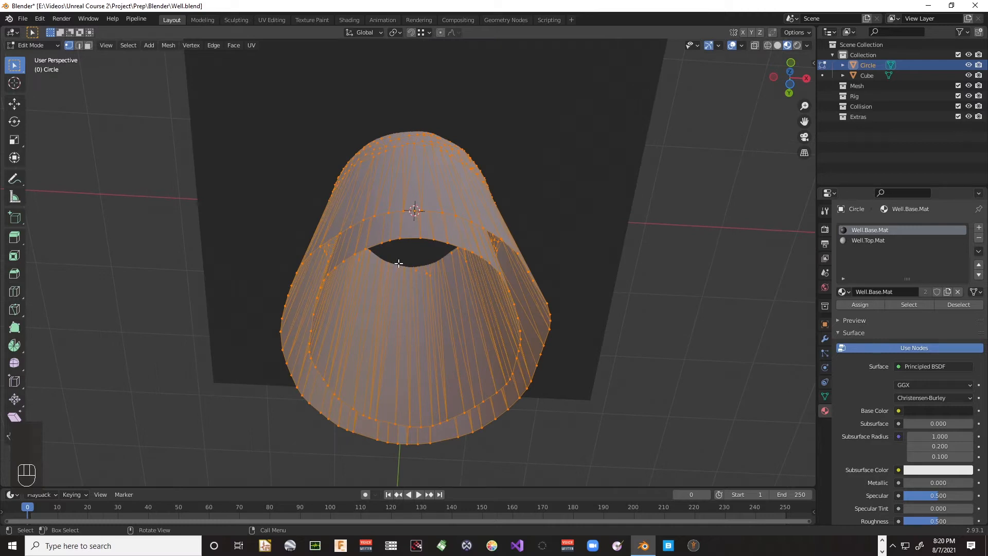
key("alt+a")
key("alt+a")
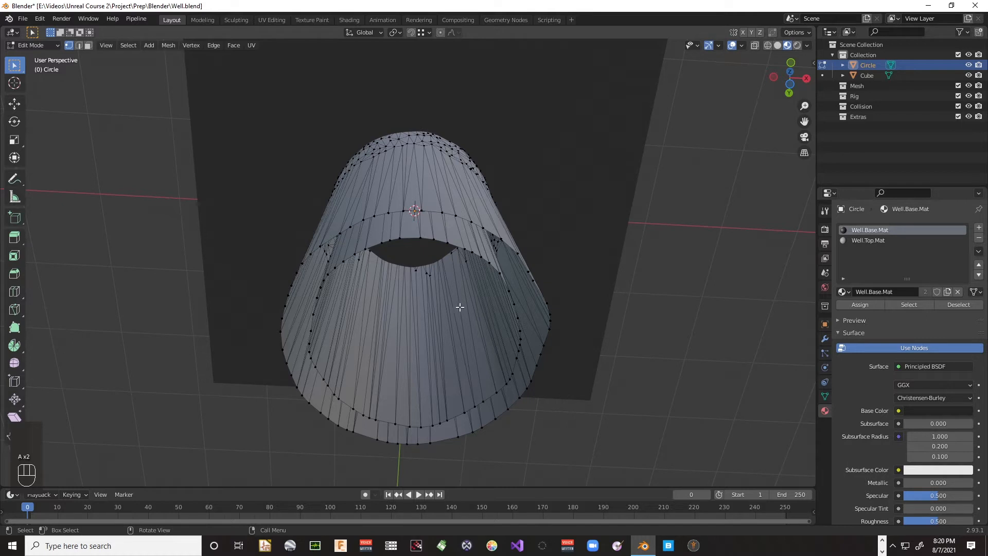
left_click(403, 235, "alt")
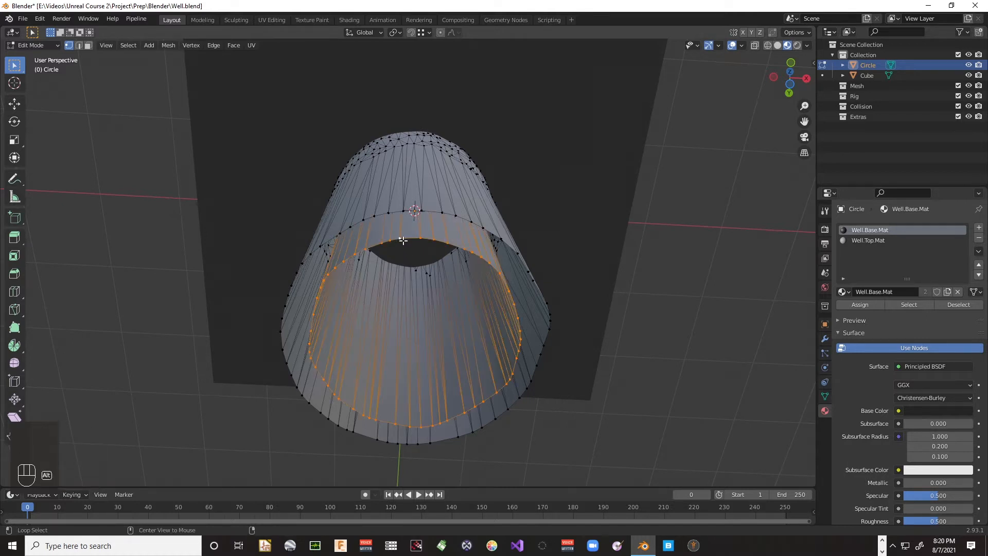
middle_click_drag(431, 261, 441, 311, "alt")
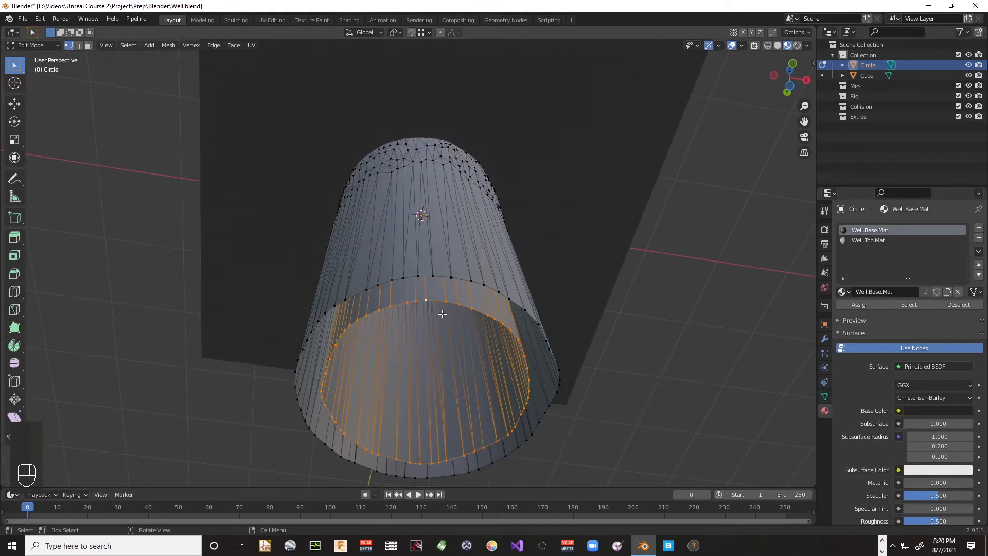
Step: Try to close the well's inner bottom opening with a single face, and undo the fill
key("f")
middle_click_drag(509, 358, 437, 330, "alt")
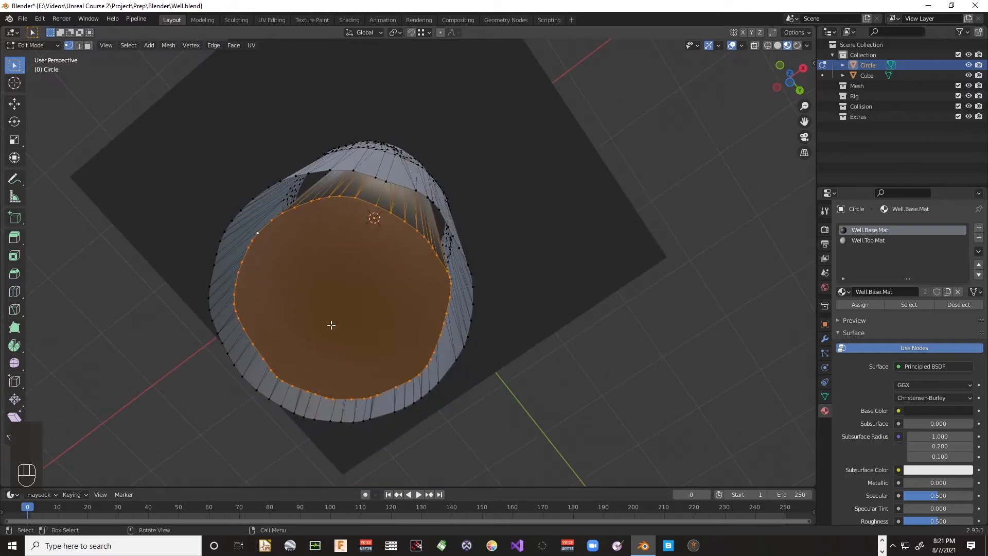
middle_click_drag(324, 259, 374, 272, "alt")
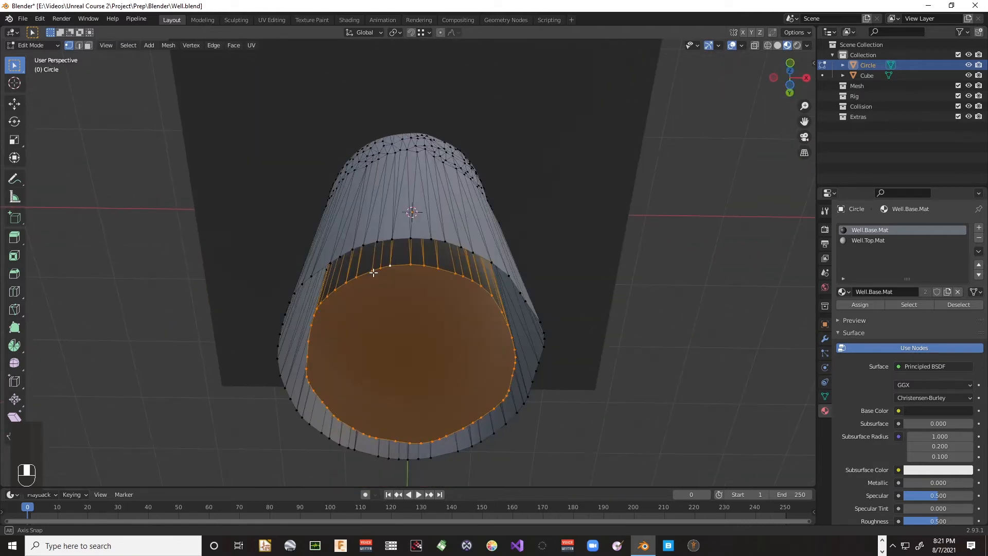
scroll(374, 273, "down", 5)
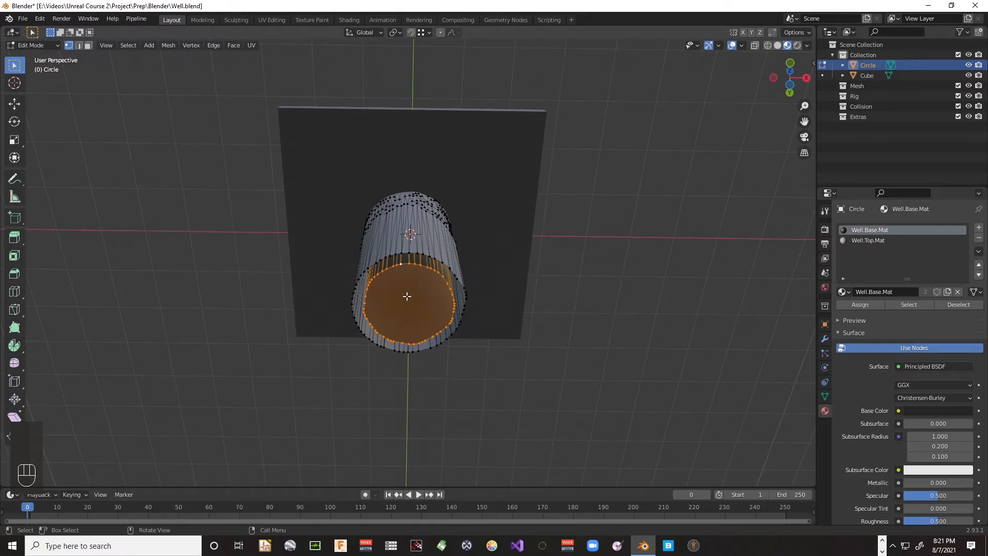
right_click(407, 297)
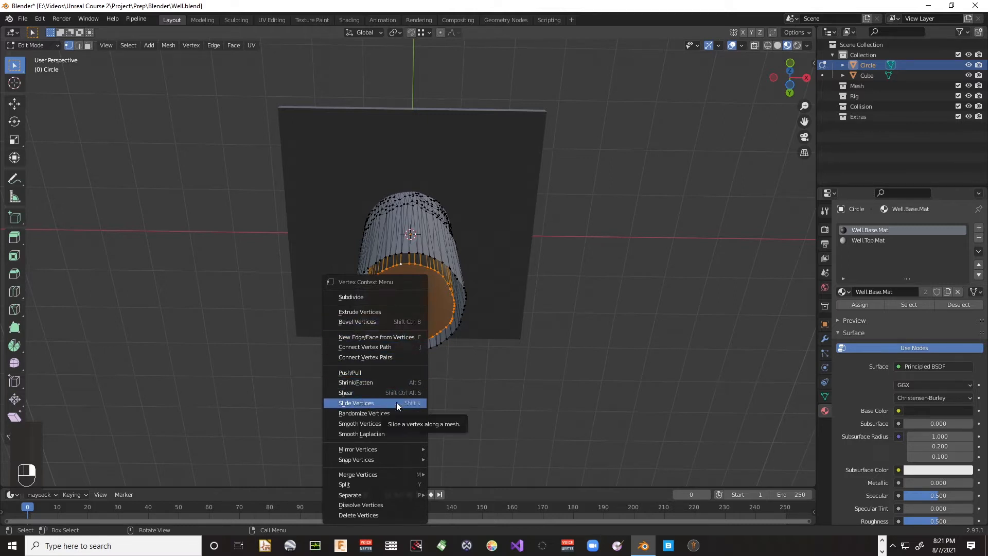
key("Escape")
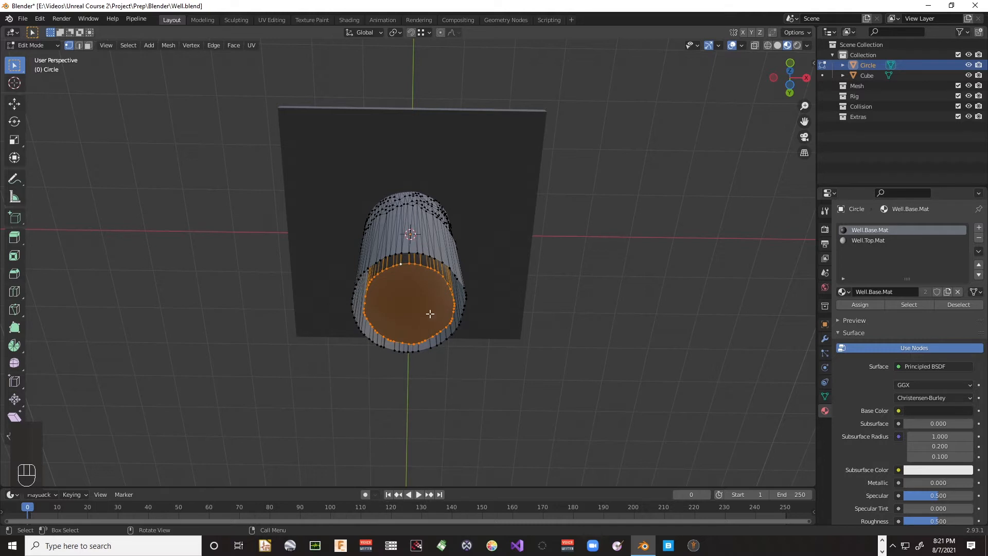
scroll(431, 312, "up", 6)
scroll(430, 313, "down", 4)
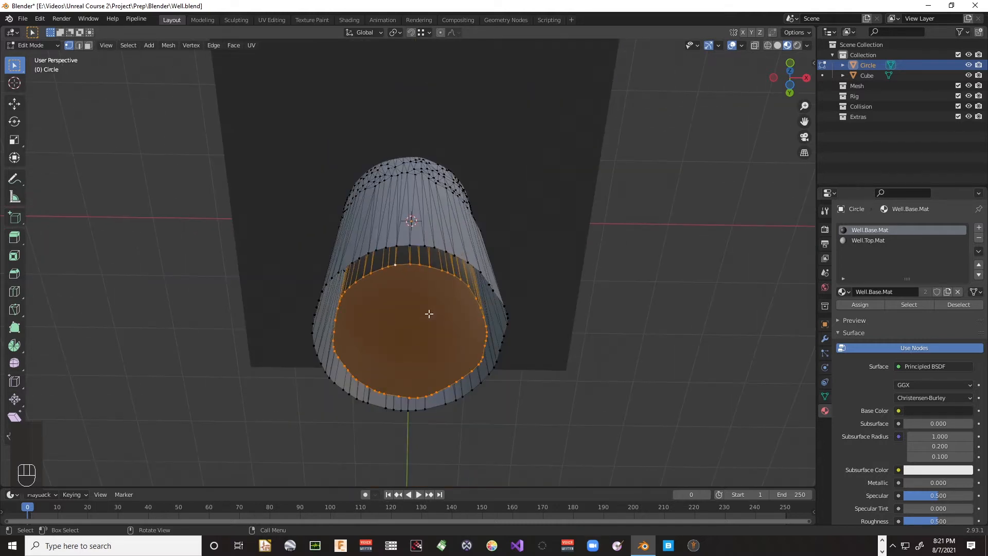
key("ctrl+z")
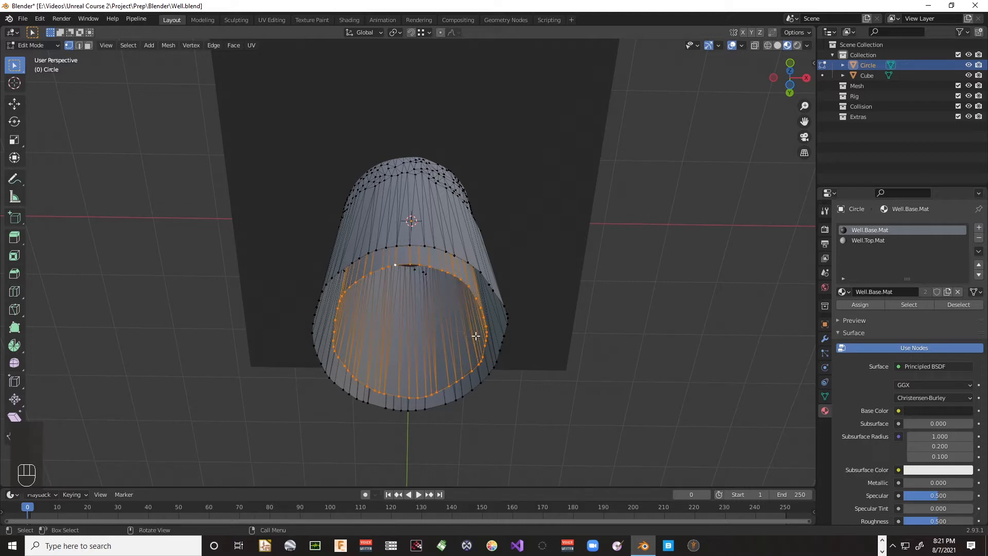
Step: Extrude the inner bottom edge loop in place and scale it inward twice, forming two concentric rings of faces
key("e")
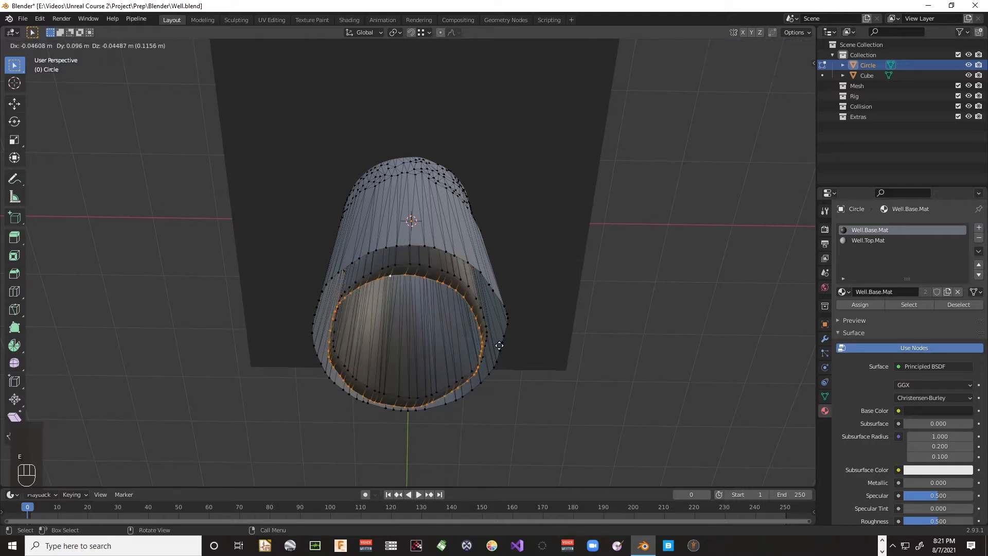
left_click(502, 339)
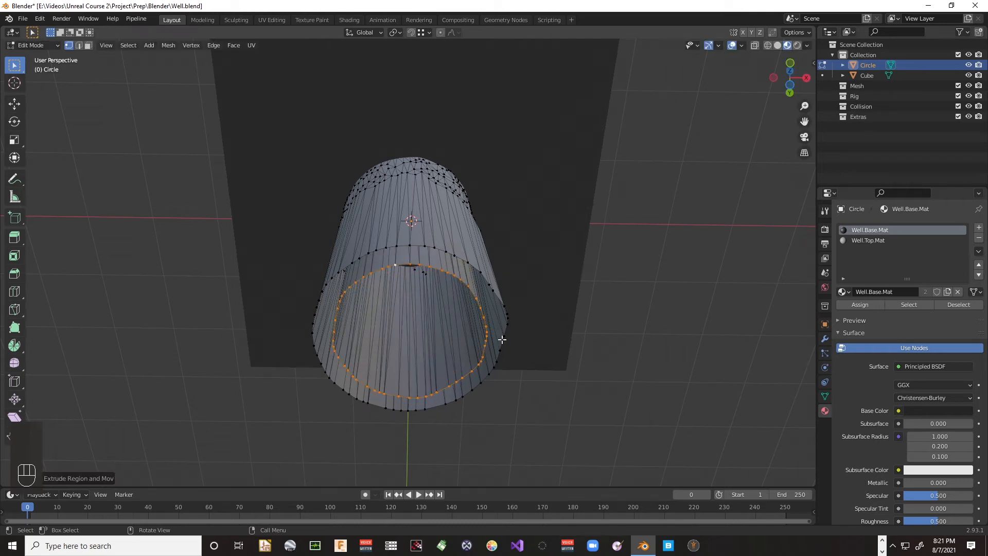
key("s")
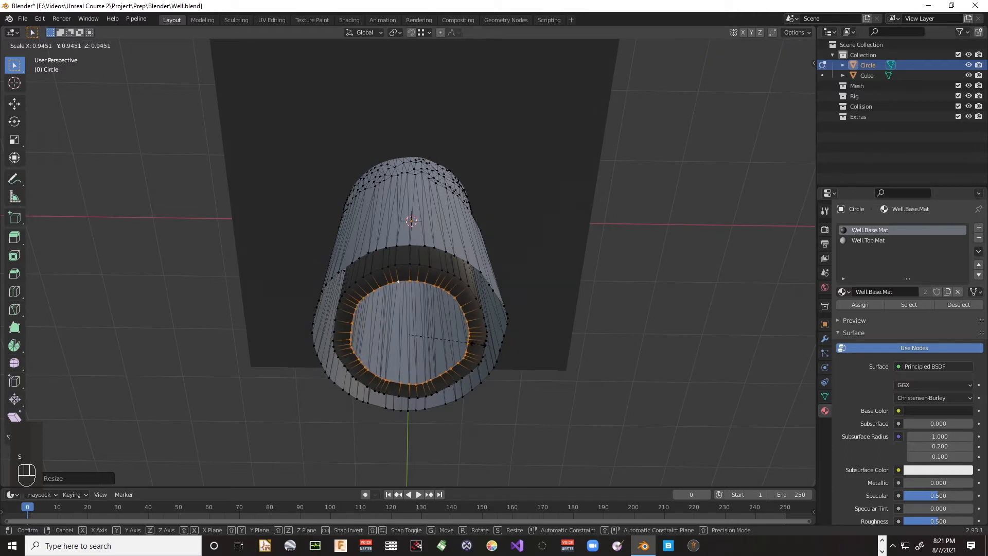
left_click(478, 346)
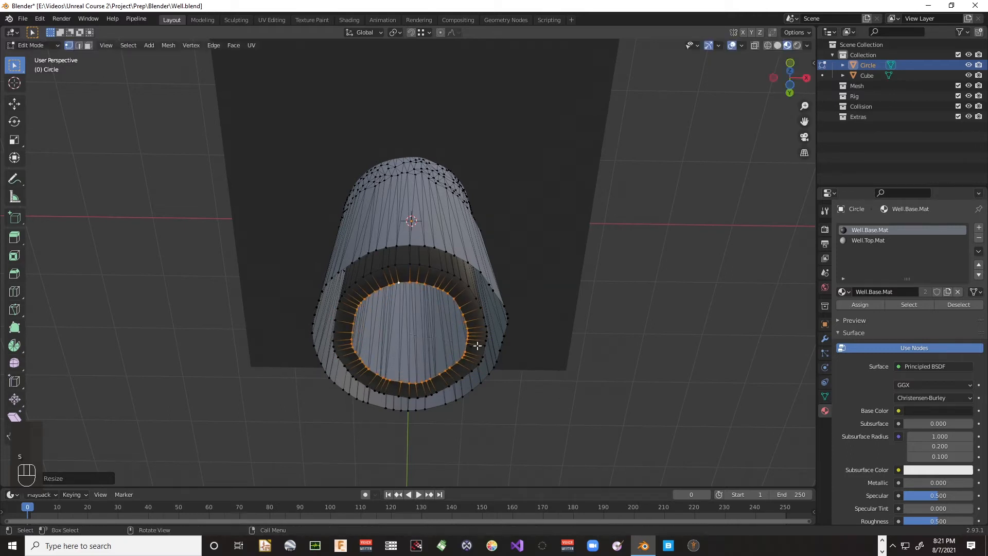
key("e")
right_click(478, 346)
key("s")
left_click(461, 346)
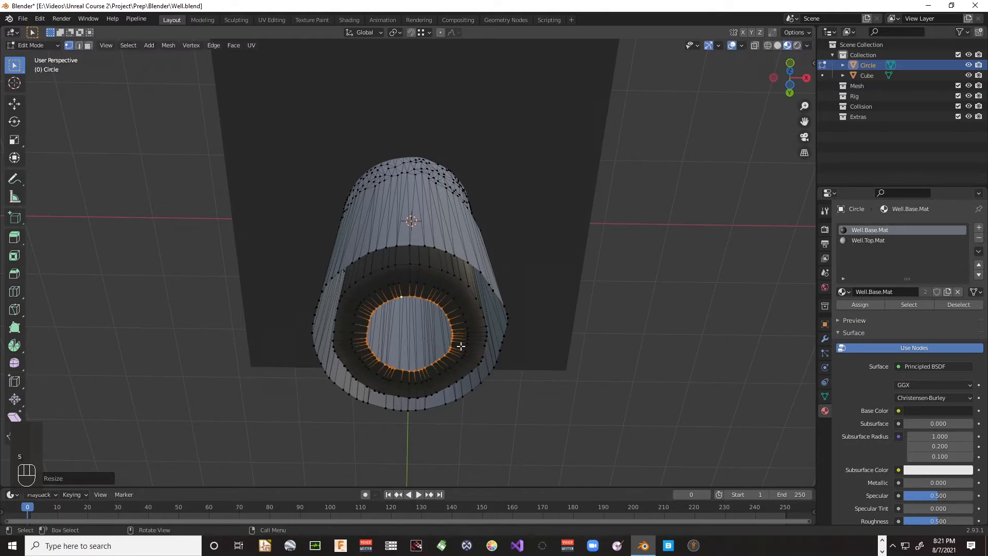
Step: Extrude and shrink the bottom edge loop two more times until only a small central hole remains
key("e")
key("s")
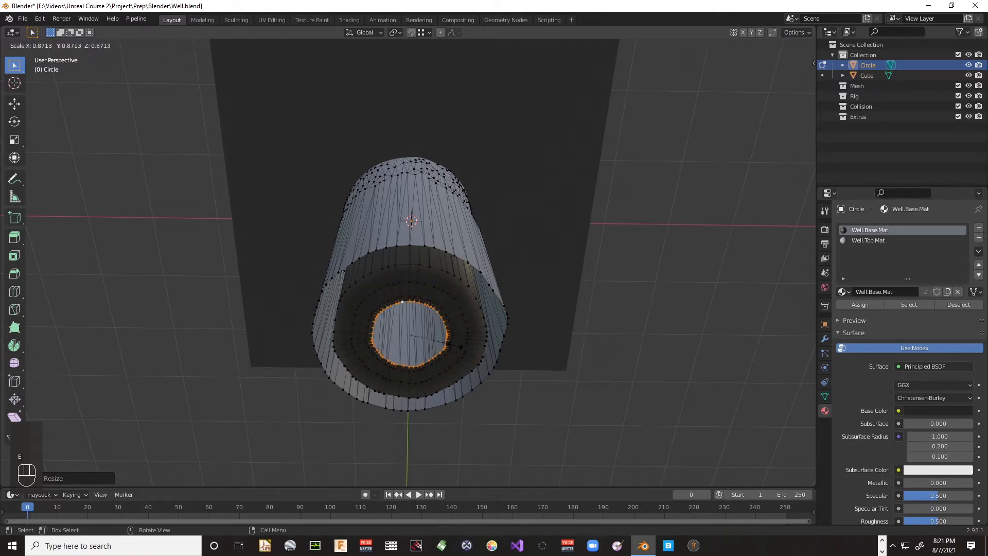
left_click(442, 348)
key("e")
key("s")
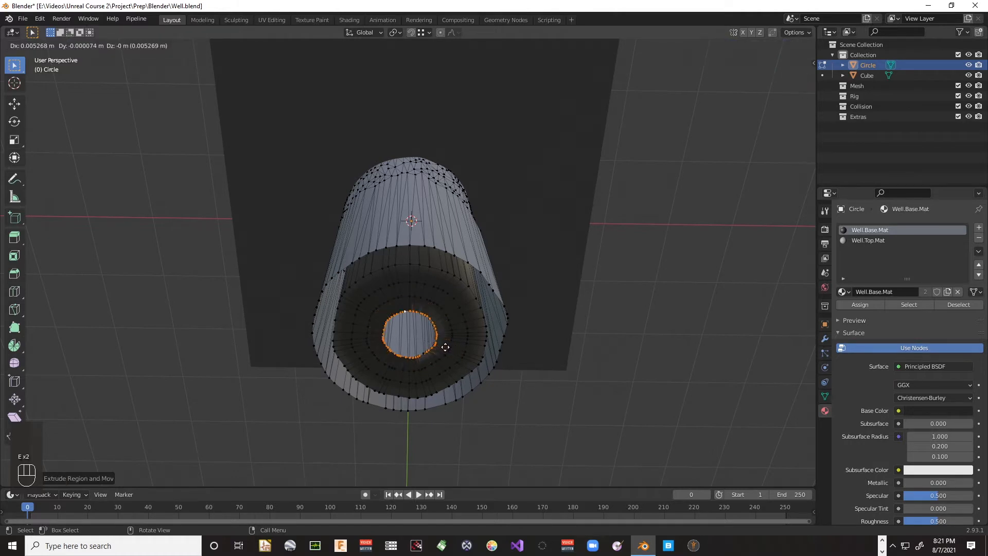
left_click(422, 345)
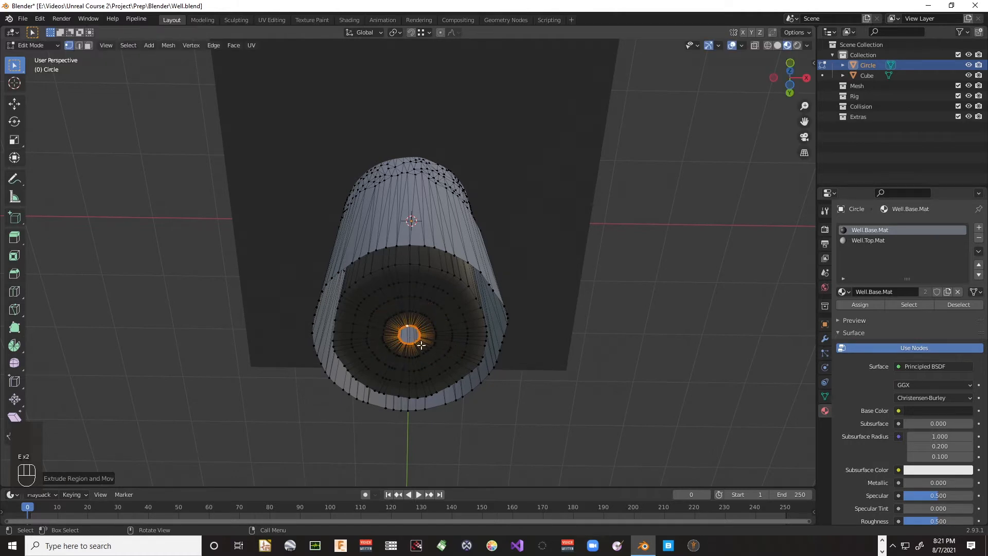
Step: Extrude the small central loop in place and merge its vertices at center to close the well's bottom
scroll(428, 344, "up", 3)
scroll(425, 356, "down", 1)
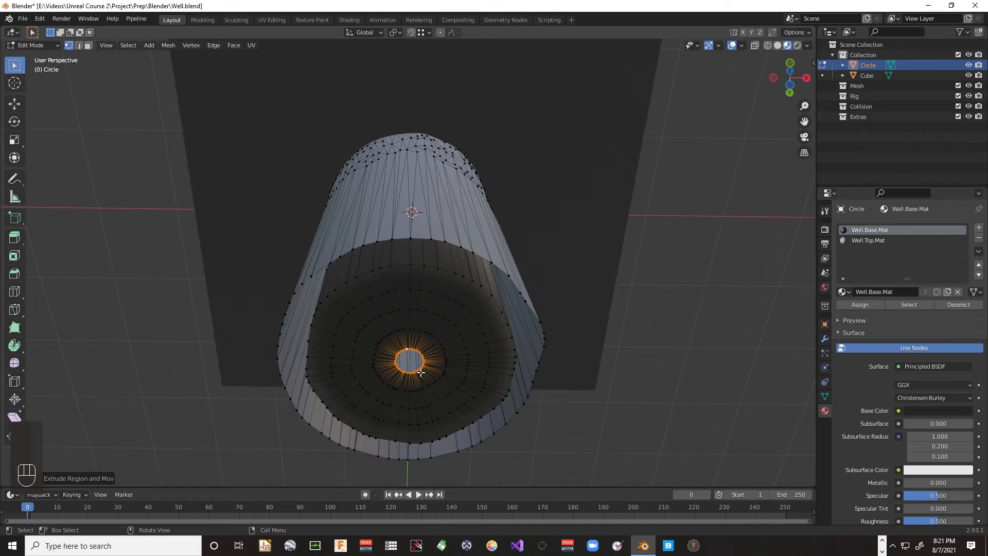
key("e")
right_click(428, 379)
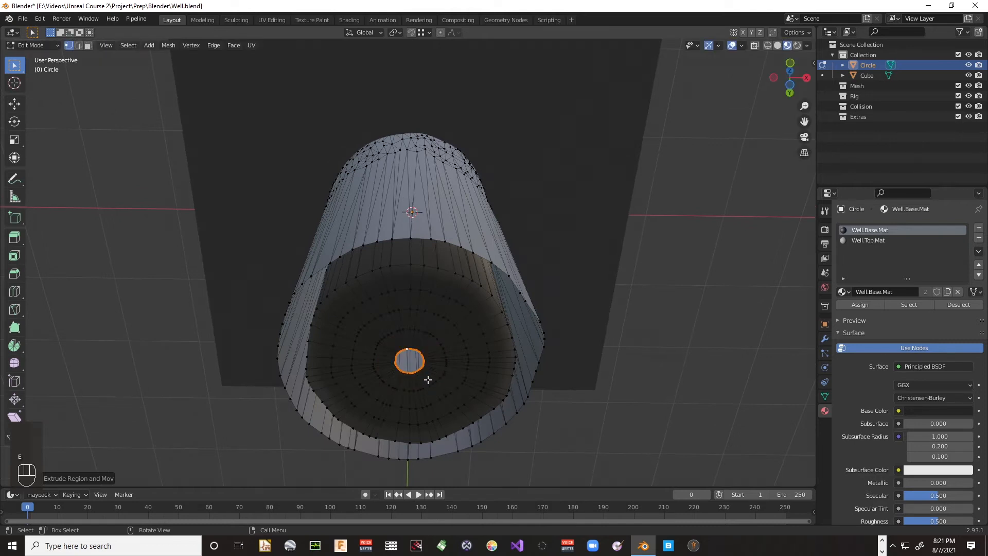
key("m")
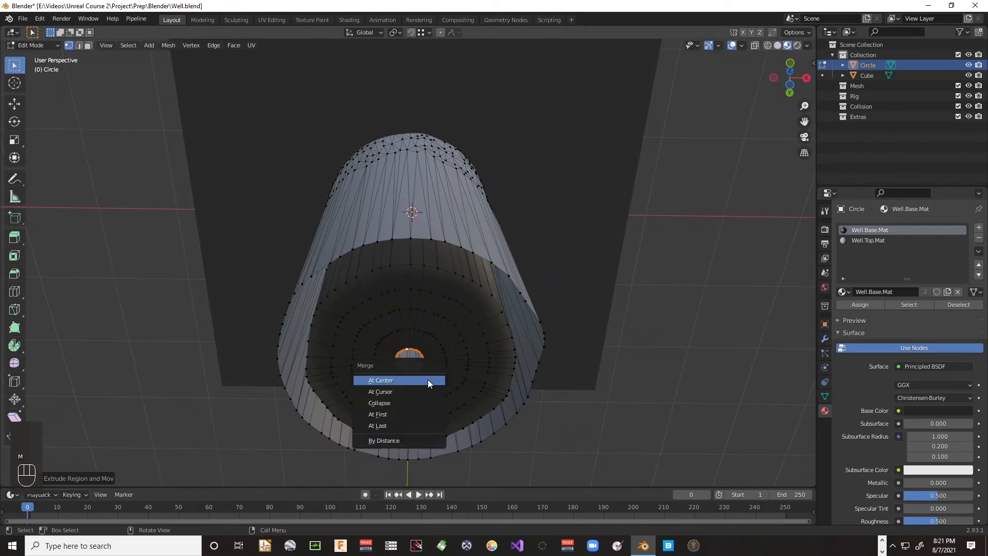
left_click(428, 380)
scroll(427, 380, "up", 3)
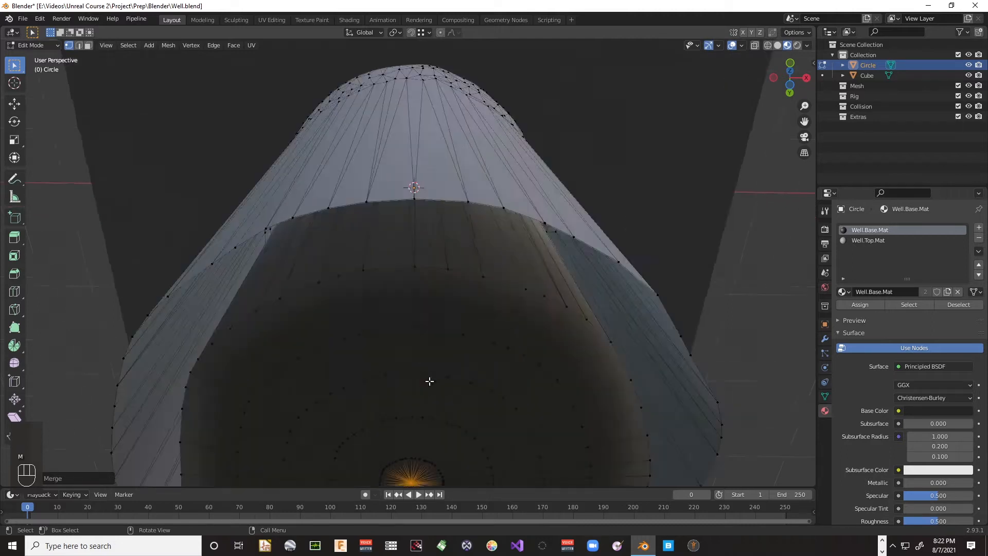
scroll(427, 379, "down", 3)
middle_click_drag(432, 381, 421, 450)
scroll(421, 446, "down", 3)
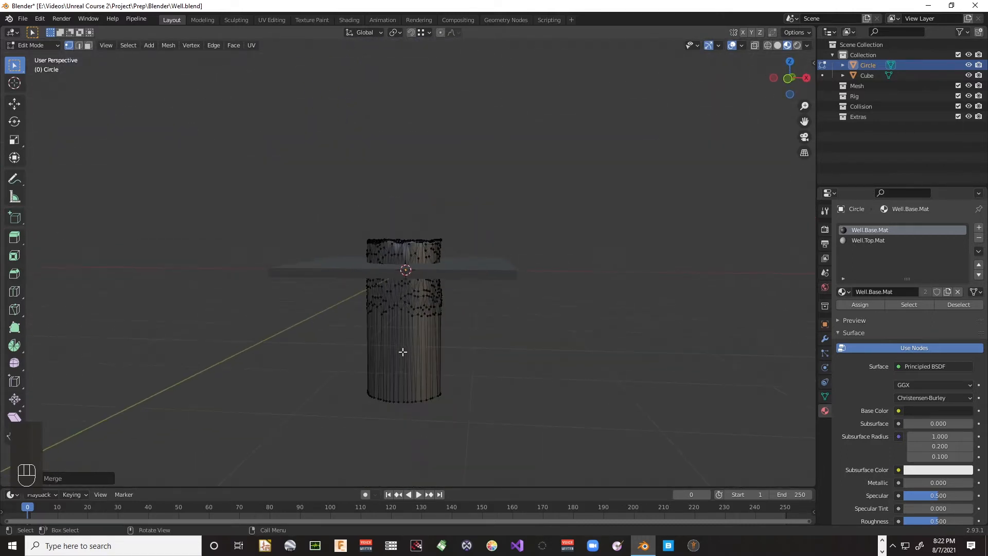
Step: Unwrap the entire well mesh again in the UV Editing workspace using Smart UV Project with a 66° angle limit and zero island margin
left_click(415, 313)
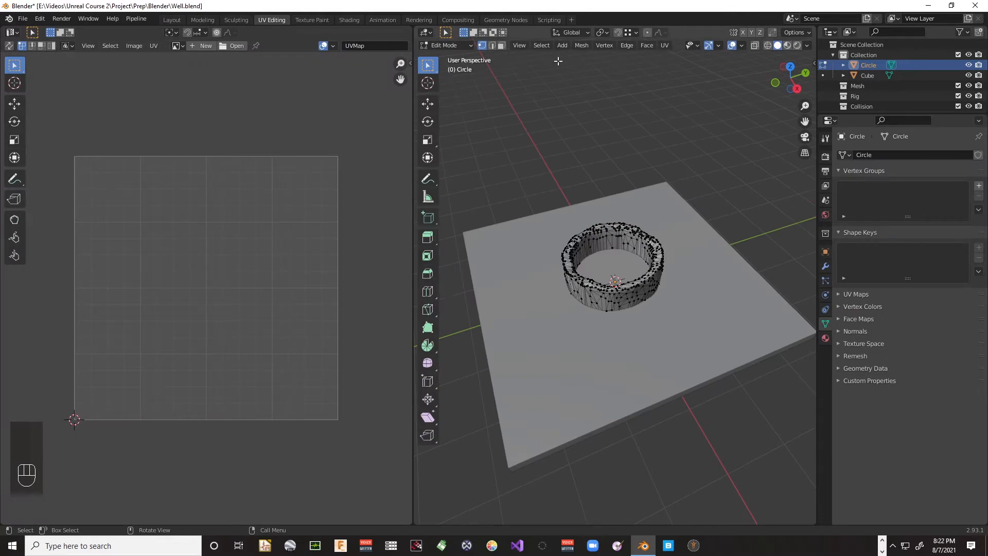
key("s")
right_click(629, 263)
key("a")
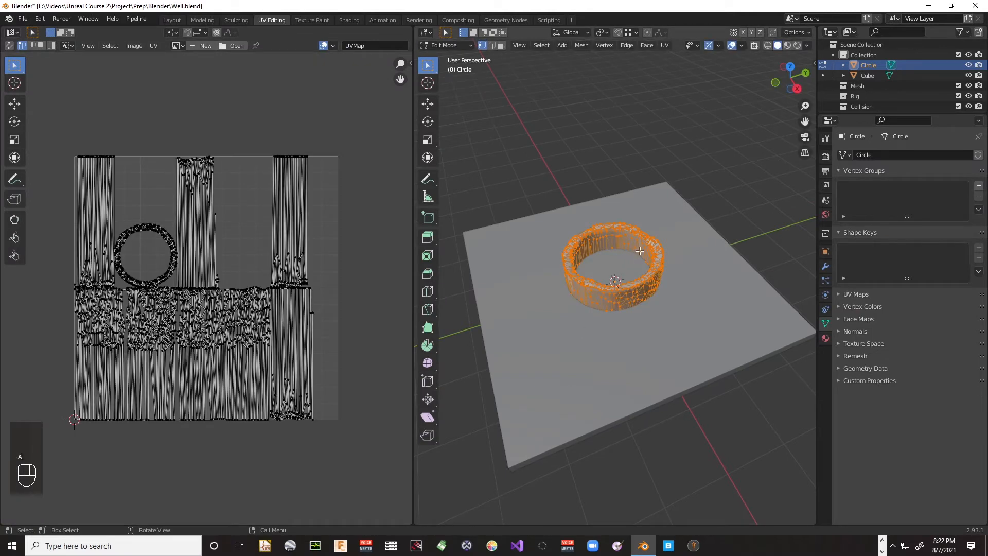
left_click(664, 46)
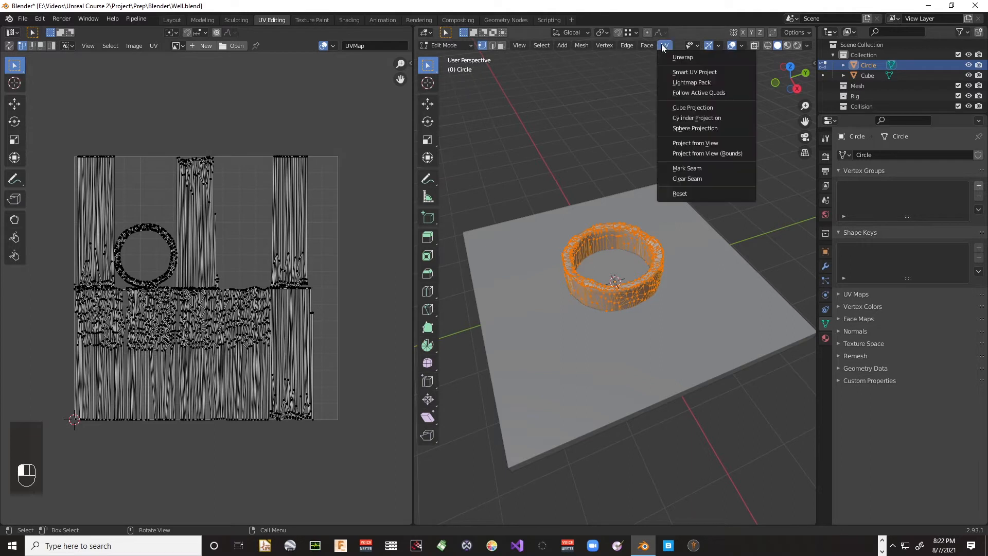
left_click(695, 72)
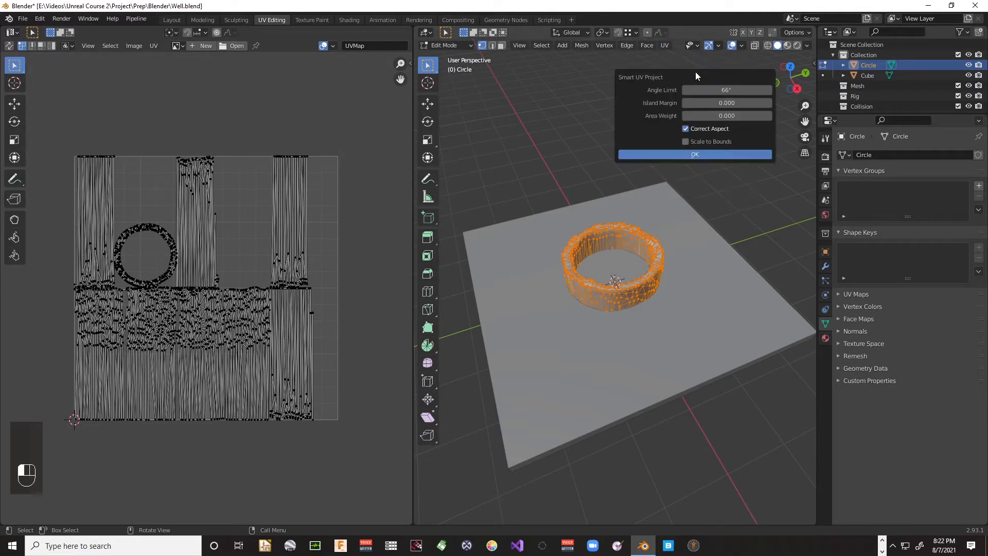
left_click(694, 155)
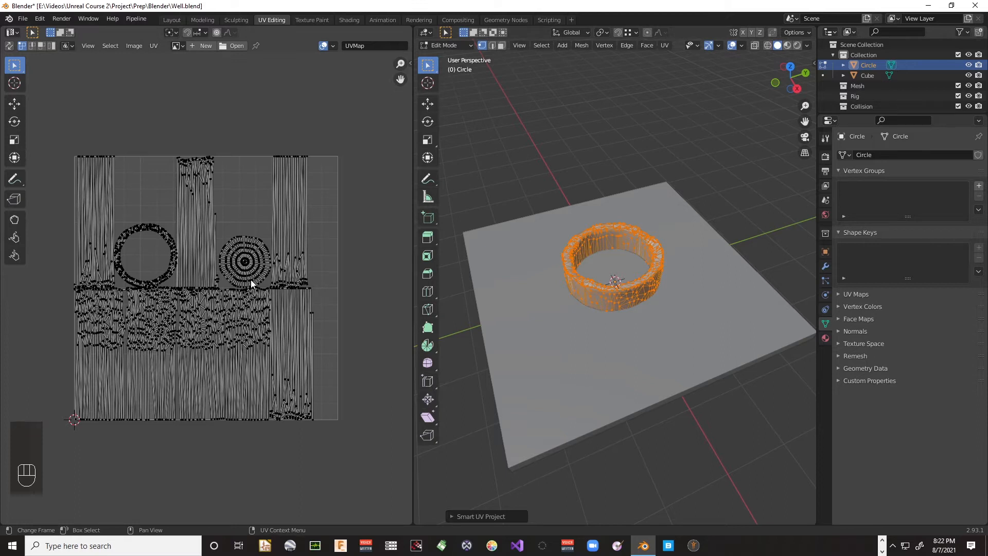
Step: Examine the well from above and from the side in Object Mode, and return to Edit Mode
scroll(611, 300, "up", 3)
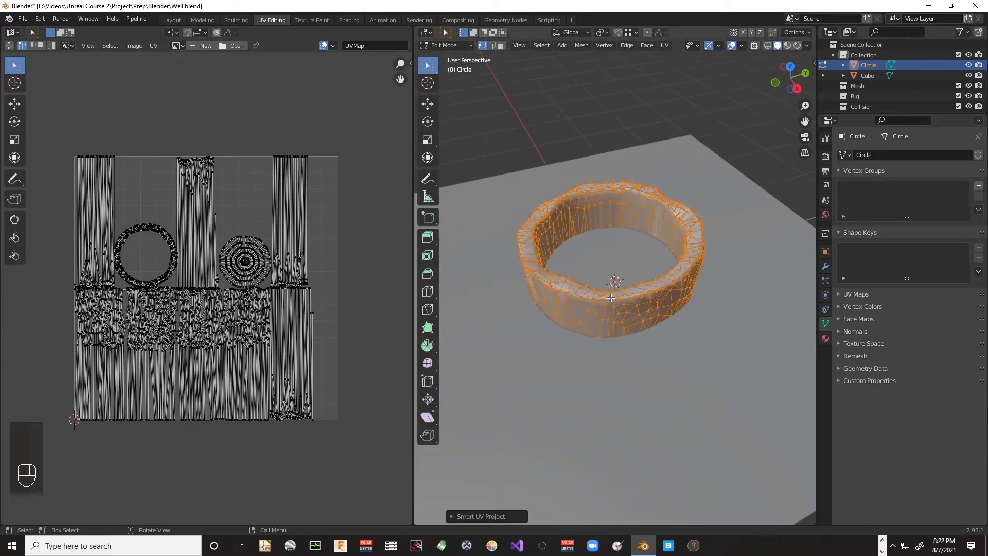
key("Tab")
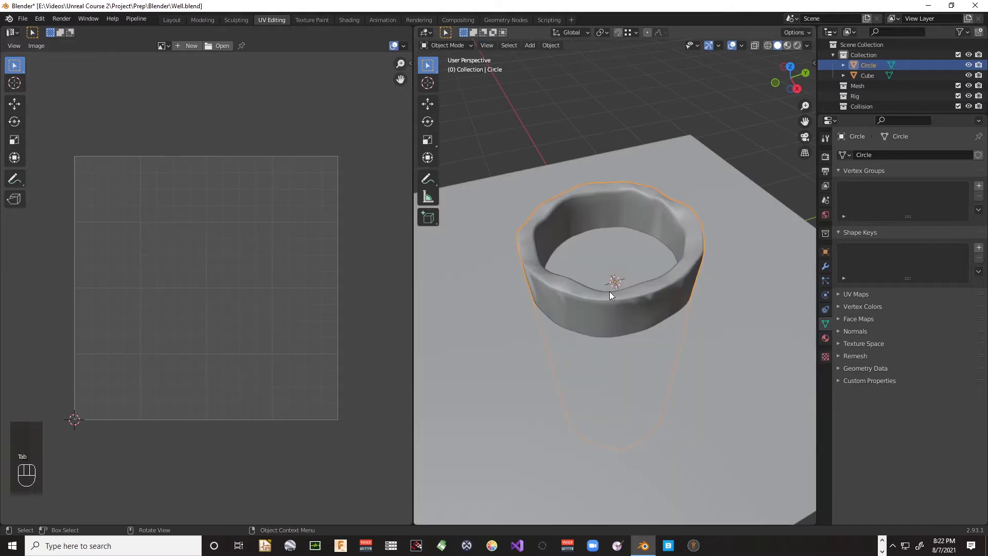
scroll(606, 258, "down", 1)
middle_click_drag(606, 259, 562, 150)
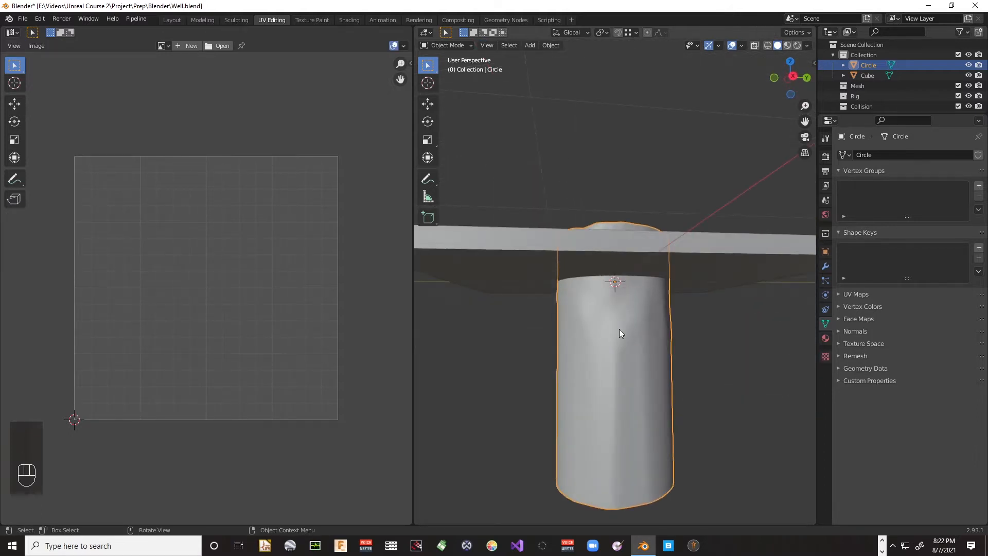
key("Tab")
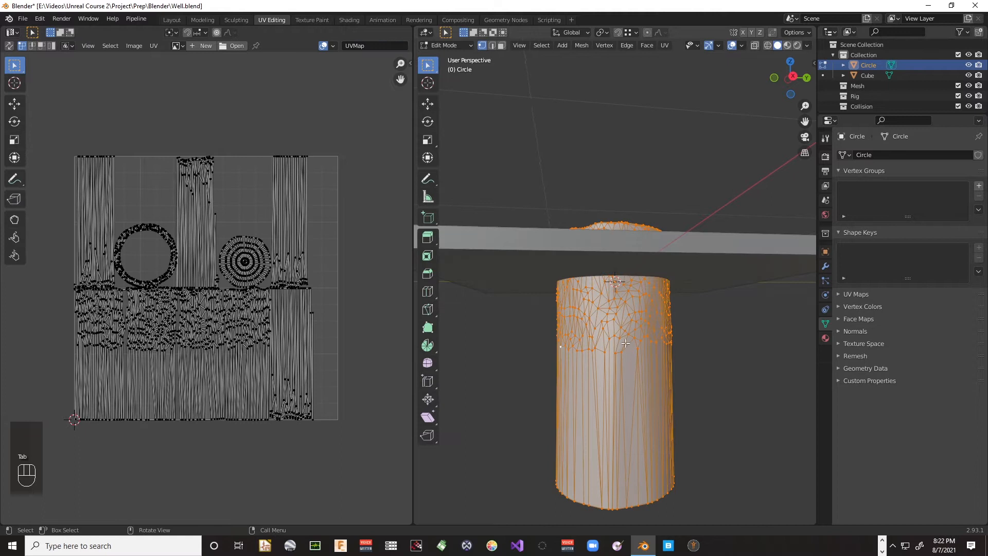
Step: Return to the Layout workspace and deselect the whole well mesh in Edit Mode, viewing its closed bottom from below
left_click(172, 19)
key("Tab")
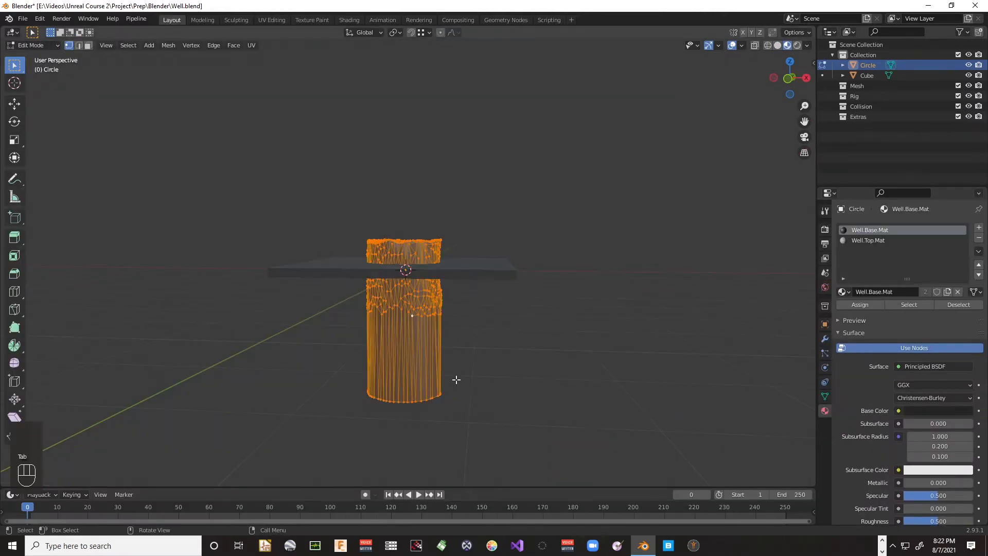
middle_click_drag(455, 382, 459, 277)
scroll(459, 277, "up", 7)
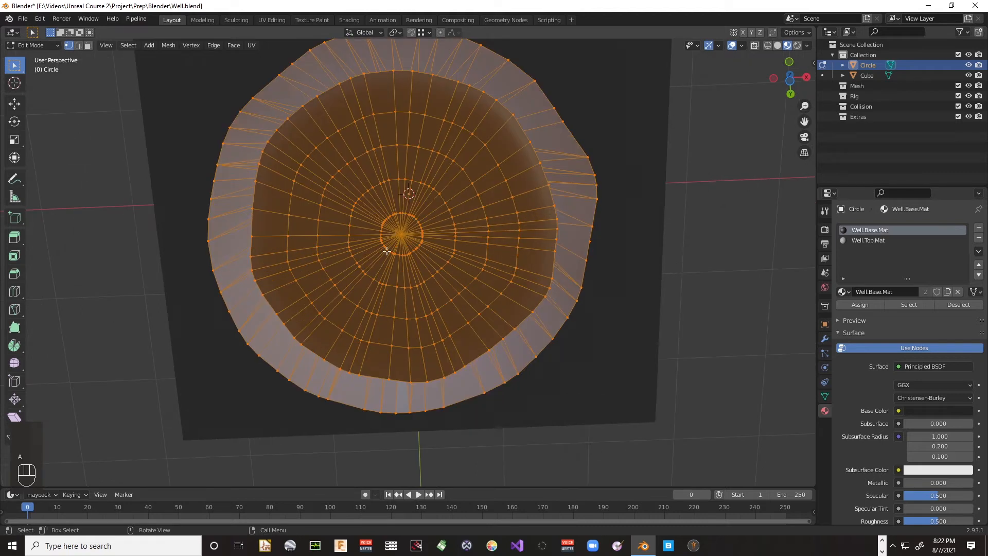
key("a")
middle_click_drag(328, 191, 342, 210)
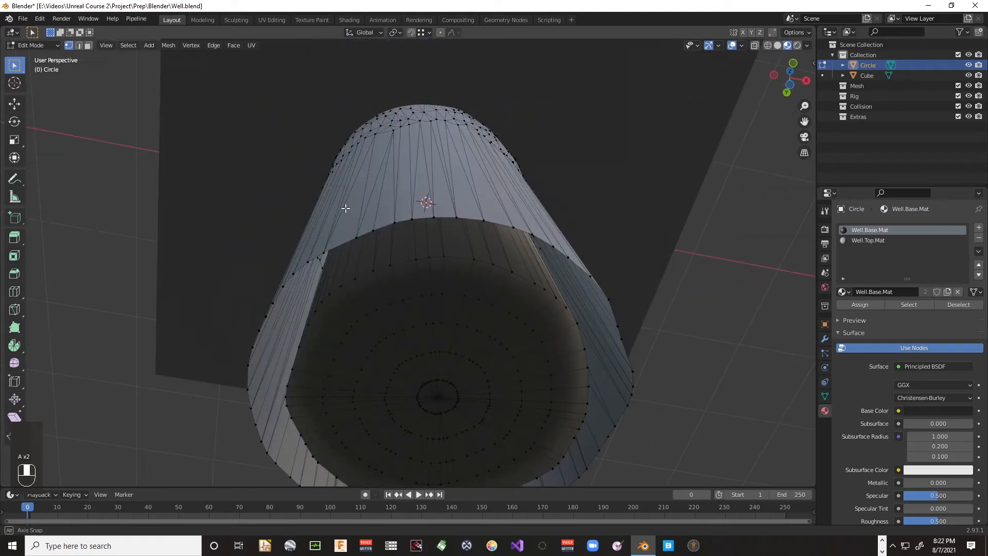
Step: Try to select the bottom cap by its vertices with Circle Select in the bottom orthographic view
left_click(438, 397)
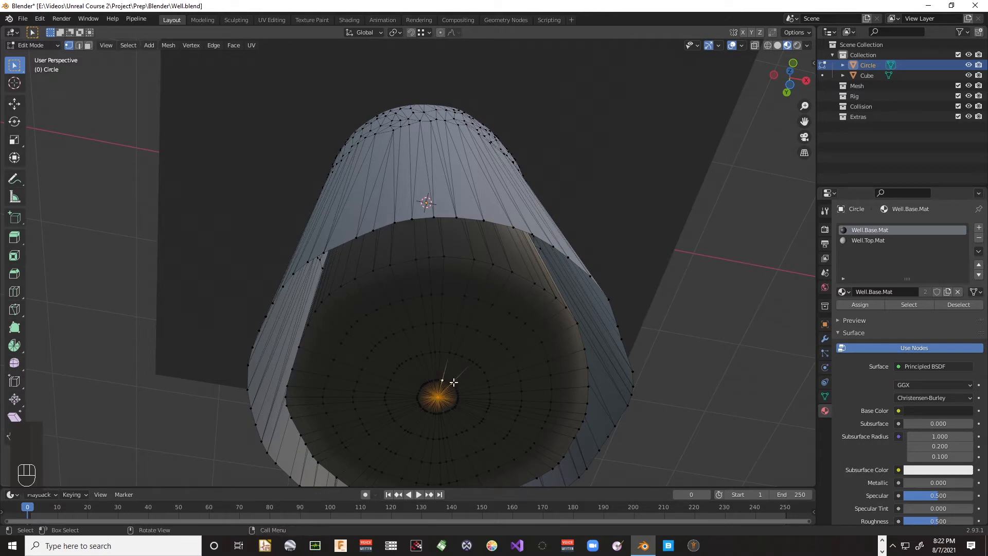
scroll(449, 335, "down", 4)
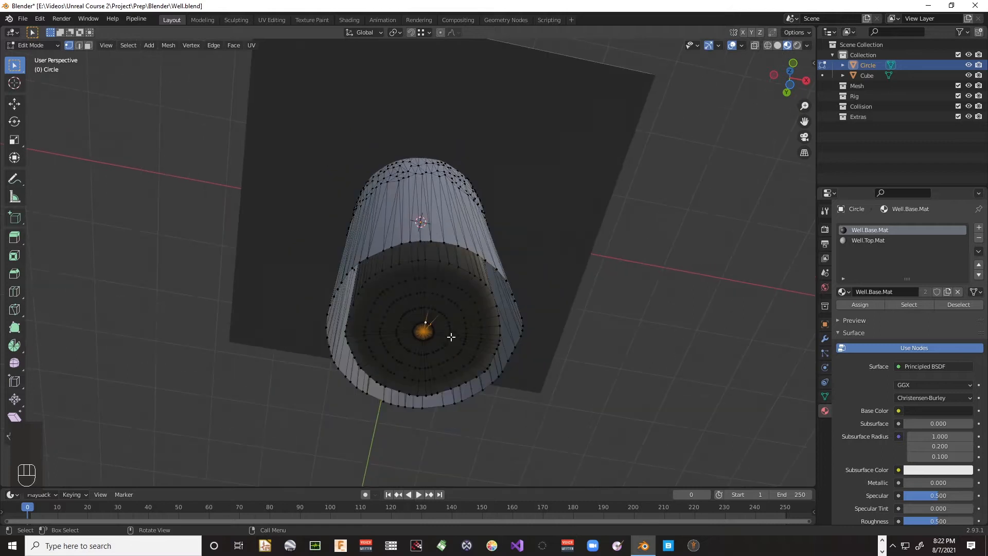
middle_click_drag(450, 335, 459, 310)
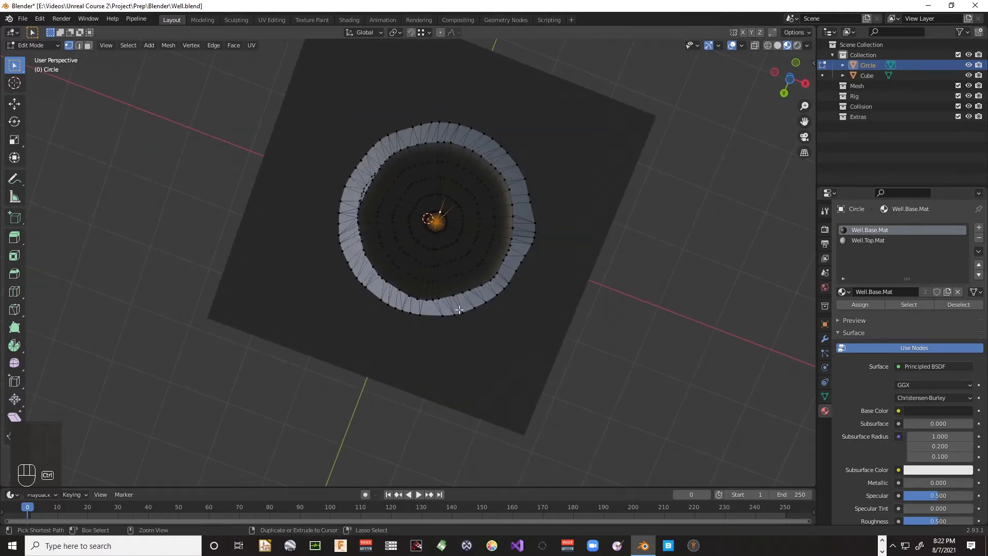
key("ctrl+KP_7")
scroll(459, 310, "up", 4)
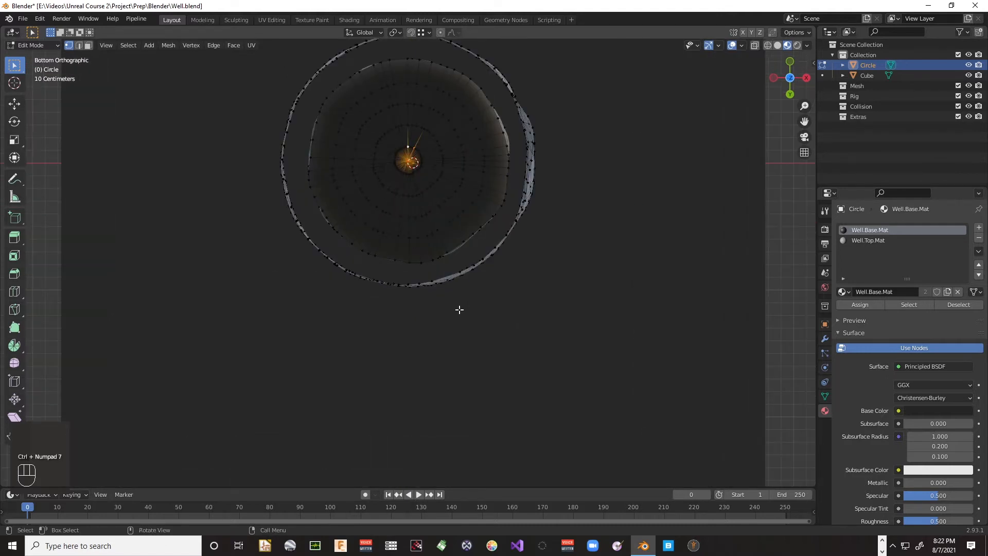
key("c")
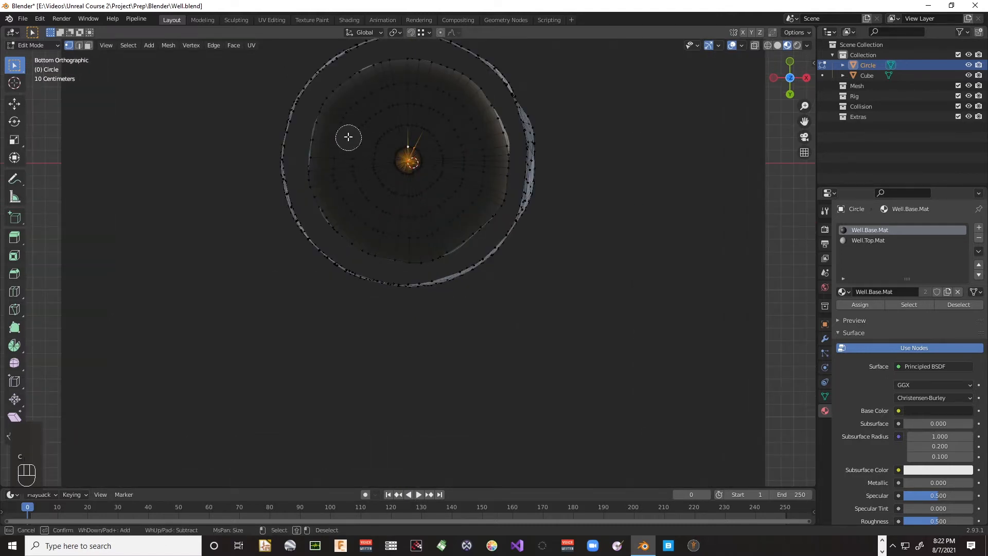
mouse_move(347, 137)
left_mouse_down()
mouse_move(342, 122)
mouse_move(356, 102)
mouse_move(384, 88)
mouse_move(445, 104)
mouse_move(474, 135)
left_mouse_up()
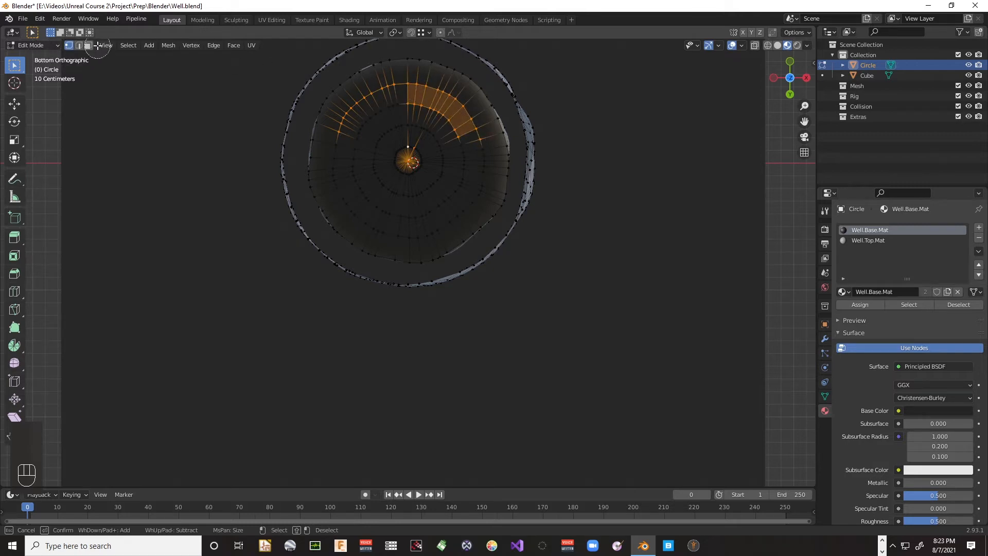
right_click(176, 148)
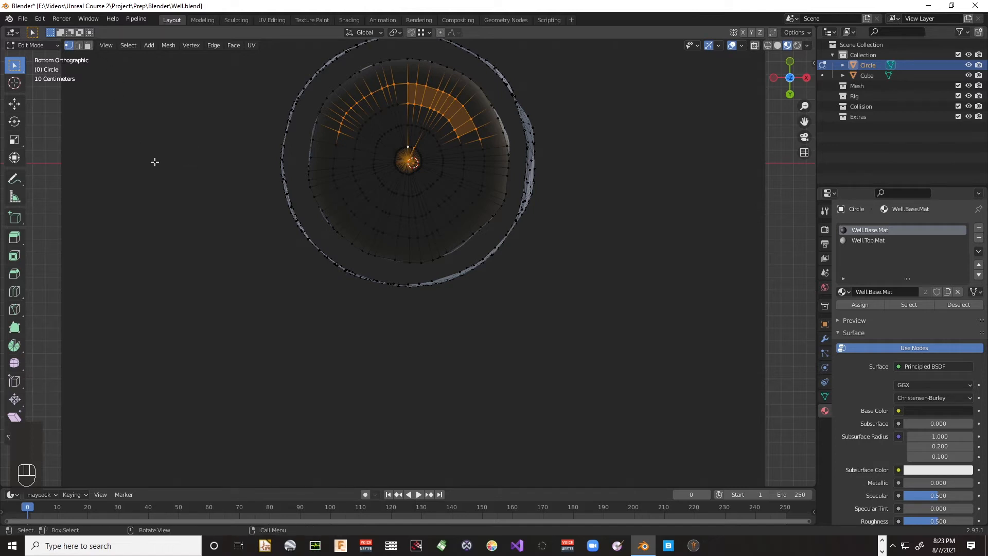
Step: Change to face selection, clear the selection, and circle-select all faces of the well's bottom cap from the bottom view
key("3")
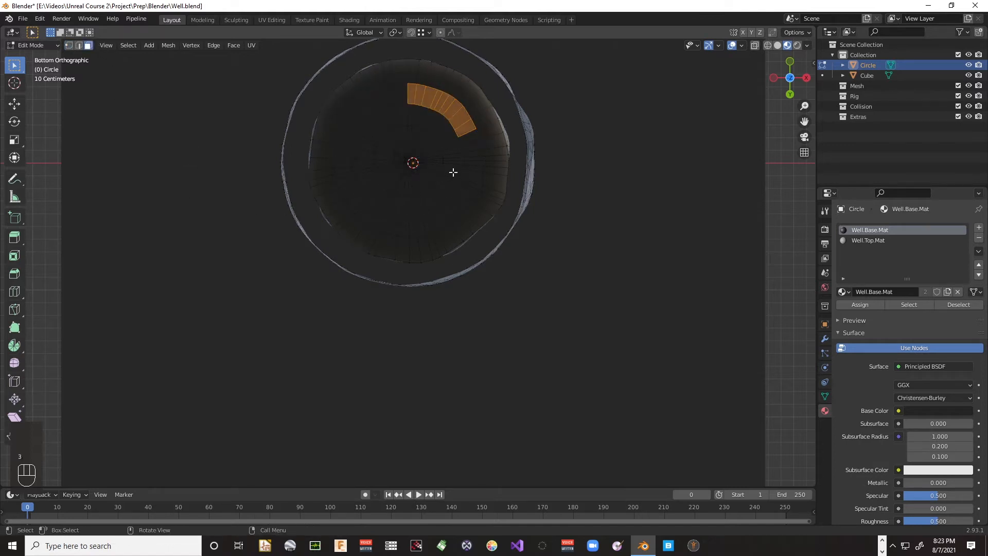
key("a")
key("a")
key("c")
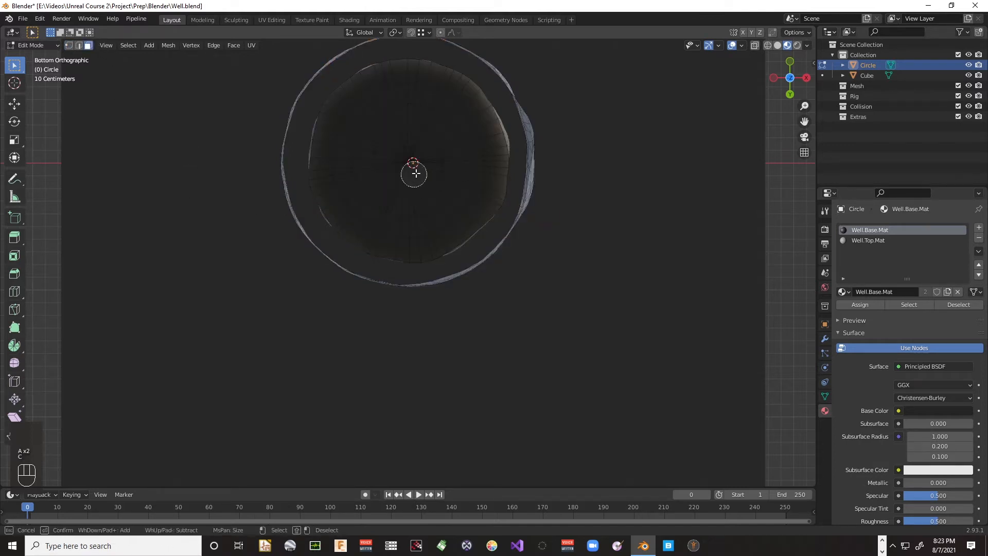
mouse_move(410, 167)
left_mouse_down()
mouse_move(411, 141)
mouse_move(359, 115)
mouse_move(389, 72)
mouse_move(456, 103)
mouse_move(481, 133)
mouse_move(488, 198)
mouse_move(443, 236)
mouse_move(399, 241)
mouse_move(325, 189)
mouse_move(334, 129)
mouse_move(370, 107)
mouse_move(379, 191)
mouse_move(443, 190)
mouse_move(441, 132)
mouse_move(408, 115)
mouse_move(426, 122)
left_mouse_up()
right_click(426, 122)
scroll(439, 112, "down", 2)
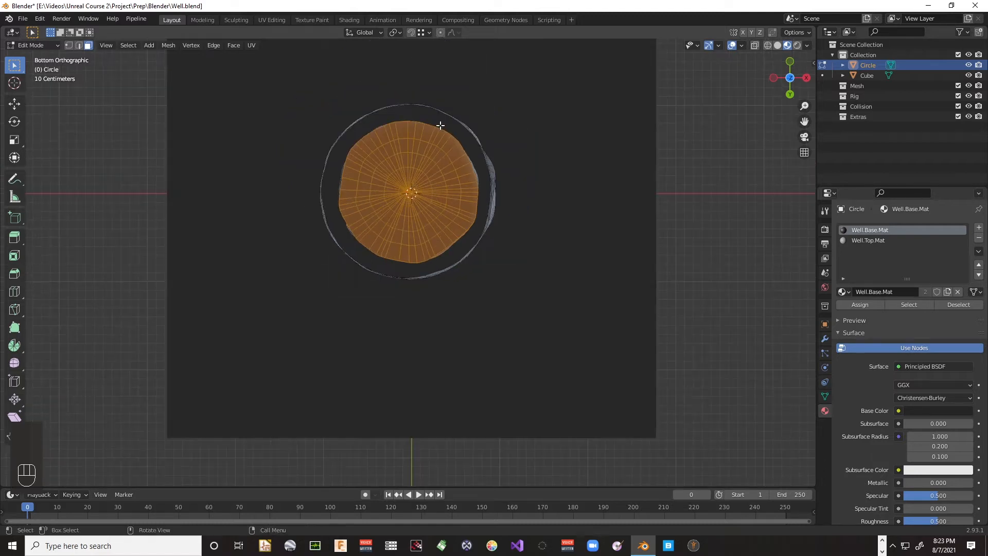
Step: Examine the cap selection from several angles for stray faces picked on the well's walls
middle_click_drag(408, 175, 409, 177)
scroll(412, 178, "up", 1)
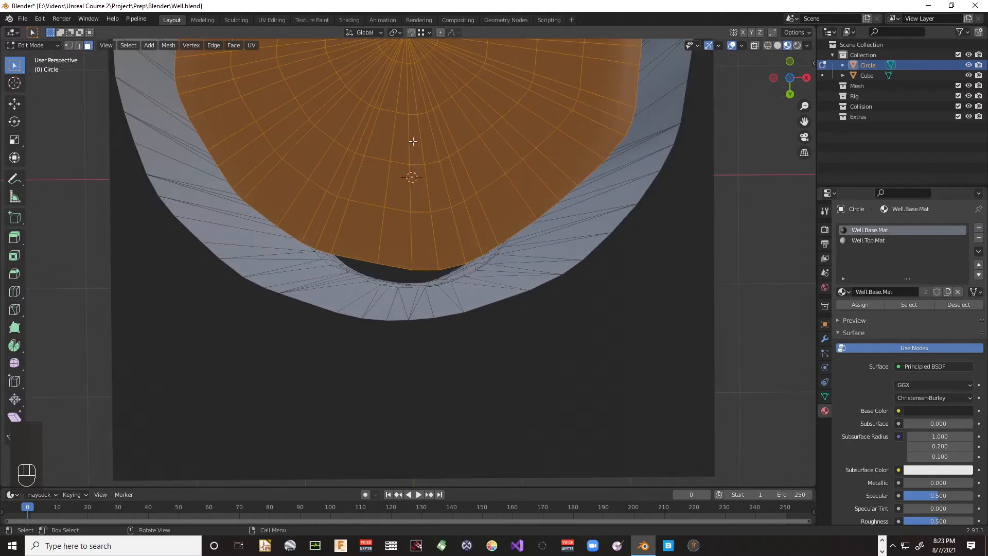
scroll(455, 175, "down", 3)
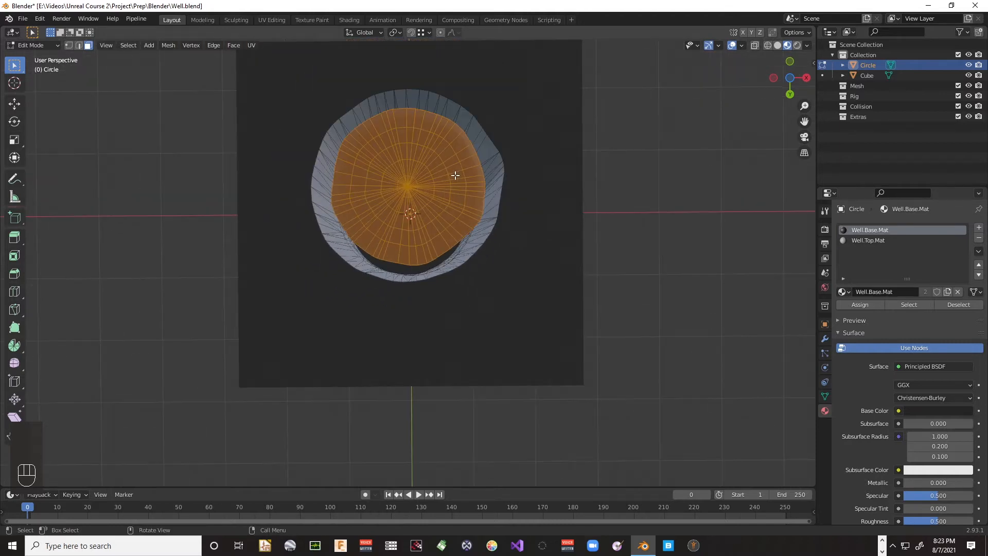
middle_click_drag(453, 151, 421, 247)
scroll(406, 273, "up", 2)
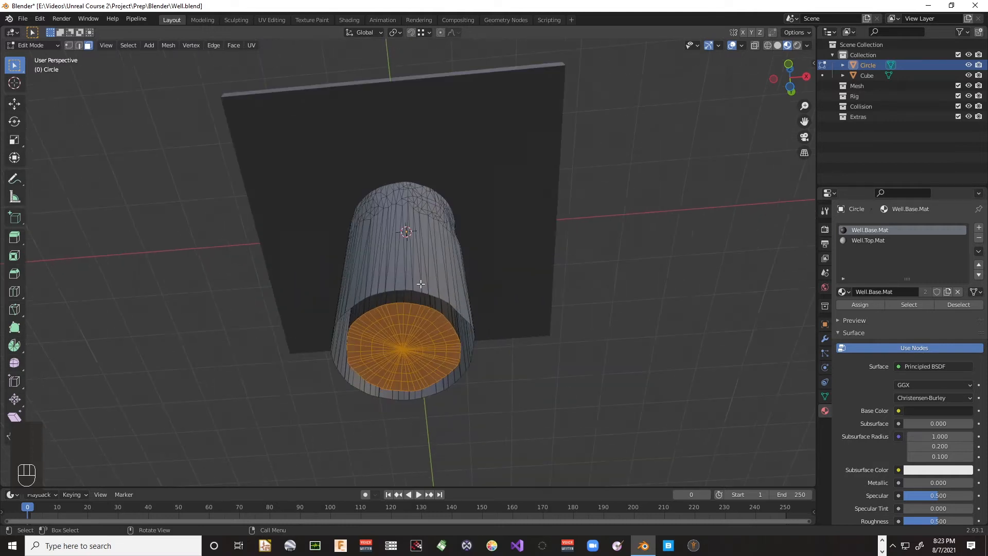
scroll(421, 284, "up", 1)
scroll(403, 262, "up", 1)
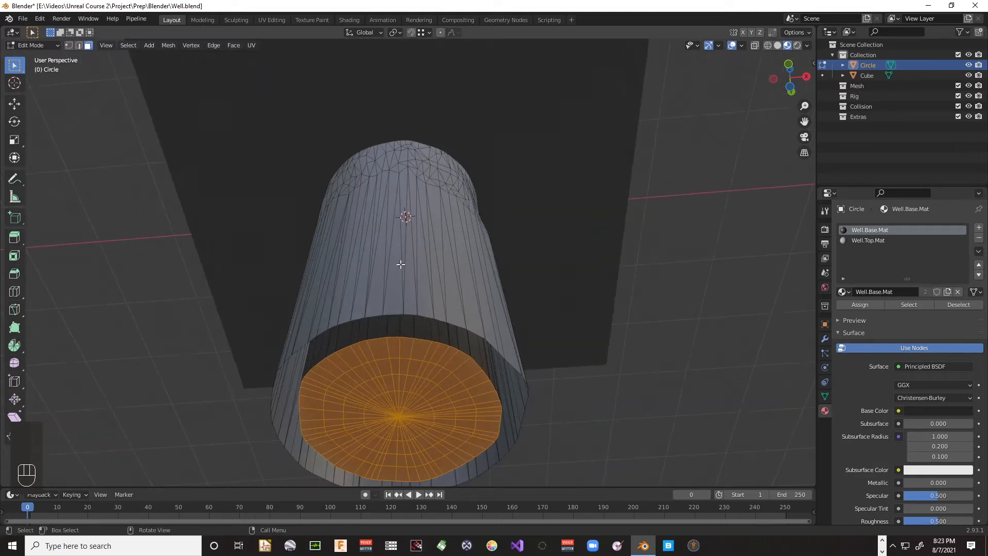
scroll(402, 264, "down", 3)
middle_click_drag(401, 266, 234, 175)
Step: Remove the stray inner-wall faces beside the bottom cap from the selection with Circle Select
middle_click_drag(444, 195, 433, 248)
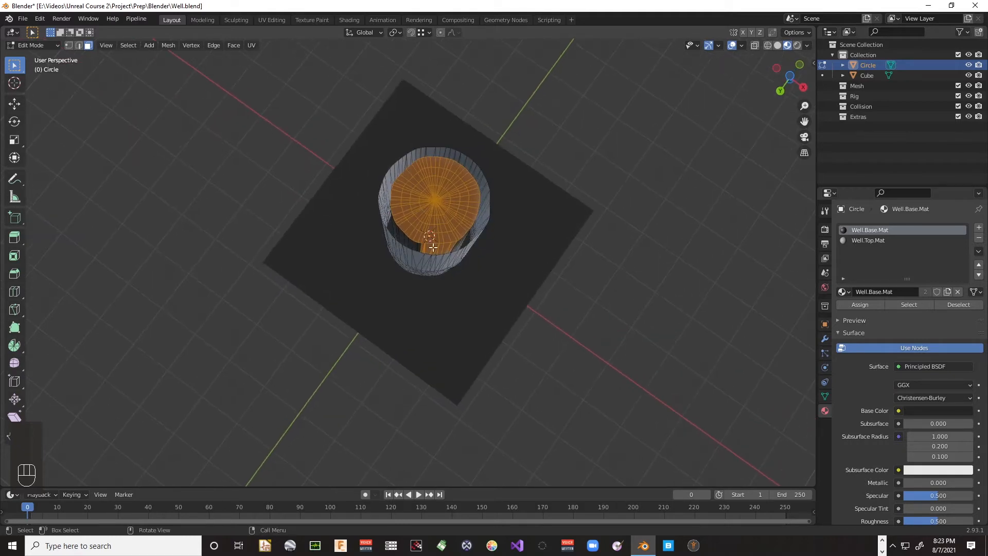
key("c")
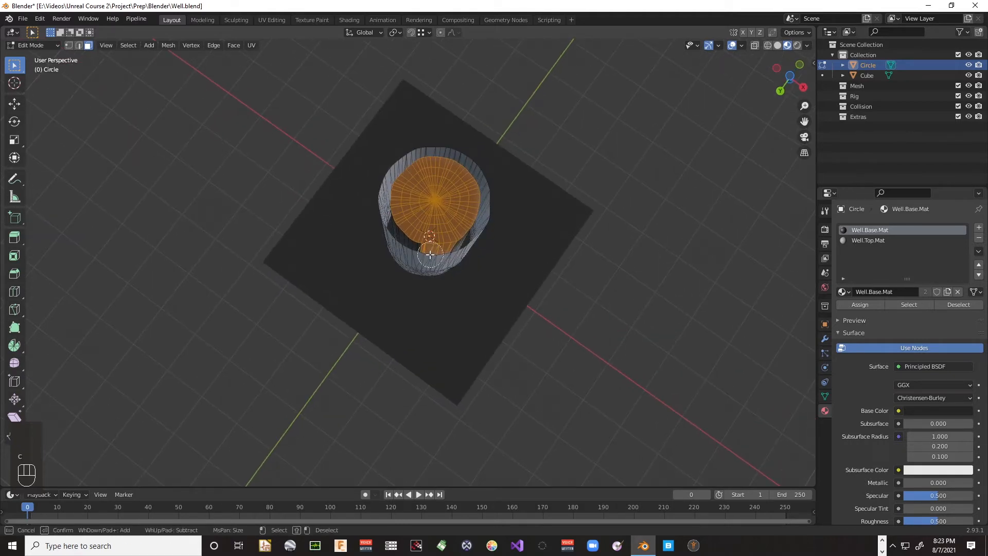
left_click_drag(428, 256, 453, 260, "shift")
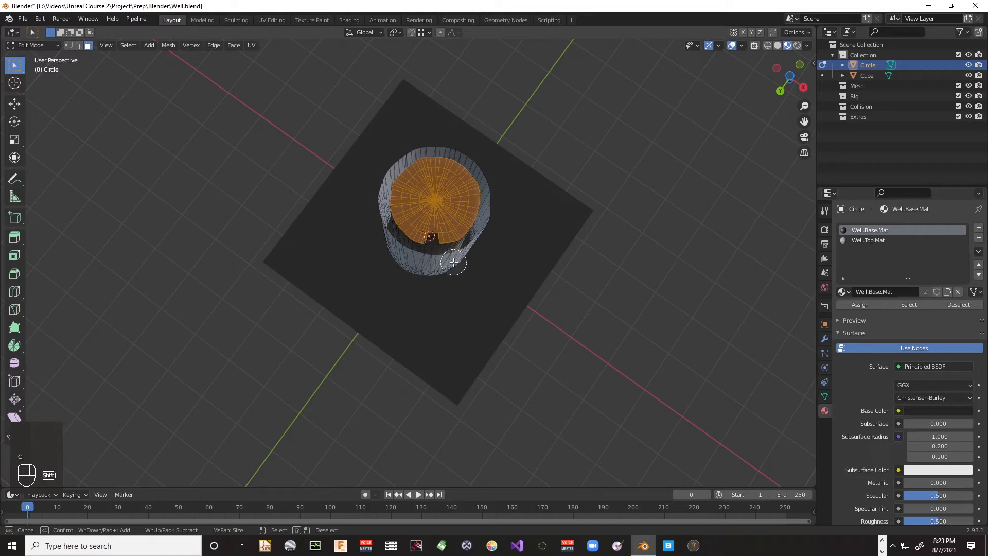
right_click(431, 264)
Step: Deselect the remaining stray wall faces on the well's other side and add the missing cap faces back to the selection
middle_click_drag(431, 264, 538, 259)
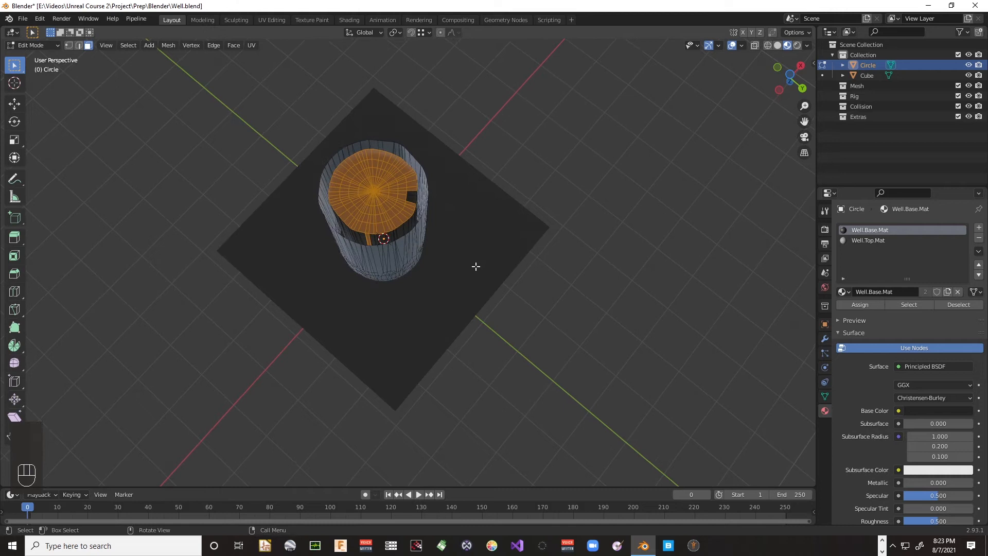
key("c")
mouse_move(388, 278)
left_mouse_down("shift")
mouse_move(355, 247)
mouse_move(393, 251)
left_mouse_up("shift")
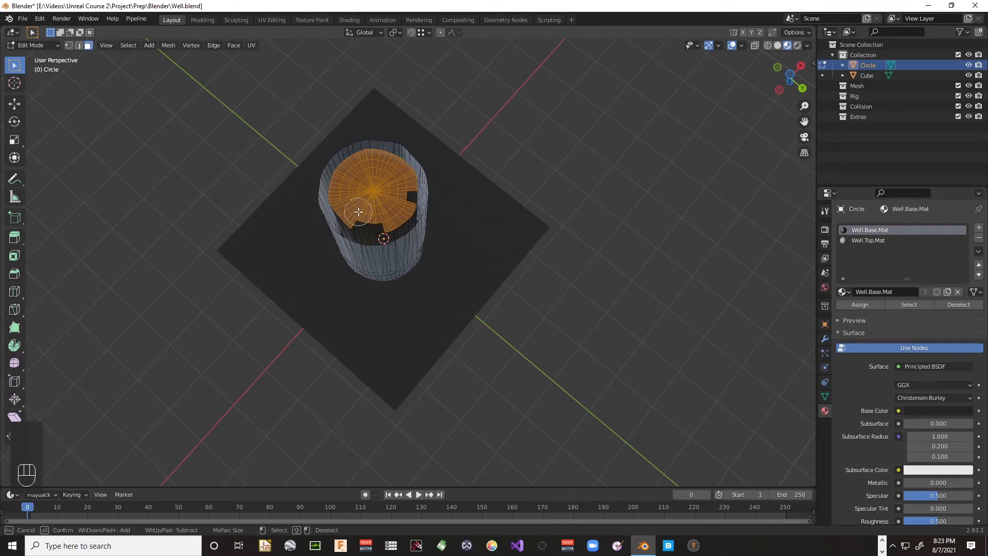
mouse_move(358, 212)
left_mouse_down()
mouse_move(383, 216)
mouse_move(400, 194)
left_mouse_up()
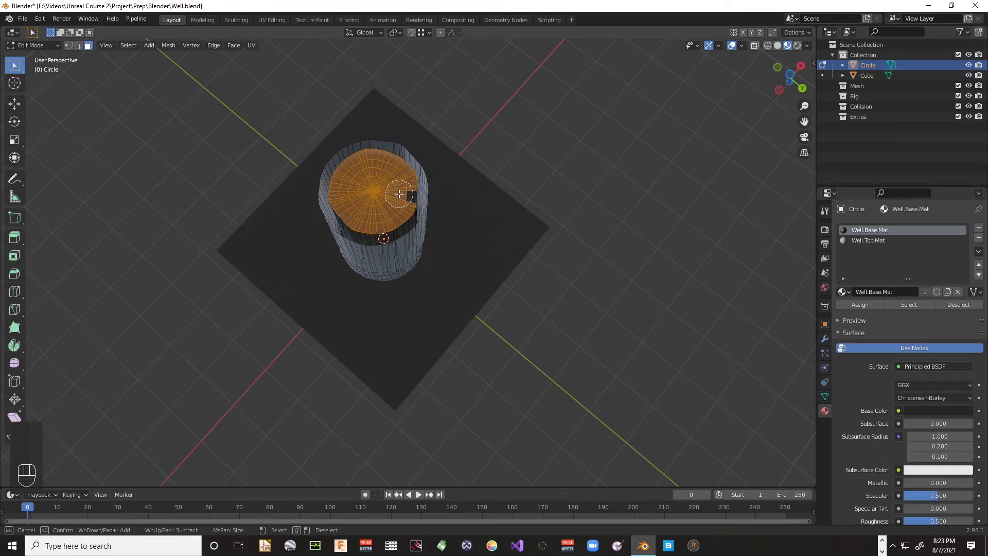
left_click(400, 194)
right_click(453, 191)
mouse_move(532, 205)
middle_mouse_down()
mouse_move(435, 220)
mouse_move(344, 192)
mouse_move(242, 188)
mouse_move(166, 189)
mouse_move(148, 207)
mouse_move(186, 241)
mouse_move(286, 219)
middle_mouse_up()
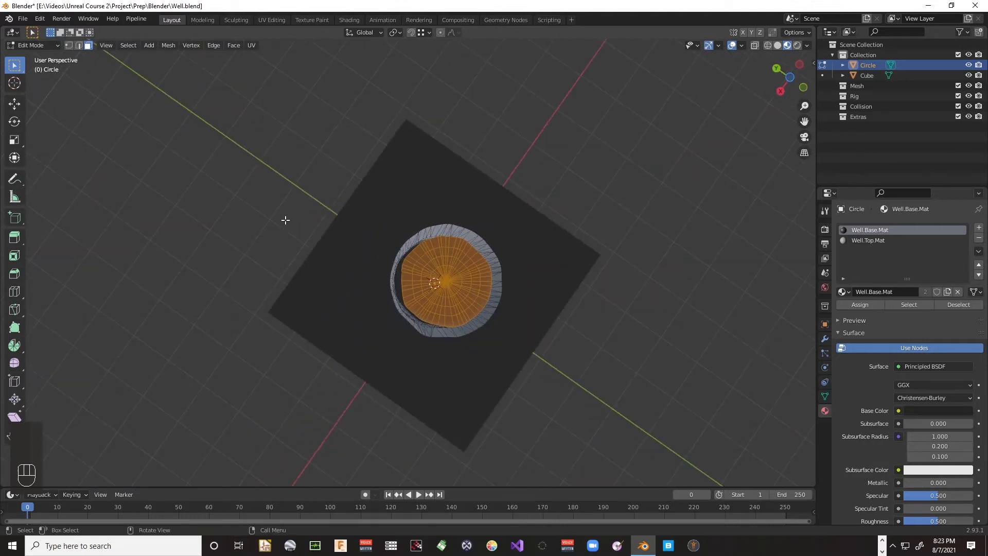
Step: Rename the well's second material, Well.Top.Mat, to Well.Bottom.Mat
scroll(286, 220, "down", 1)
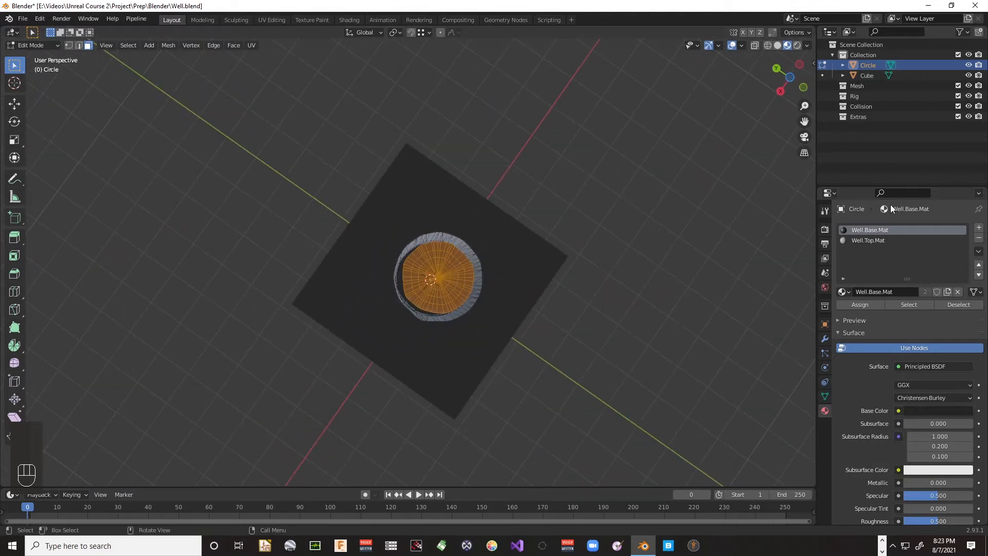
left_click(874, 241)
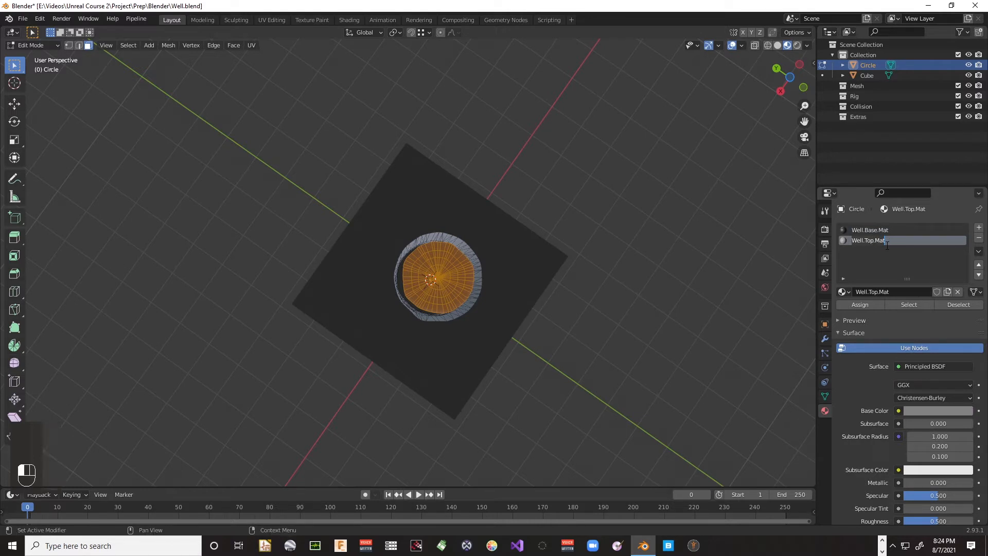
key("Left")
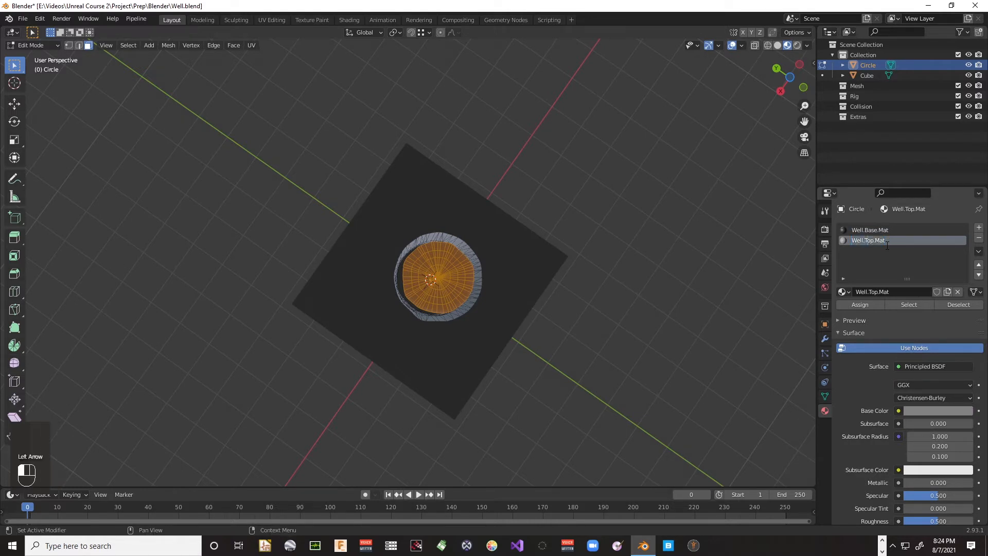
type("B")
key("Delete")
key("Delete")
key("Delete")
type("ottom")
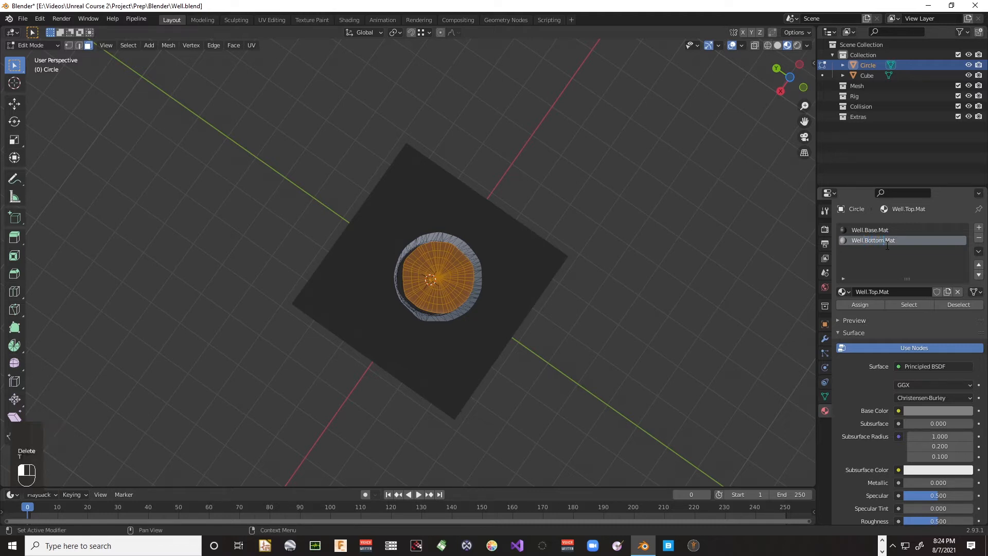
key("Return")
Step: Assign Well.Bottom.Mat to the selected bottom cap faces and return to Object Mode
left_click(870, 306)
middle_click_drag(527, 236, 498, 345)
key("Tab")
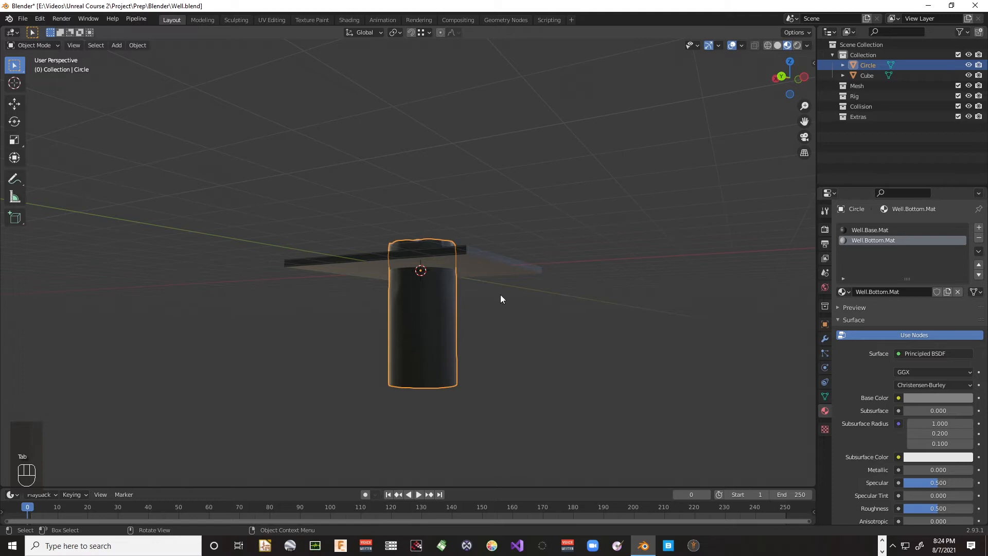
Step: Add the square slab to the object selection and save the file
left_click(471, 264, "shift")
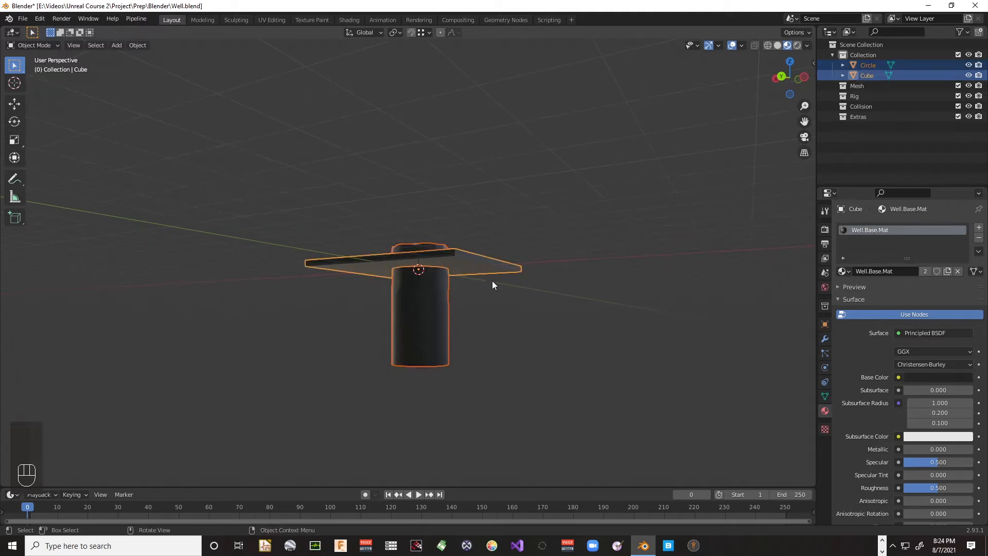
middle_click_drag(493, 285, 497, 317)
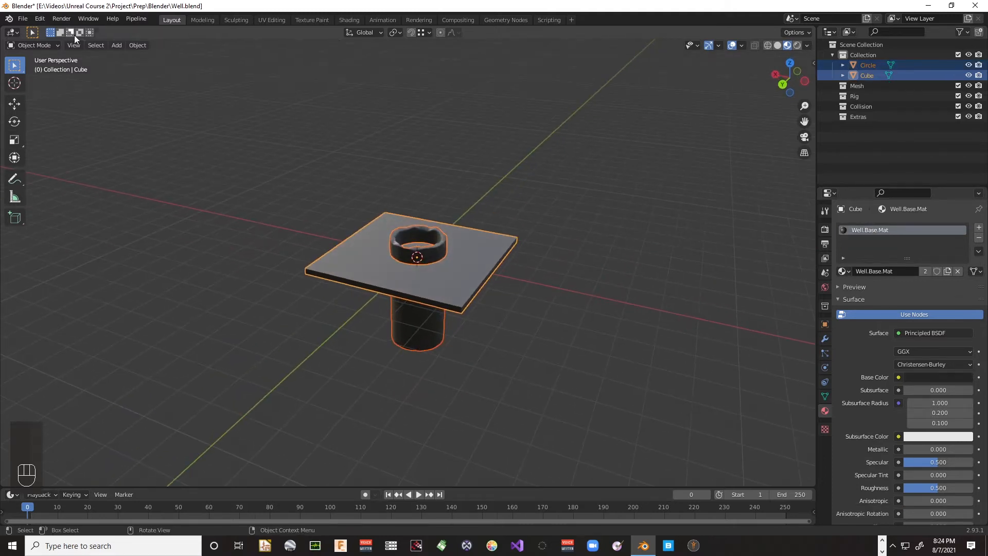
left_click(26, 19)
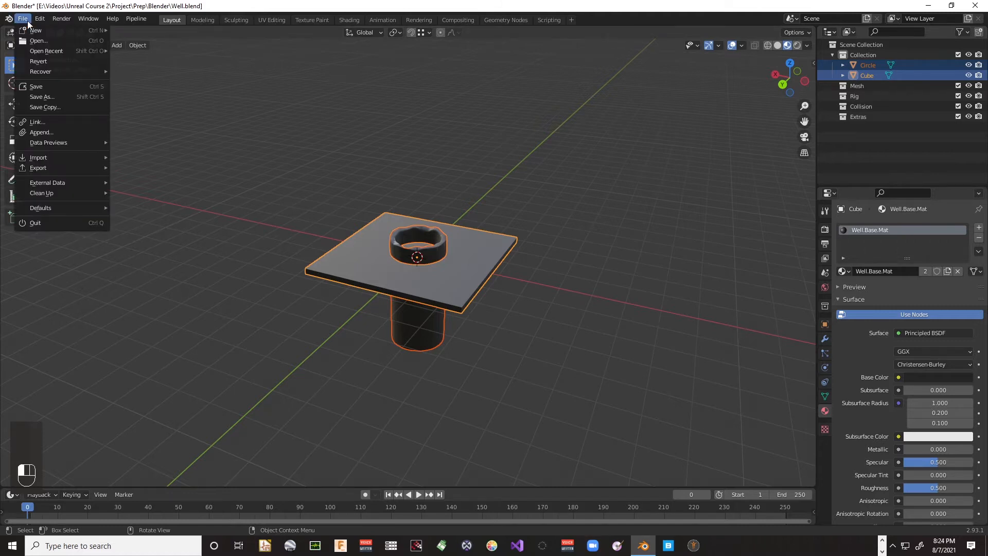
left_click(47, 86)
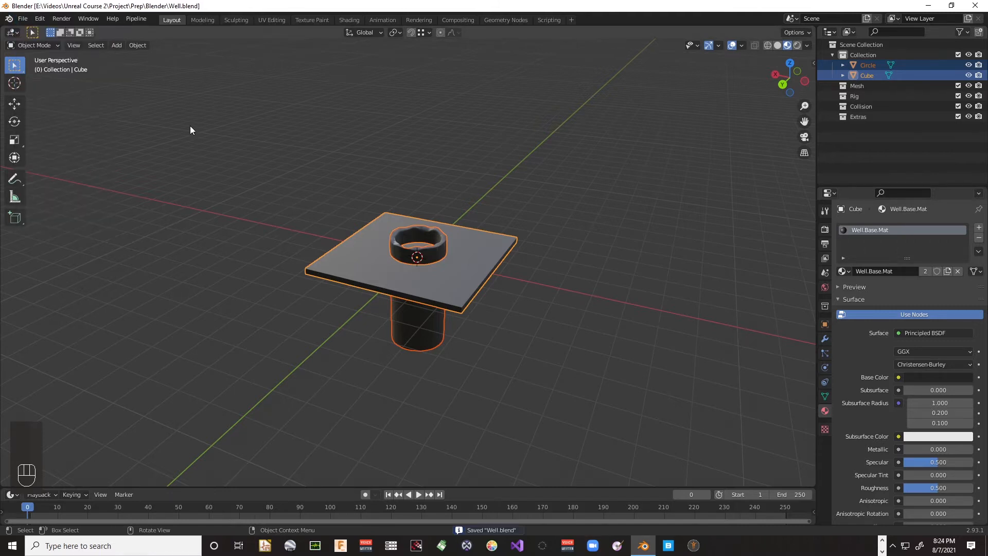
left_click(23, 19)
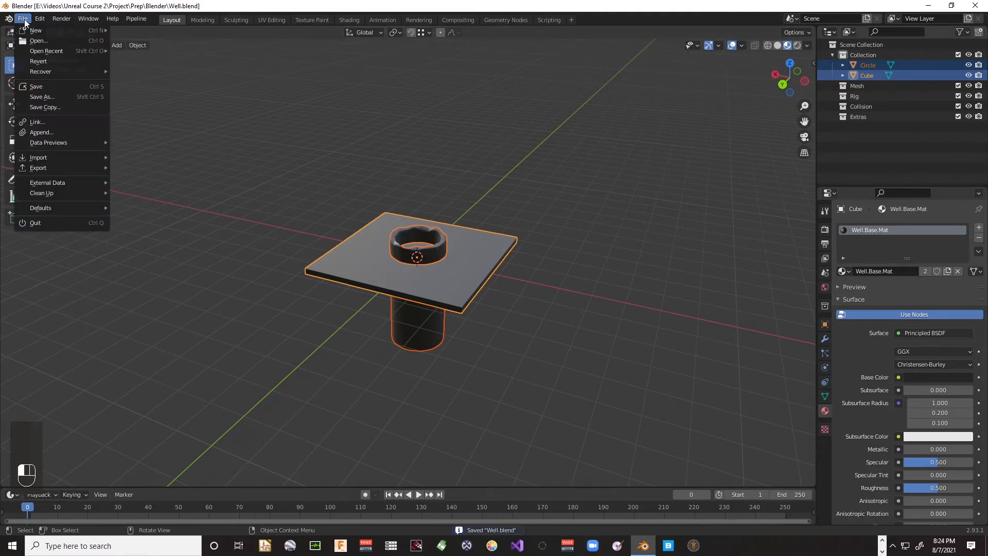
middle_click_drag(282, 201, 317, 269)
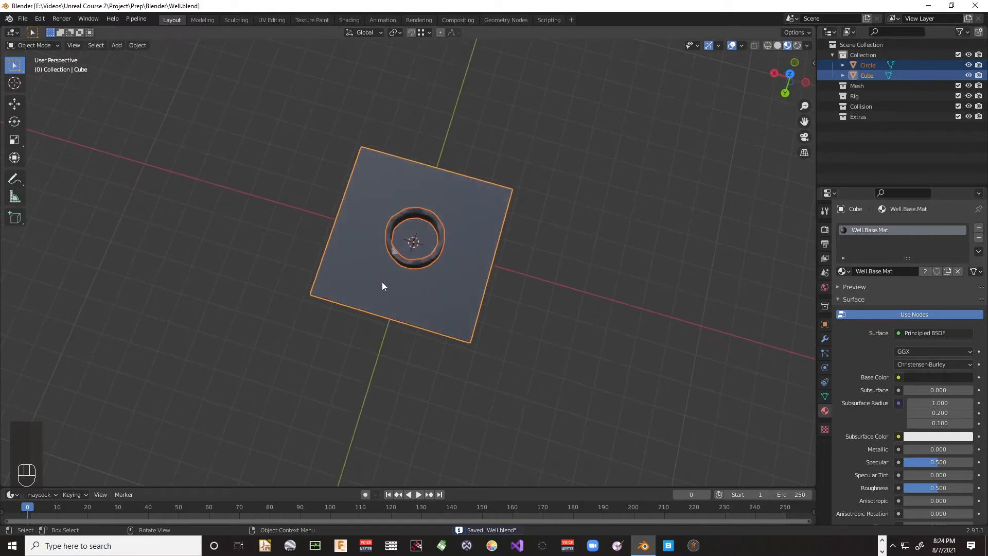
Step: Examine the well's rim and inner wall from above for faces with the wrong material
key("Tab")
scroll(422, 281, "up", 3)
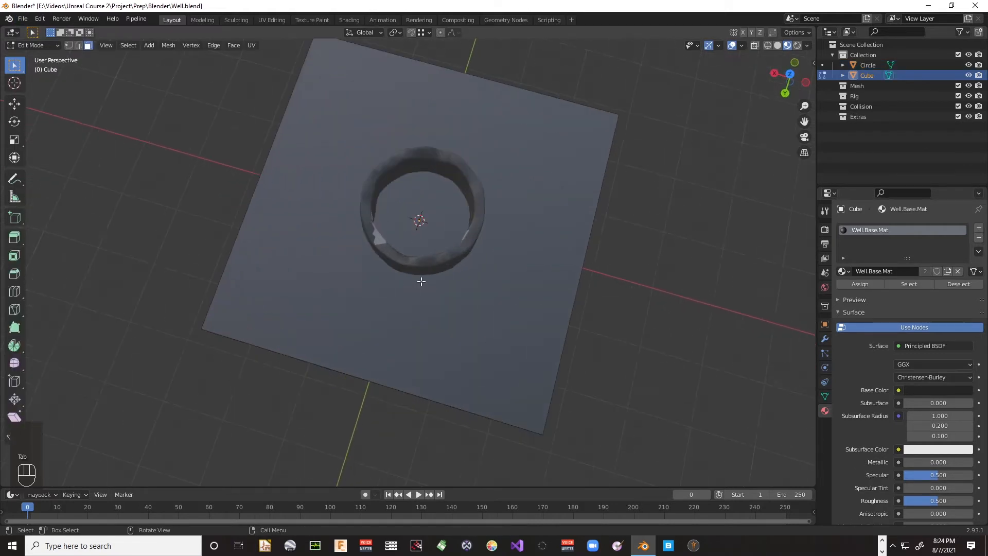
left_click(391, 313)
key("Tab")
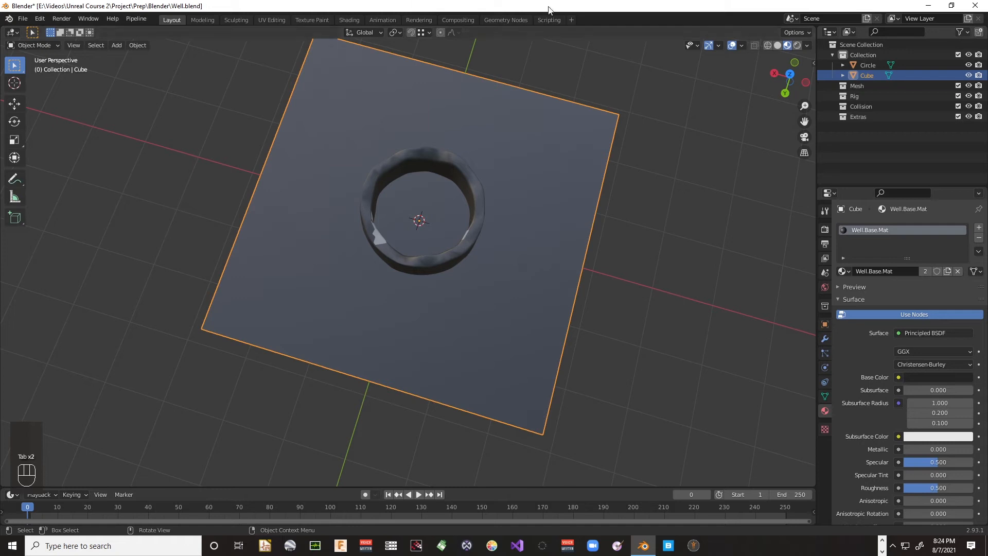
scroll(441, 272, "up", 5)
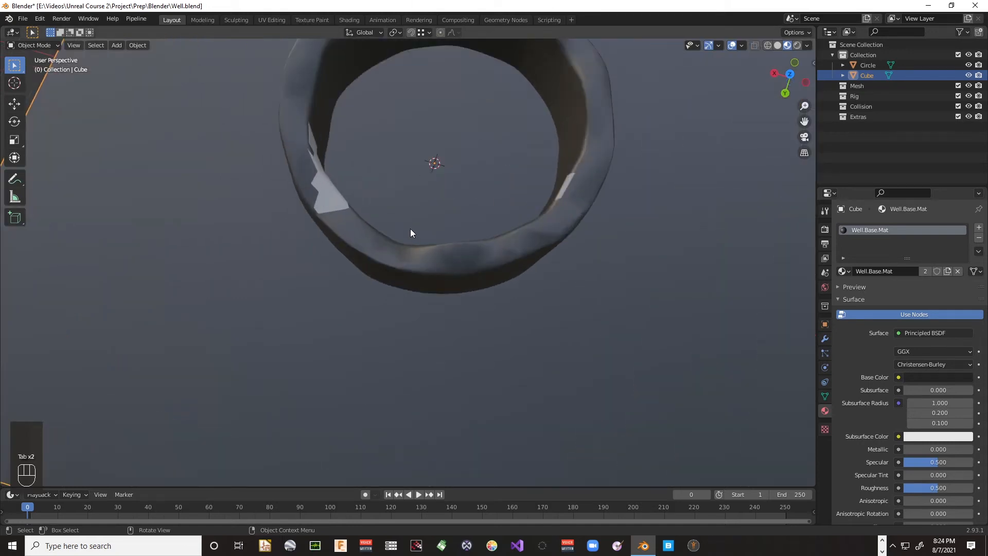
scroll(393, 242, "down", 5)
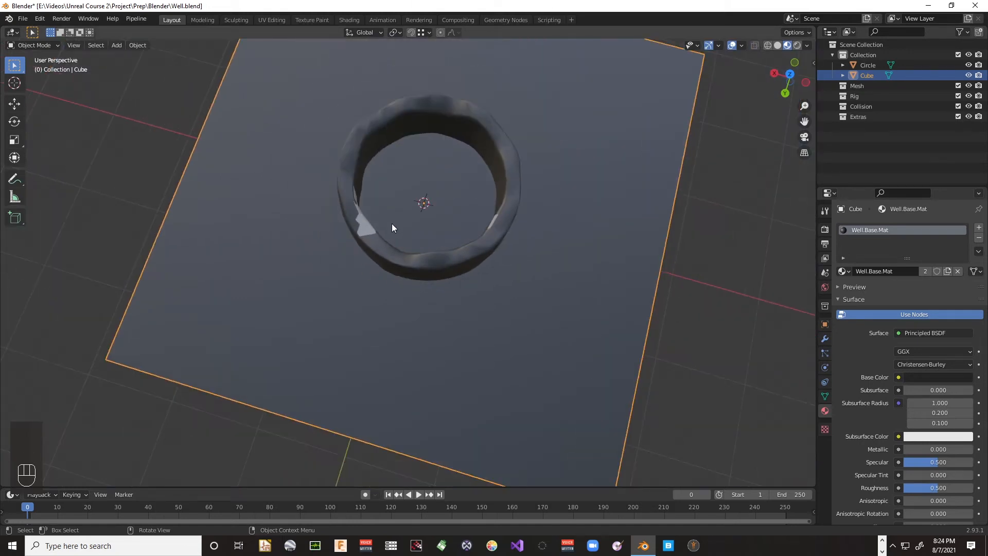
scroll(371, 233, "down", 3)
Step: Switch the well to Edit Mode and clear its face selection to reveal the stray light-material faces
left_click(391, 254)
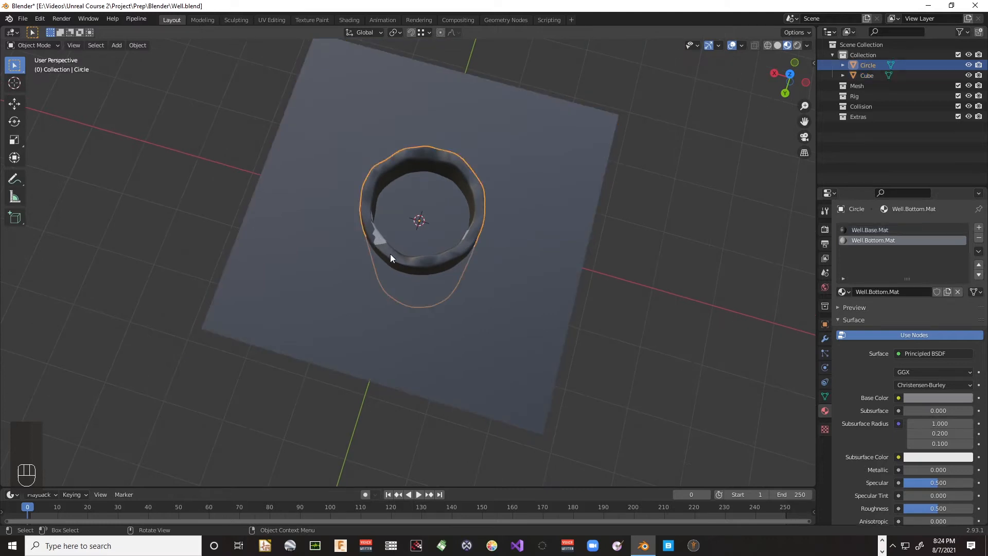
key("Tab")
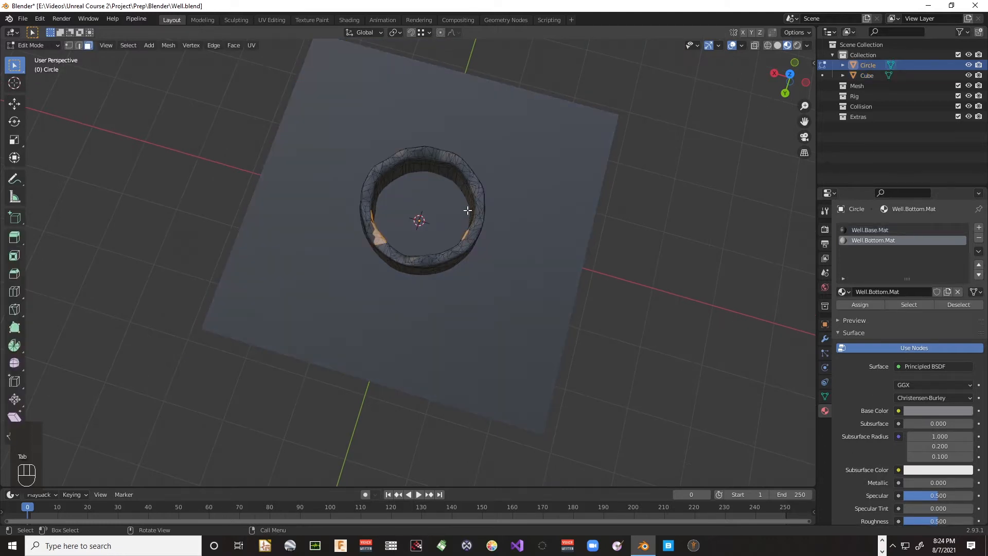
scroll(422, 245, "down", 1)
middle_click_drag(421, 245, 425, 205)
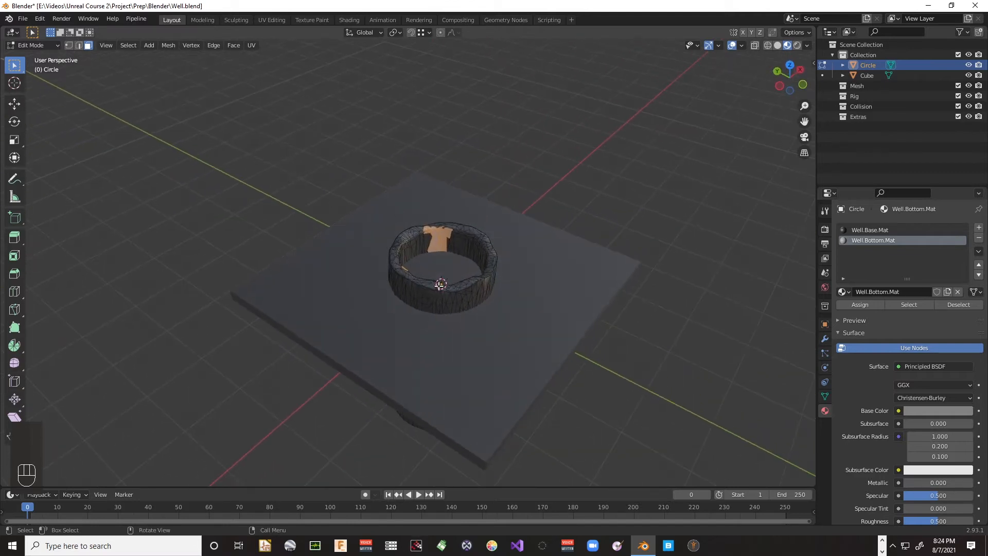
key("a")
key("a")
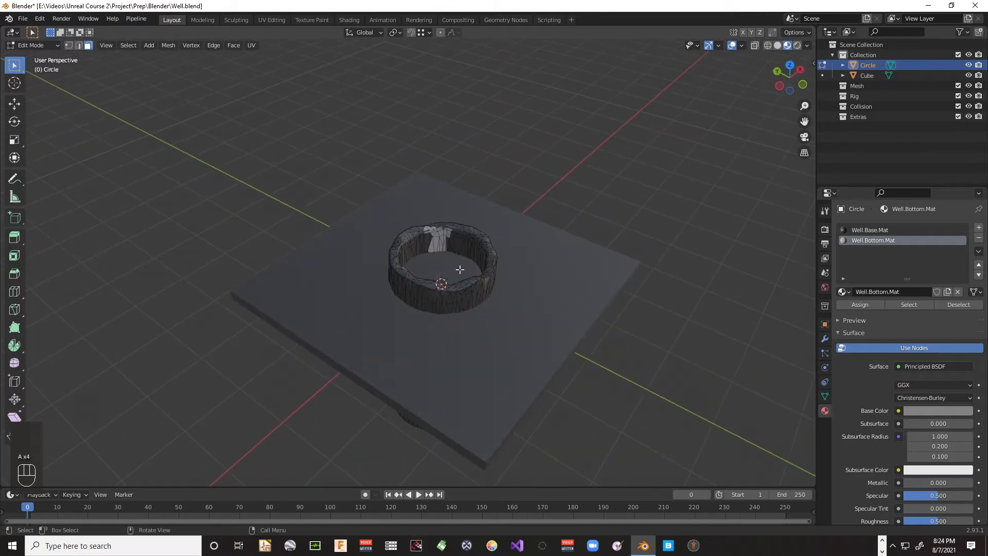
scroll(463, 258, "up", 3)
scroll(457, 277, "down", 2)
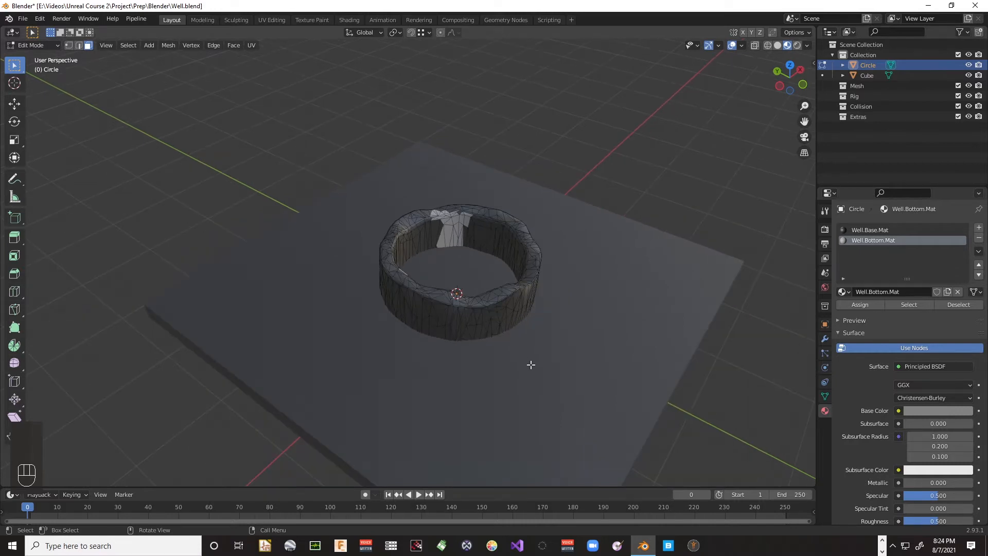
Step: Return to Object Mode, isolate the slab in Local View and bring the full scene back
key("Tab")
left_click(567, 375)
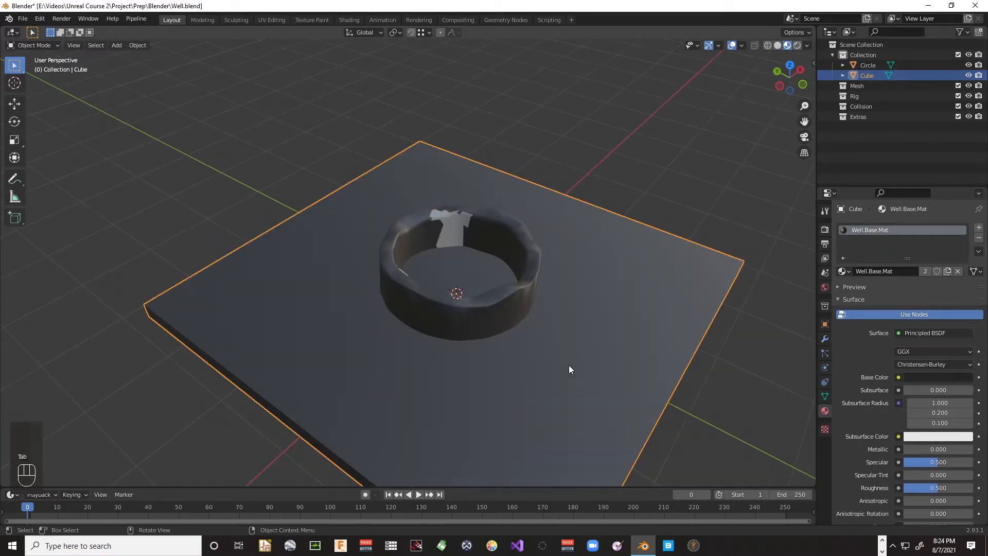
key("KP_Divide")
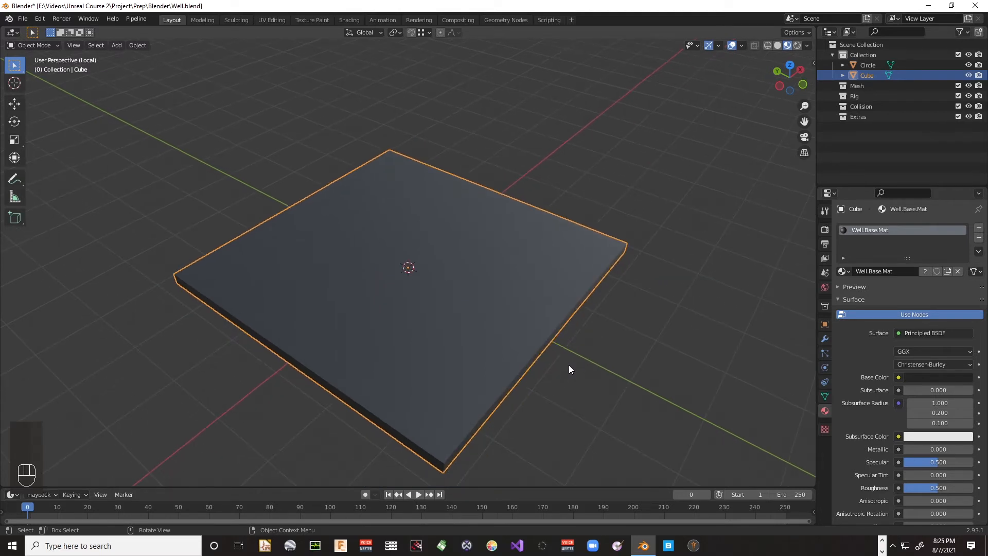
key("KP_Divide")
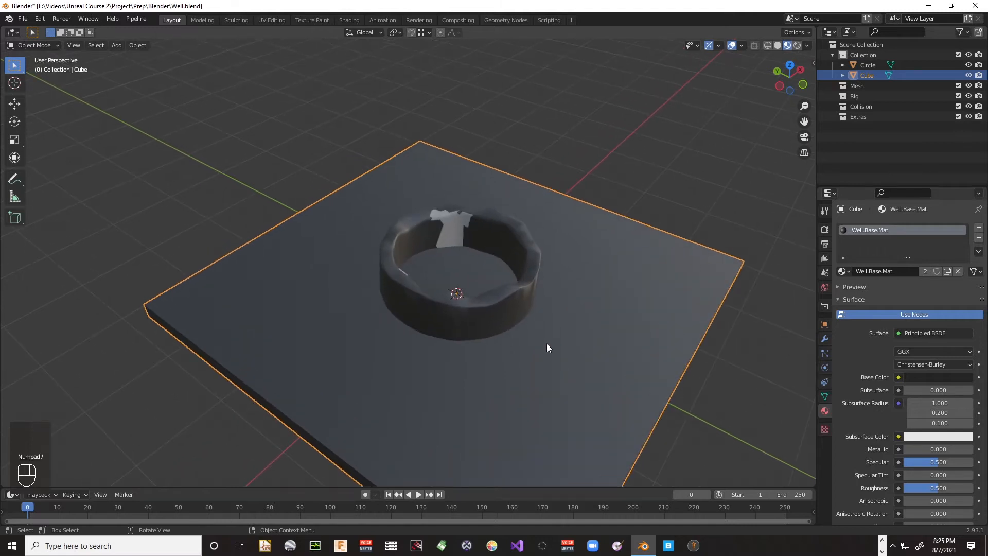
Step: Isolate the well in Local View and enter Edit Mode on it
left_click(499, 308)
key("KP_Divide")
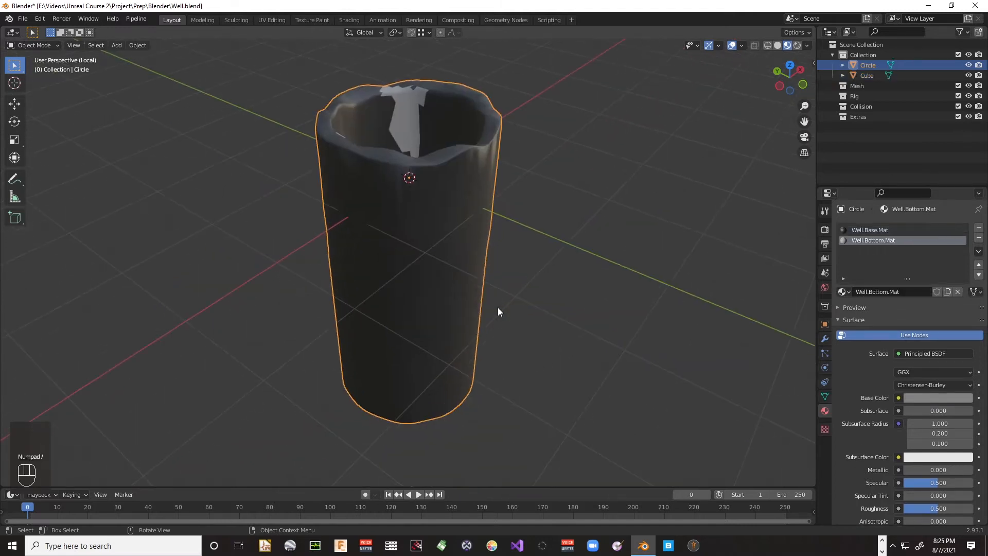
middle_click_drag(447, 206, 411, 229)
key("Tab")
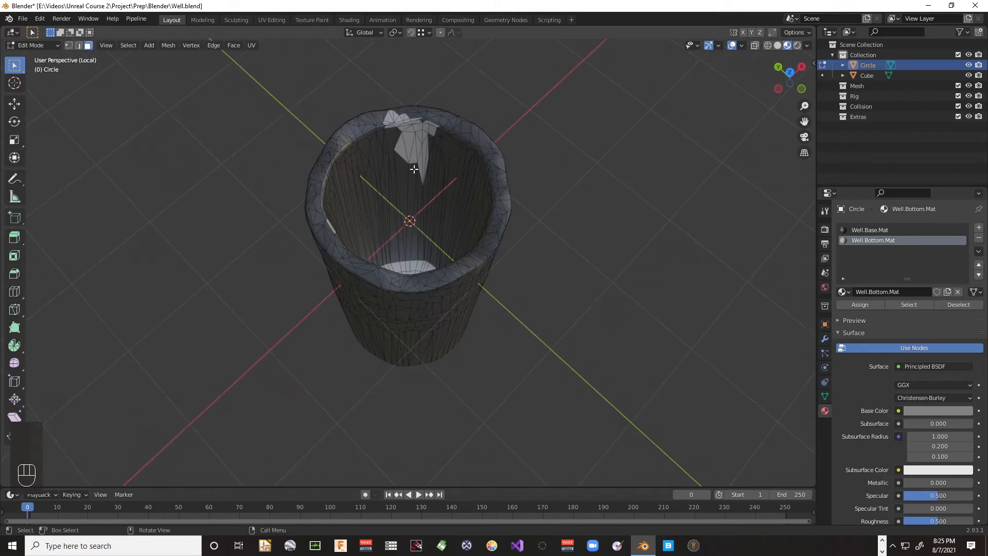
Step: Circle-select the large patch of light faces on the rim and inner wall and assign Well.Base.Mat to it
key("c")
mouse_move(432, 172)
left_mouse_down()
mouse_move(393, 132)
mouse_move(424, 118)
mouse_move(447, 148)
left_mouse_up()
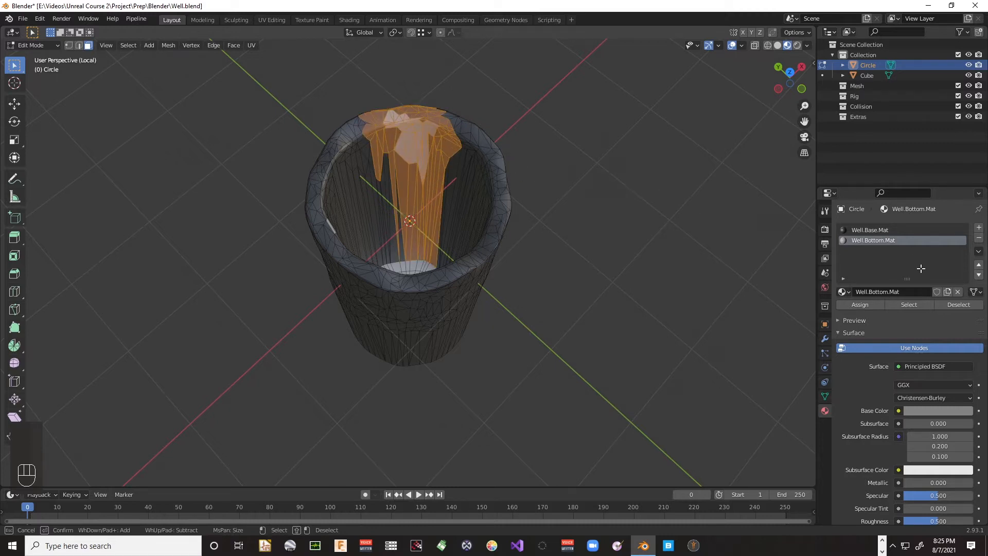
left_click(869, 230)
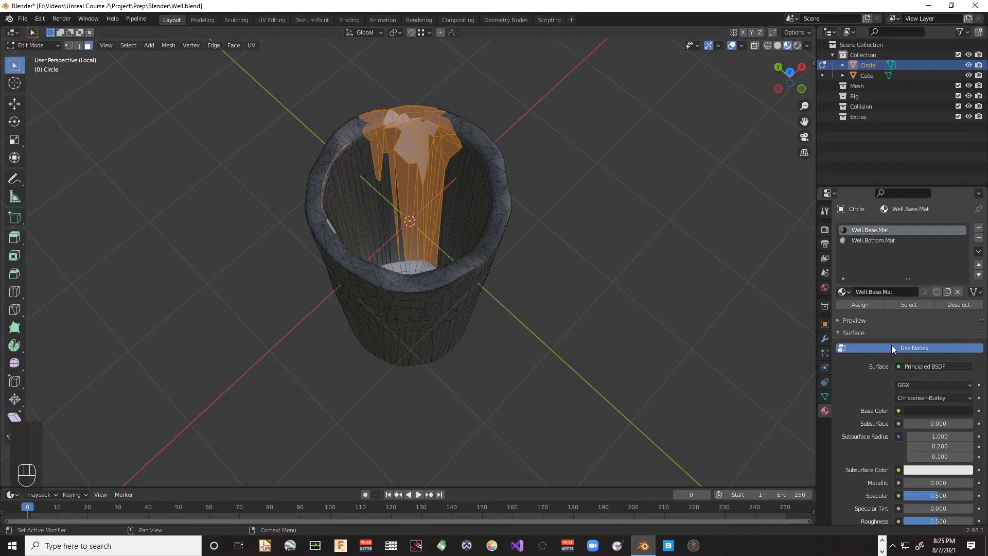
left_click(860, 305)
Step: Clear the face selection on the well after reassigning the first patch
middle_click_drag(448, 215, 326, 190)
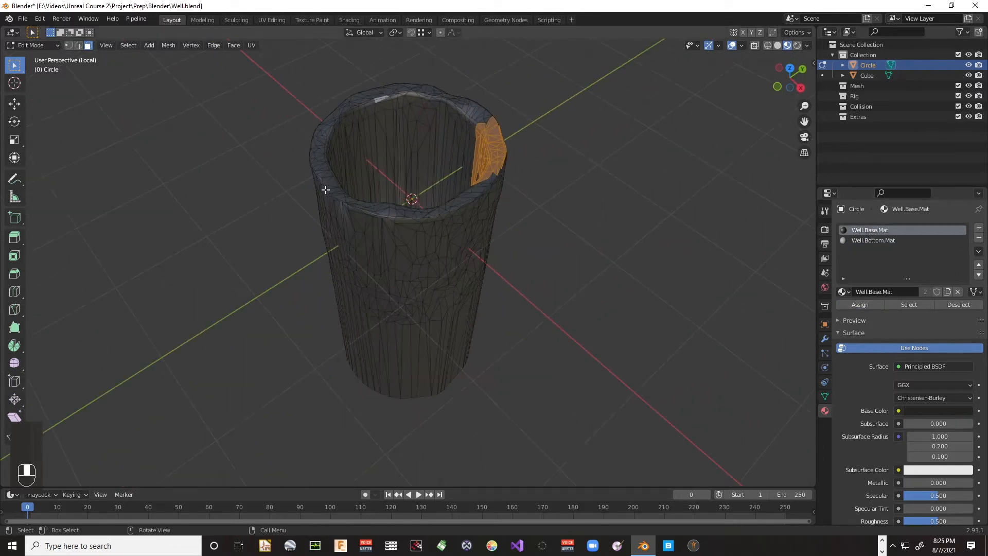
key("c")
right_click(396, 104)
key("a")
key("a")
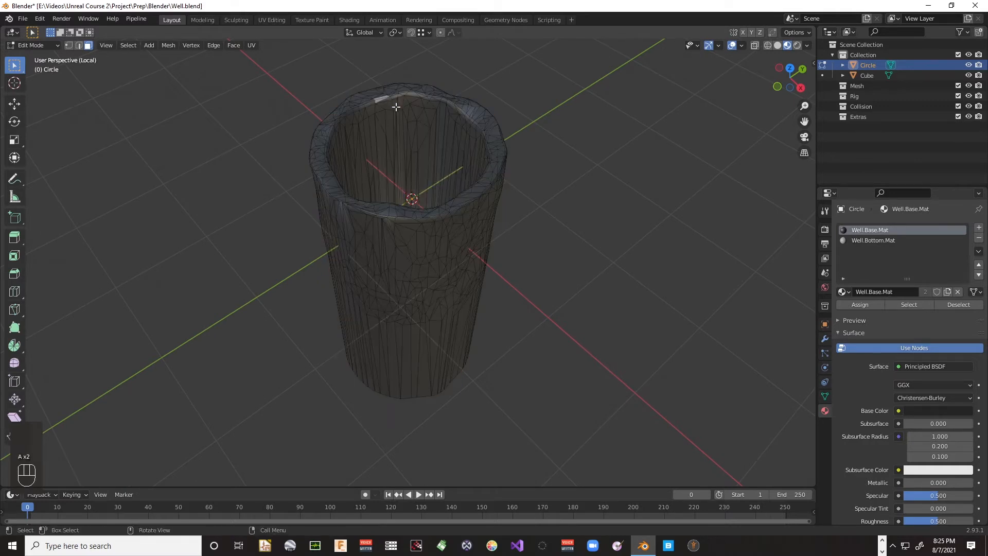
Step: Try to circle-select the smaller patch of light faces on the rim's other side
key("c")
left_click_drag(387, 103, 404, 111)
right_click(405, 111)
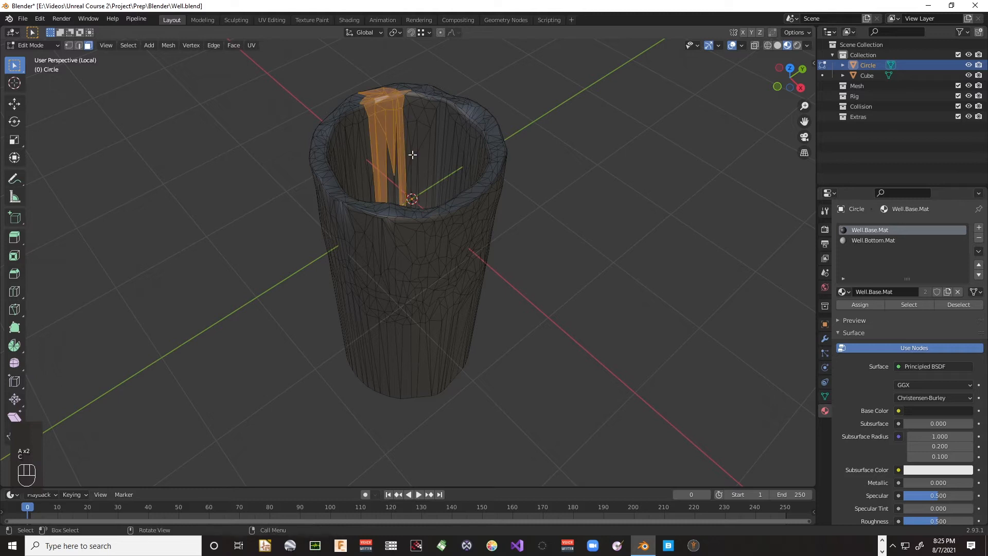
scroll(414, 152, "down", 2)
right_click(419, 148)
left_click(423, 163)
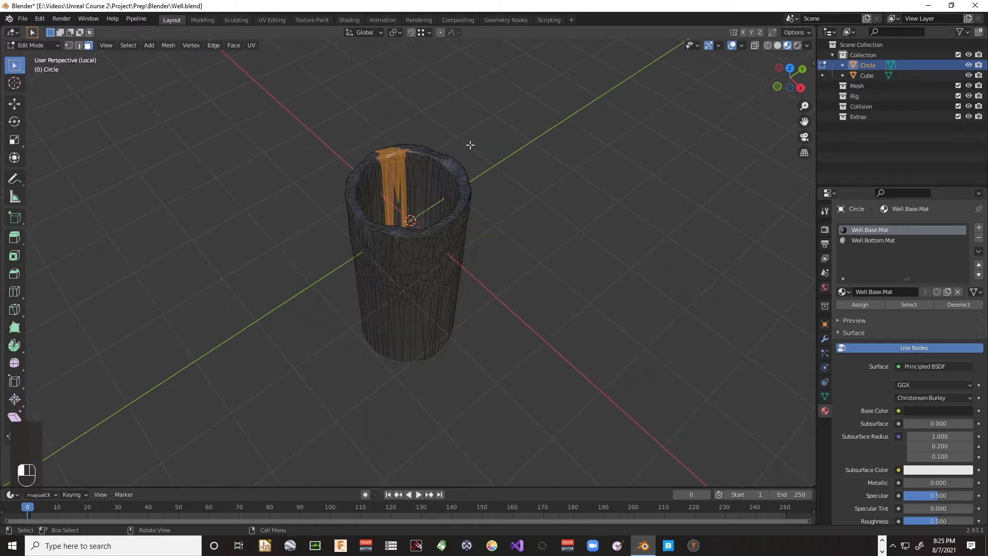
Step: Circle-select the remaining light faces on the rim and adjoining inner wall and assign Well.Base.Mat to them
key("c")
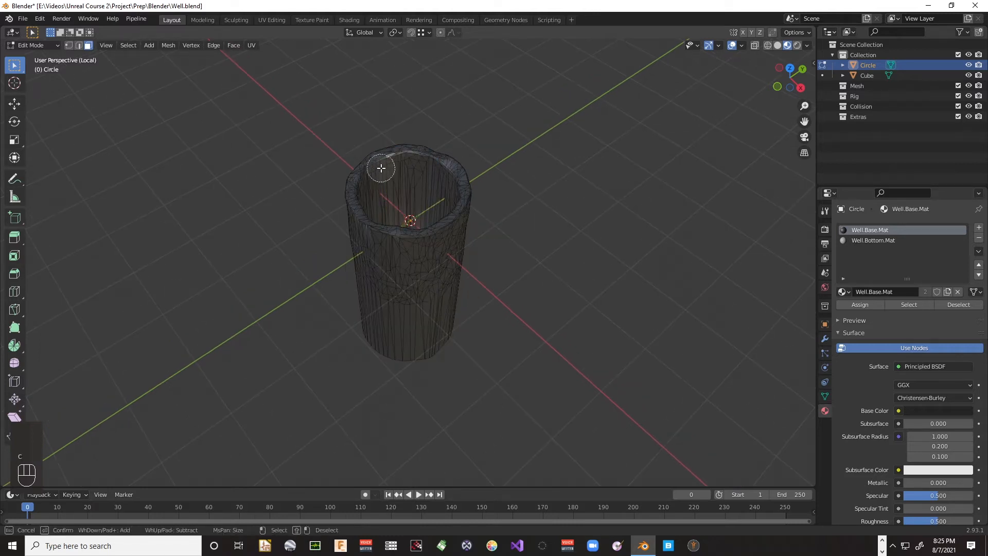
mouse_move(379, 168)
left_mouse_down()
mouse_move(392, 155)
mouse_move(413, 165)
left_mouse_up()
right_click(413, 165)
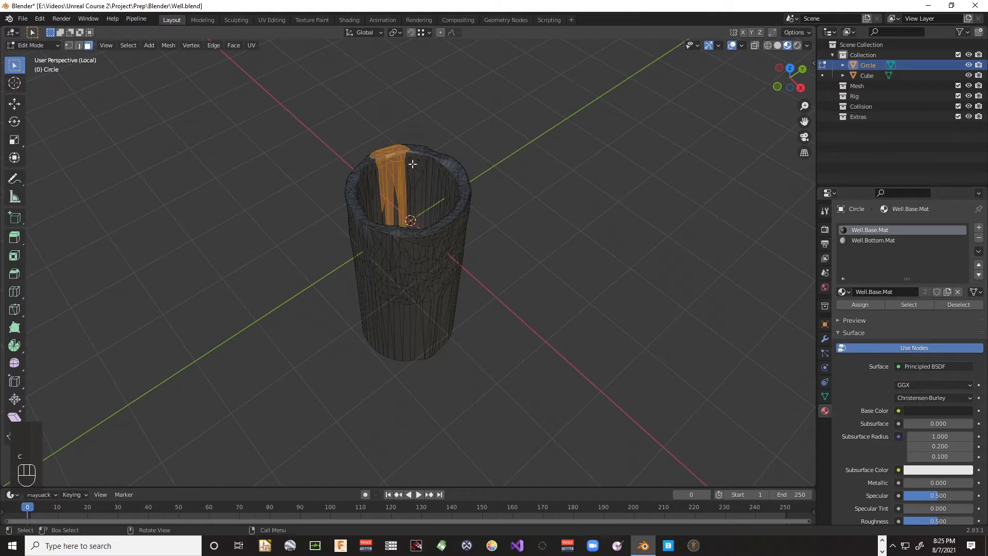
mouse_move(412, 165)
middle_mouse_down()
mouse_move(415, 211)
mouse_move(420, 204)
middle_mouse_up()
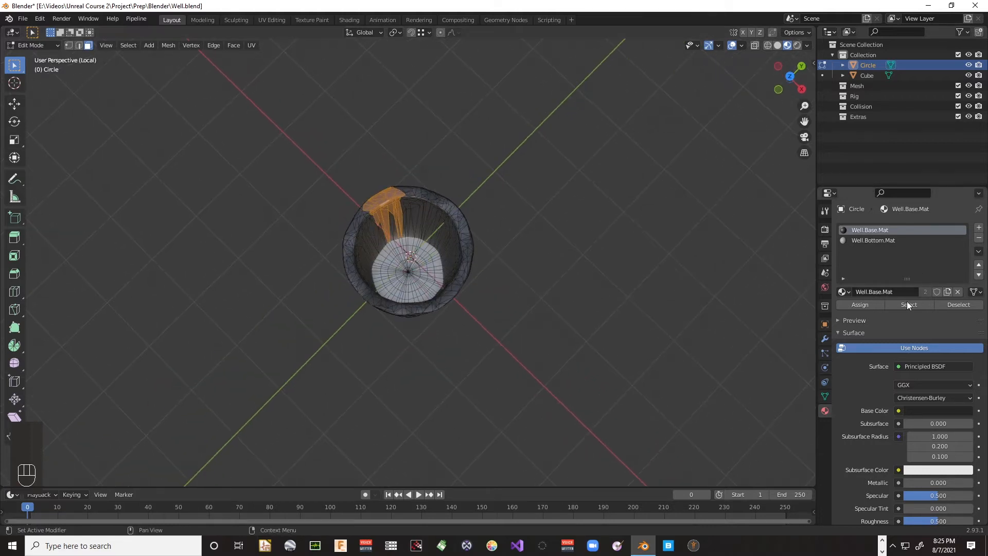
left_click(860, 305)
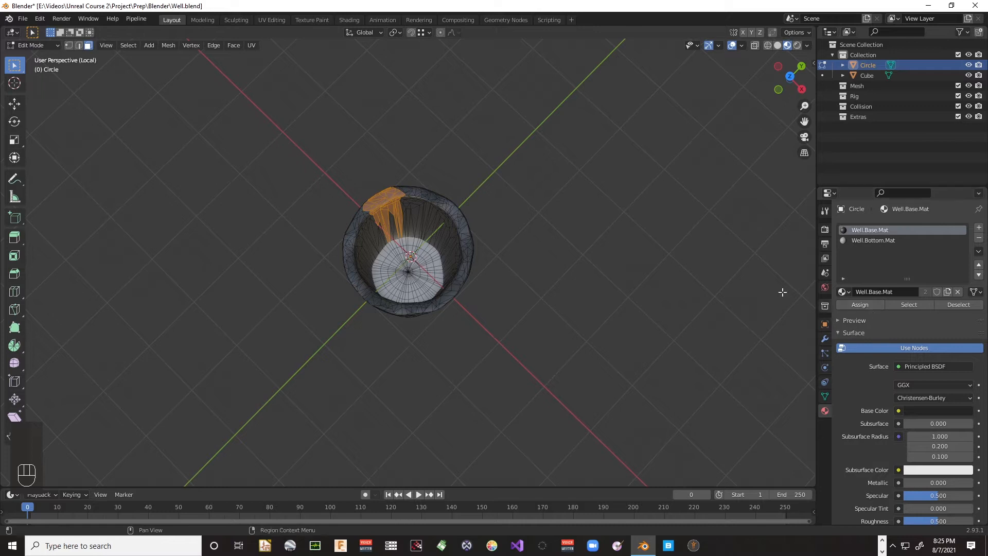
Step: Return the well to Object Mode with its faces deselected and exit local view to bring back the slab
key("a")
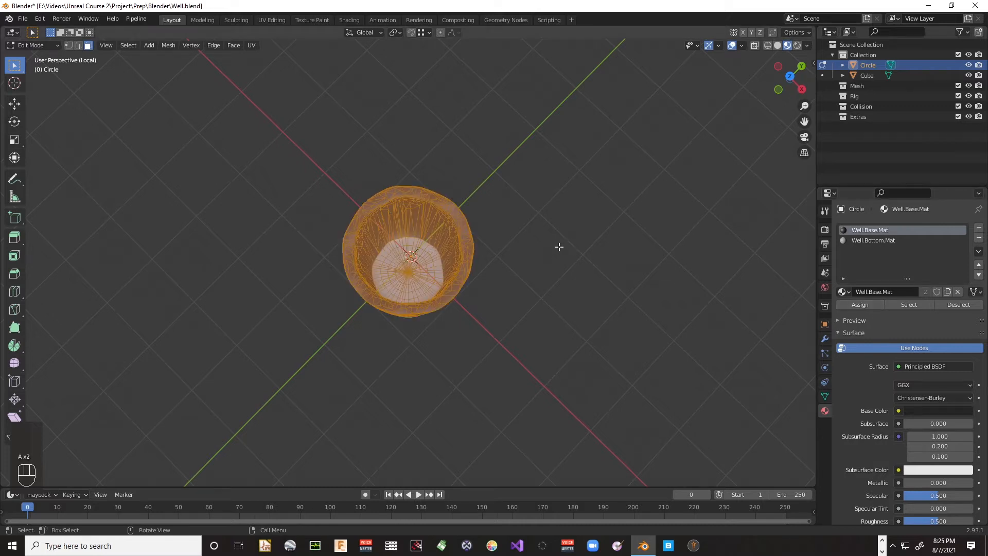
key("a")
key("a")
key("Tab")
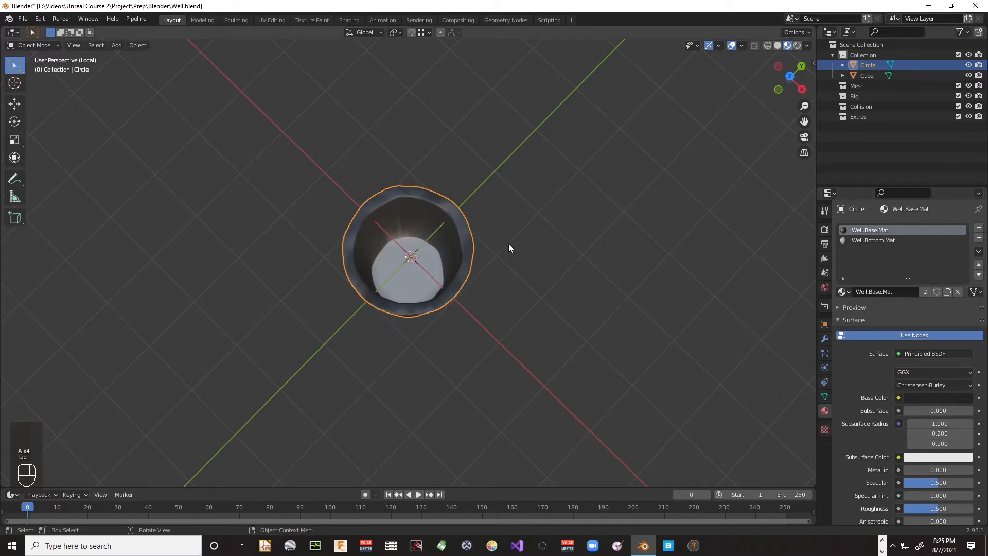
middle_click_drag(509, 247, 563, 205)
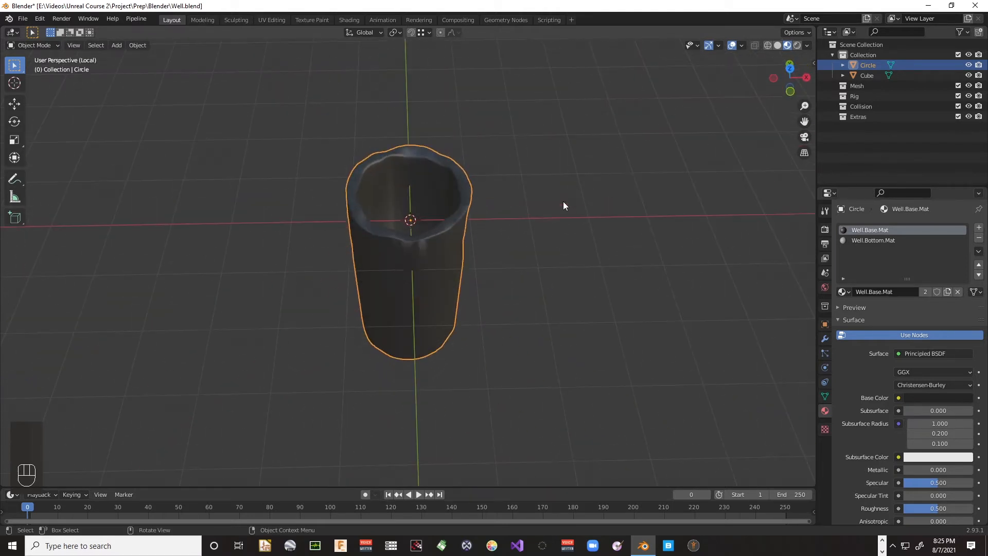
scroll(557, 198, "down", 1)
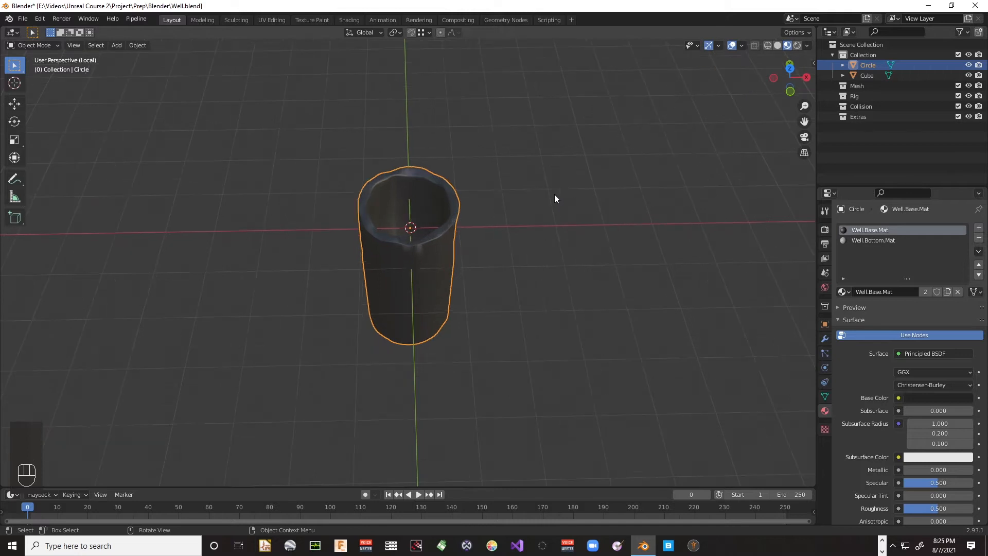
scroll(554, 198, "up", 3)
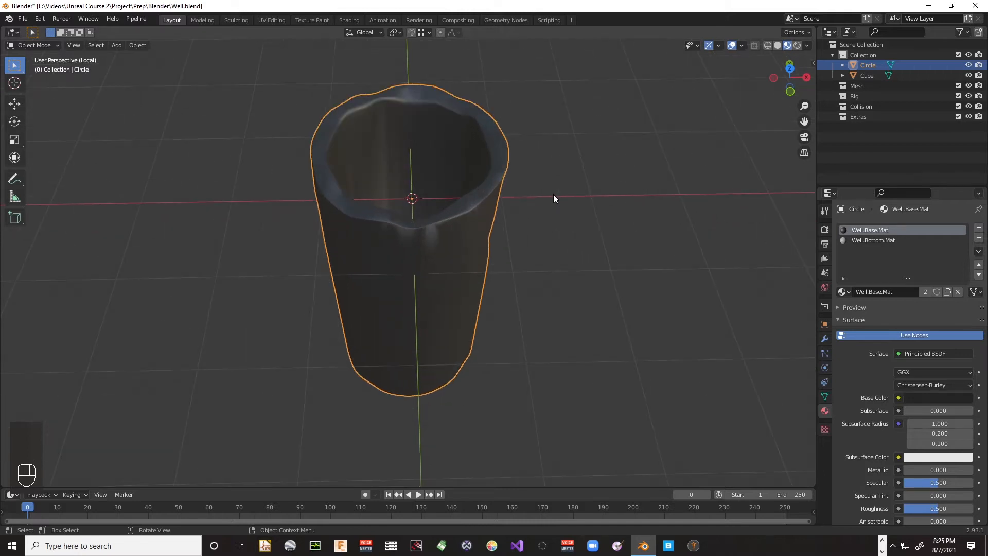
key("KP_Divide")
middle_click_drag(547, 212, 533, 246)
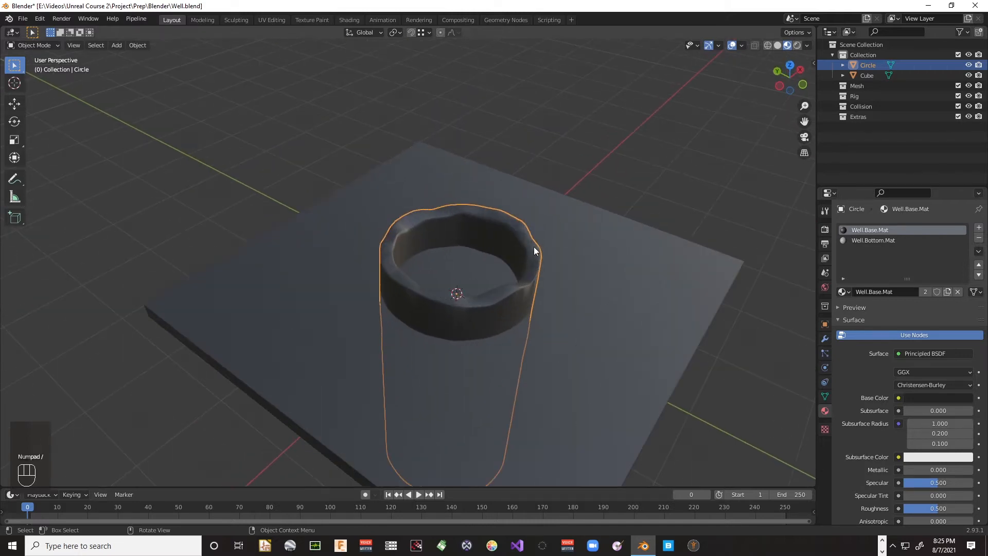
Step: Select the slab, enter Edit Mode on it and clear its face selection
left_click(580, 332)
key("Tab")
middle_click_drag(565, 311, 564, 355)
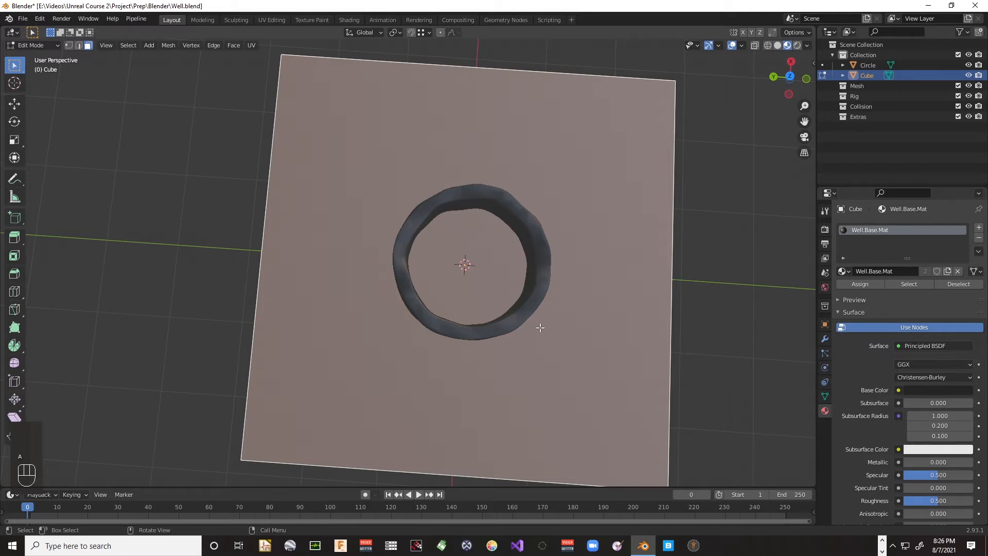
key("a")
key("a")
key("q")
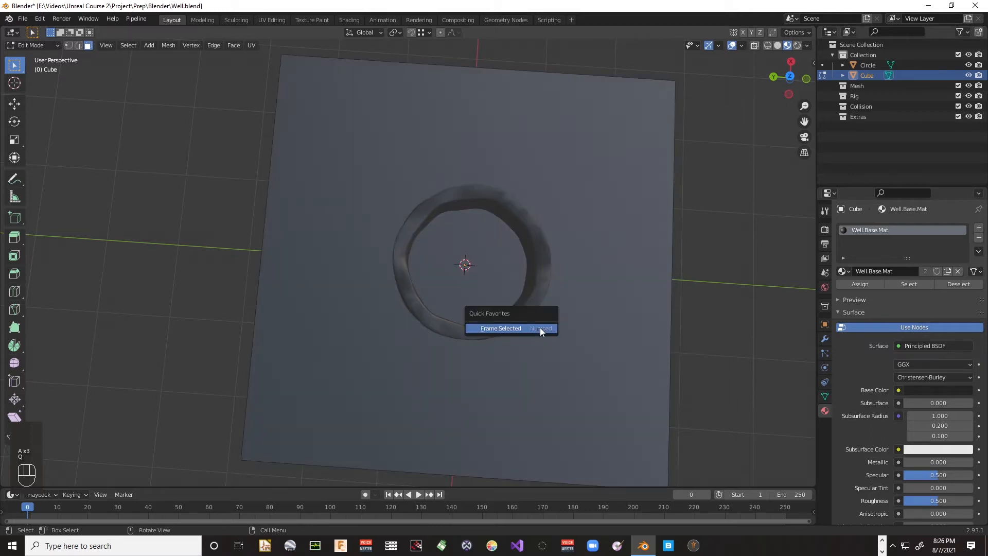
key("ctrl")
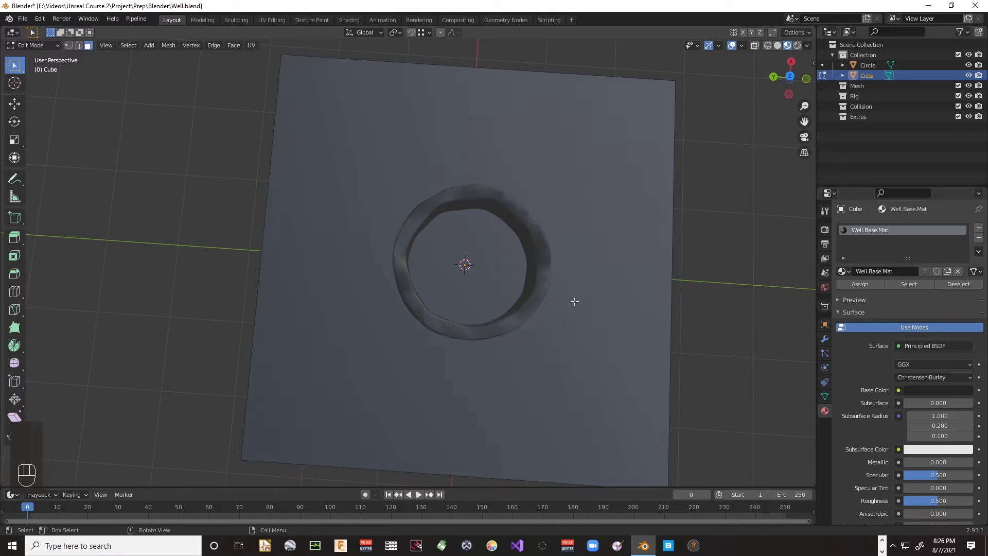
key("ctrl+r")
key("Tab")
key("Tab")
key("Tab")
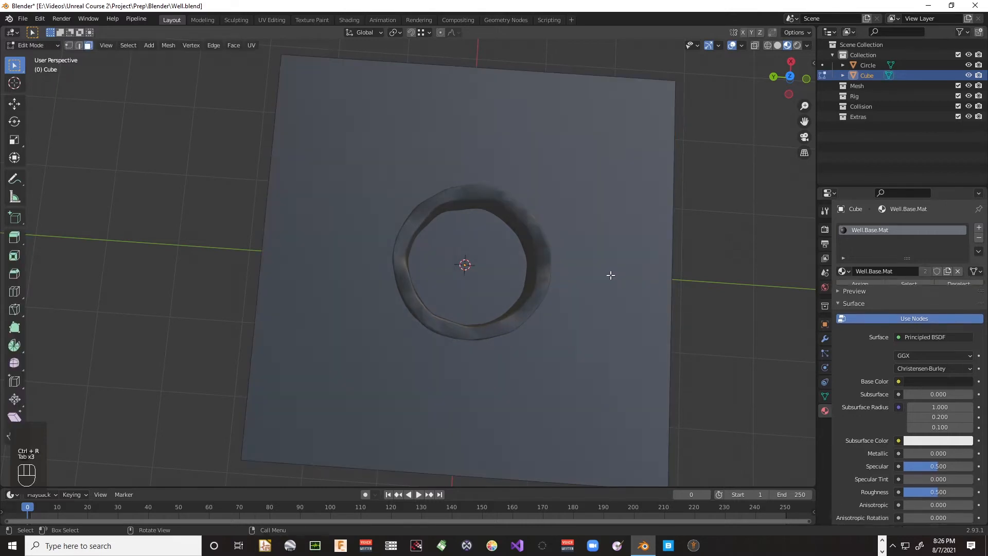
left_click(638, 277)
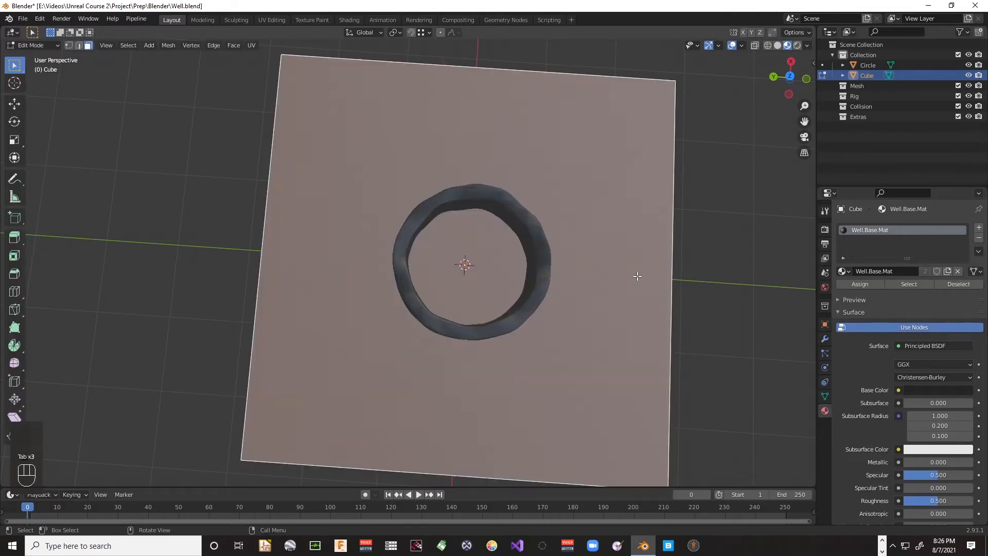
key("a")
key("a")
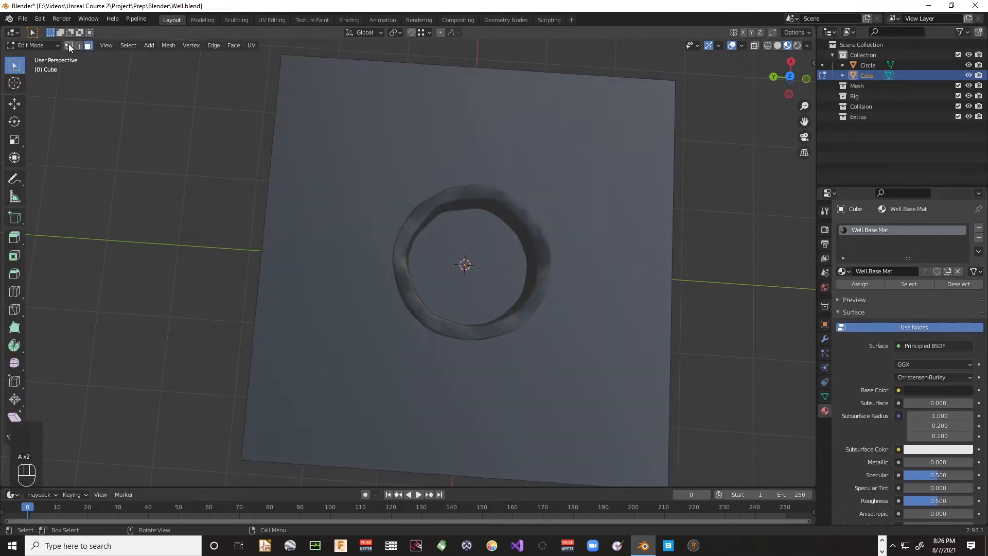
Step: Switch to vertex selection and add two evenly spaced loop cuts through the slab parallel to the Y axis, without sliding them
left_click(69, 46)
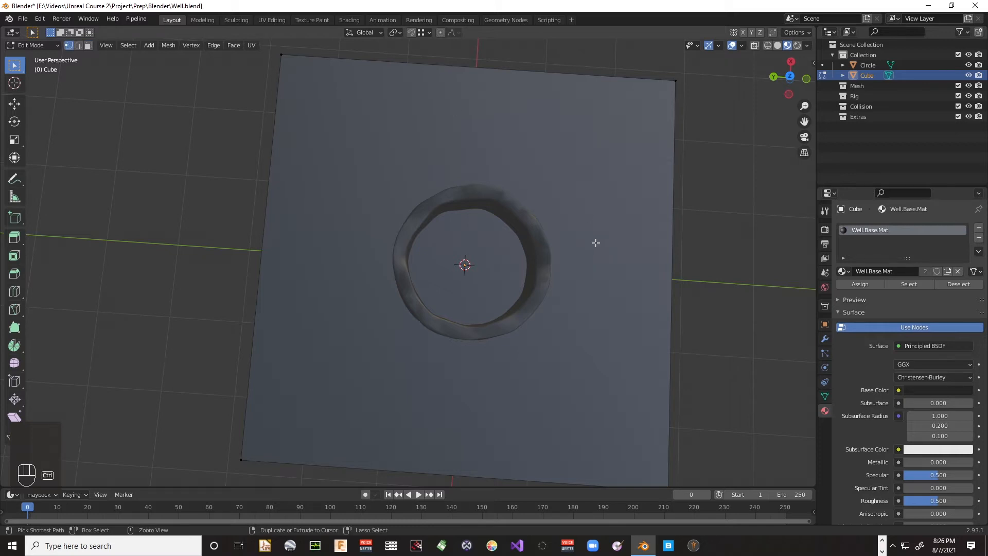
key("ctrl+r")
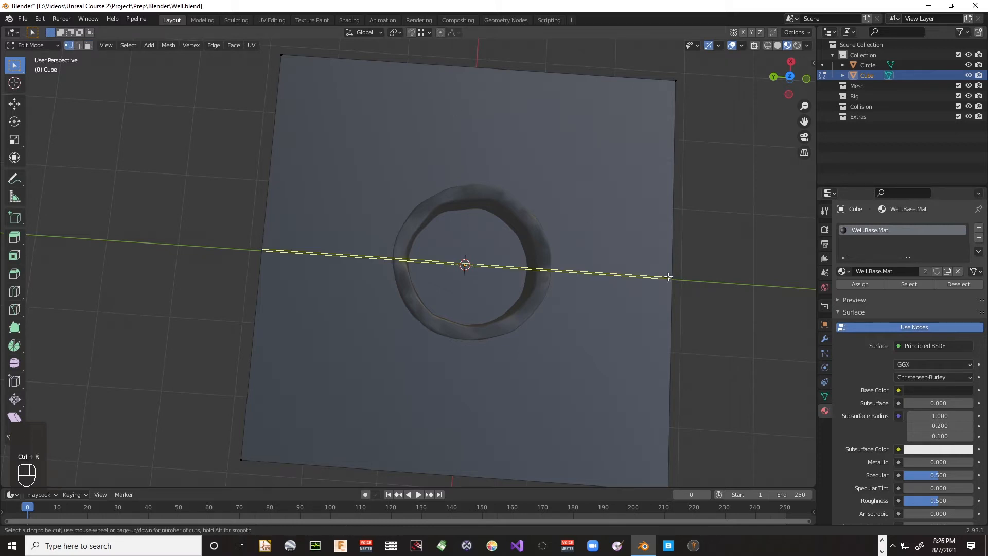
scroll(668, 277, "up", 1)
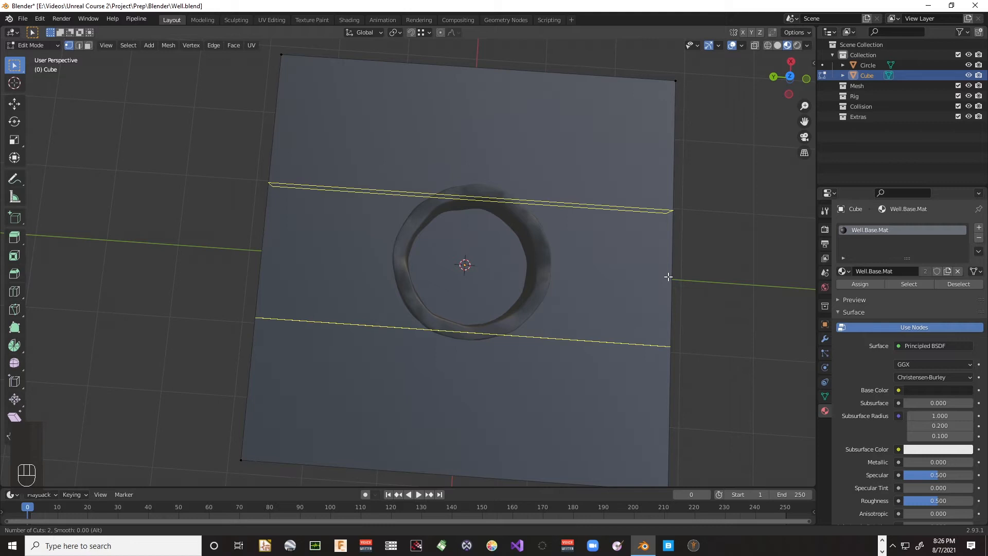
left_click(668, 277)
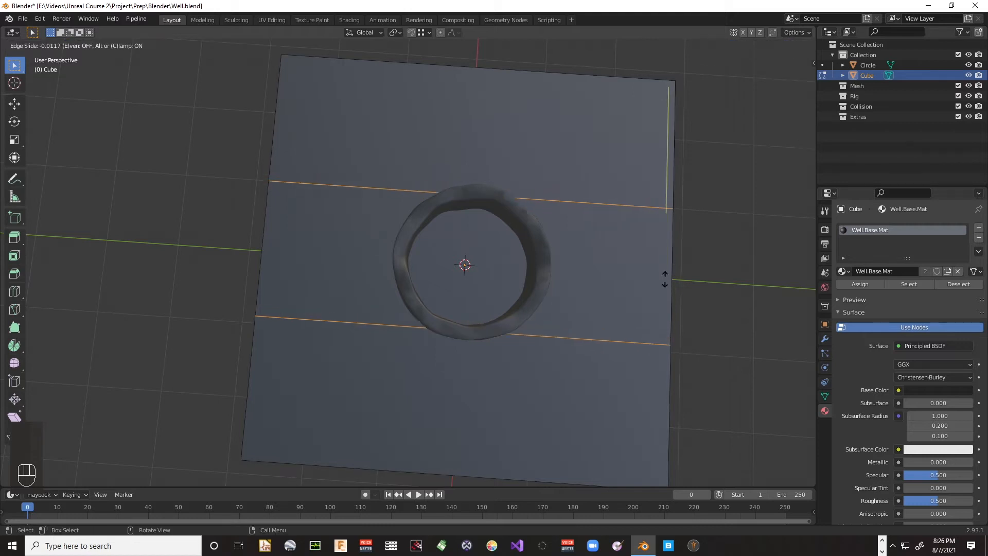
right_click(664, 279)
Step: In edge selection, slide the top-face cut edge on the slab's +X side slightly inward toward the well ring
middle_click_drag(594, 237, 533, 229)
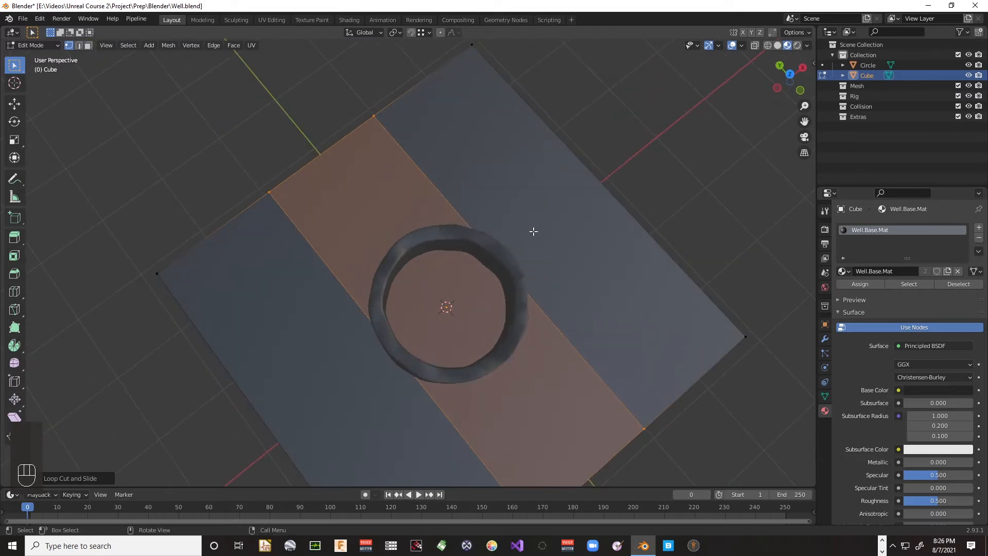
scroll(525, 300, "down", 2)
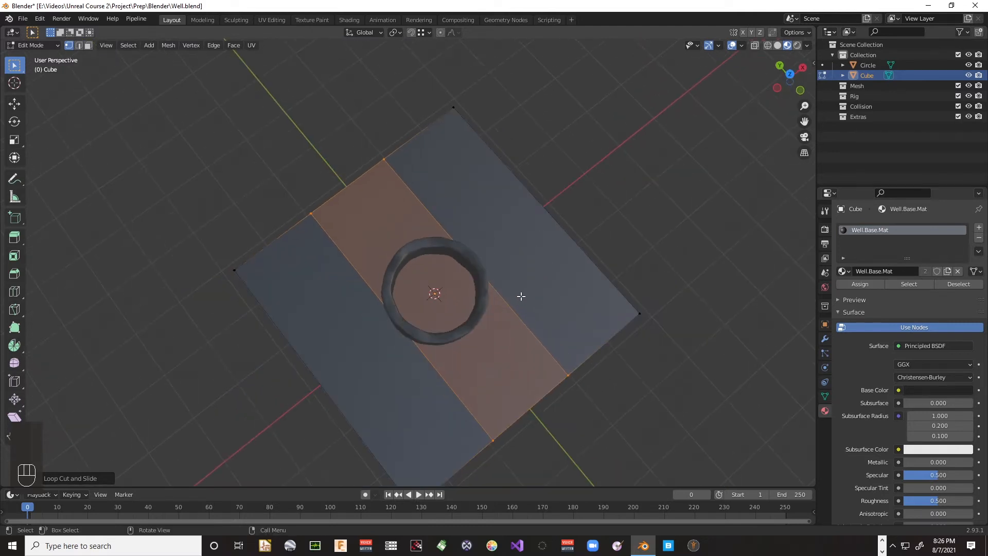
middle_click_drag(521, 293, 447, 308)
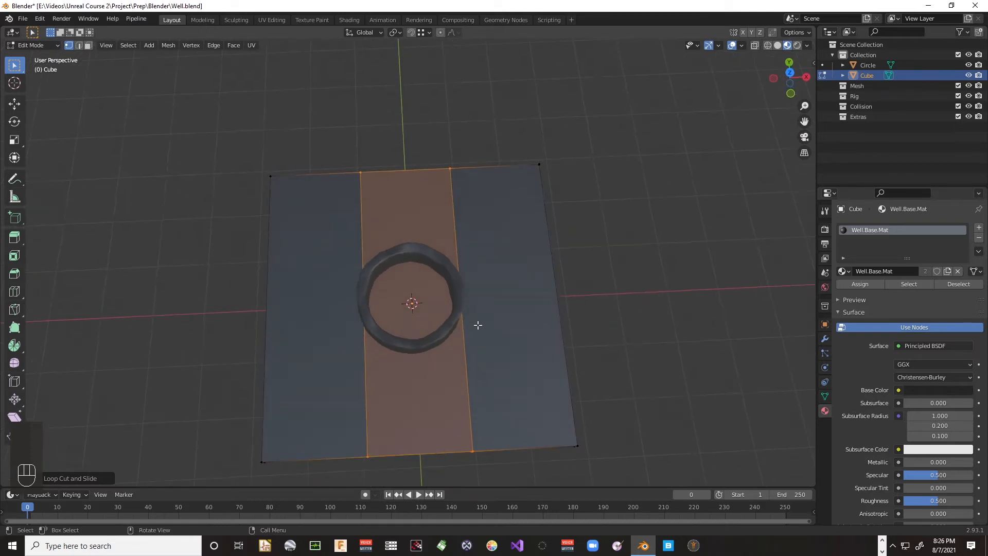
key("alt+a")
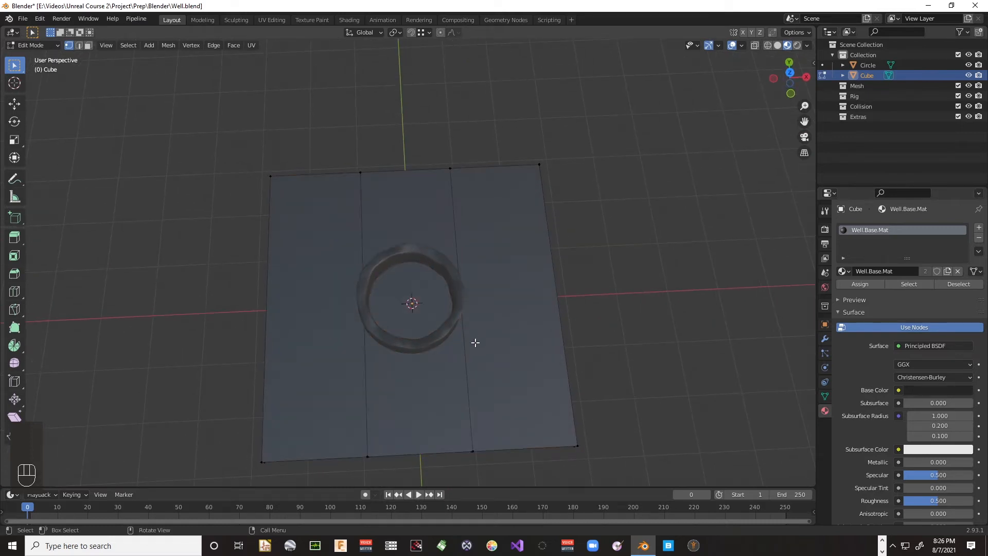
key("2")
left_click(464, 346)
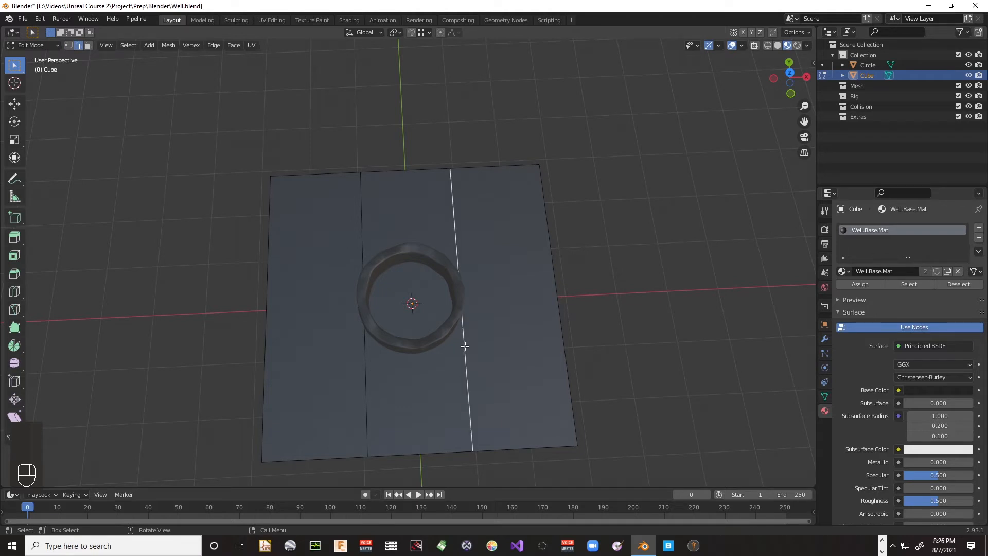
key("g")
key("g")
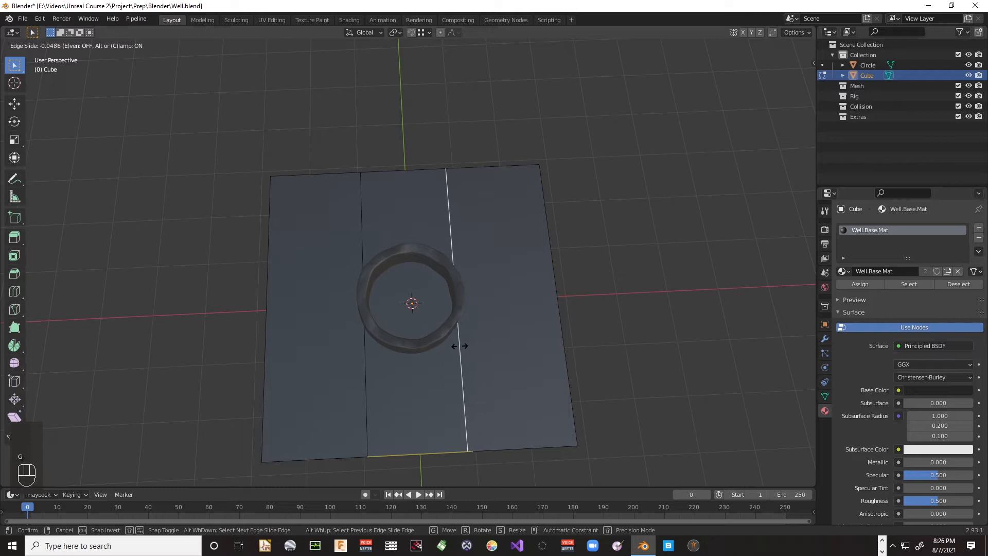
left_click(463, 344)
Step: From the top view, slide the top-face cut edge on the slab's -X side slightly inward toward the well ring
key("KP_7")
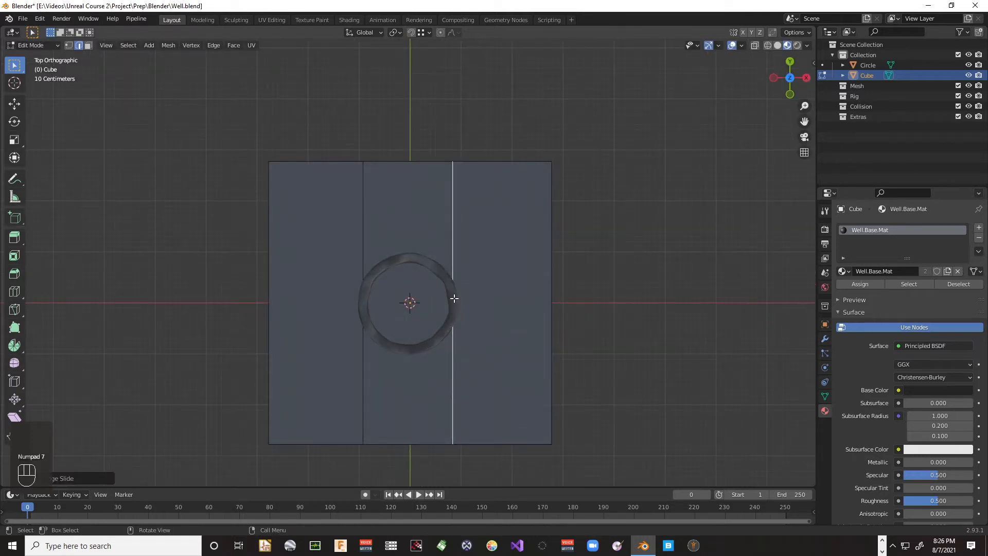
left_click(364, 358)
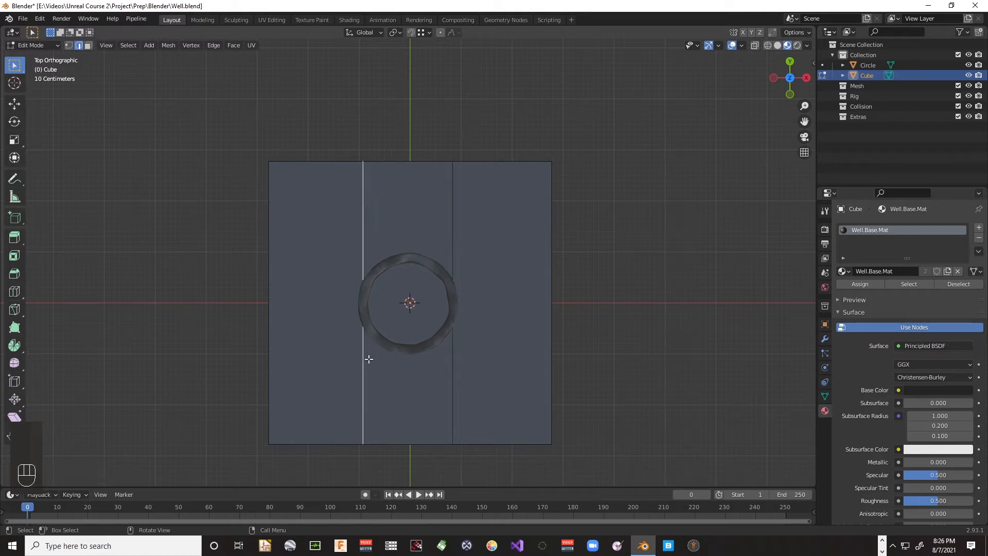
key("g")
key("g")
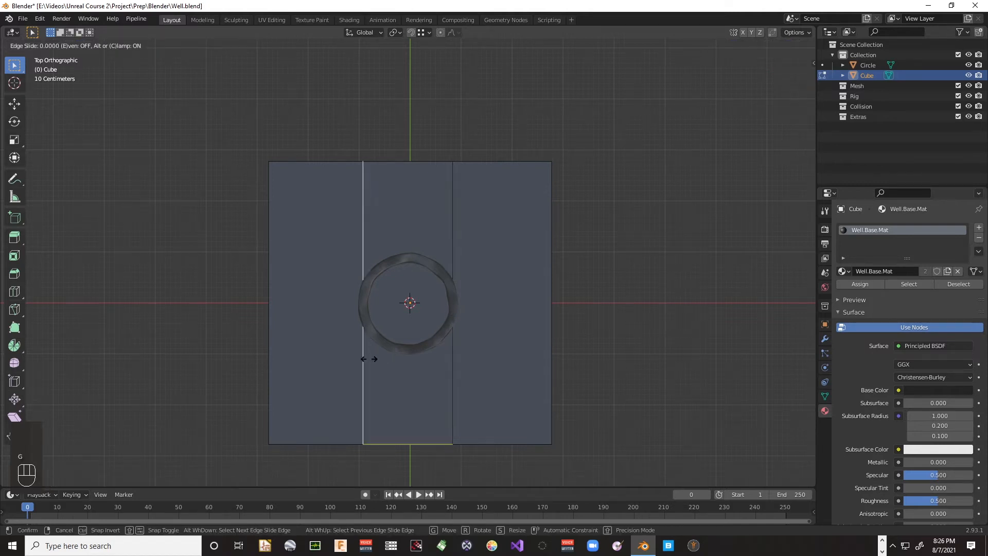
left_click(371, 360)
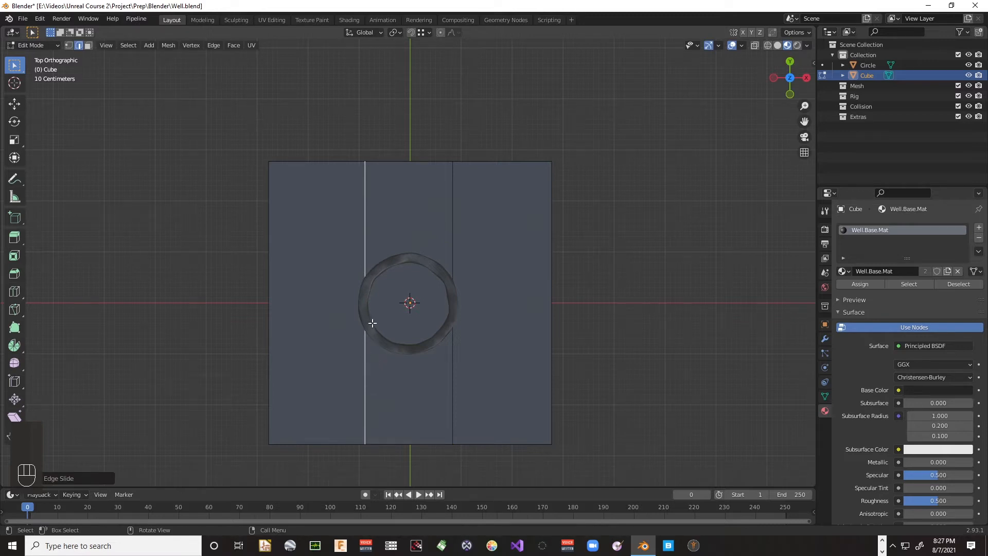
Step: Add two evenly spaced loop cuts through the slab parallel to the X axis
key("ctrl+r")
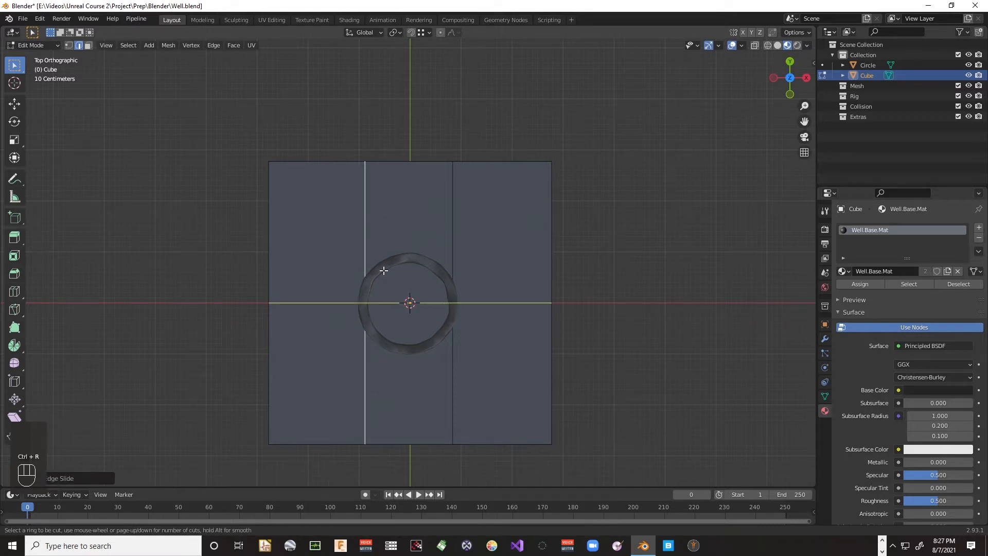
scroll(383, 271, "up", 1)
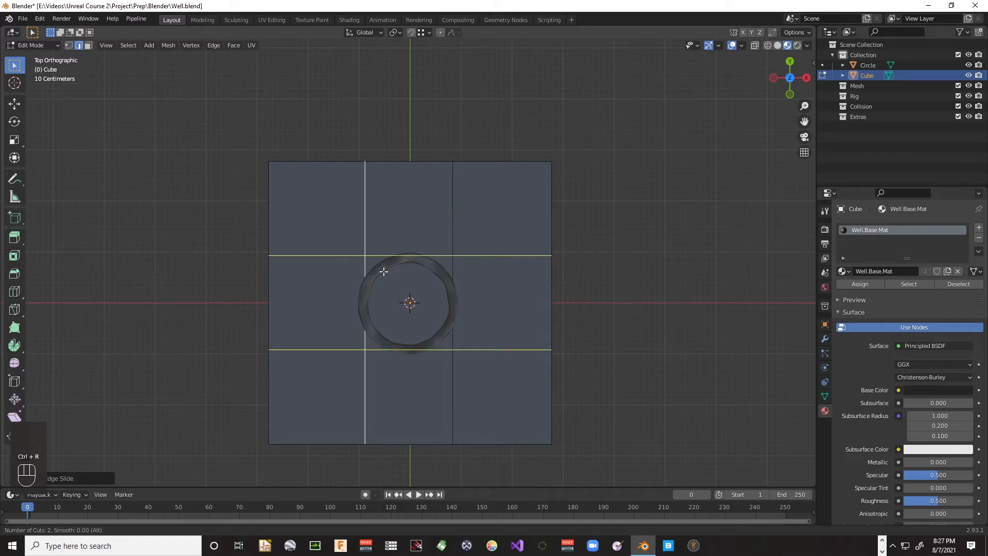
left_click(383, 271)
left_click(526, 270)
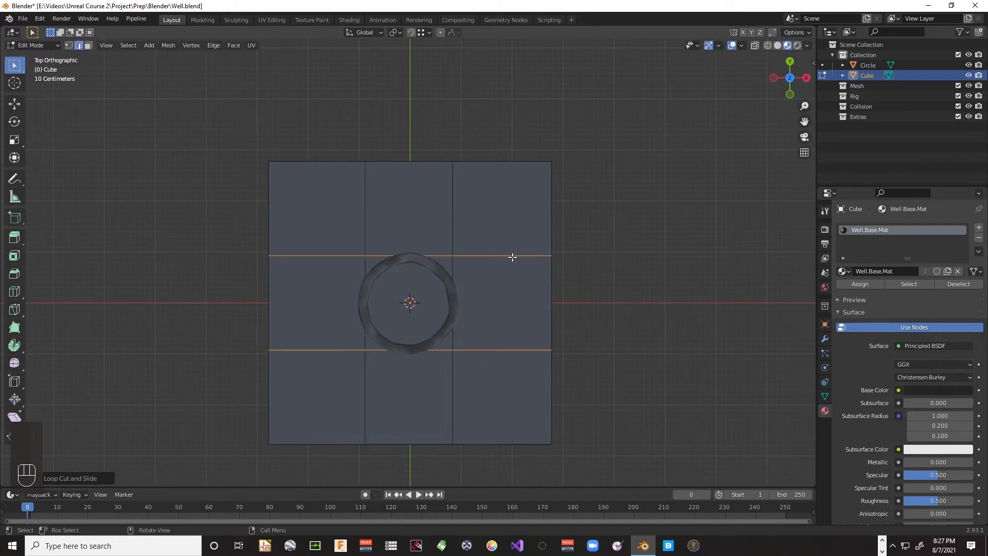
Step: Select the three top-face edges of the cut on the slab's +Y side and slide them slightly inward toward the well ring
left_click(512, 256)
left_click(379, 257, "shift")
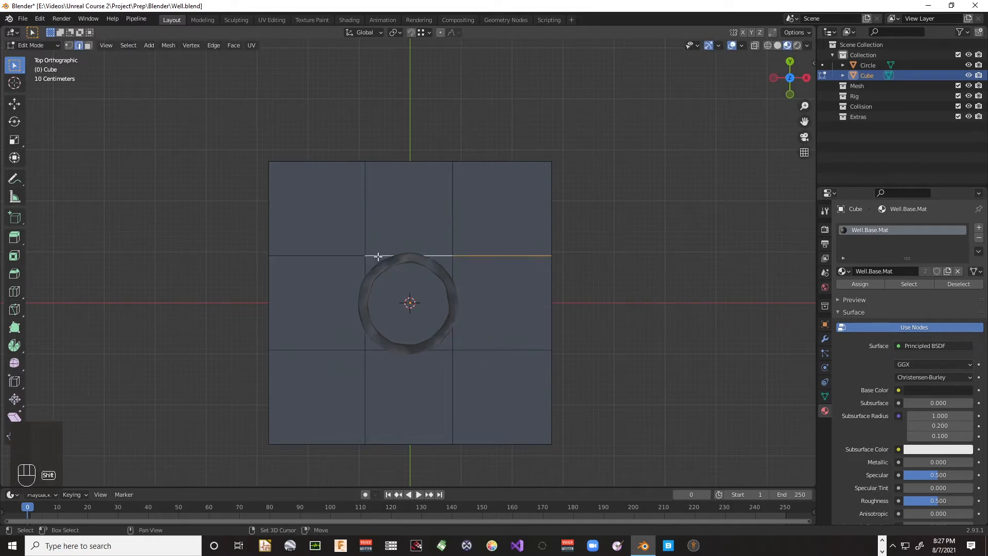
left_click(350, 256, "shift")
key("g")
key("g")
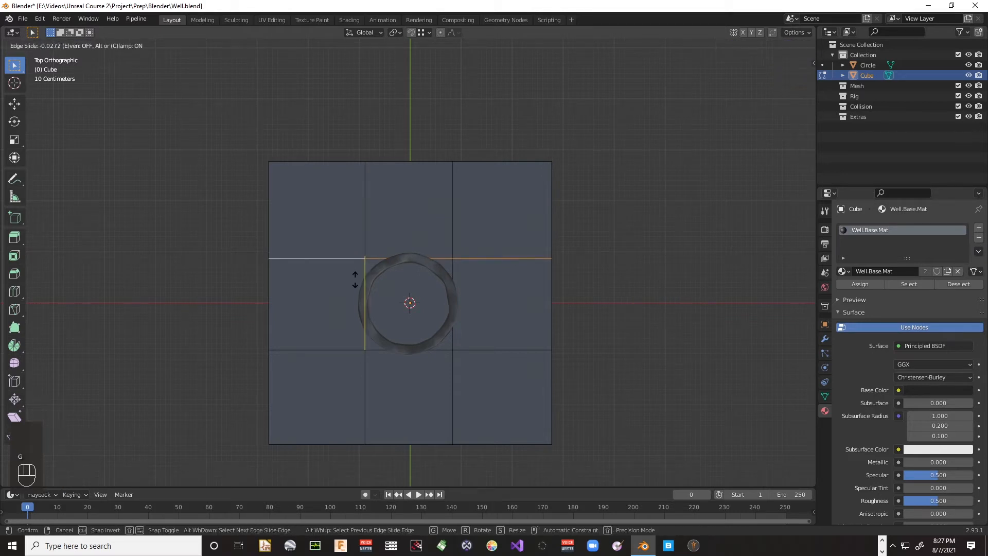
left_click(355, 284)
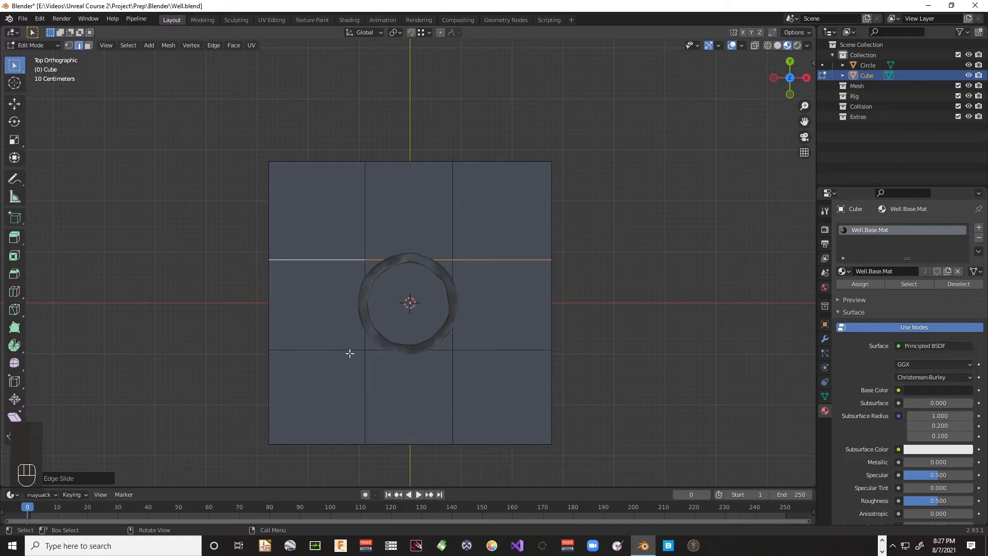
Step: Select the three top-face edges of the cut on the slab's -Y side and slide them slightly inward toward the well ring
left_click(380, 350)
left_click(395, 352, "shift")
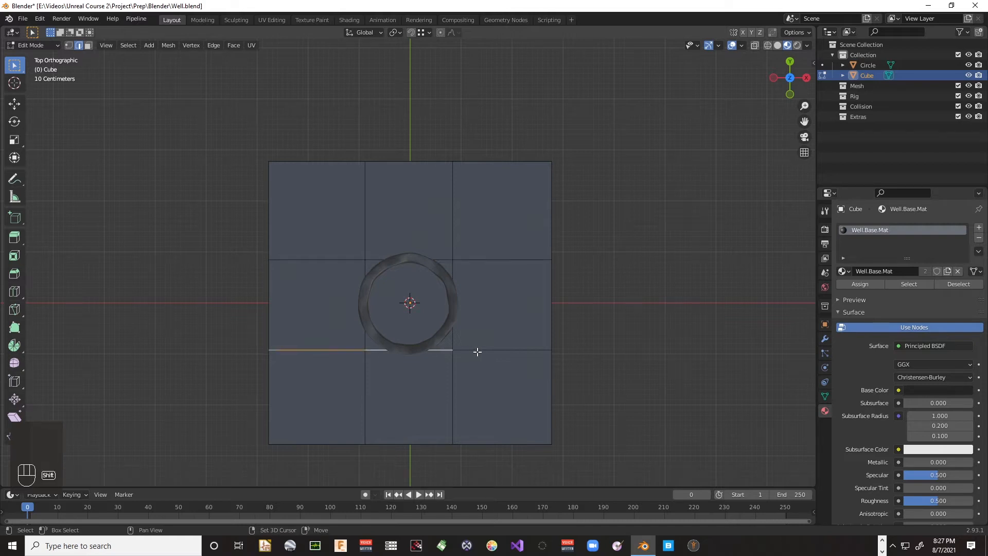
left_click(478, 350, "shift")
key("g")
key("g")
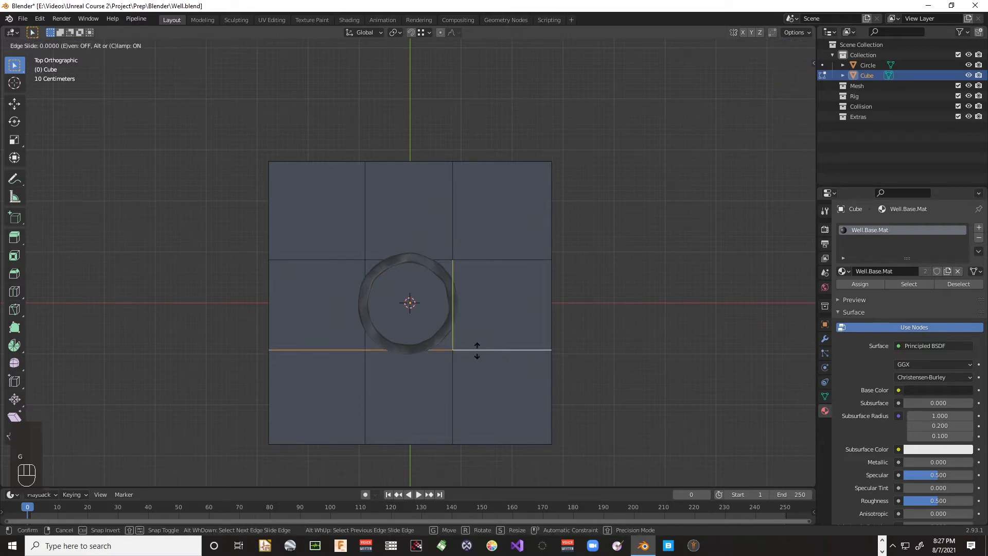
left_click(478, 346)
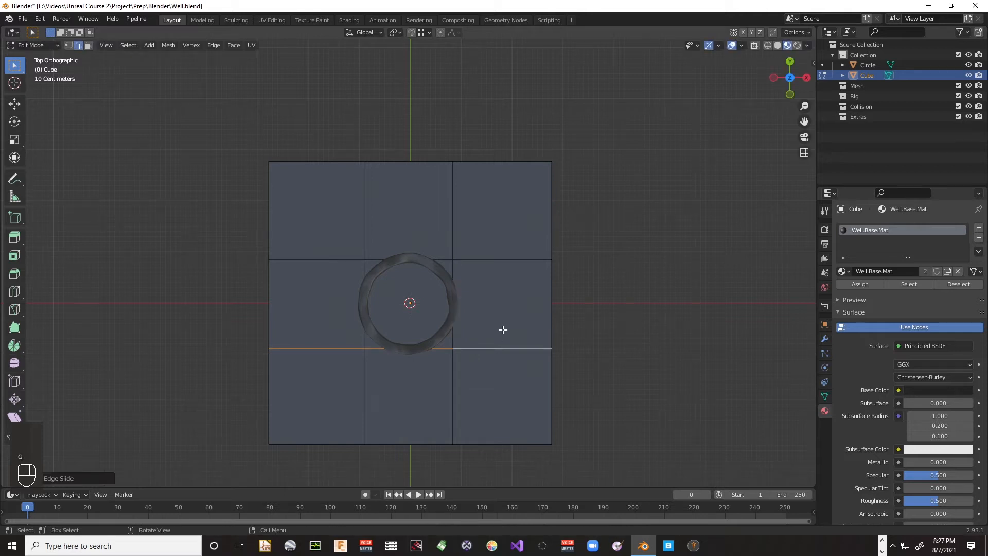
key("1")
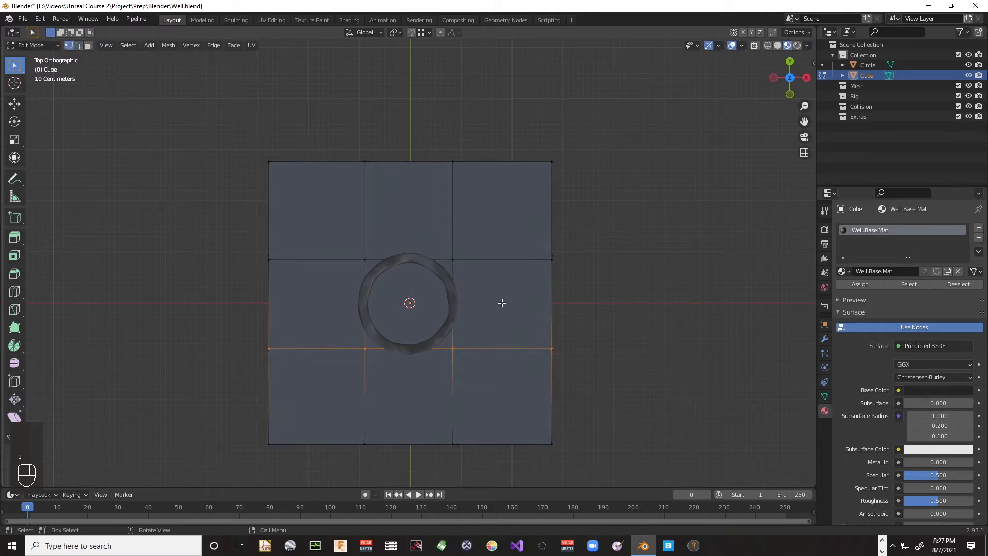
left_click(452, 349)
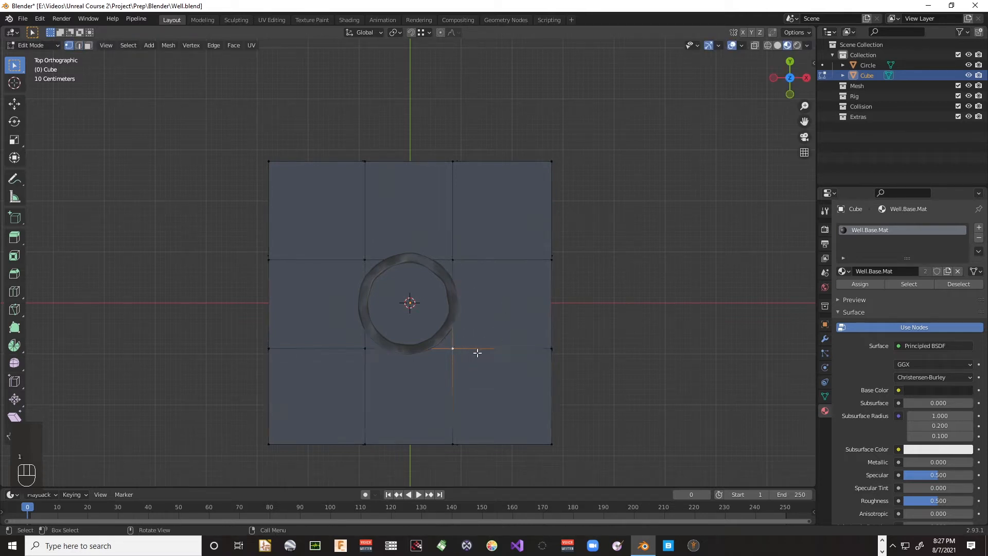
key("g")
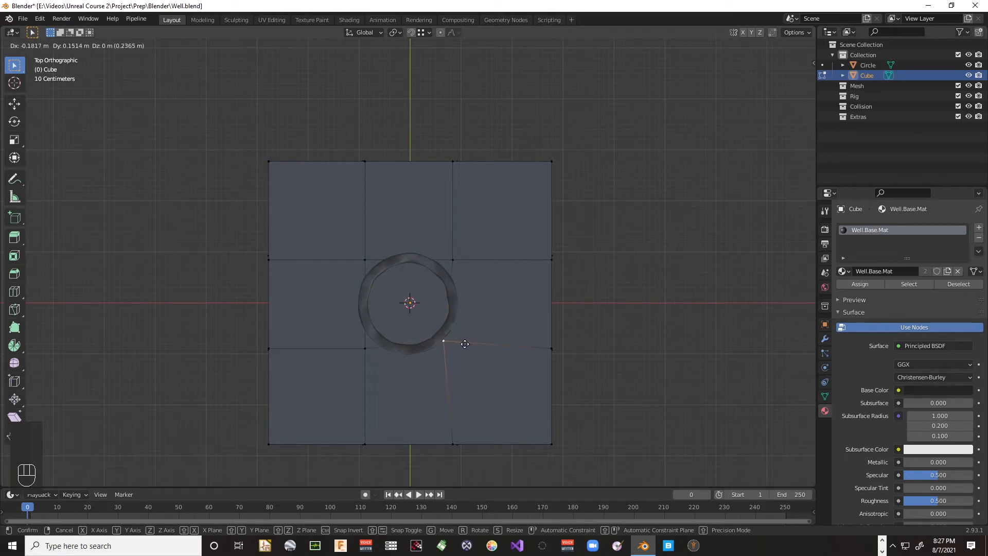
key("Escape")
Step: Add two centered loop cuts through the slab, one along the X axis and one along the Y axis
key("ctrl")
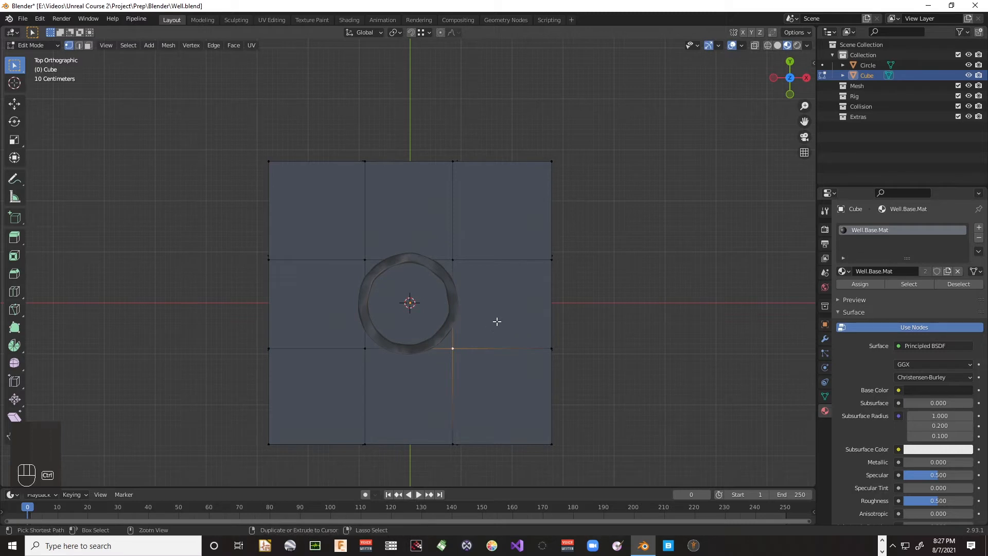
key("ctrl+r")
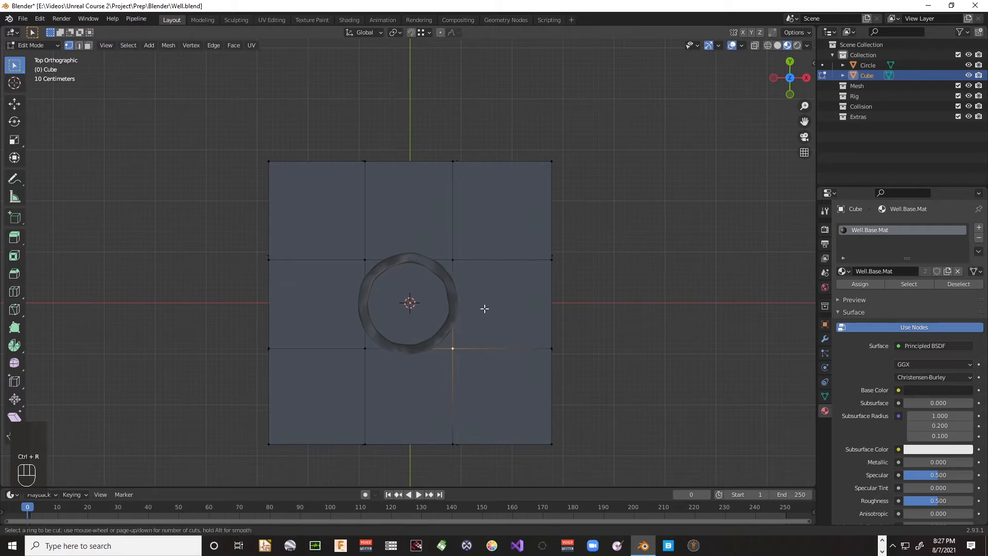
left_click(543, 300)
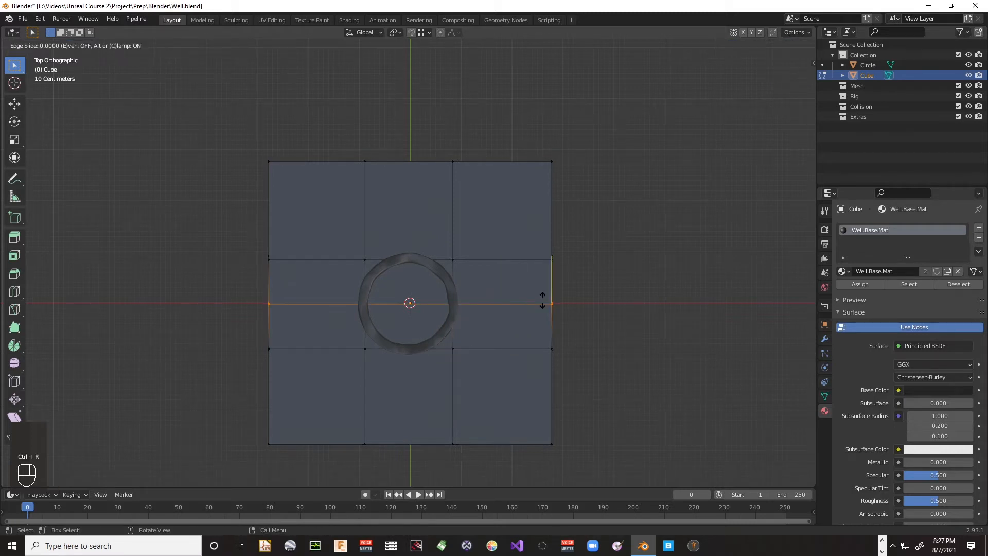
right_click(543, 301)
key("ctrl+r")
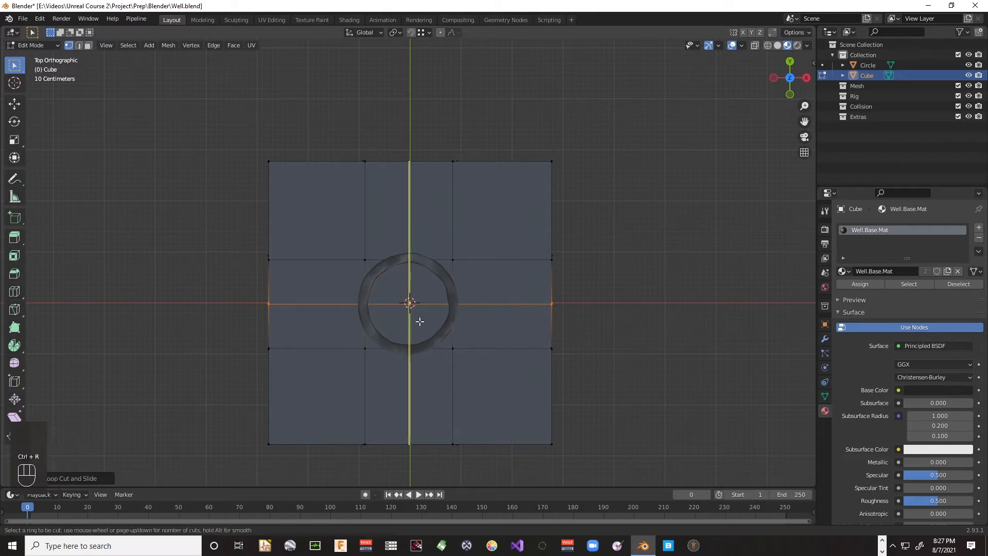
left_click(420, 321)
right_click(419, 321)
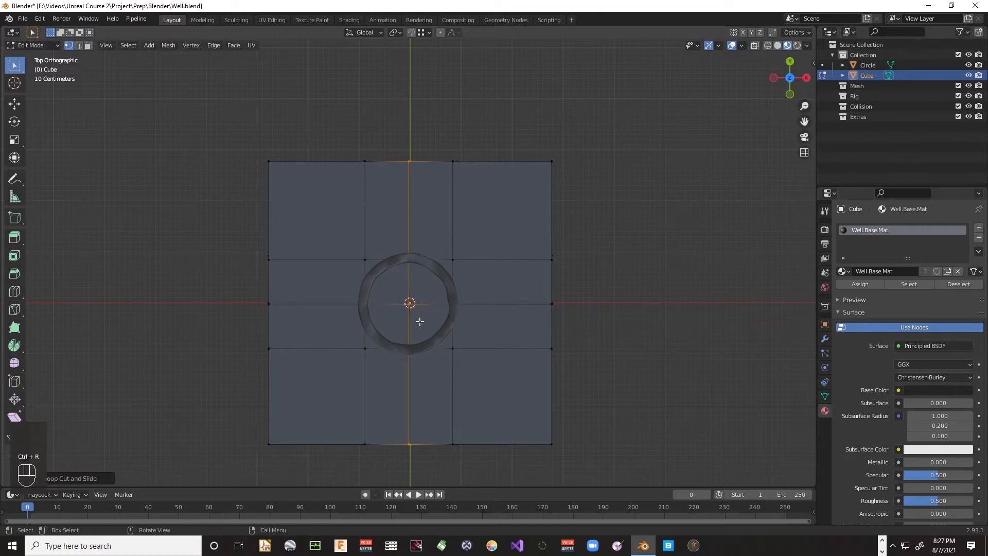
Step: Move the two top-face cut intersection vertices on the slab's +X side diagonally inward so they sit under the well ring
left_click(454, 351)
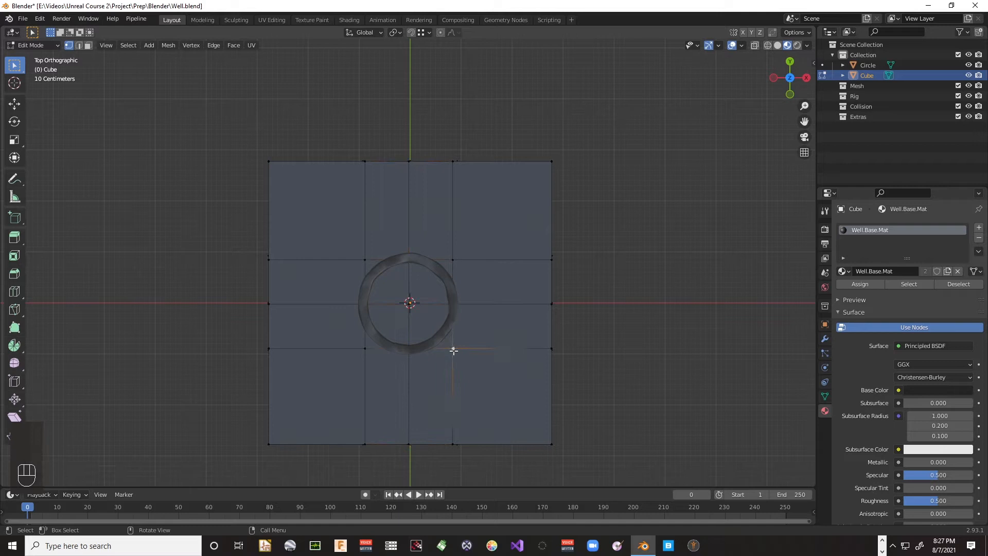
key("g")
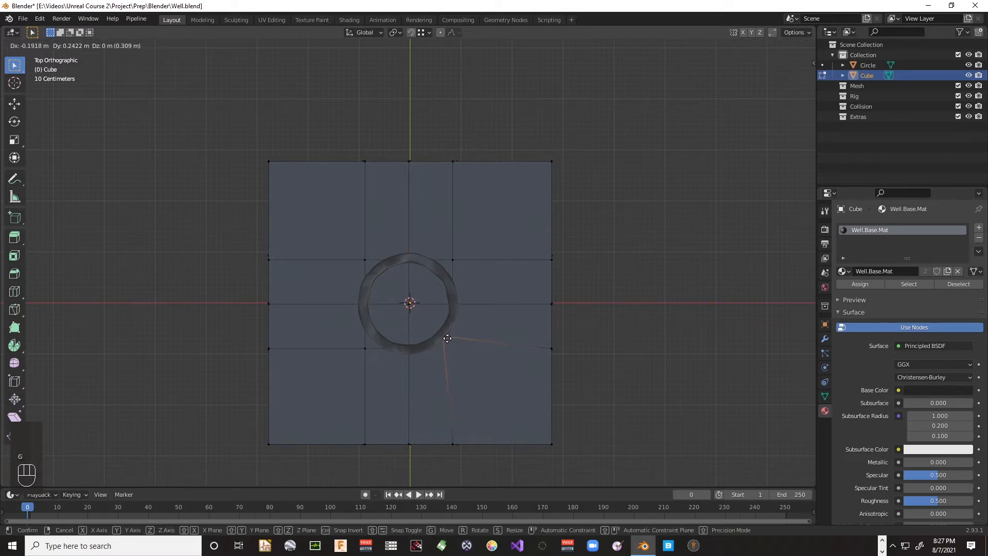
left_click(448, 341)
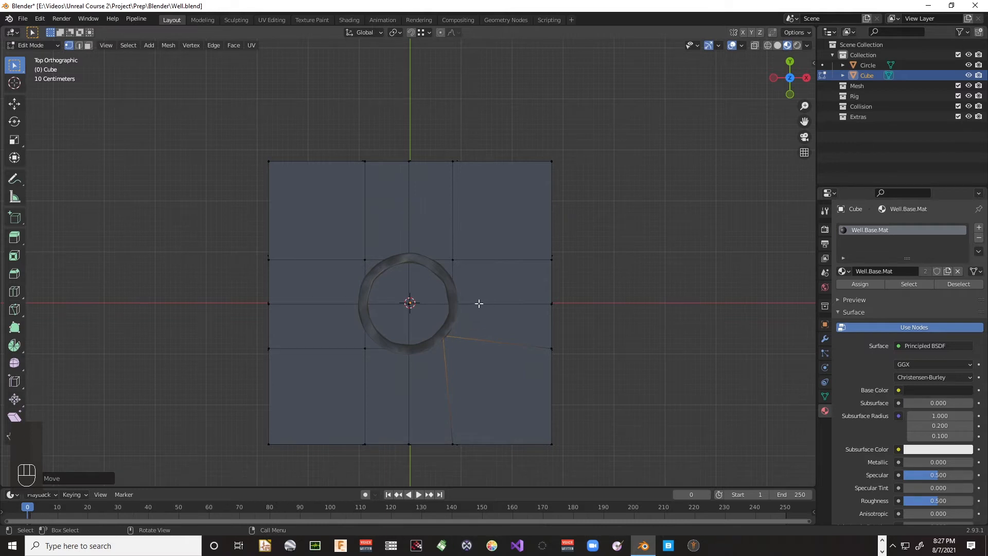
left_click(453, 259)
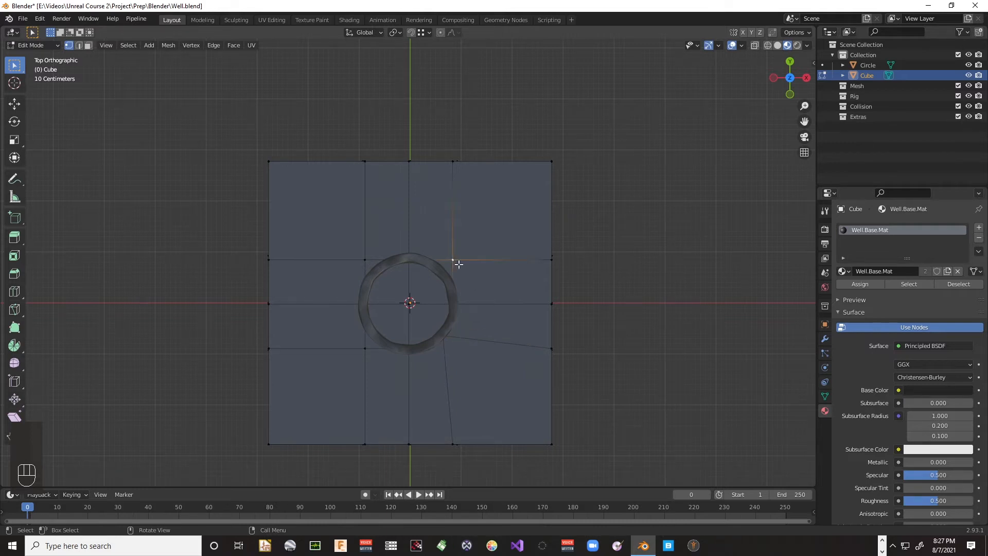
key("g")
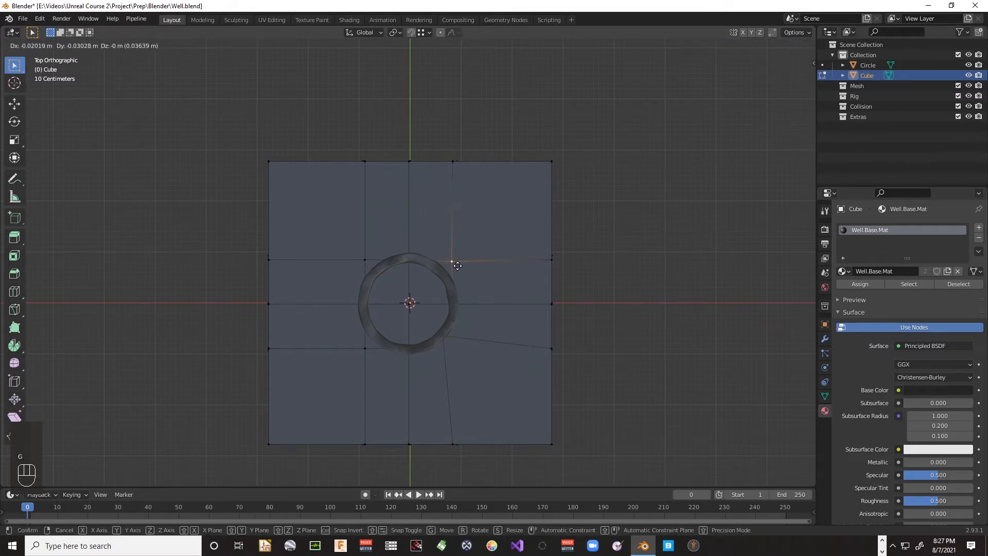
left_click(445, 273)
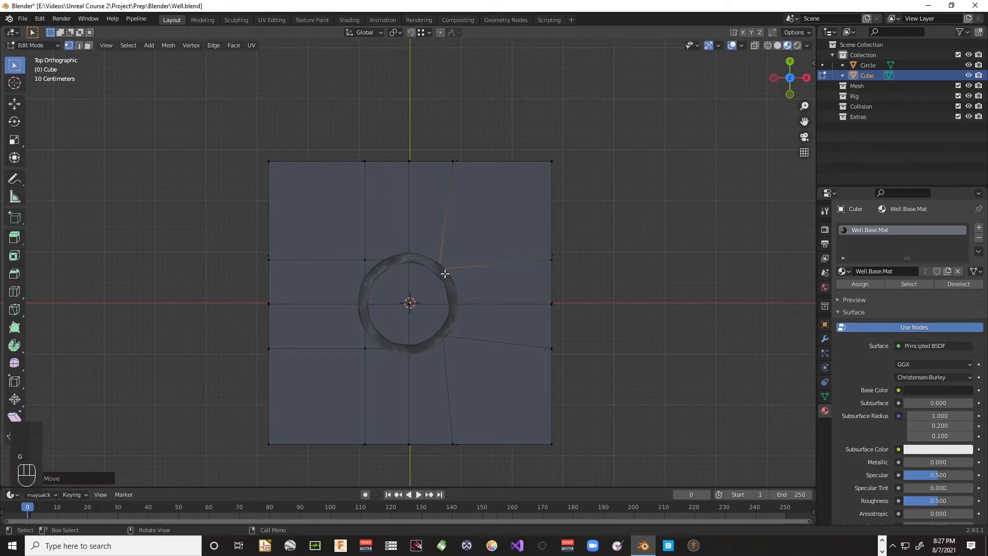
left_click(365, 261)
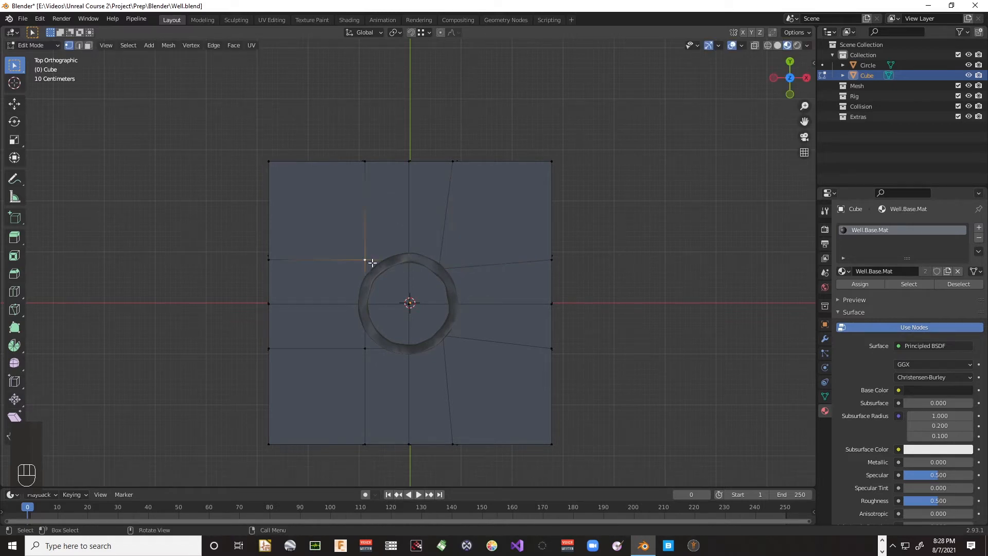
key("g")
right_click(375, 267)
Step: Select the slab's four top faces inside the well ring and delete them as faces
left_click(389, 282)
key("3")
left_click(392, 284)
left_click(425, 286, "shift")
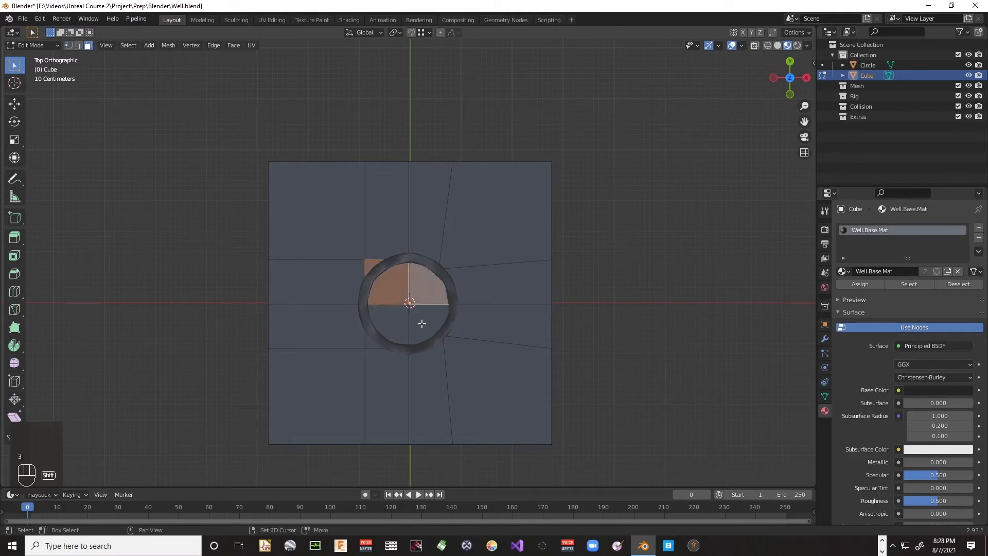
left_click(422, 325, "shift")
left_click(391, 327, "shift")
key("x")
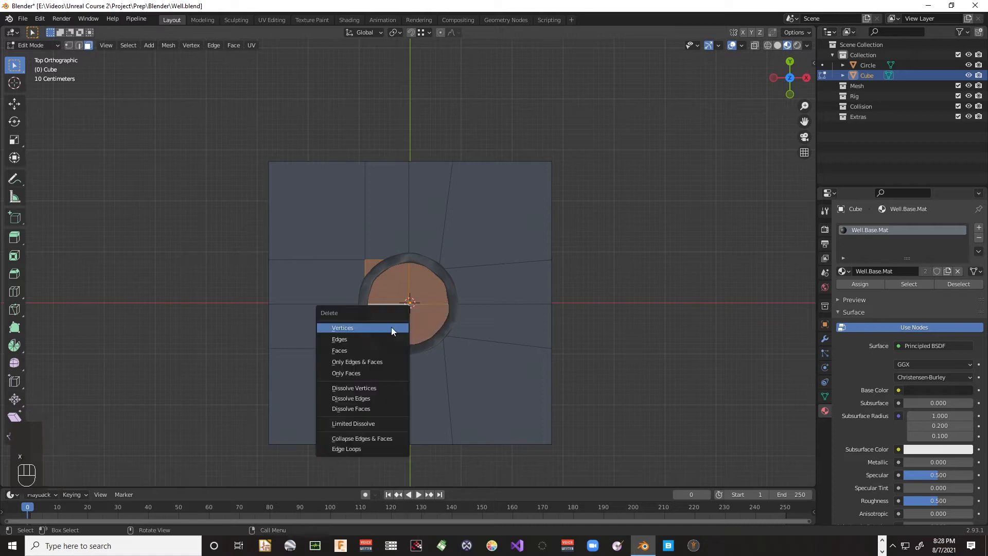
left_click(380, 350)
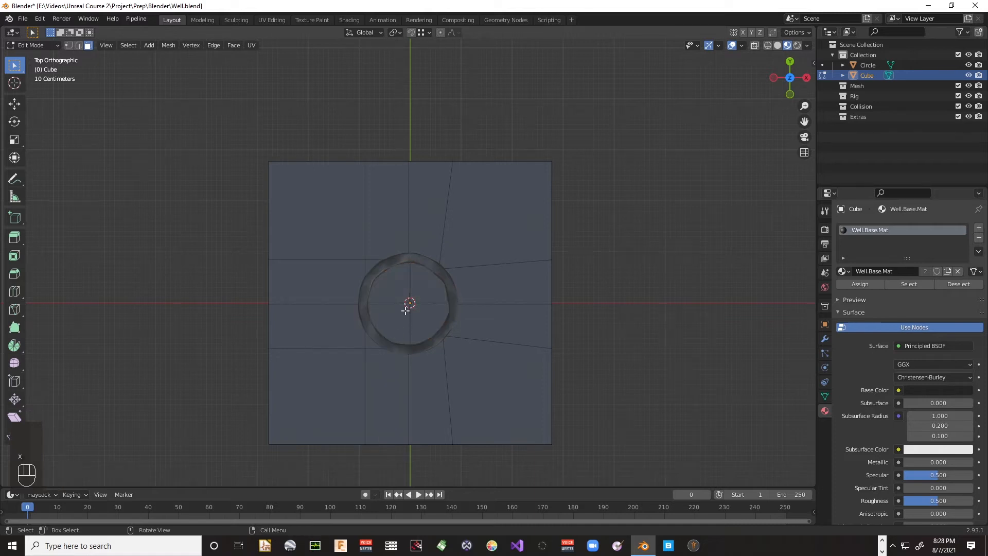
Step: Select the four bottom faces exposed inside the well ring and delete them to open the slab through
left_click(403, 296, "shift")
left_click(423, 290, "shift")
left_click(421, 314, "shift")
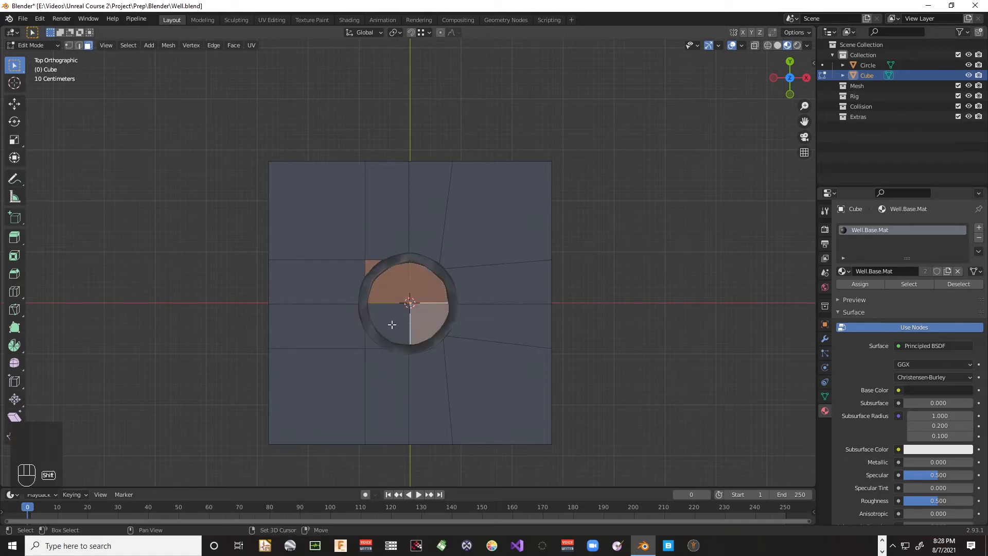
left_click(393, 325, "shift")
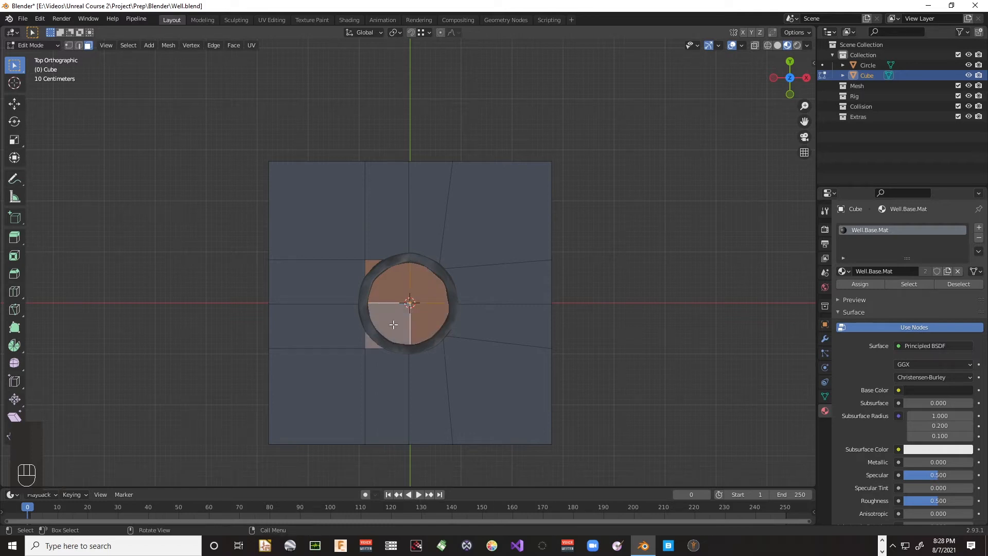
key("x")
left_click(395, 325)
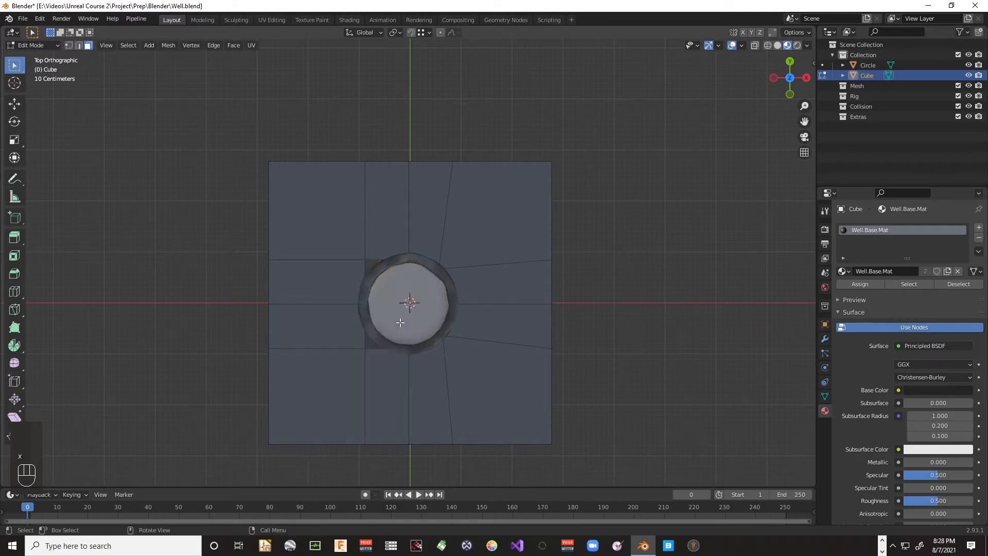
Step: From the top view, move the opening's top-face corner vertex on the -X, +Y side about 0.27 m diagonally inward under the well ring
scroll(429, 316, "up", 2)
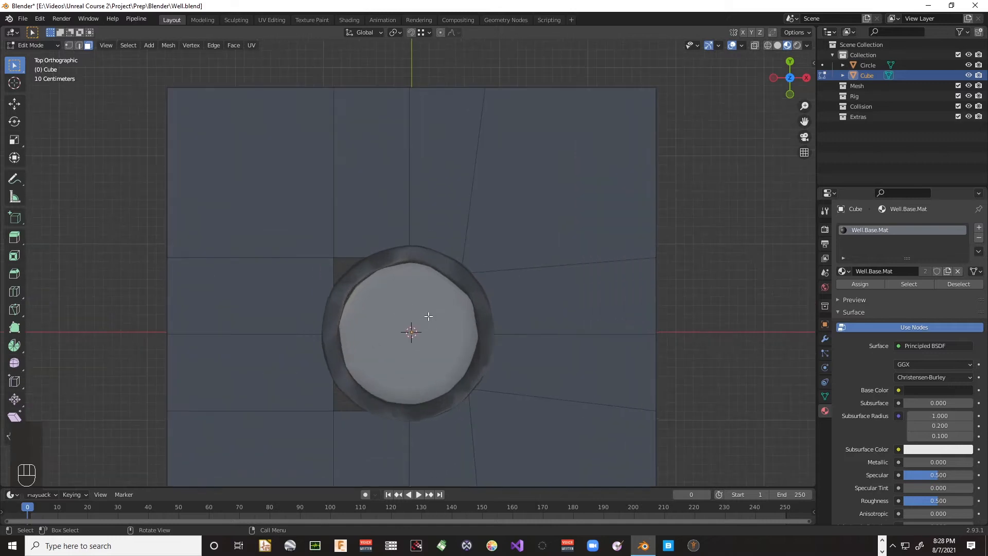
scroll(430, 308, "down", 1)
middle_click_drag(433, 271, 381, 236)
left_click(397, 237)
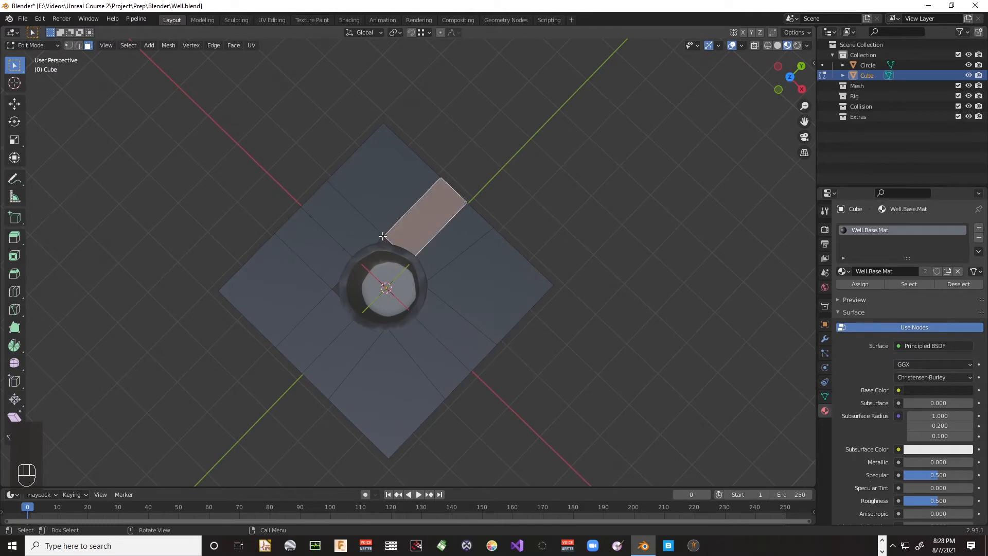
key("1")
left_click(384, 235)
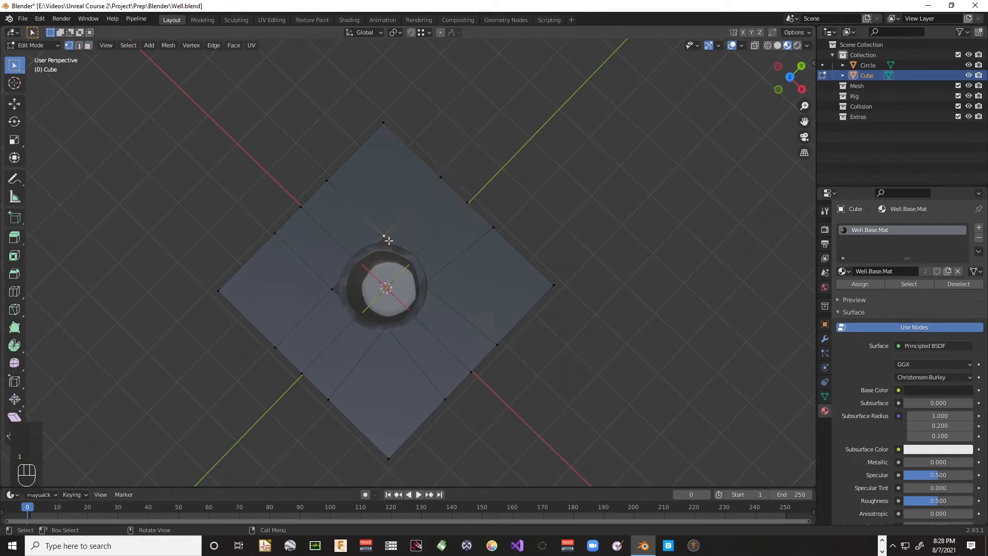
key("g")
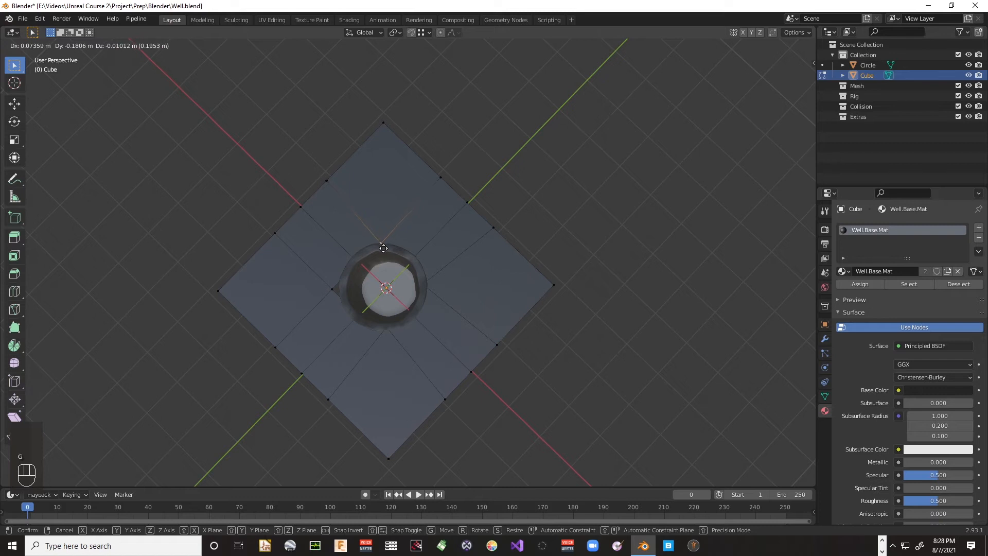
right_click(381, 249)
key("KP_7")
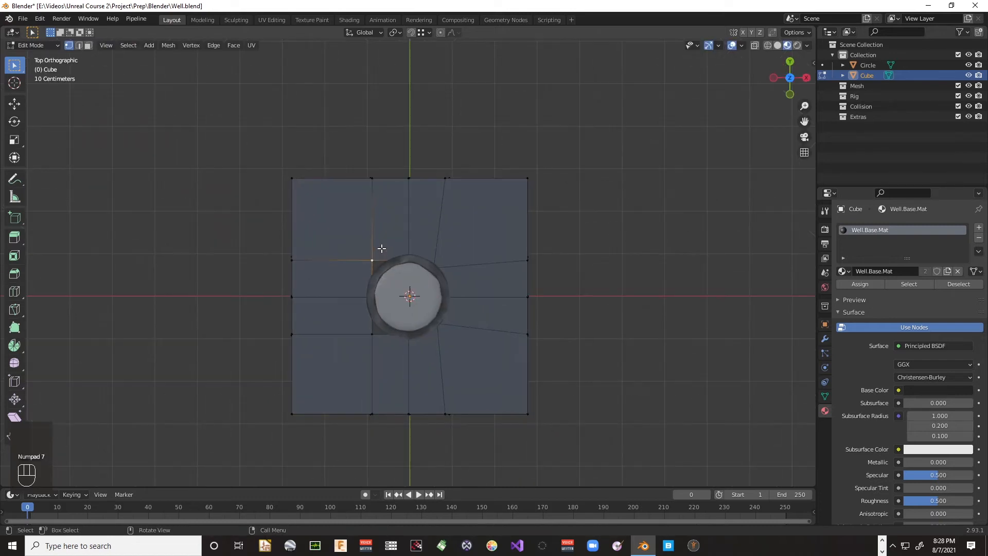
key("g")
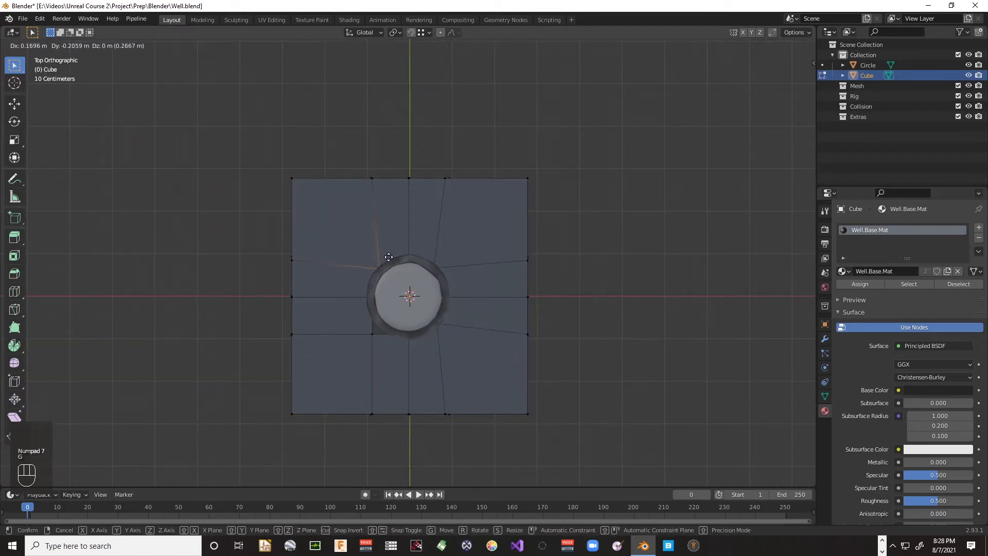
left_click(389, 257)
Step: Move the opening's -X, -Y top-face corner vertex about 0.26 m diagonally inward under the ring, and return to Object Mode
left_click(376, 335)
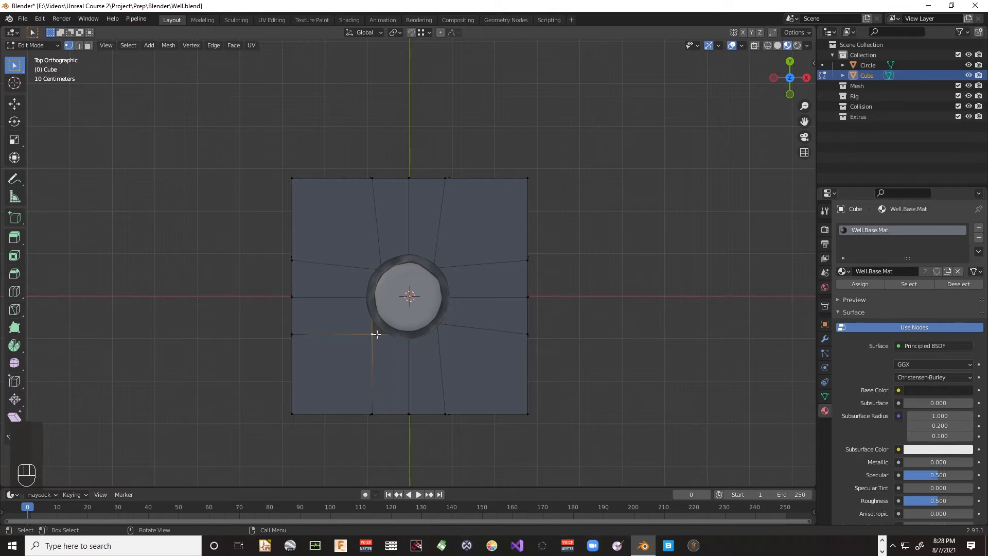
key("g")
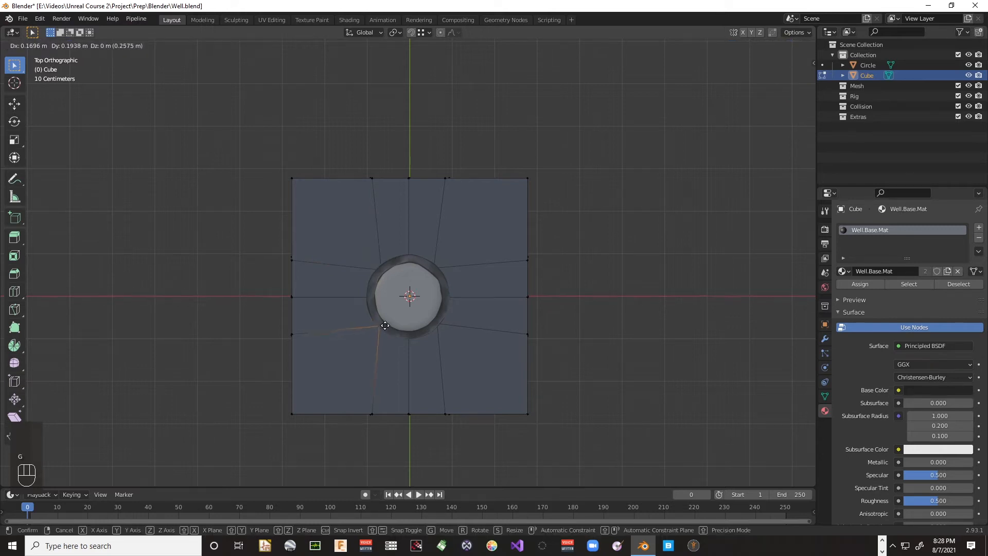
left_click(386, 325)
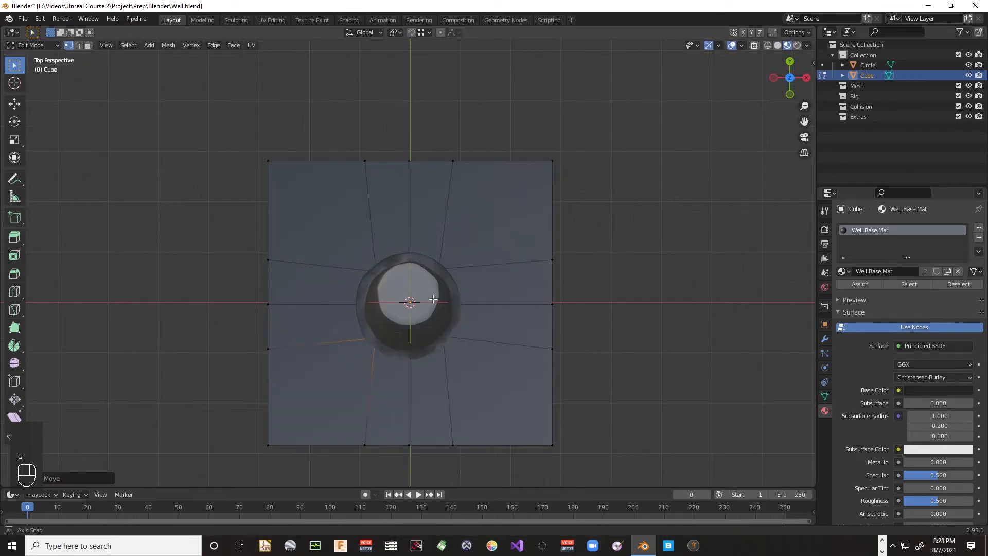
middle_click_drag(433, 299, 448, 356)
left_click(491, 336)
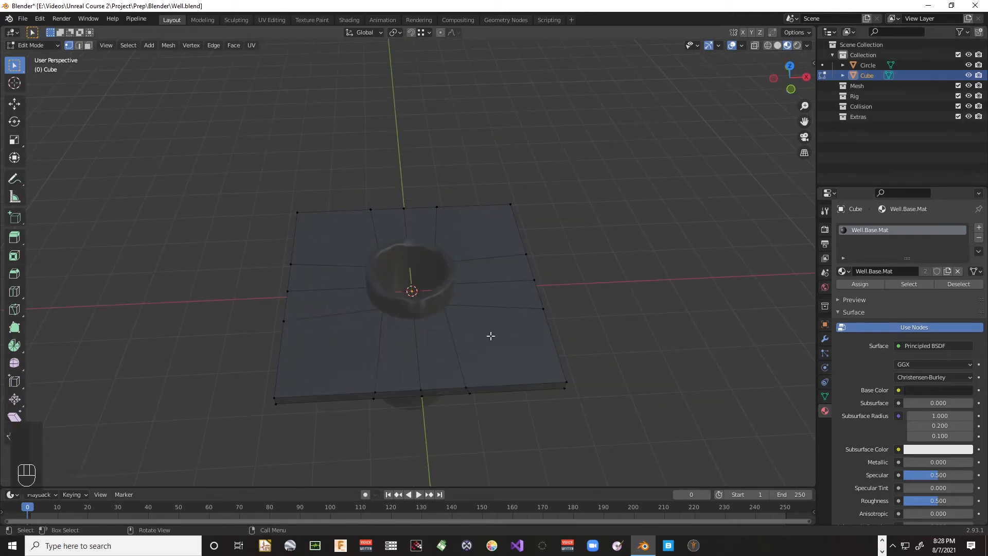
key("Tab")
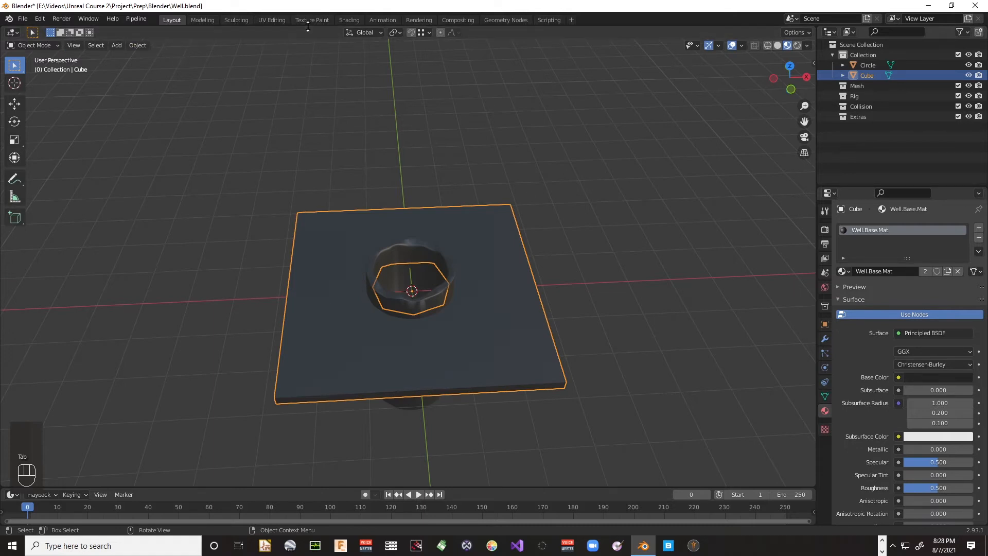
Step: In the UV Editing workspace, select the slab's whole mesh and unwrap it with Smart UV Project at a 66° angle limit and 0.000 island margin
left_click(273, 20)
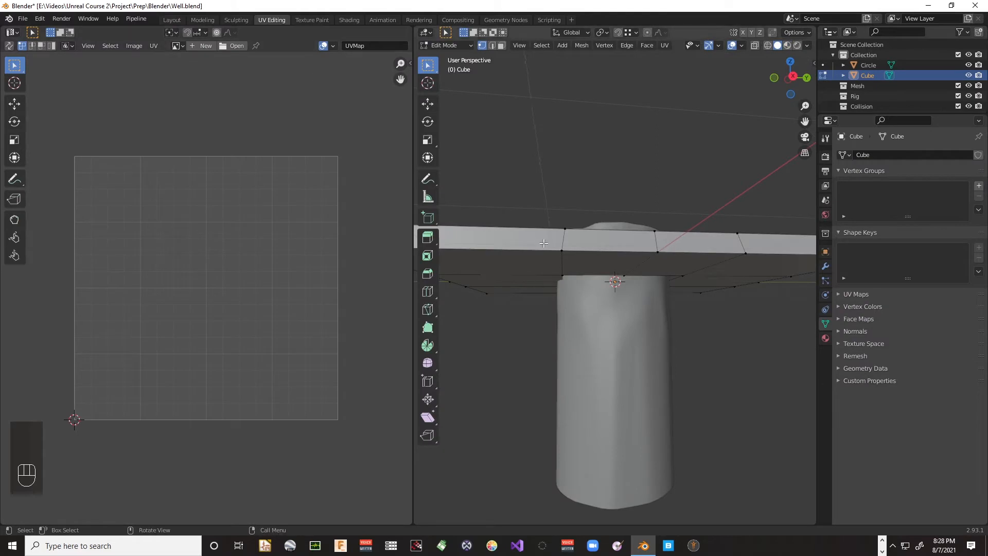
key("a")
key("a")
key("a")
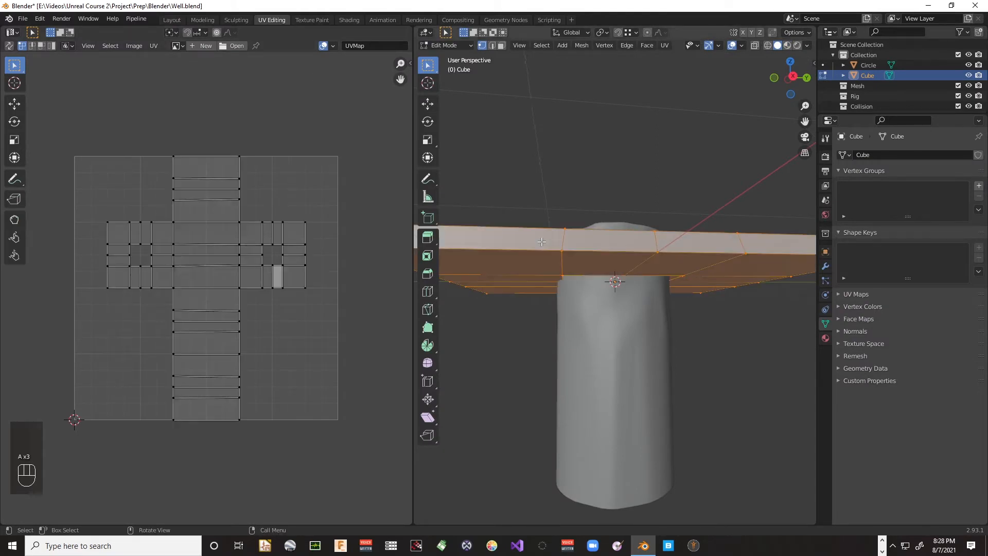
left_click(641, 44)
left_click(664, 45)
left_click(681, 72)
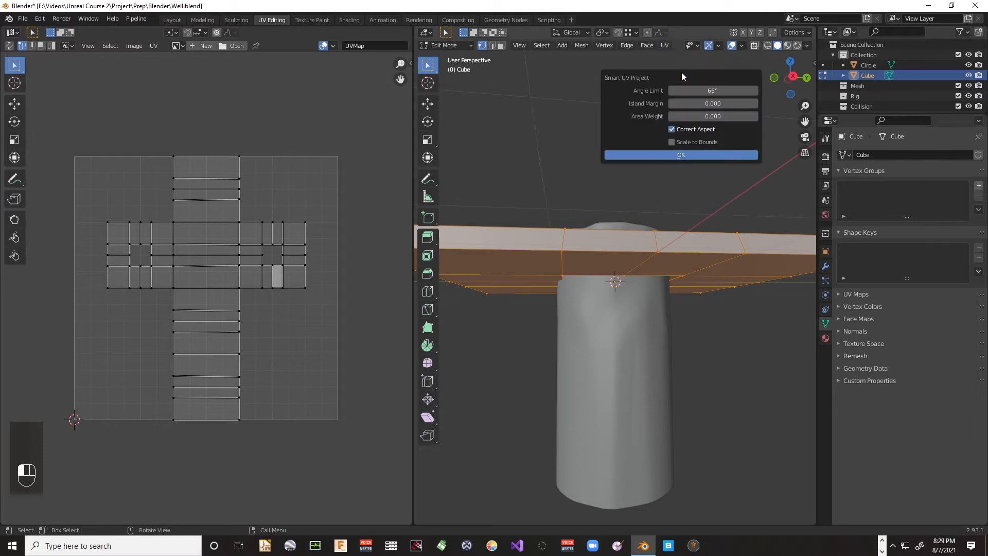
left_click(685, 154)
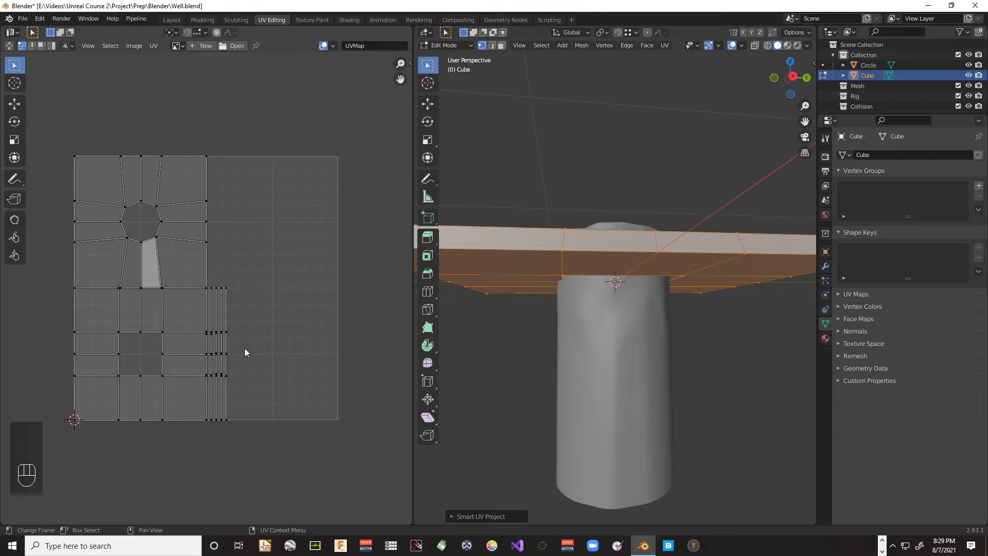
Step: In face select mode, select all of the slab's underside faces around the well shaft and delete them as faces
scroll(512, 275, "down", 3)
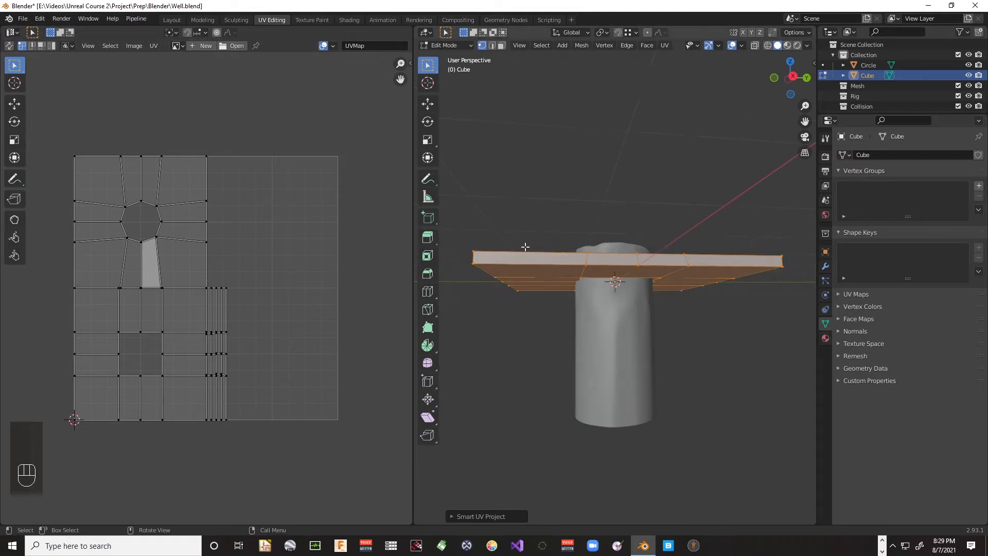
middle_click_drag(525, 247, 541, 192)
left_click(541, 197)
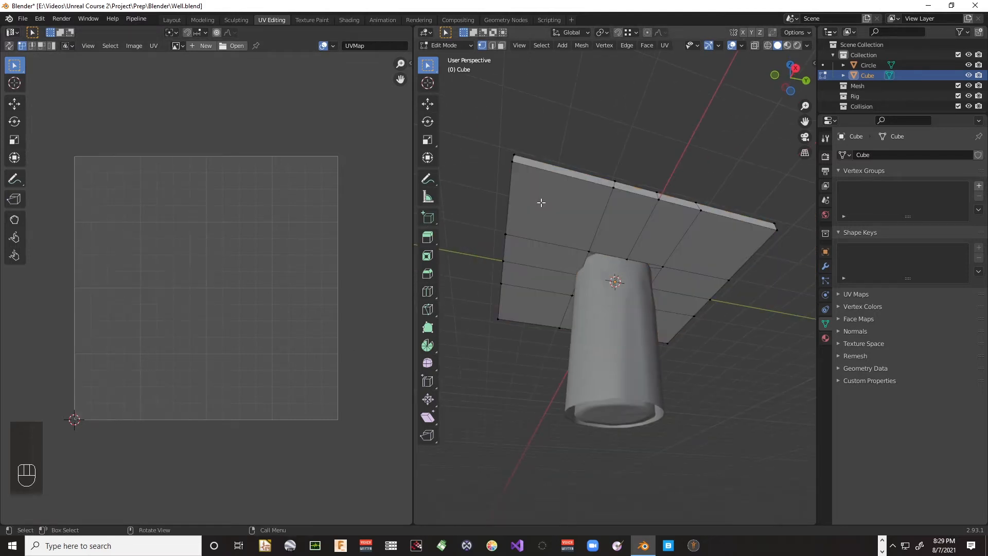
key("3")
left_click(548, 214)
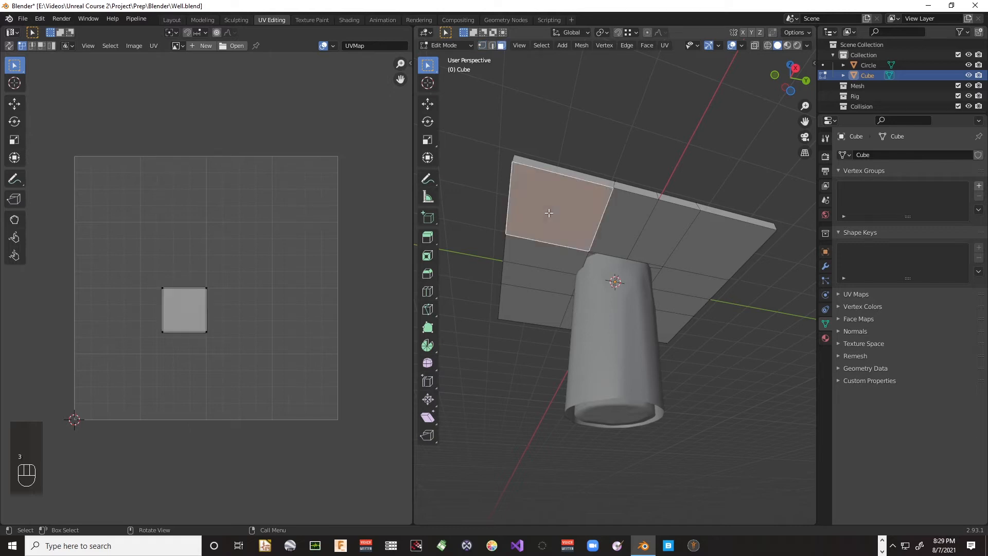
left_click(615, 218, "shift")
left_click(668, 236, "shift")
left_click(704, 251, "shift")
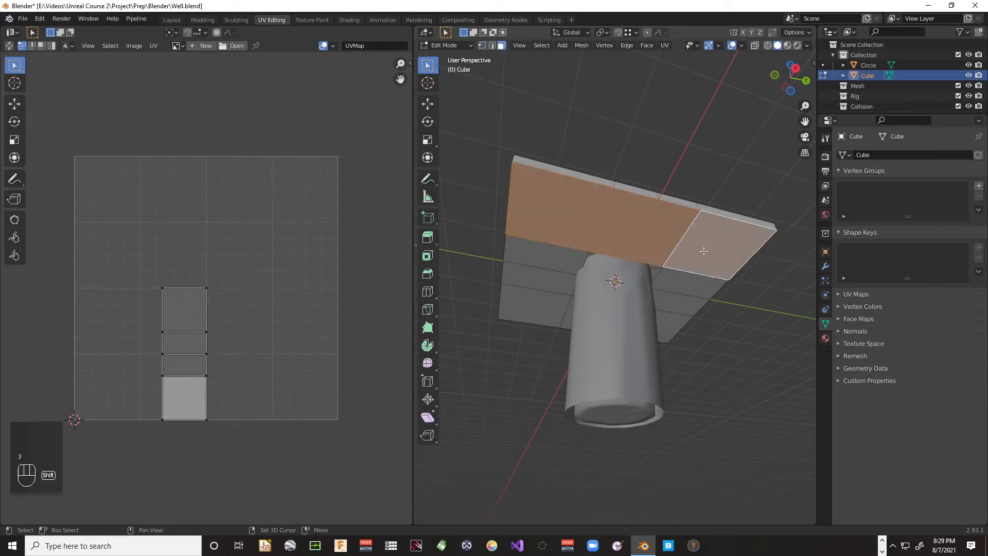
left_click(695, 281, "shift")
left_click(675, 304, "shift")
left_click(663, 320, "shift")
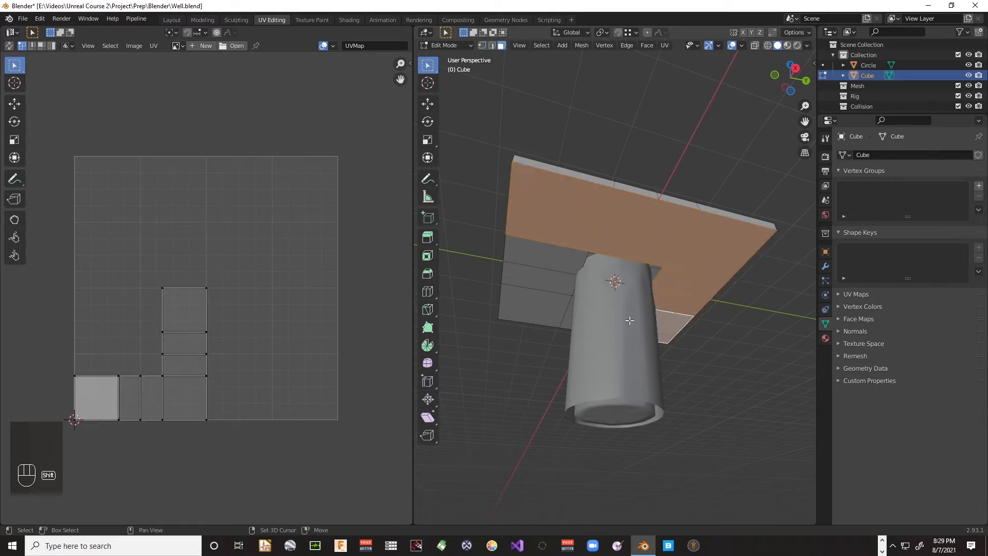
left_click(545, 308, "shift")
left_click(565, 320, "shift")
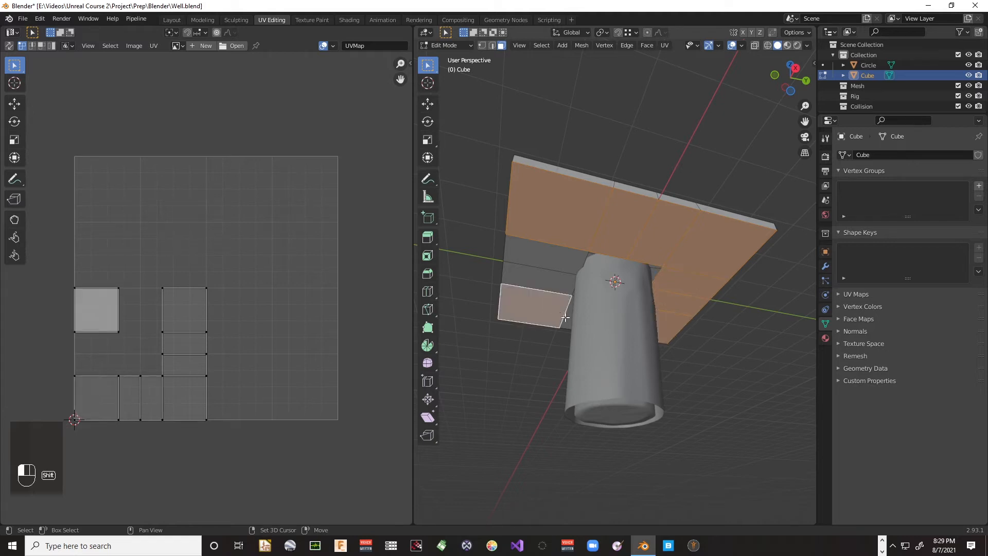
left_click(546, 262, "shift")
left_click(547, 259, "shift")
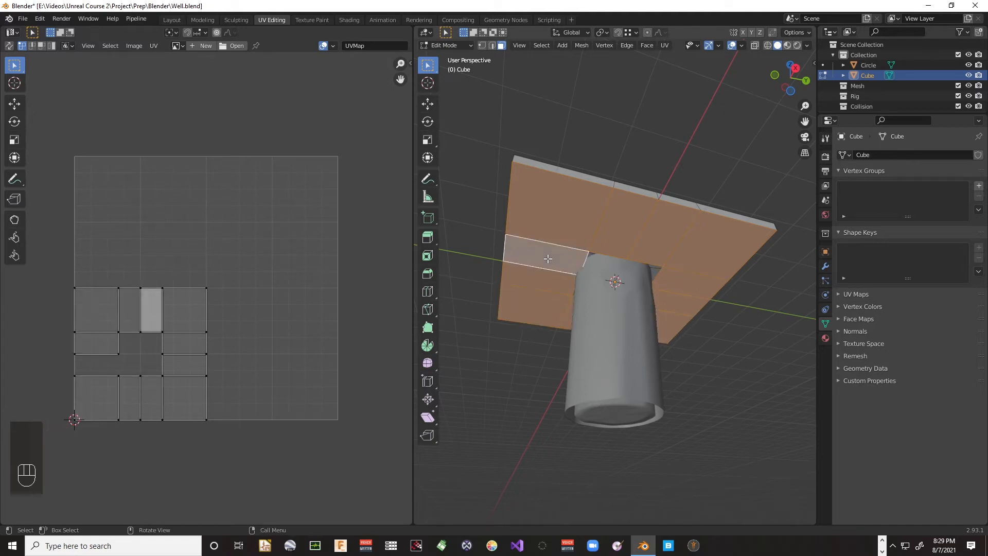
key("x")
left_click(548, 259)
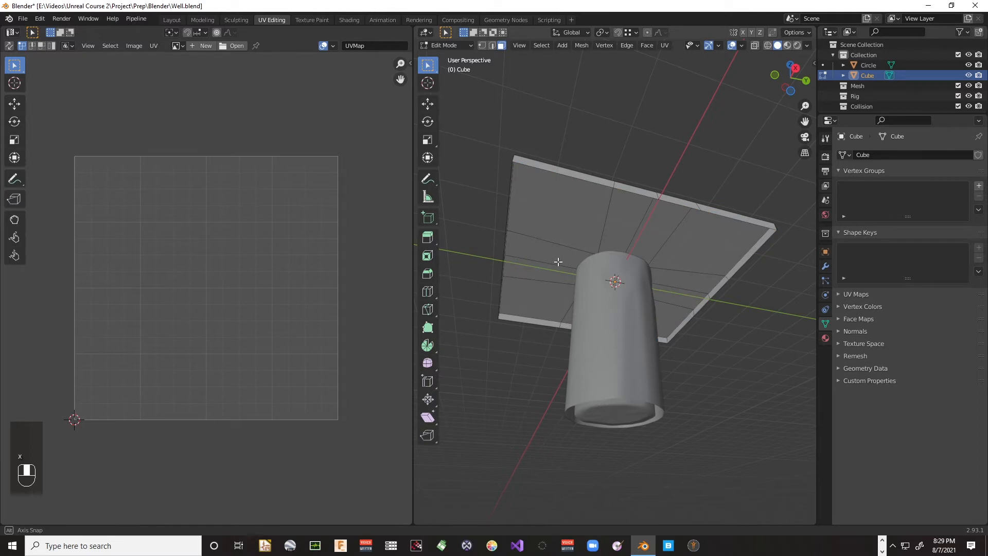
middle_click_drag(558, 263, 798, 256)
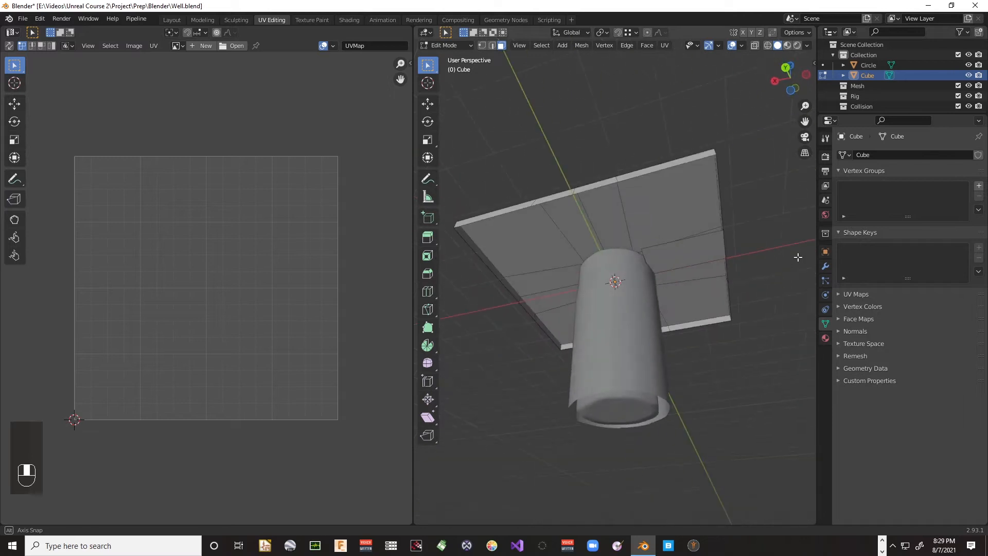
Step: Delete the underside face of the square slab between the well shaft and the slab's outer edge
left_click(695, 255)
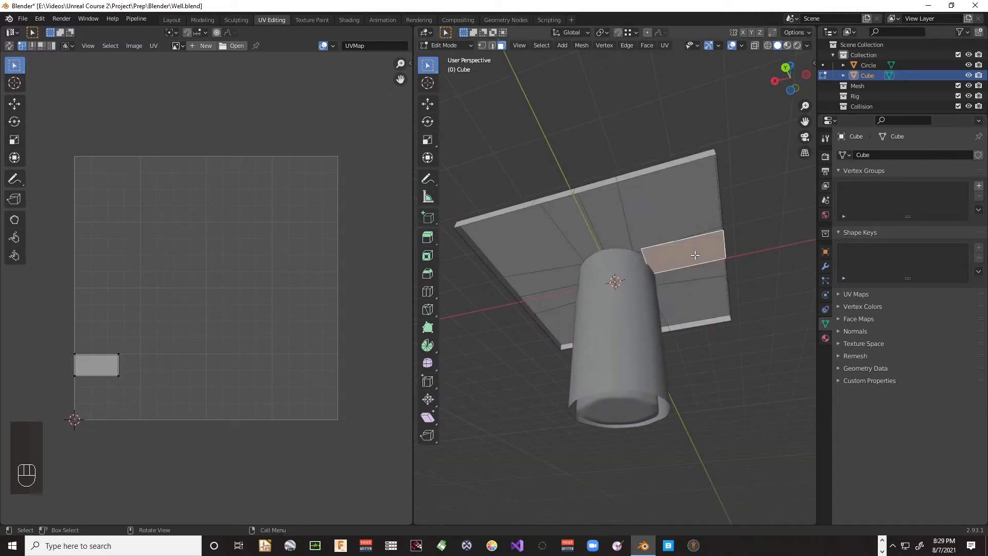
key("x")
left_click(695, 254)
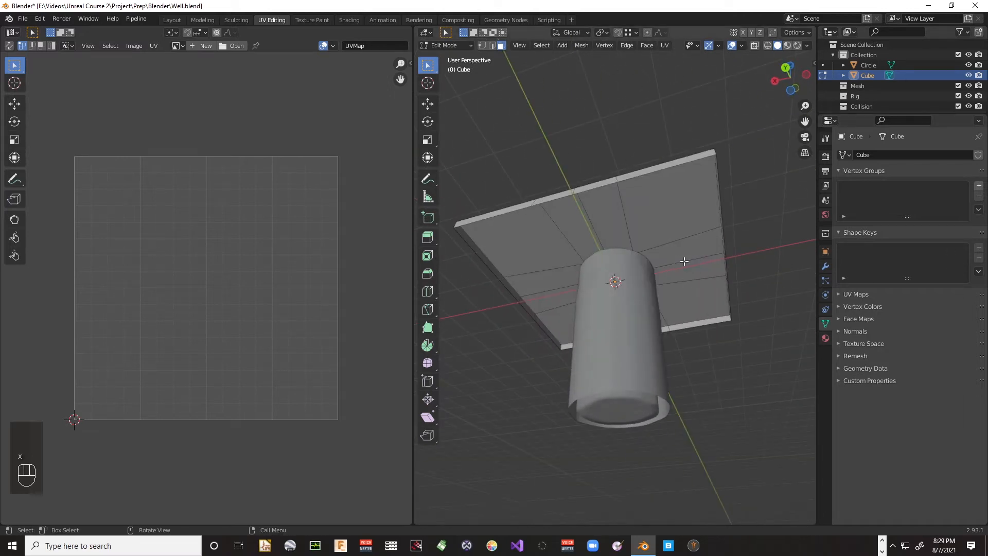
Step: Box-select the slab's side faces in the front orthographic view and switch the viewport shading to Wireframe
middle_click_drag(684, 261, 632, 320)
key("KP_1")
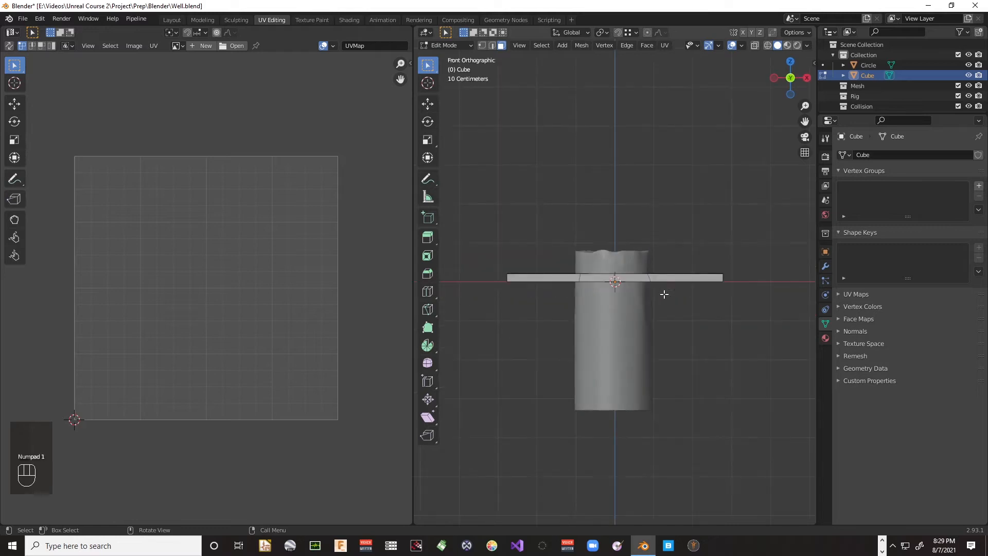
scroll(664, 292, "up", 3)
scroll(639, 290, "down", 2)
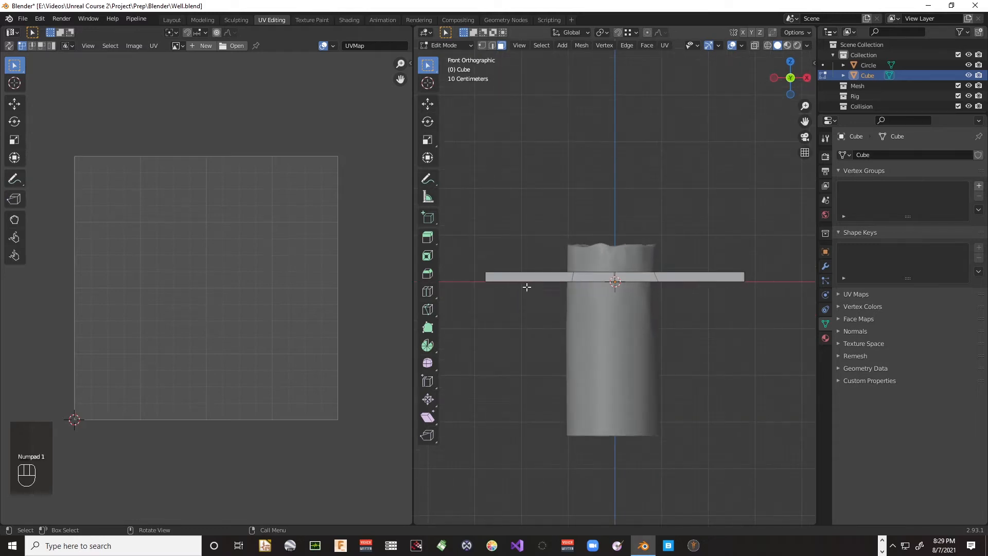
left_click_drag(476, 278, 758, 301)
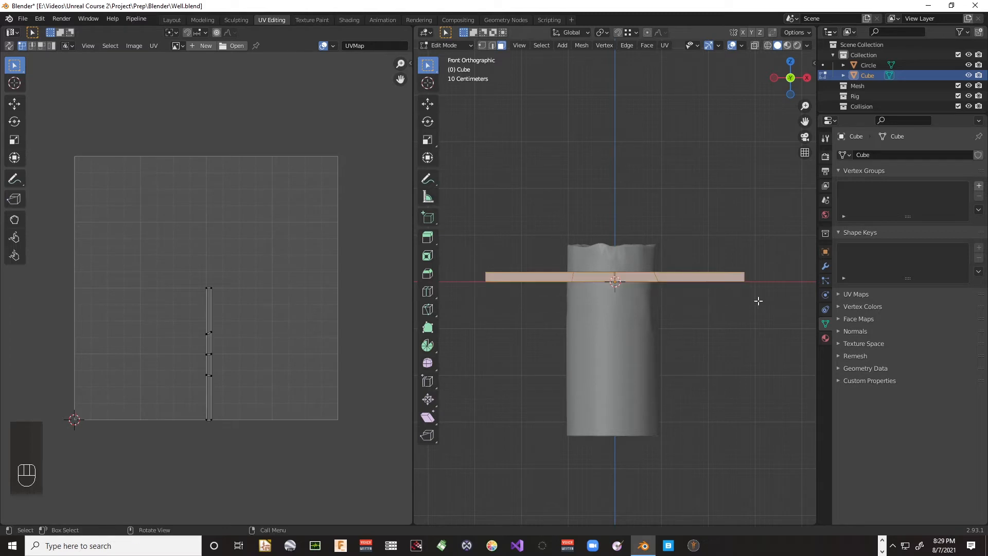
key("z")
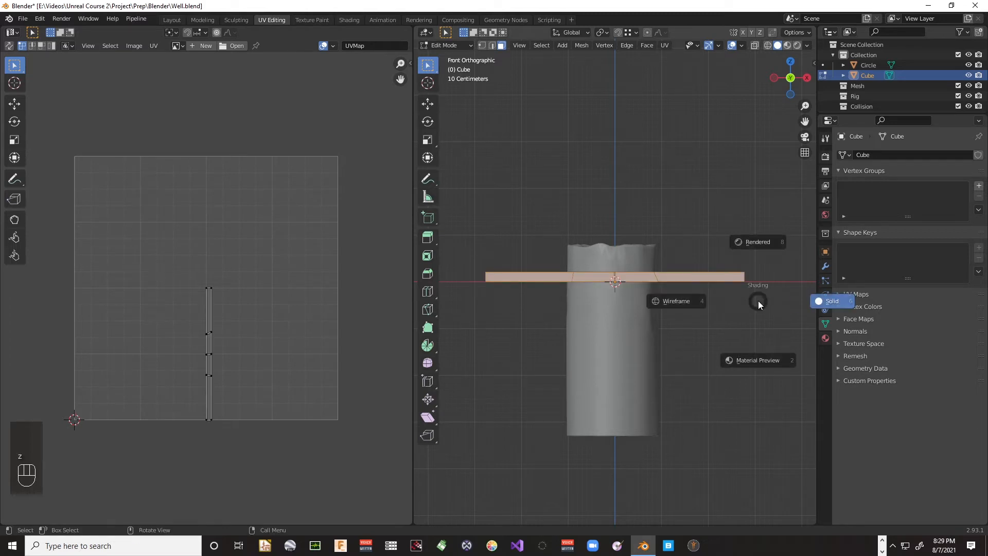
left_click(664, 296)
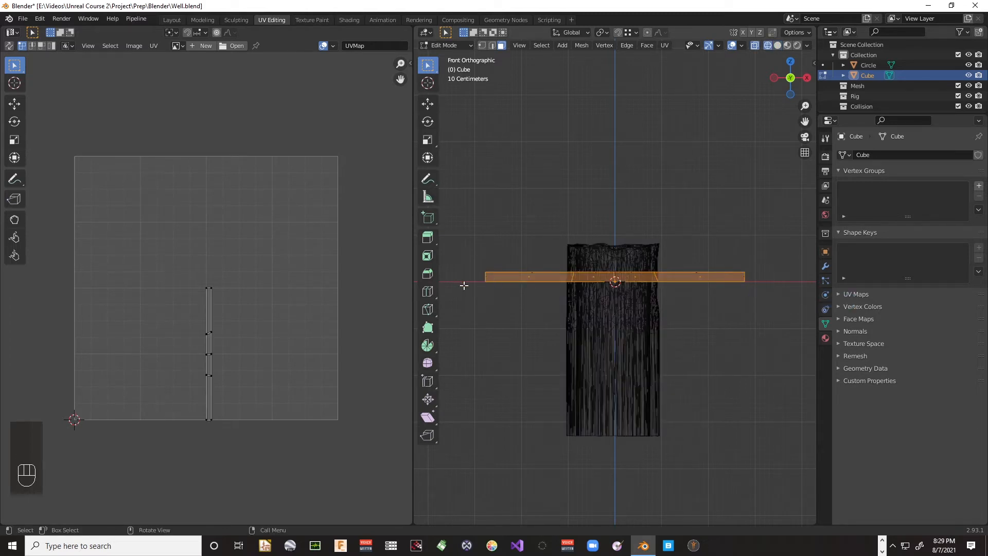
Step: Try to box-select the slab's lower boundary after clearing the selection in the front wireframe view
key("a")
key("a")
left_click_drag(477, 277, 754, 303)
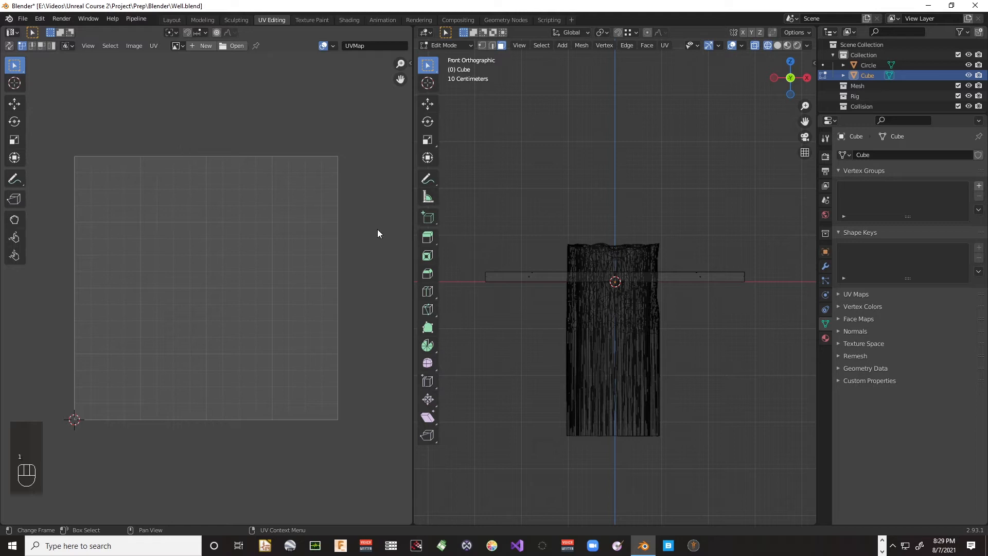
left_click_drag(477, 278, 752, 294)
scroll(731, 296, "up", 2)
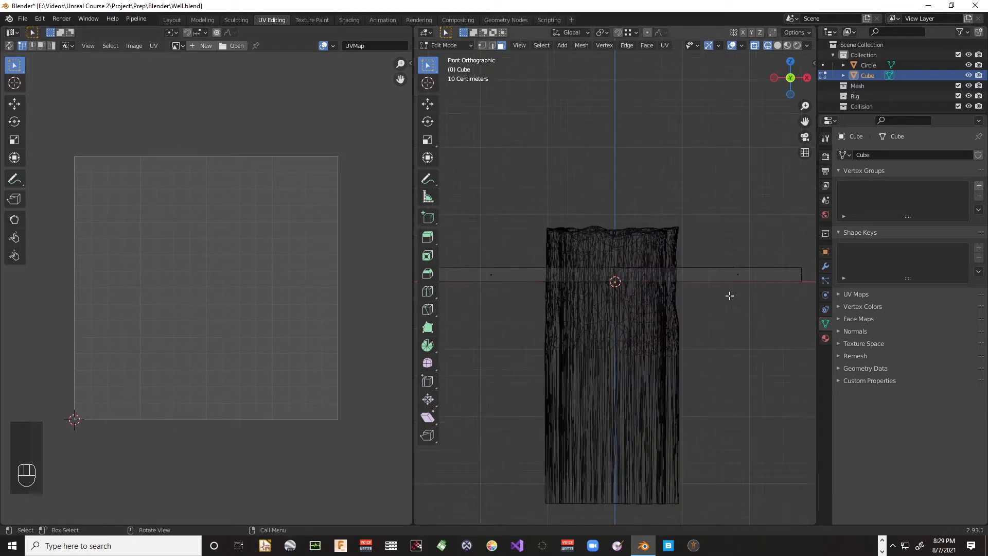
scroll(730, 296, "down", 1)
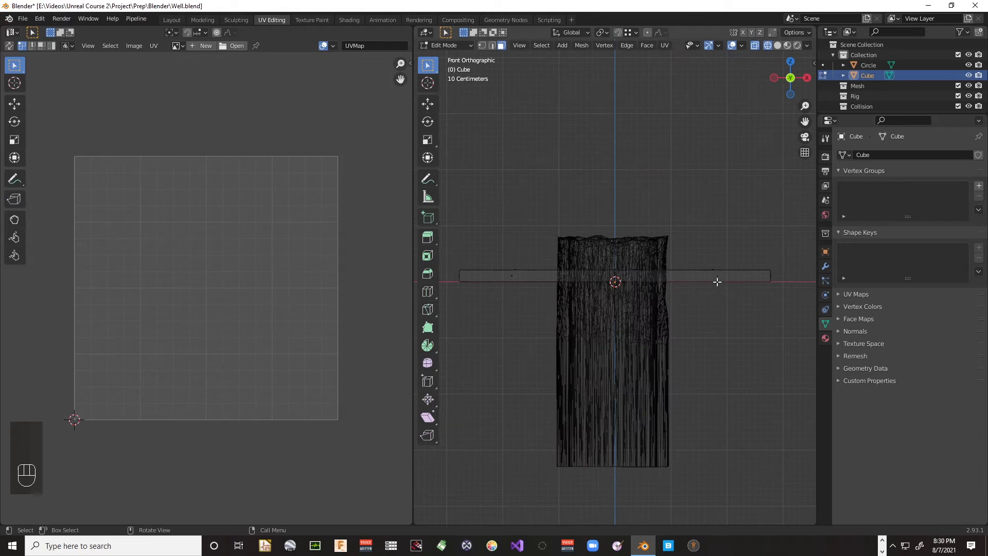
scroll(718, 287, "up", 1)
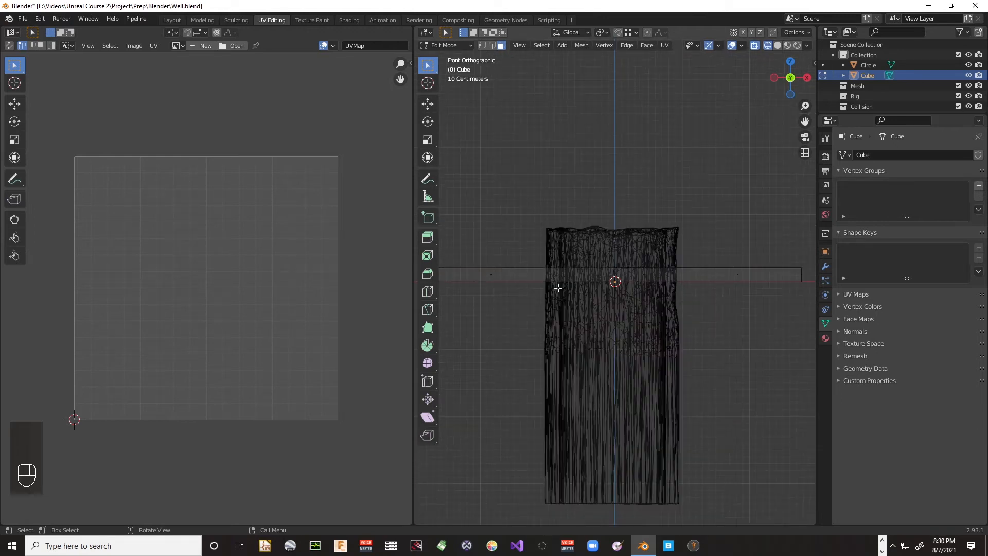
scroll(511, 291, "down", 1)
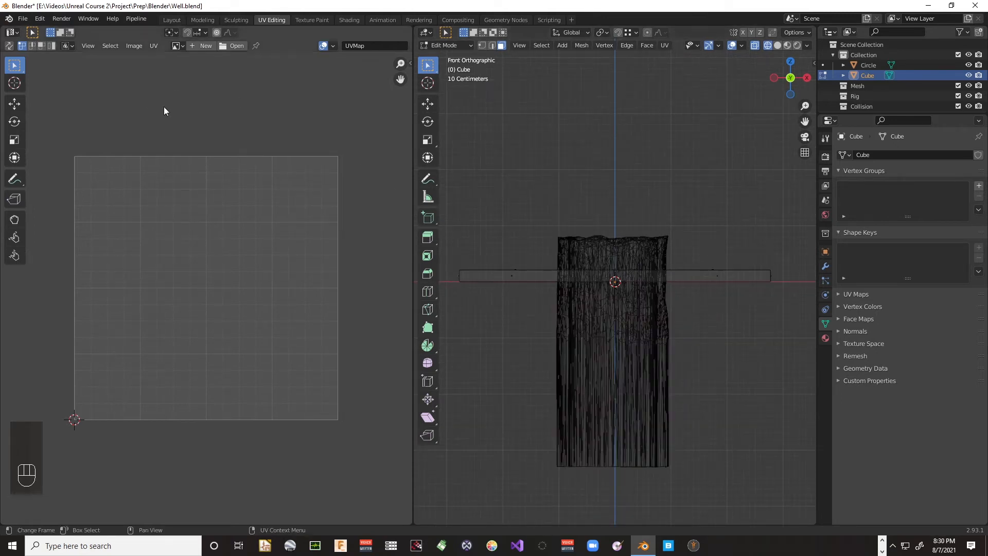
Step: In the Layout workspace, move the slab's bottom vertices straight down along global Z to make the slab several times thicker
left_click(170, 20)
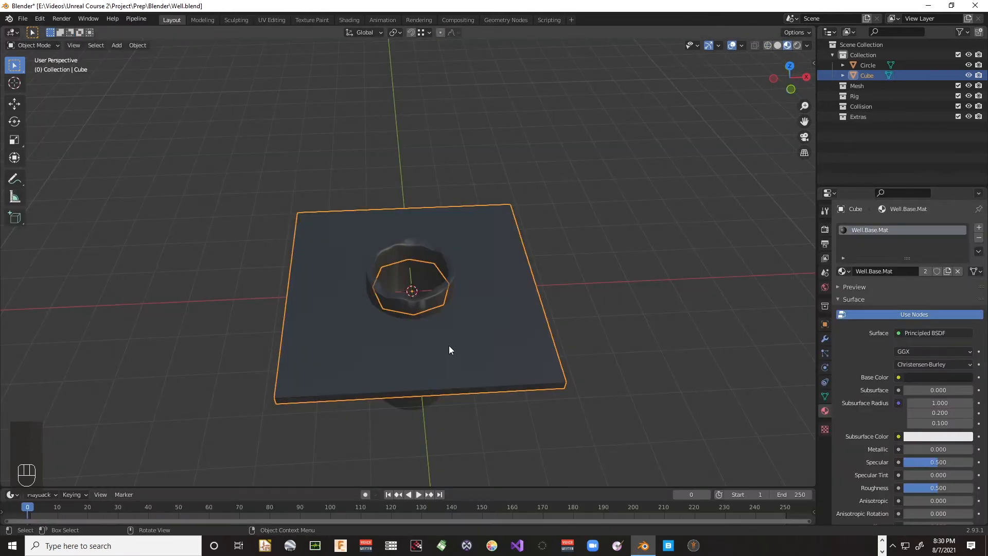
key("Tab")
key("KP_1")
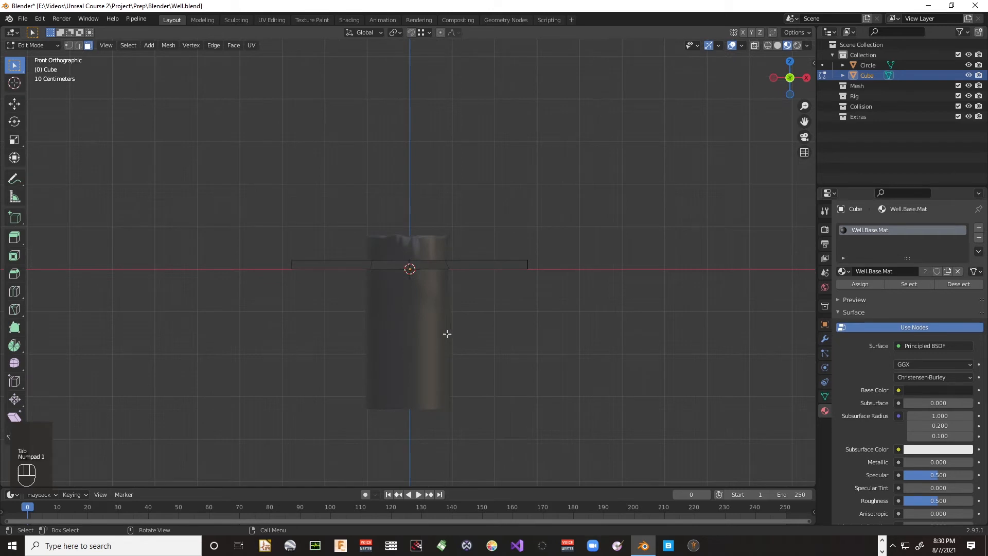
scroll(447, 333, "up", 4)
key("z")
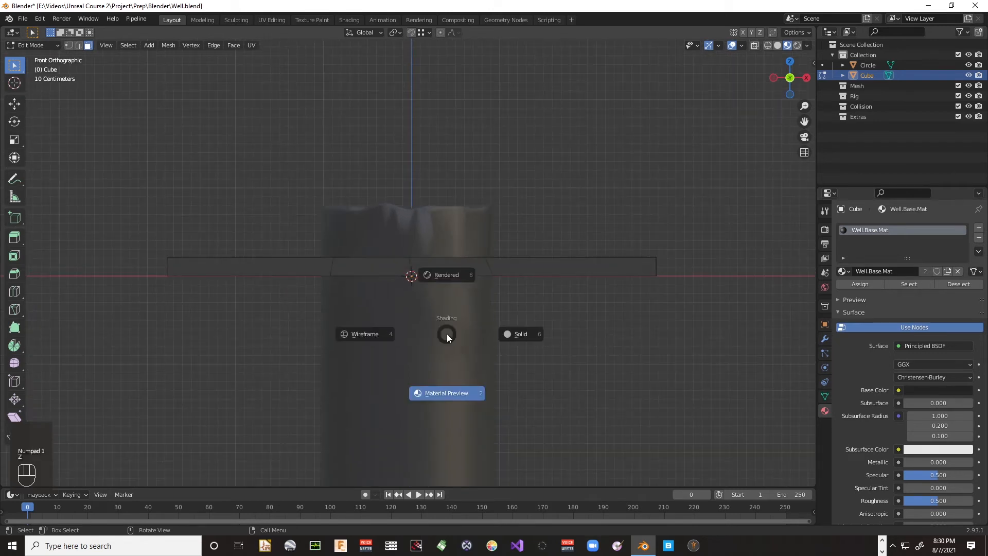
left_click(366, 335)
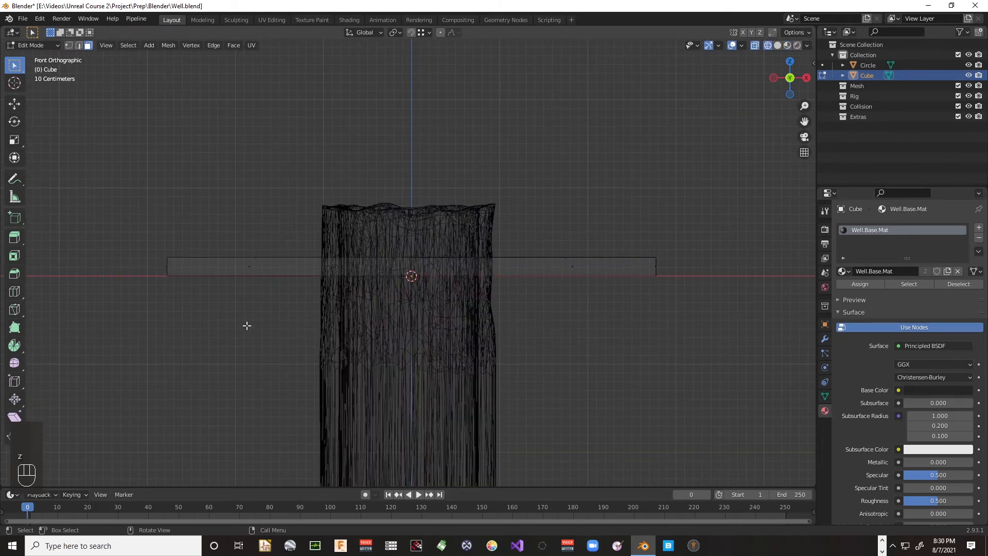
left_click_drag(156, 269, 695, 286)
key("1")
left_click_drag(145, 270, 683, 284)
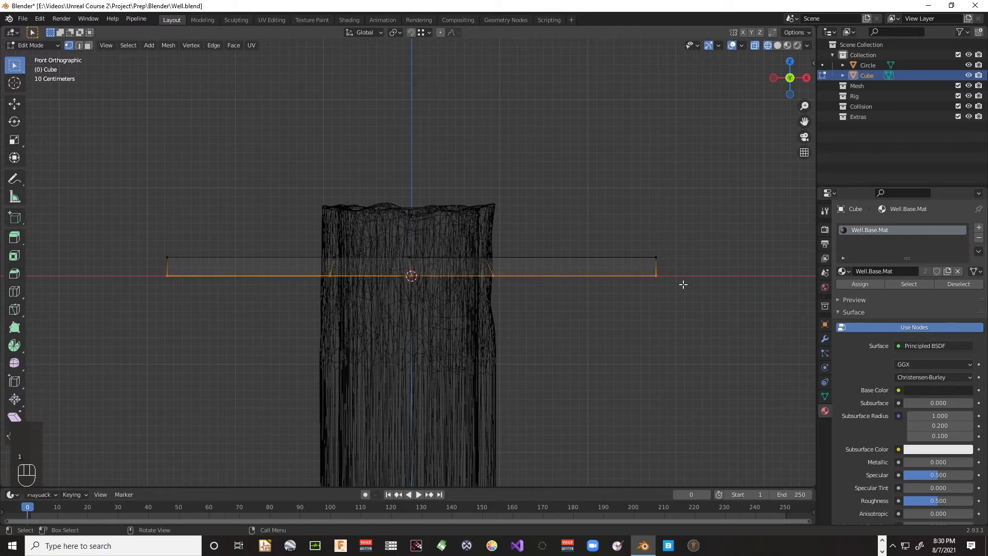
key("g")
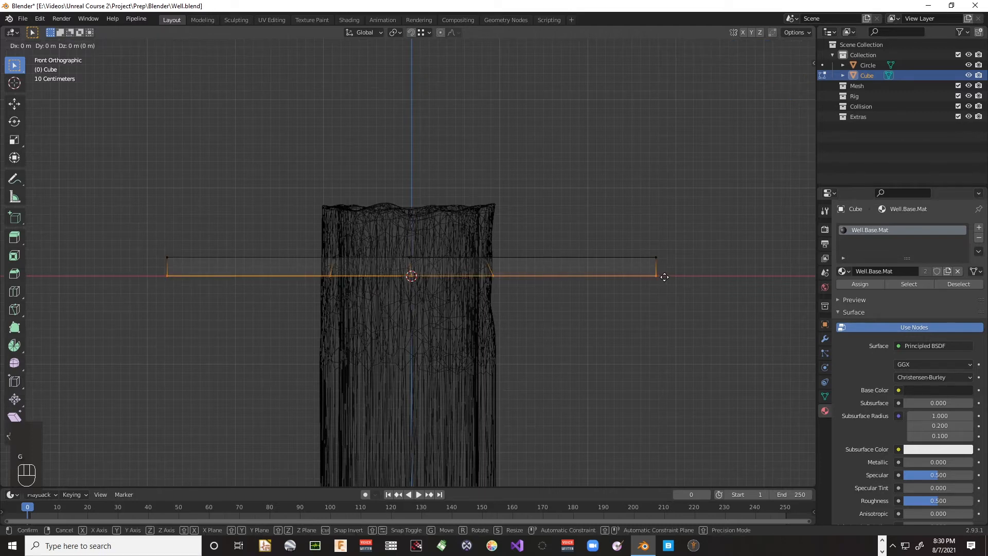
key("z")
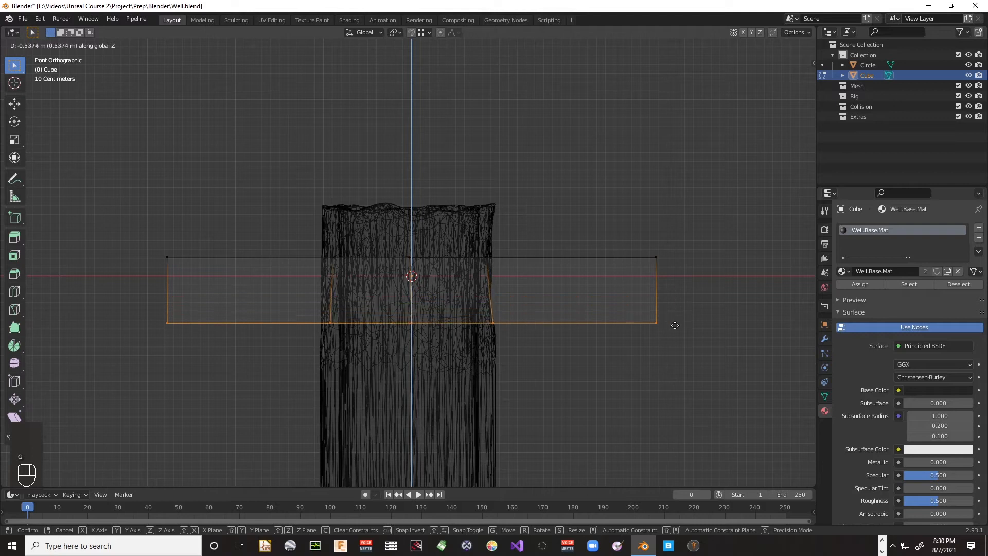
right_click(679, 363)
Step: Return the slab to Object Mode and display the well in Material Preview shading
middle_click_drag(550, 280, 543, 300)
key("Tab")
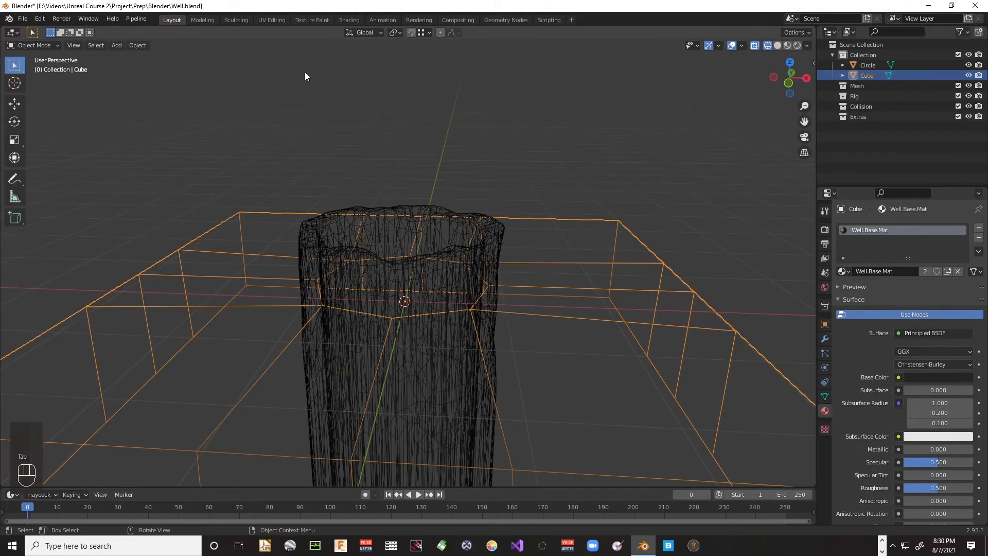
key("z")
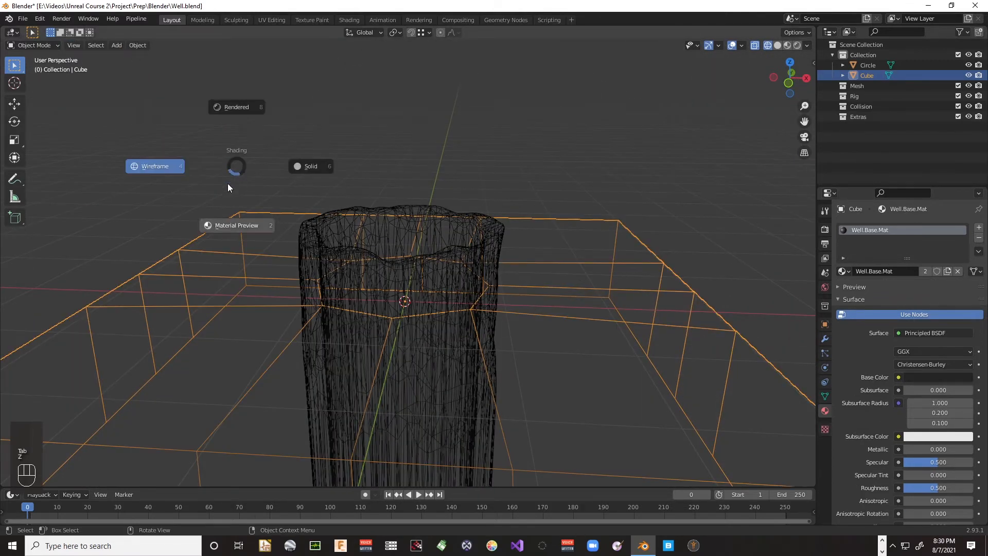
left_click(301, 172)
key("z")
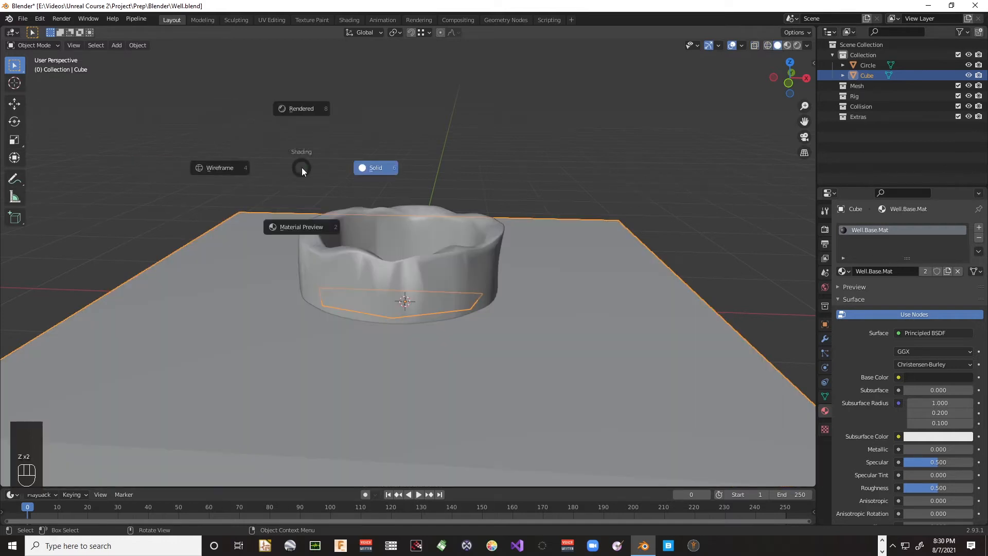
left_click(301, 225)
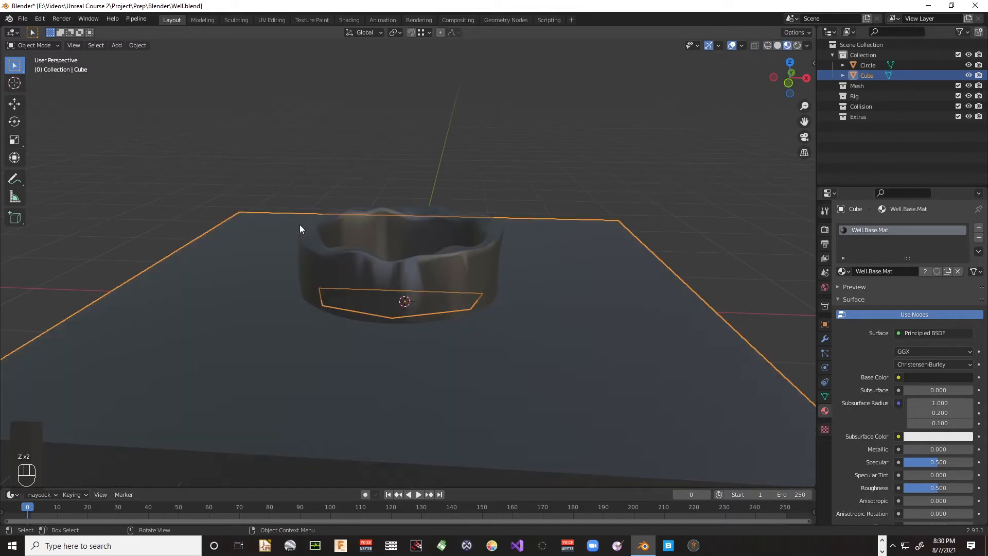
scroll(302, 208, "down", 4)
middle_click_drag(303, 205, 403, 236)
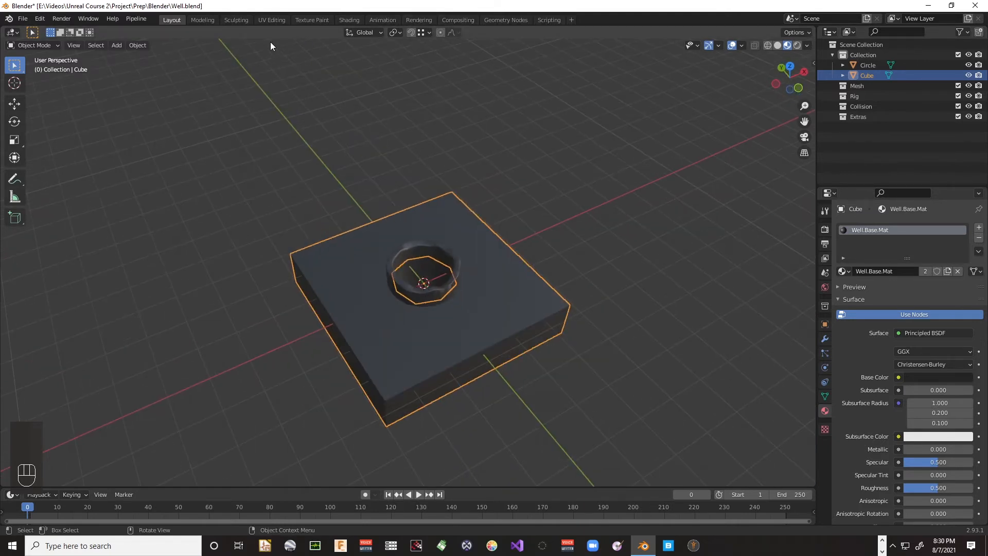
Step: In the UV Editing workspace, unwrap the whole slab mesh with Smart UV Project using the default settings
left_click(272, 20)
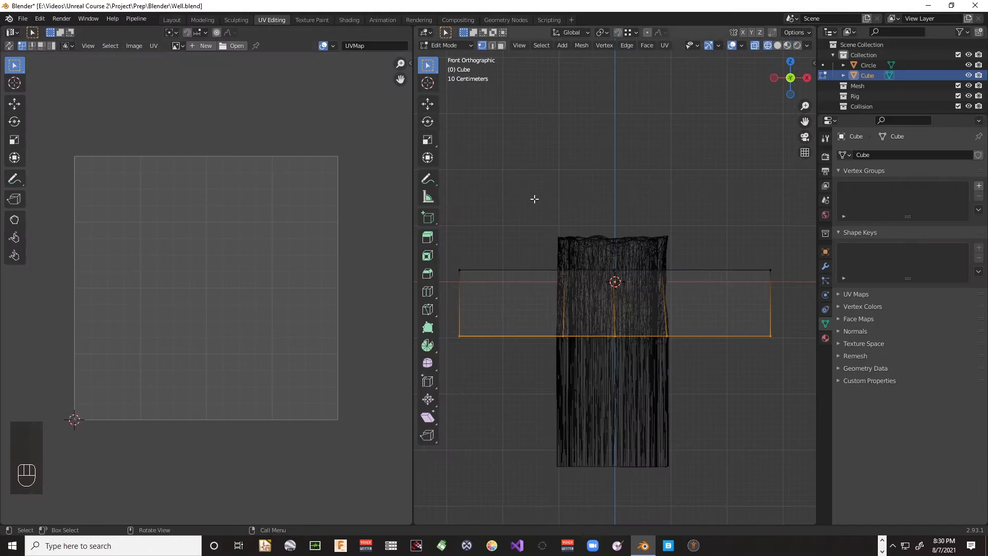
key("a")
key("a")
key("a")
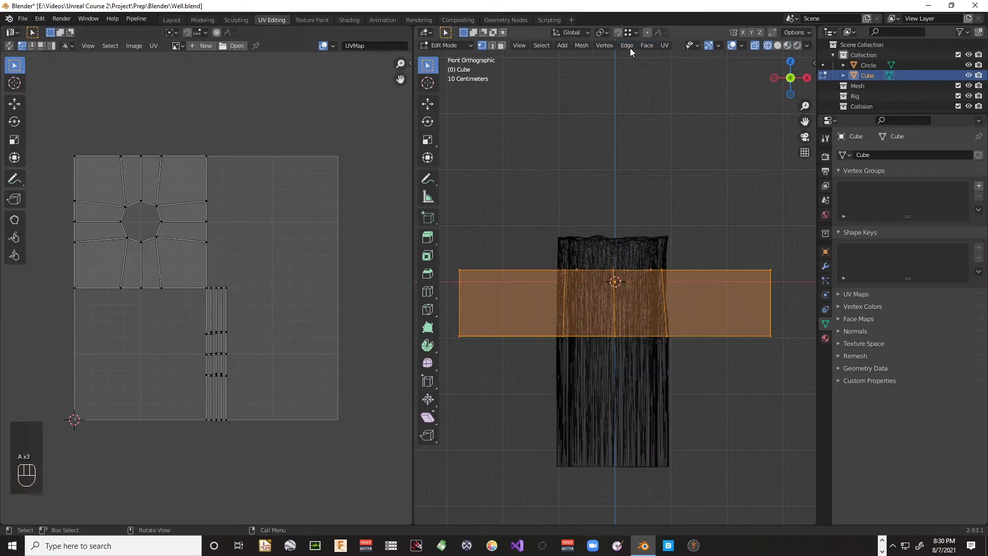
left_click(666, 46)
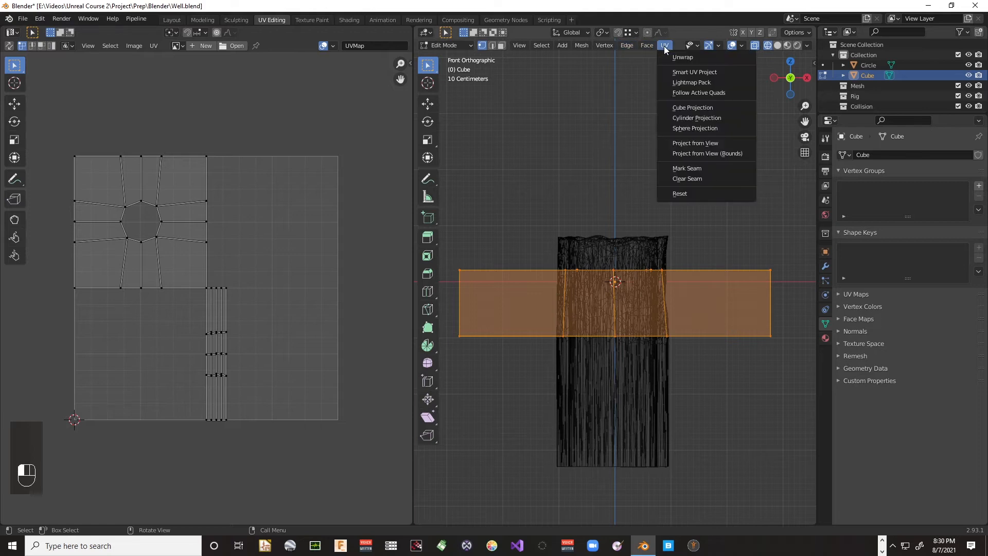
left_click(668, 73)
left_click(681, 152)
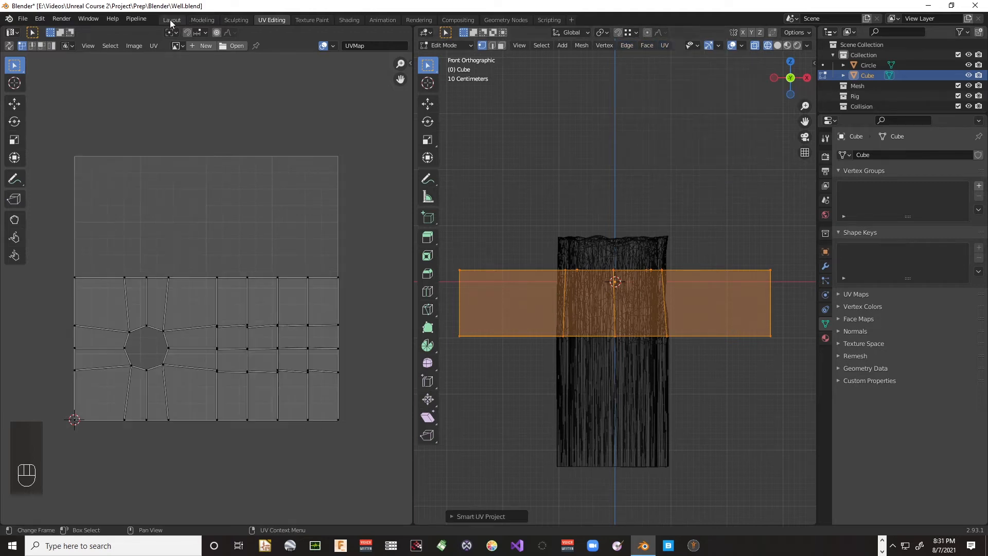
Step: Select both the well shaft and the slab in the Layout workspace and save the Blender file
left_click(170, 19)
scroll(341, 250, "up", 2)
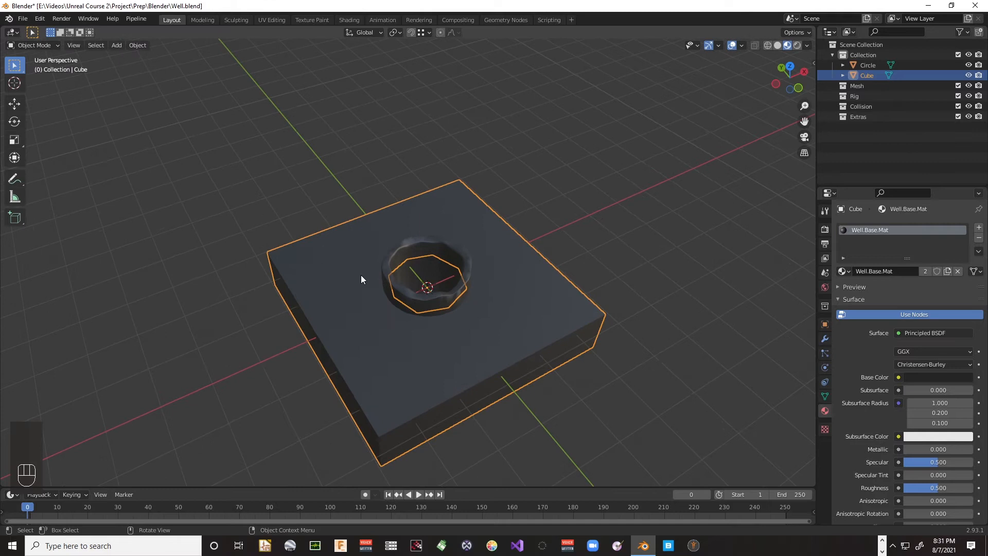
key("a")
key("a")
key("a")
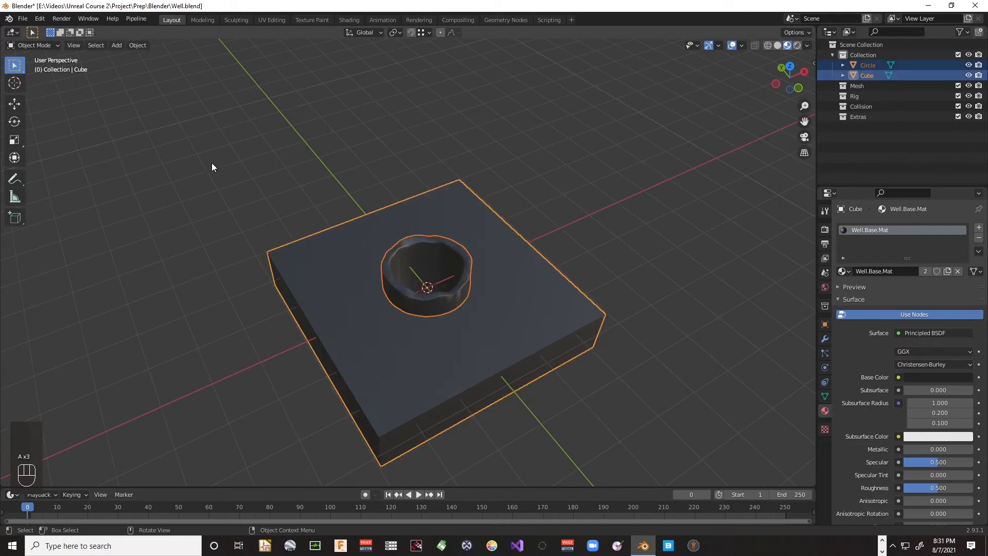
key("ctrl")
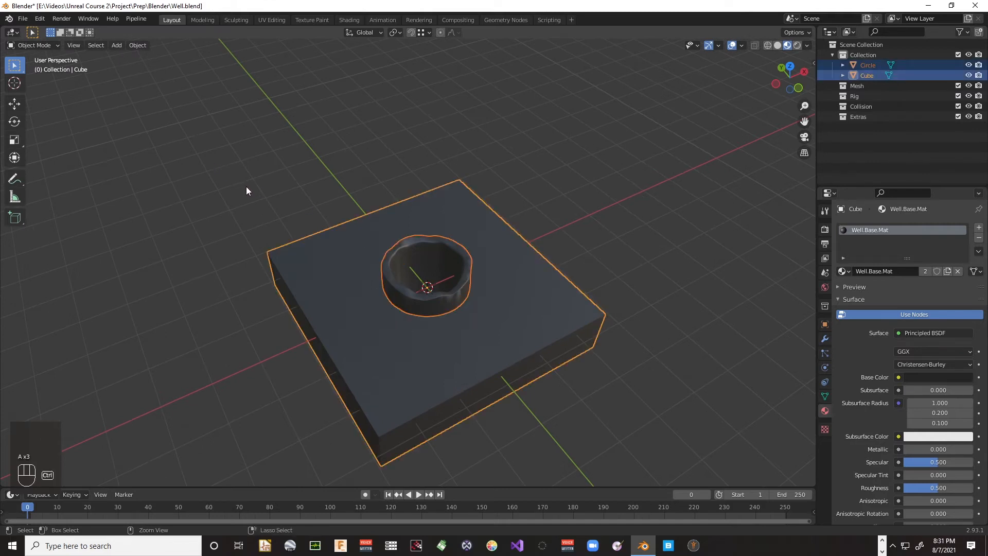
key("ctrl+s")
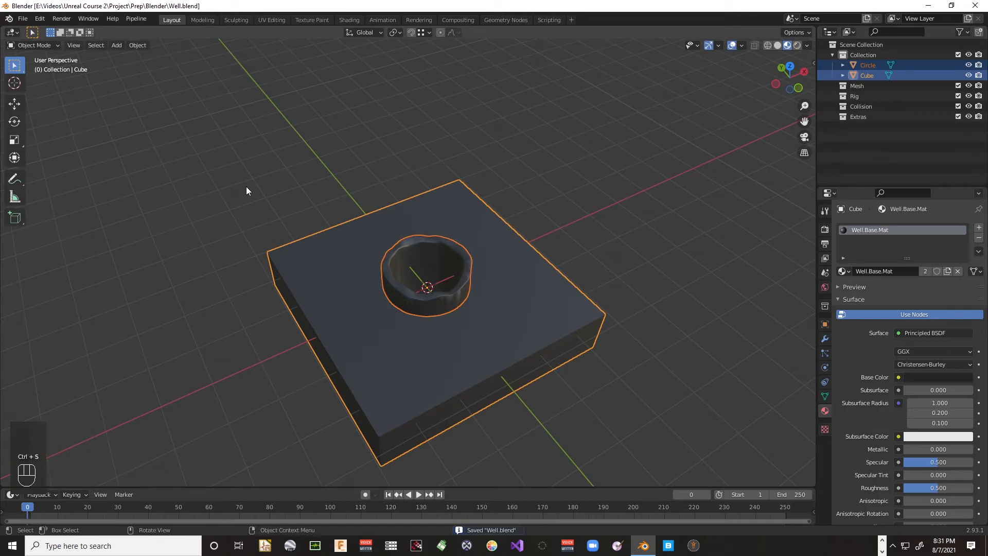
Step: Start an FBX export of the well and set the transform axes to Y Forward and Z Up
left_click(22, 18)
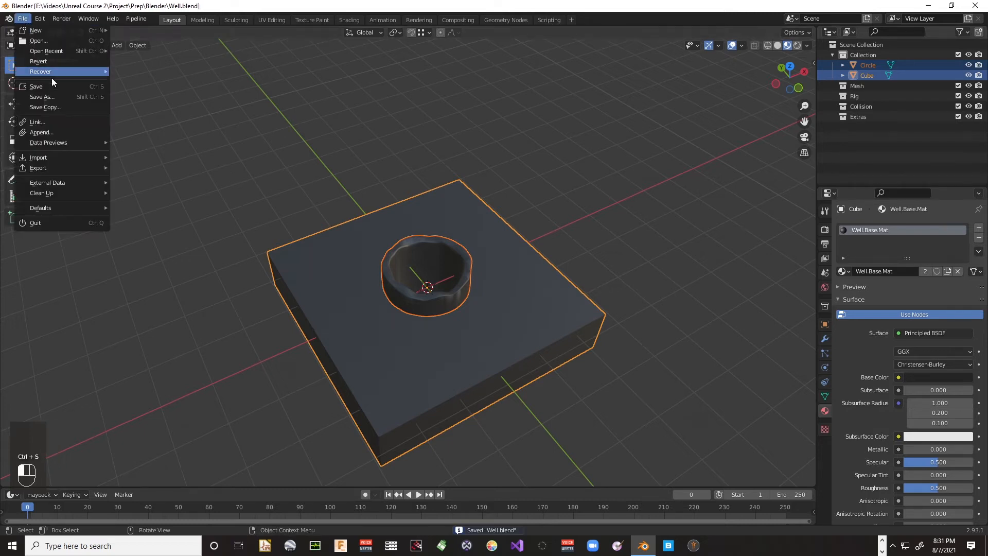
left_click(22, 18)
mouse_move(52, 168)
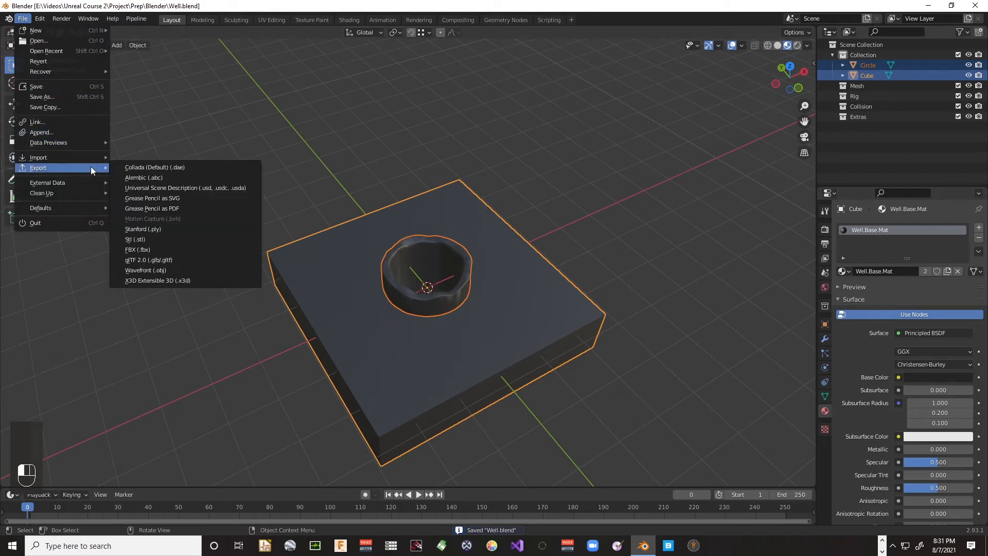
left_click(157, 249)
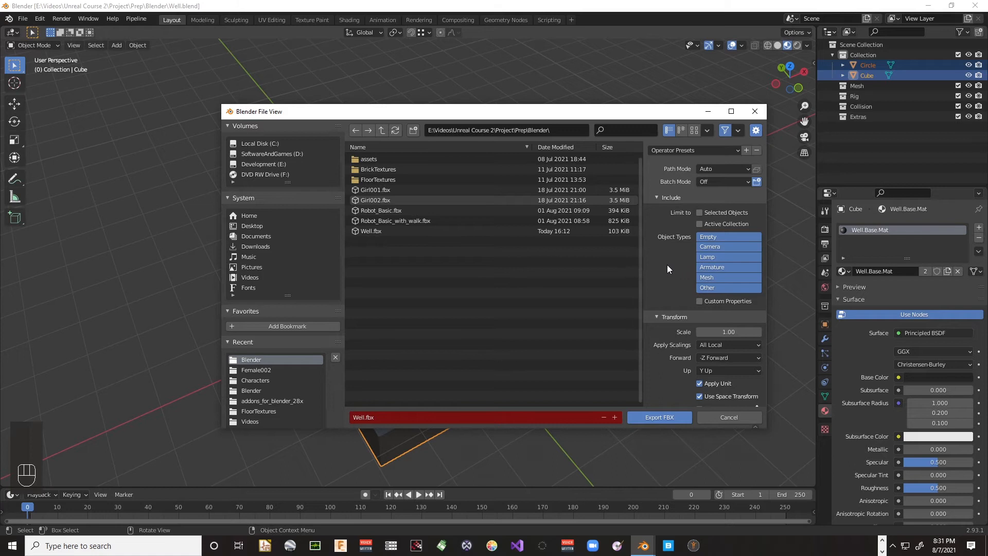
scroll(667, 265, "down", 2)
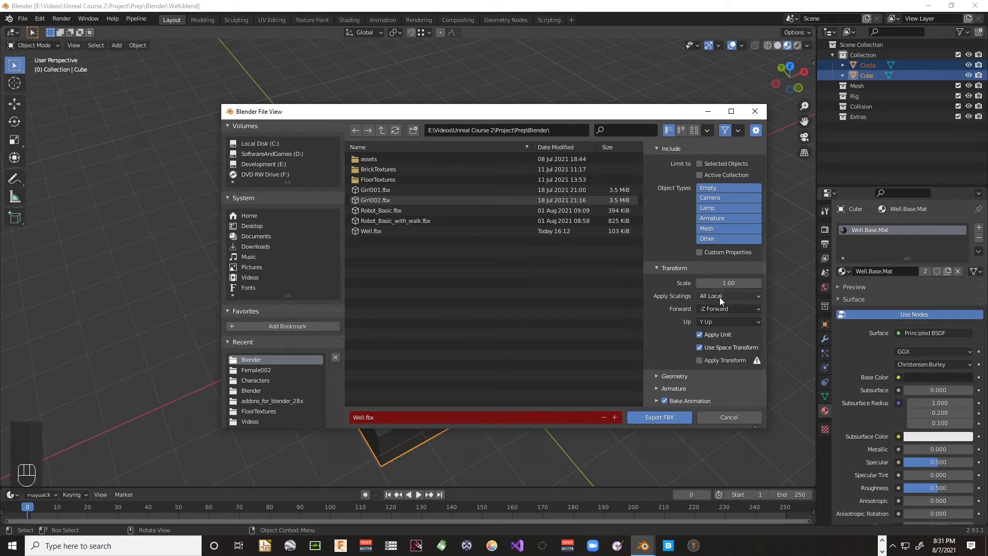
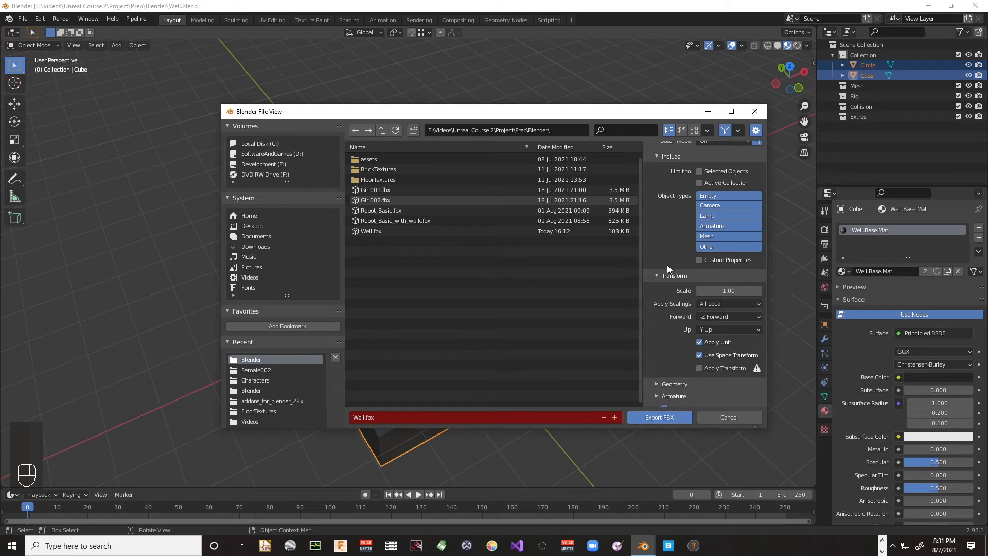
left_click(717, 309)
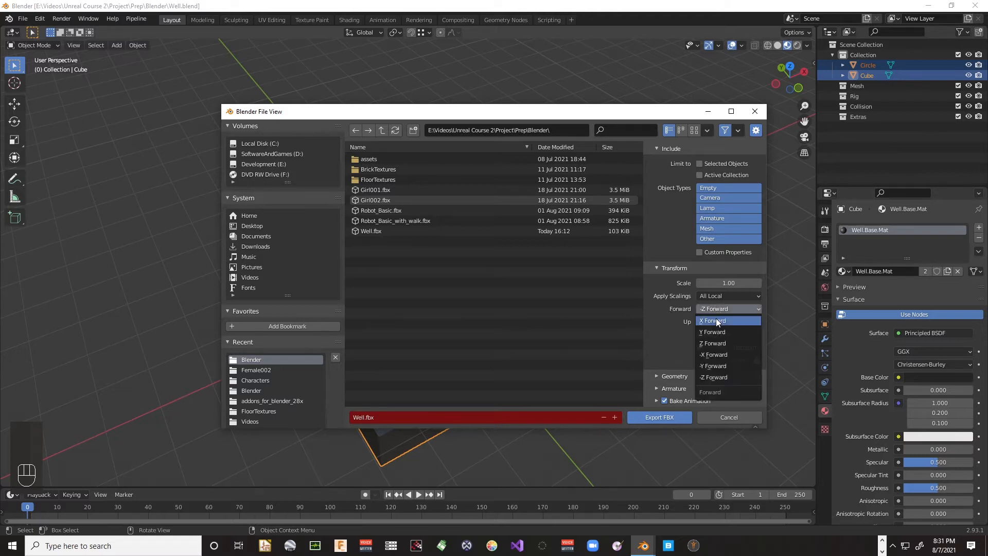
left_click(715, 332)
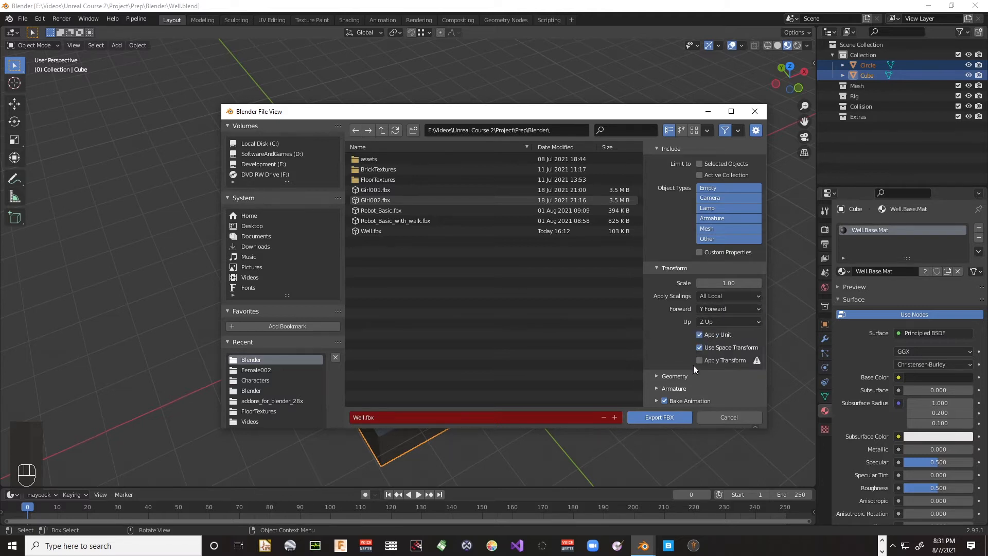
Step: Set the geometry smoothing to Face, export over Well.fbx in the Prep\Blender folder, and save the Blender file
left_click(657, 376)
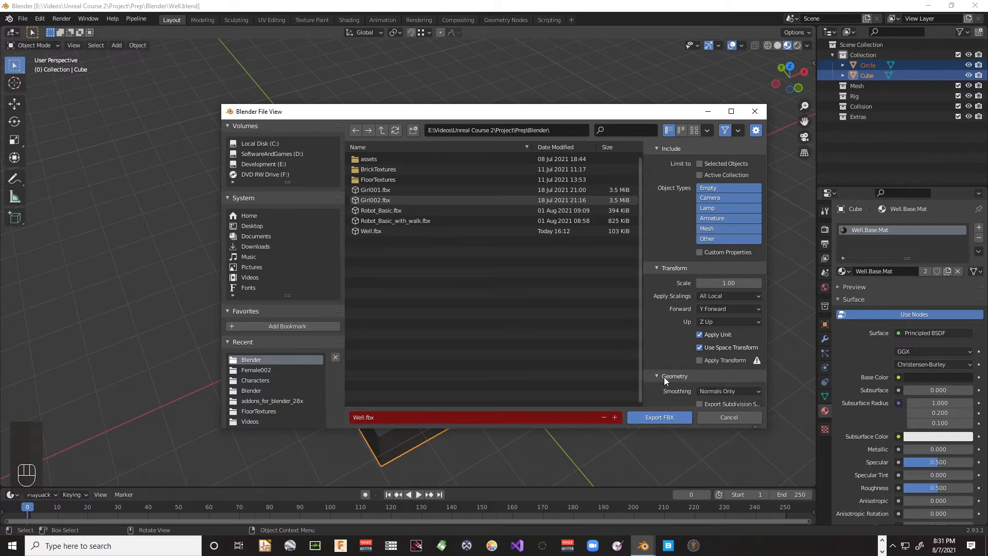
left_click(715, 391)
left_click(716, 367)
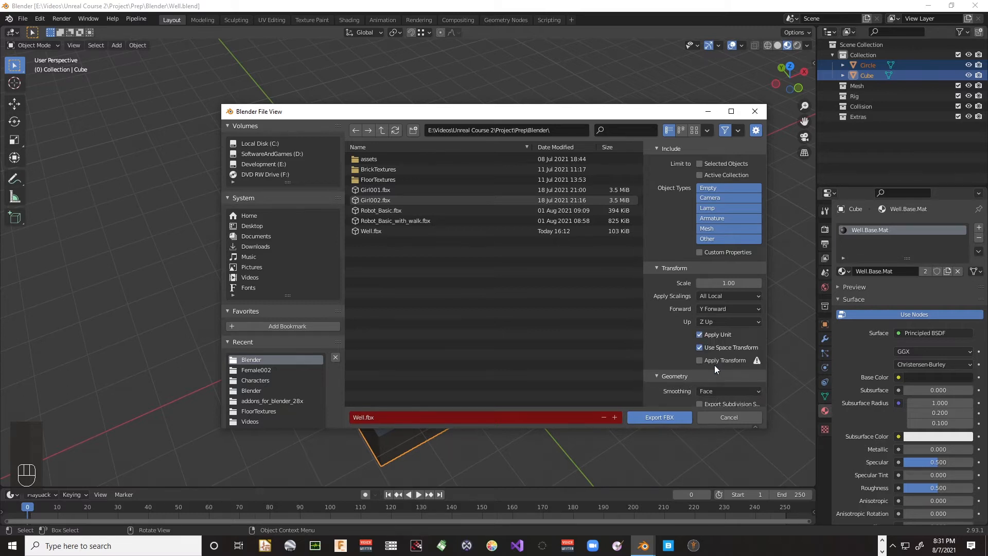
scroll(654, 357, "down", 3)
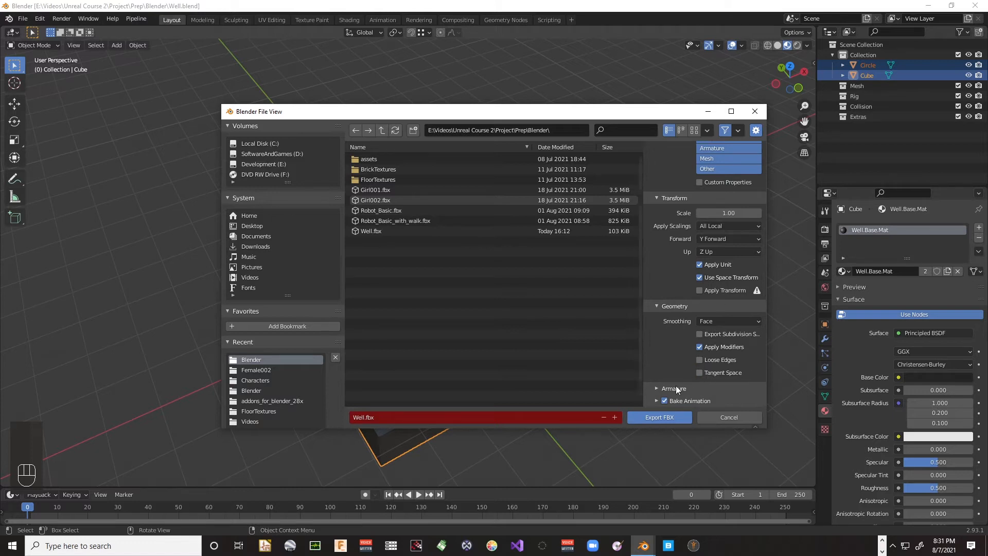
left_click(663, 417)
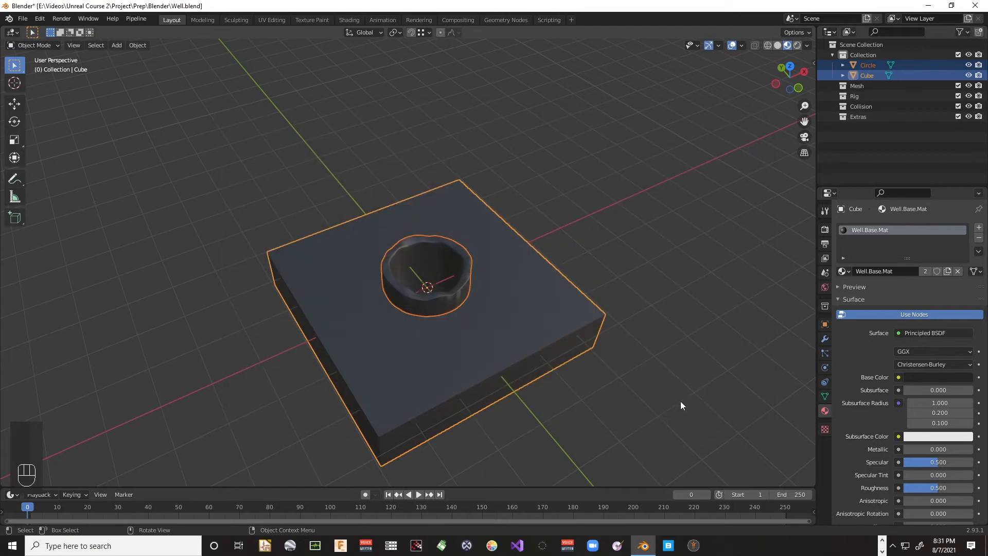
left_click(23, 19)
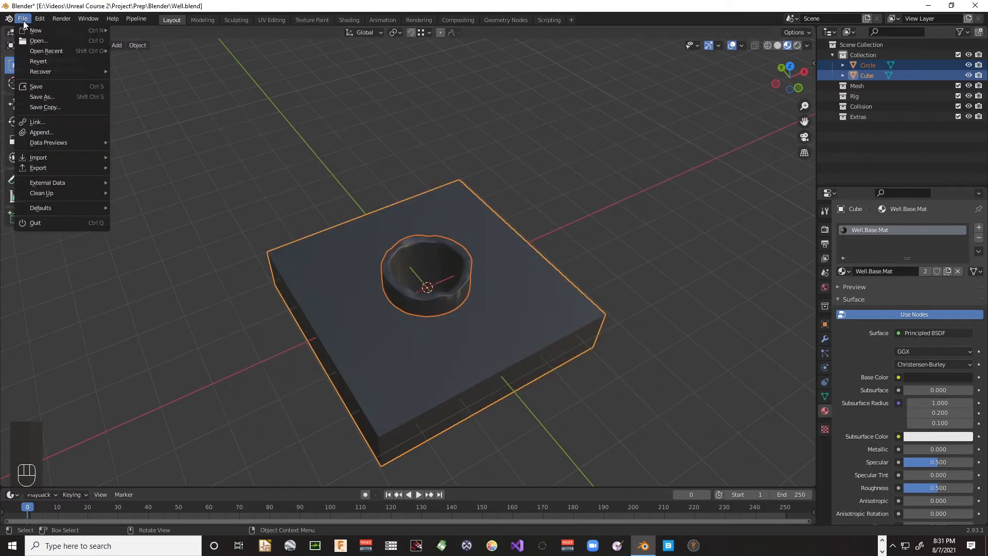
left_click(54, 88)
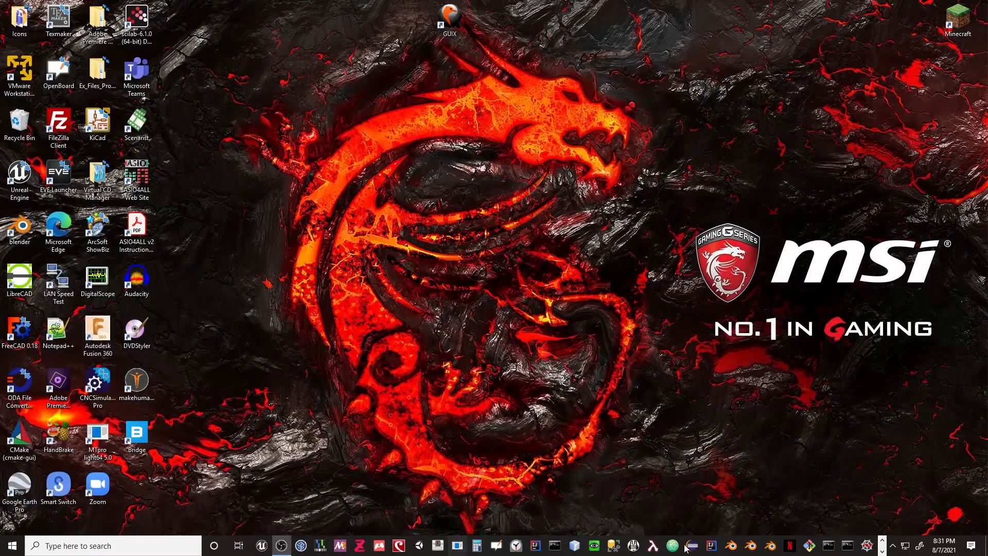
Step: Switch to Unreal Editor and reimport the Well static mesh, resetting its conflicting materials to the FBX
left_click(882, 551)
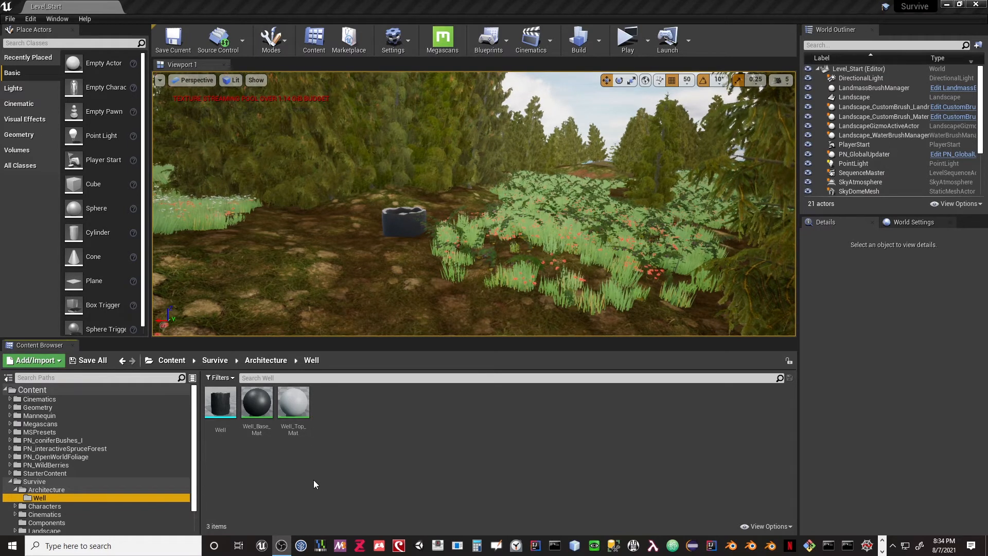
right_click(219, 401)
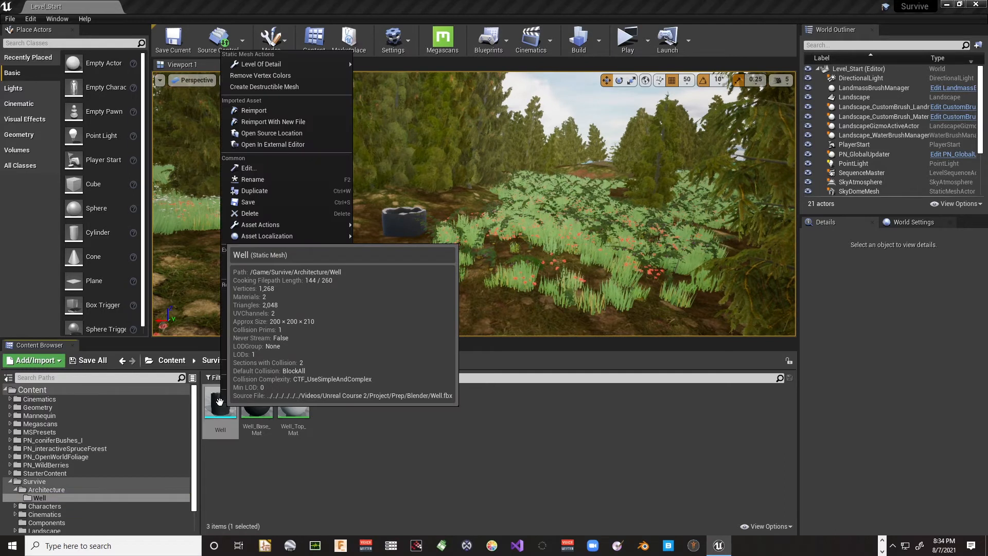
left_click(249, 113)
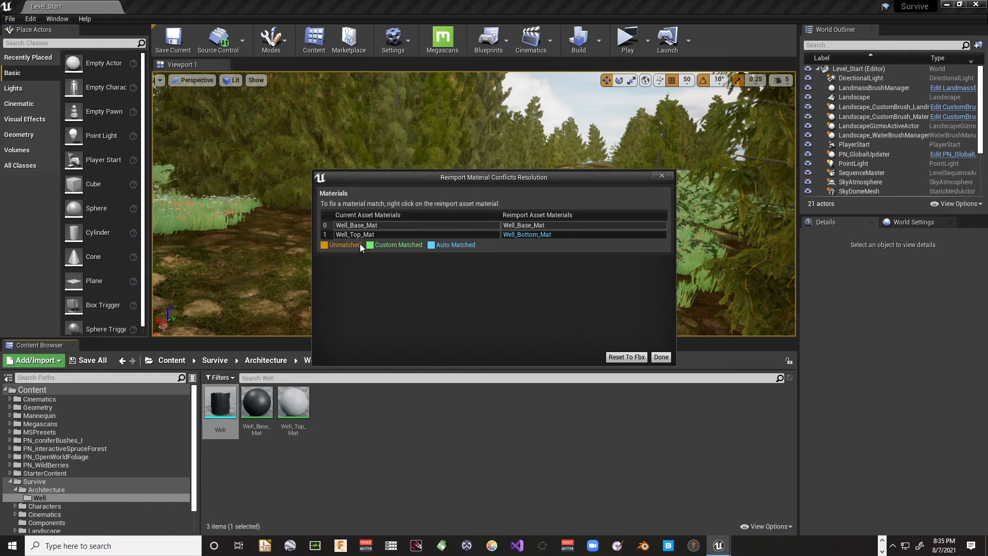
left_click(628, 357)
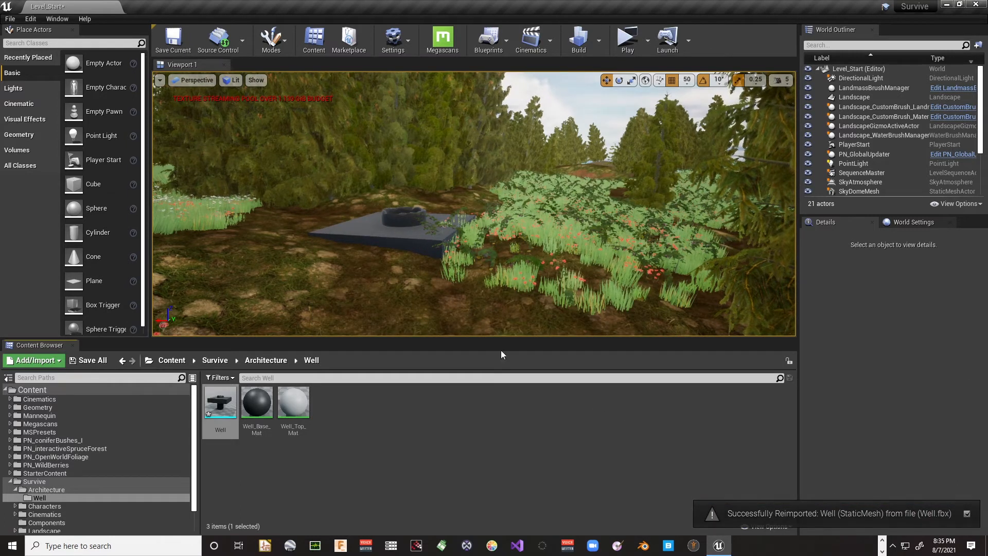
Step: Inspect the reimported well and slab from above in the level and select the Well actor
right_click_drag(370, 263, 405, 265)
right_click_drag(349, 224, 348, 225)
right_click_drag(450, 221, 450, 220)
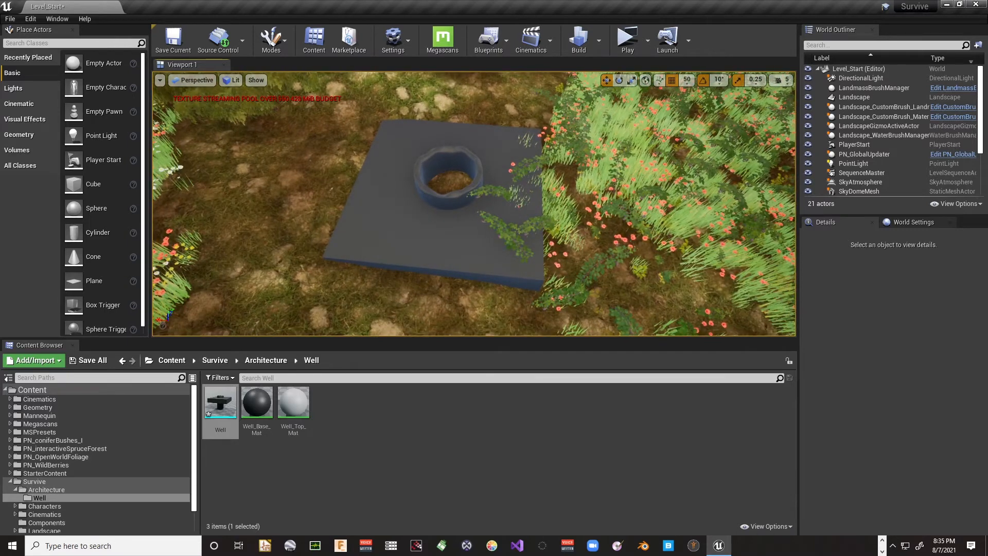
left_click(441, 222)
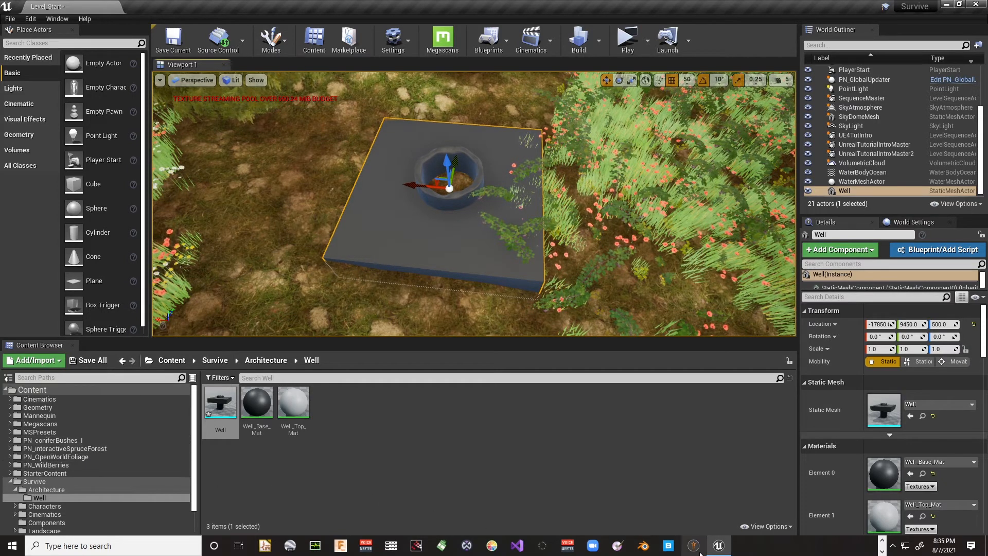
Step: Switch to Quixel Bridge, maximize its window, and search the library for "rock wall" with the asset type limited to Surfaces
left_click(667, 548)
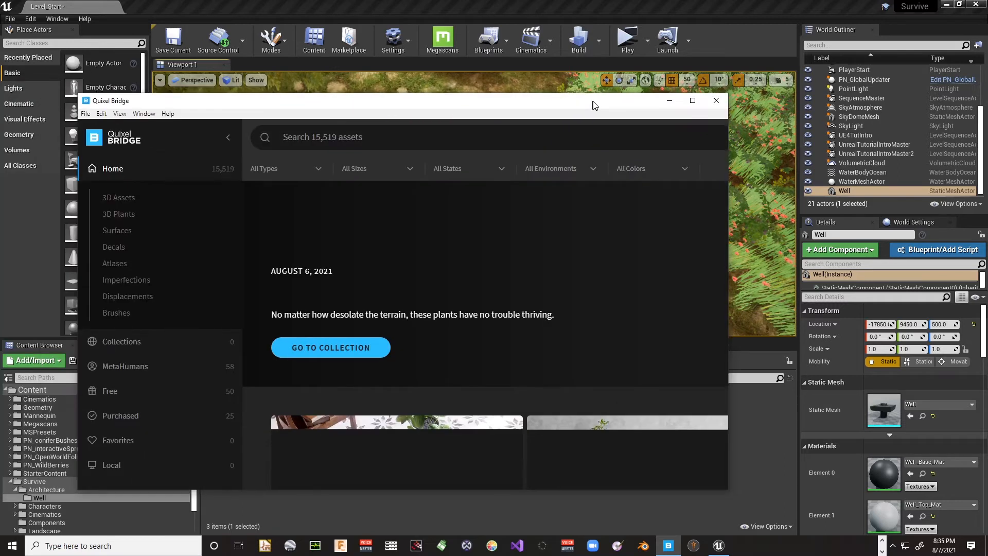
left_click_drag(595, 106, 612, 104)
double_click(611, 104)
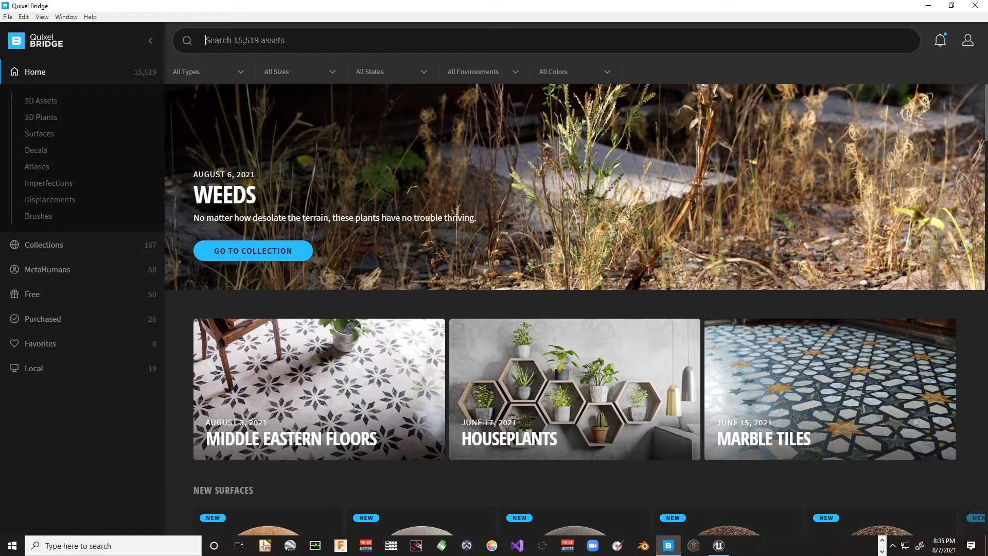
left_click(237, 43)
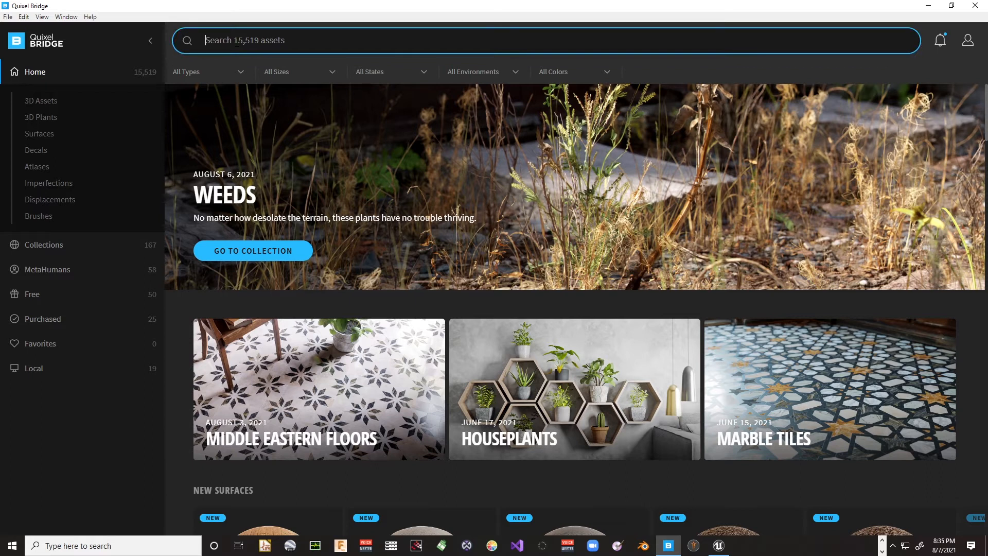
type("roc")
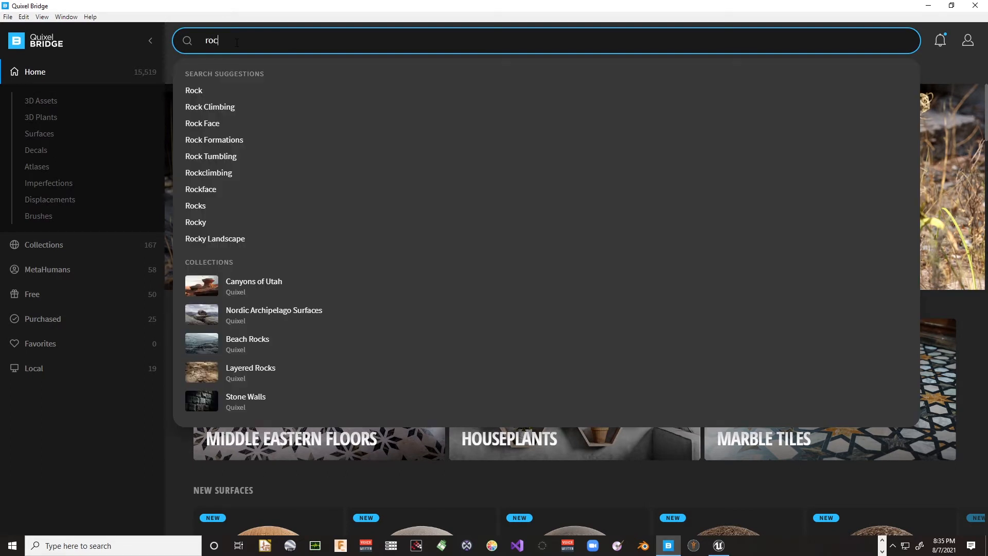
type("k wall")
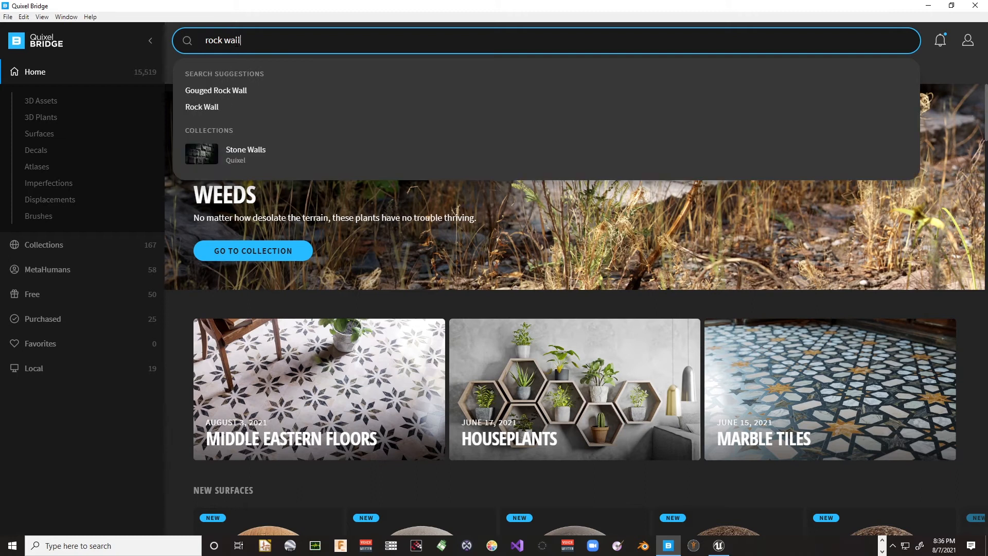
key("Return")
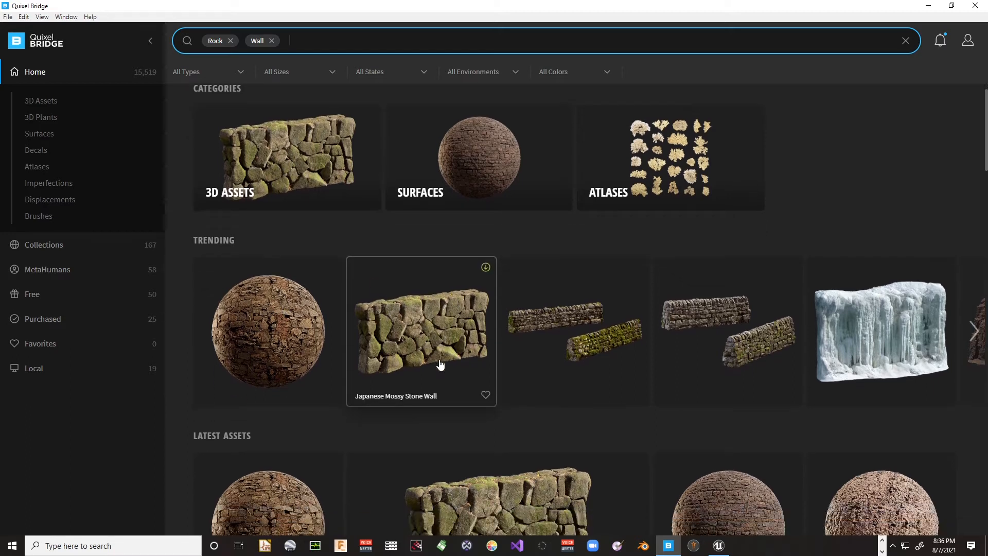
left_click(230, 78)
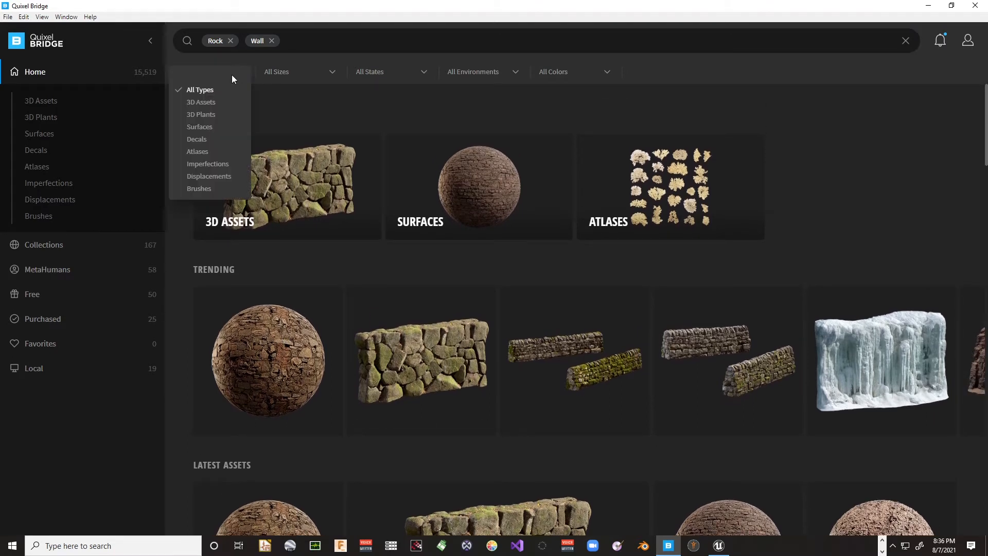
left_click(215, 129)
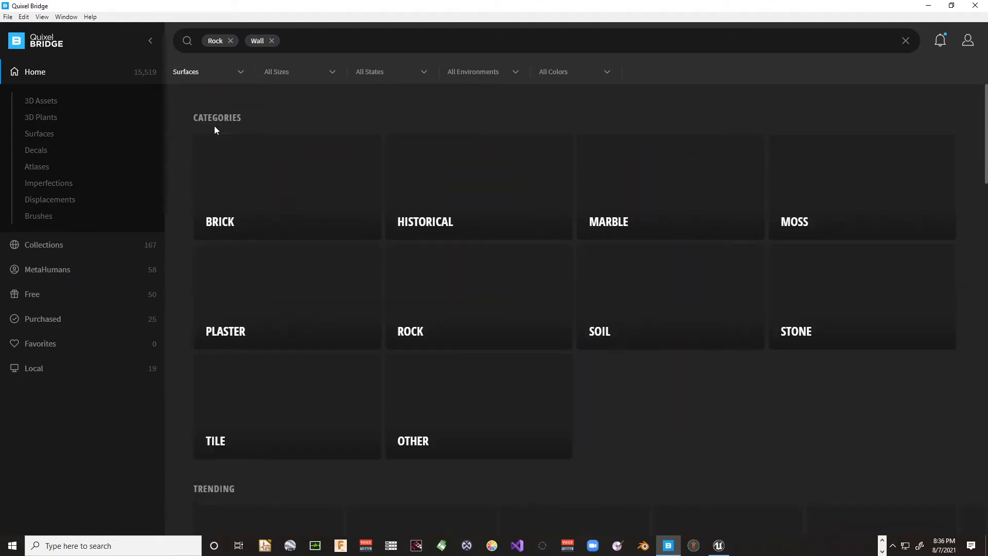
Step: Browse the rock wall surface categories, trending items and latest assets for a stone texture suited to the well
scroll(593, 299, "down", 7)
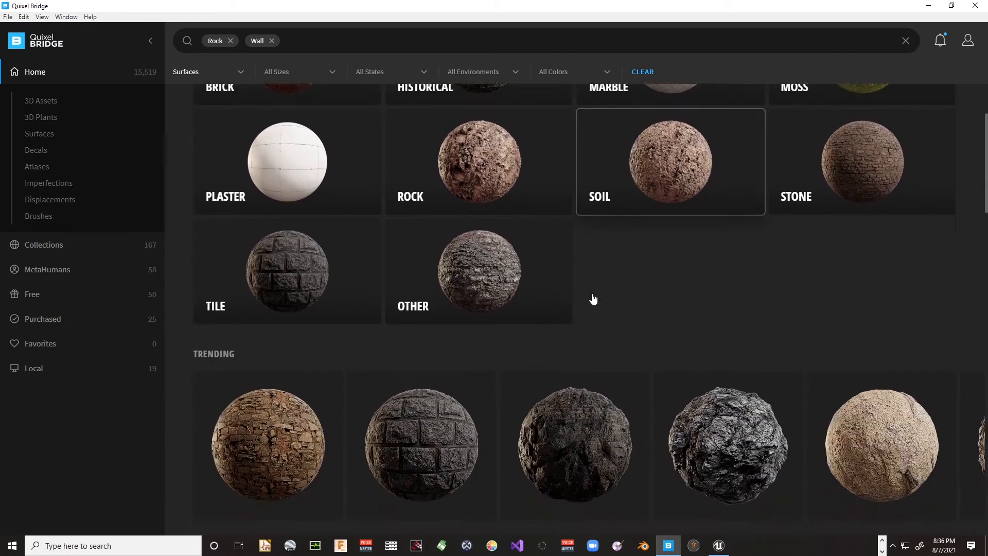
scroll(593, 299, "down", 8)
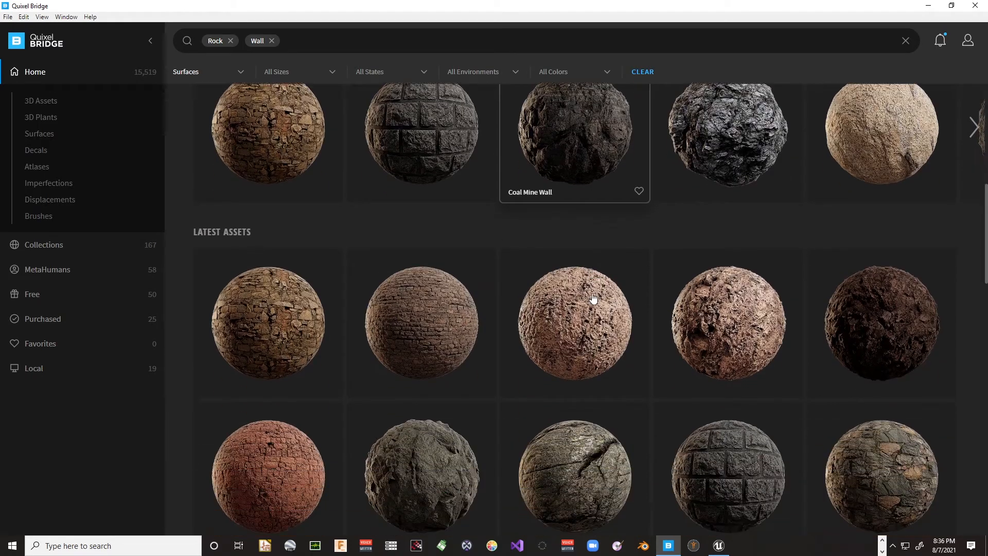
scroll(593, 299, "down", 4)
scroll(593, 299, "down", 3)
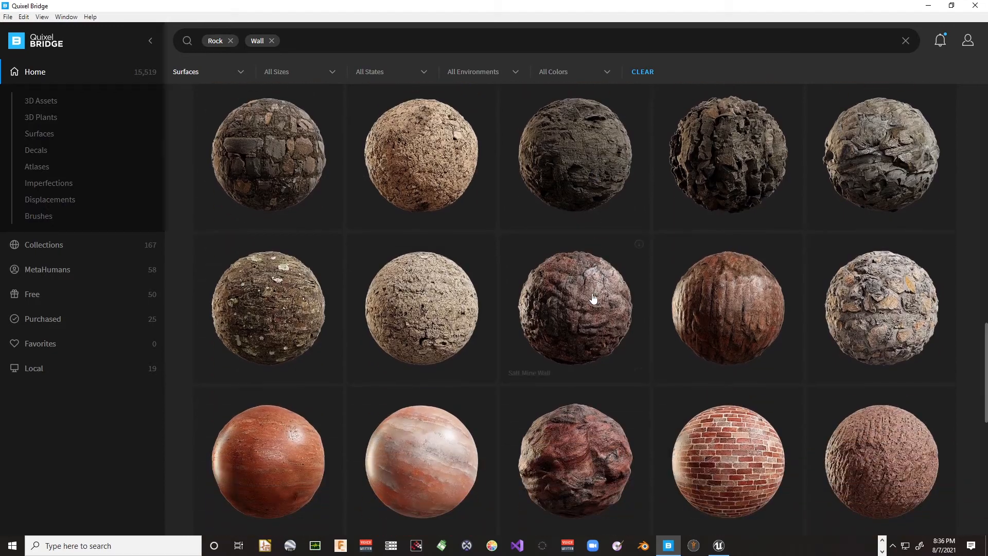
scroll(593, 299, "down", 6)
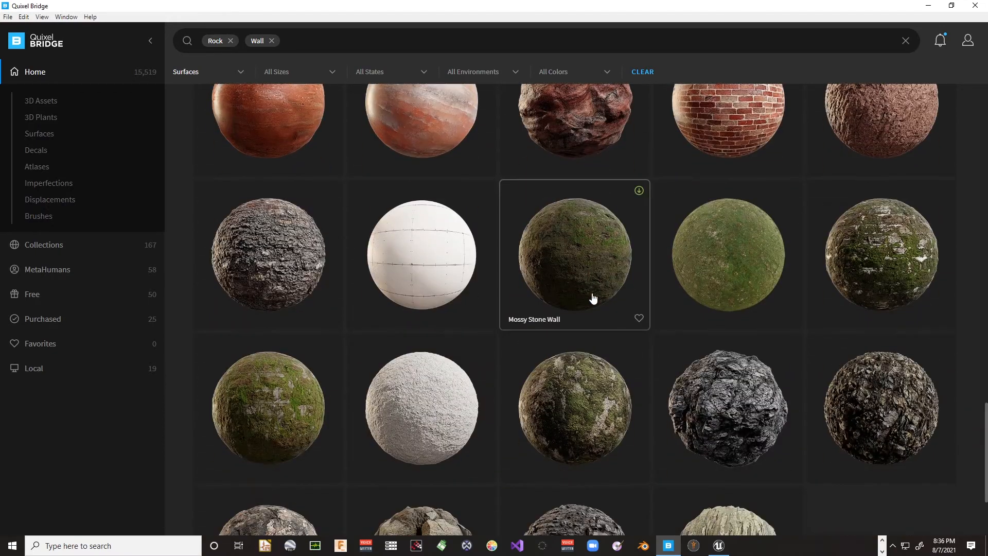
scroll(593, 299, "down", 3)
scroll(593, 299, "up", 4)
scroll(593, 297, "up", 15)
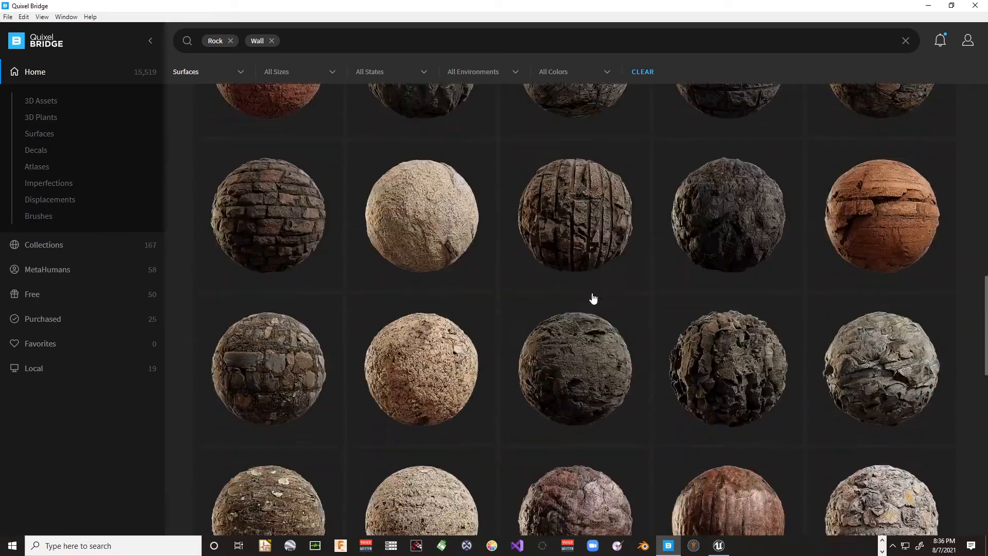
scroll(592, 297, "up", 3)
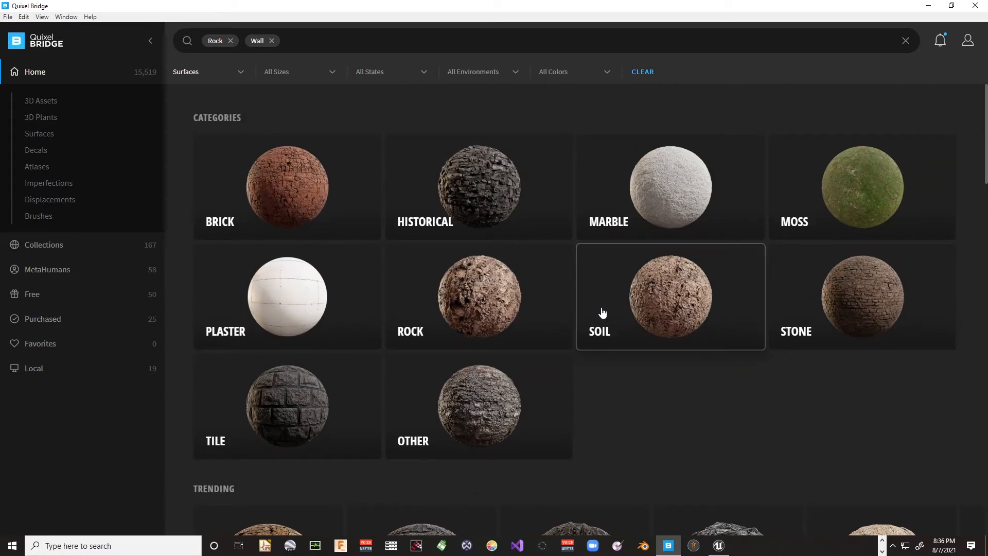
left_click(482, 197)
scroll(634, 352, "down", 6)
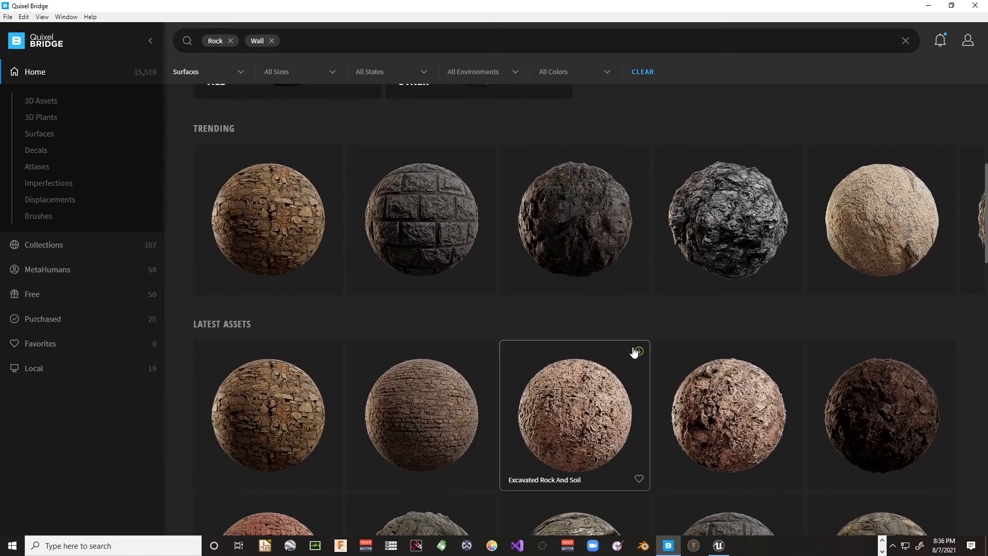
scroll(634, 353, "down", 4)
scroll(634, 353, "down", 3)
scroll(634, 352, "up", 13)
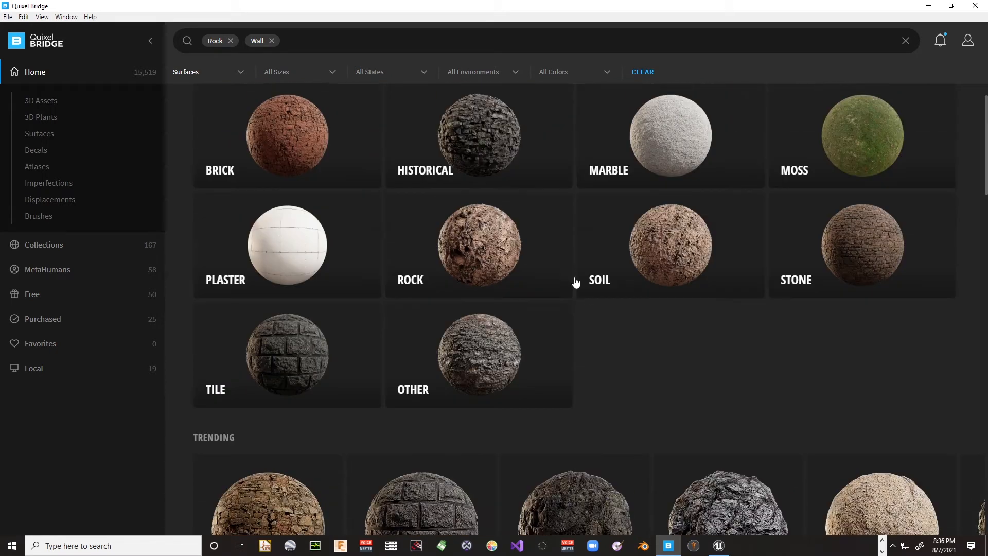
Step: Replace the search term "Rock" with "Stone" alongside "Wall" and open the Stone surface category
left_click(230, 40)
type("s")
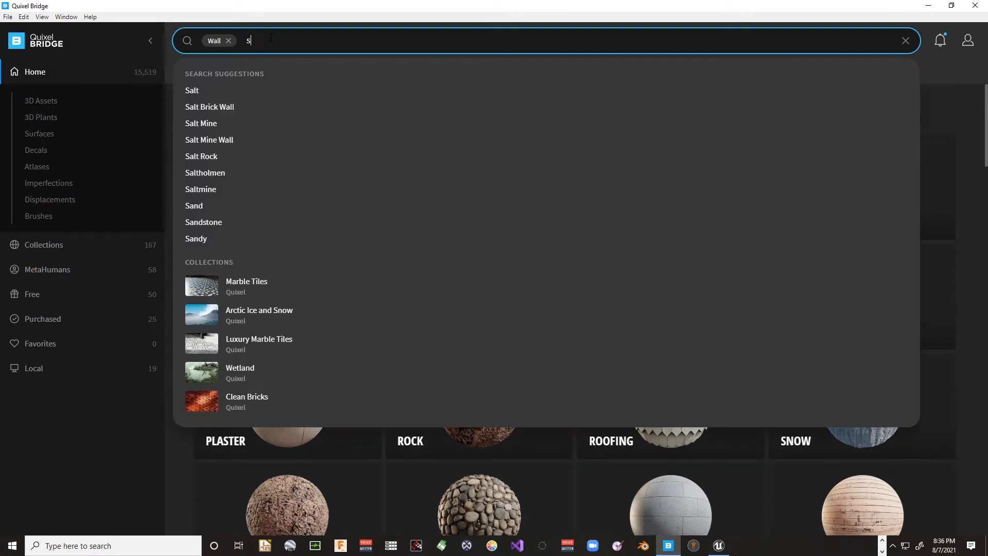
type("tone")
key("Return")
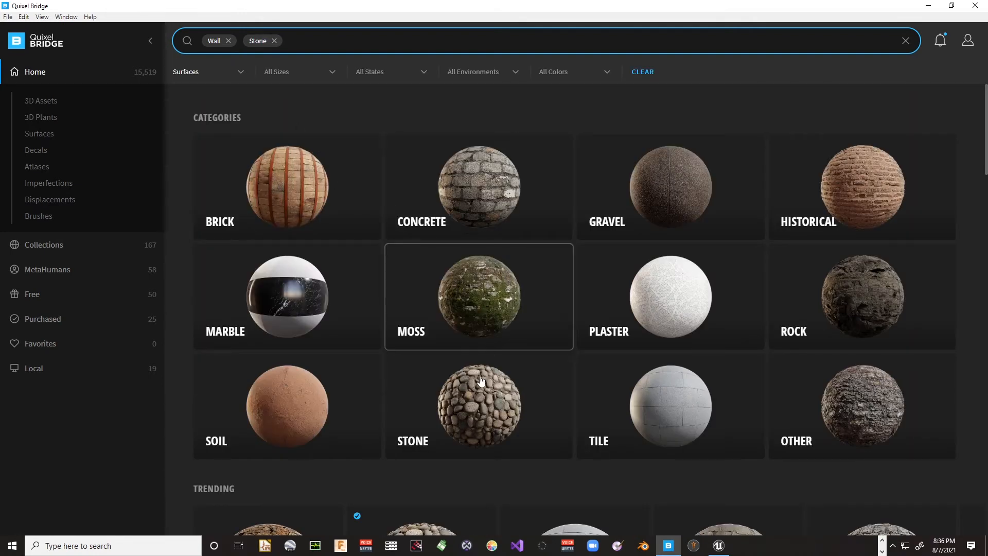
left_click(456, 409)
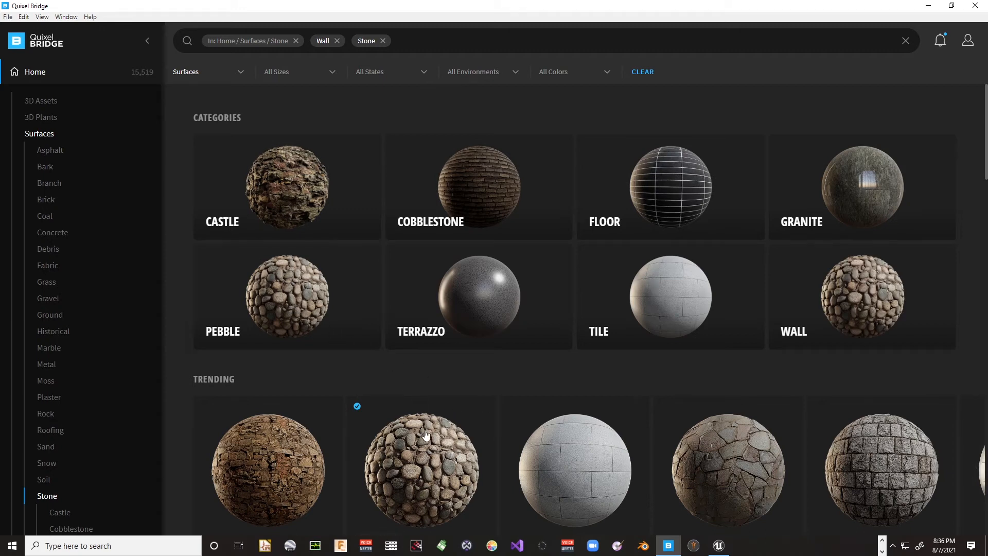
Step: Export the River Stone Wall surface at 8K resolution to Unreal Engine and minimize the Bridge window
scroll(417, 391, "down", 5)
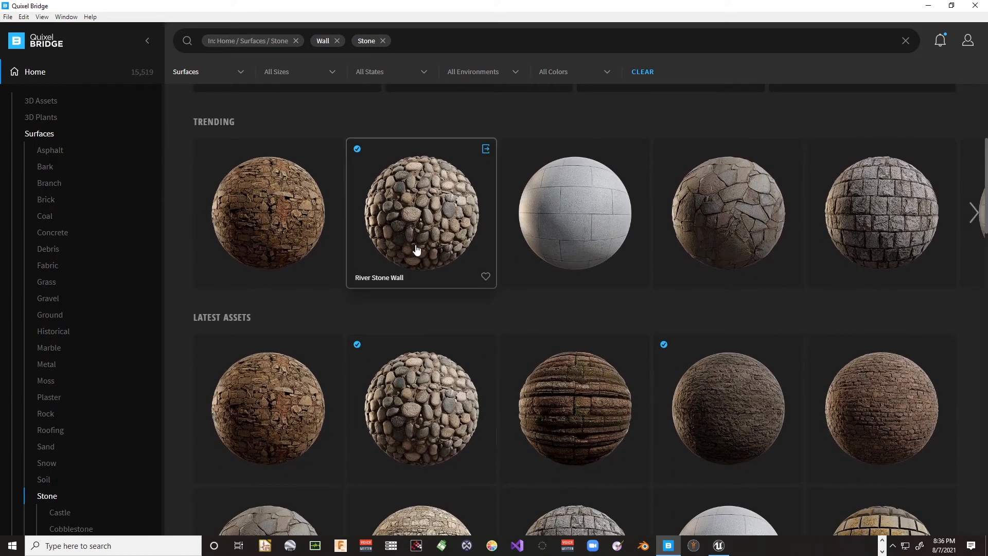
left_click(417, 235)
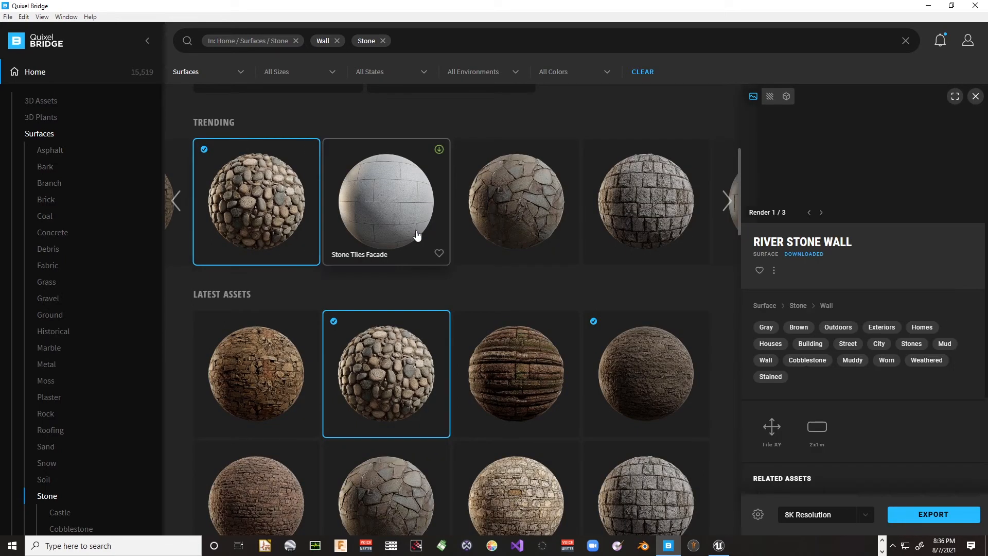
left_click(932, 515)
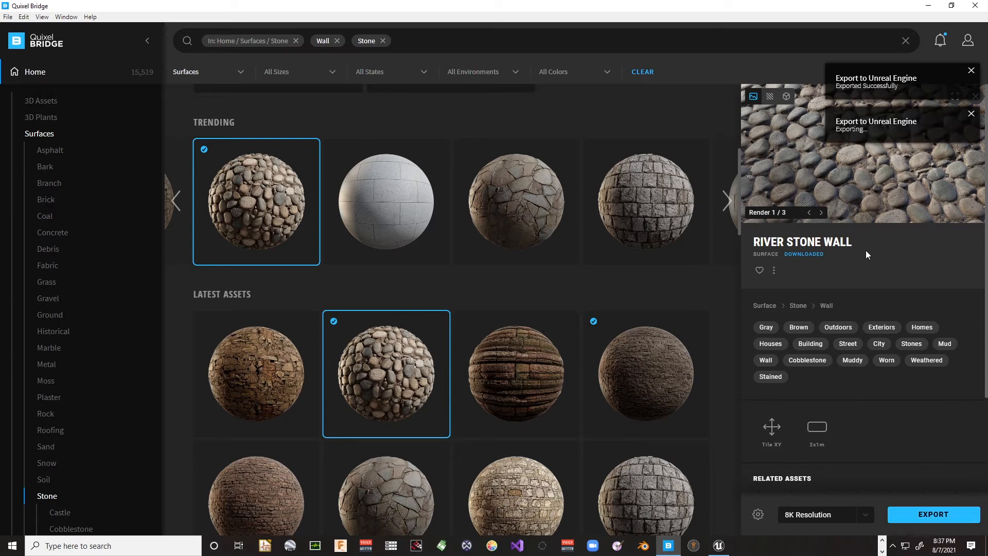
left_click(932, 5)
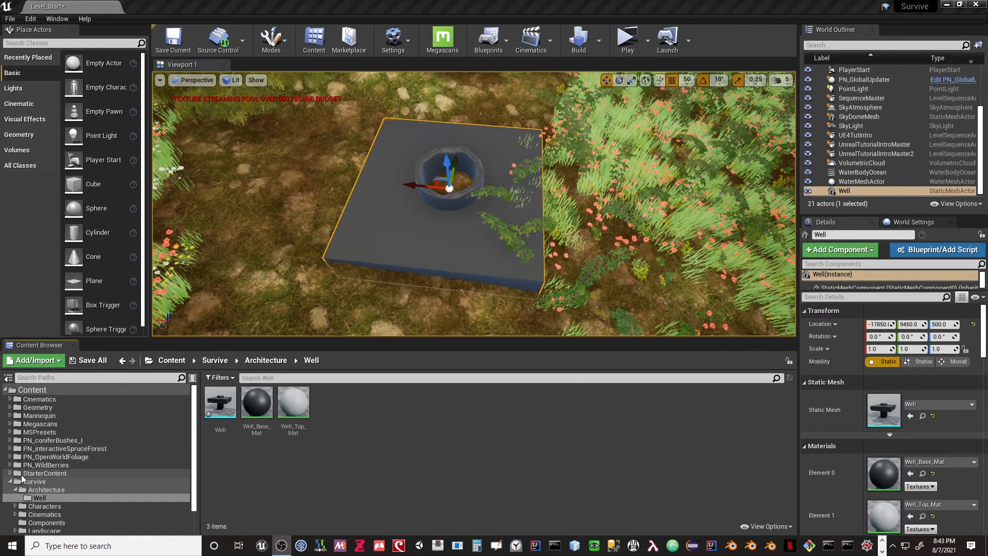
Step: Switch to Unreal Editor, inspect the River_Stone_Wall folder under Megascans Surfaces, and return to the Survive Architecture Well folder
scroll(25, 484, "down", 2)
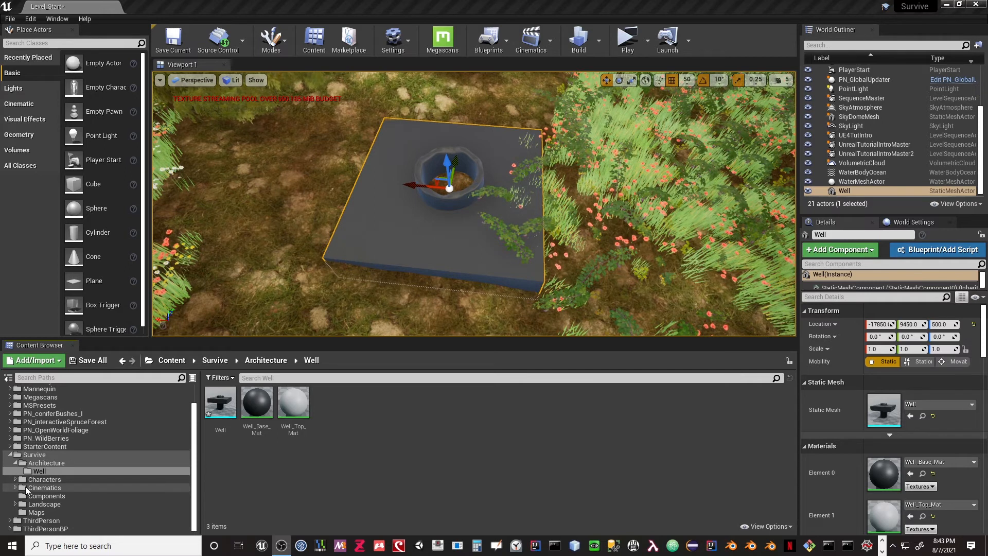
scroll(25, 486, "up", 2)
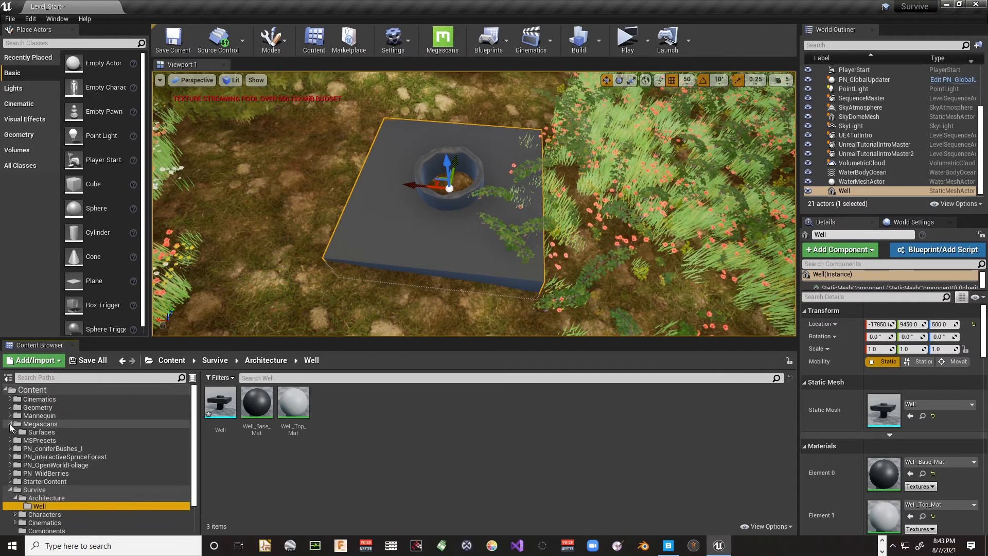
left_click(10, 424)
left_click(15, 433)
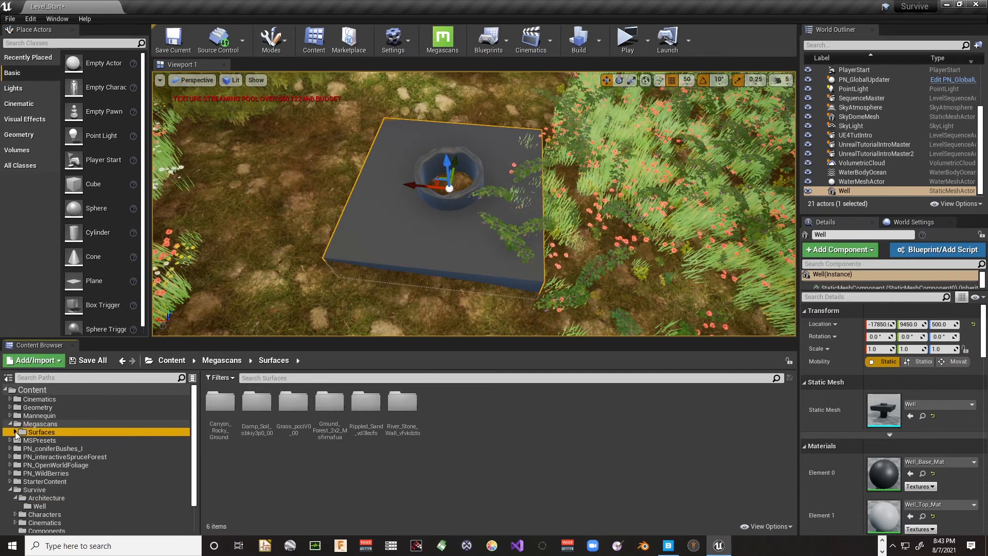
left_click(16, 433)
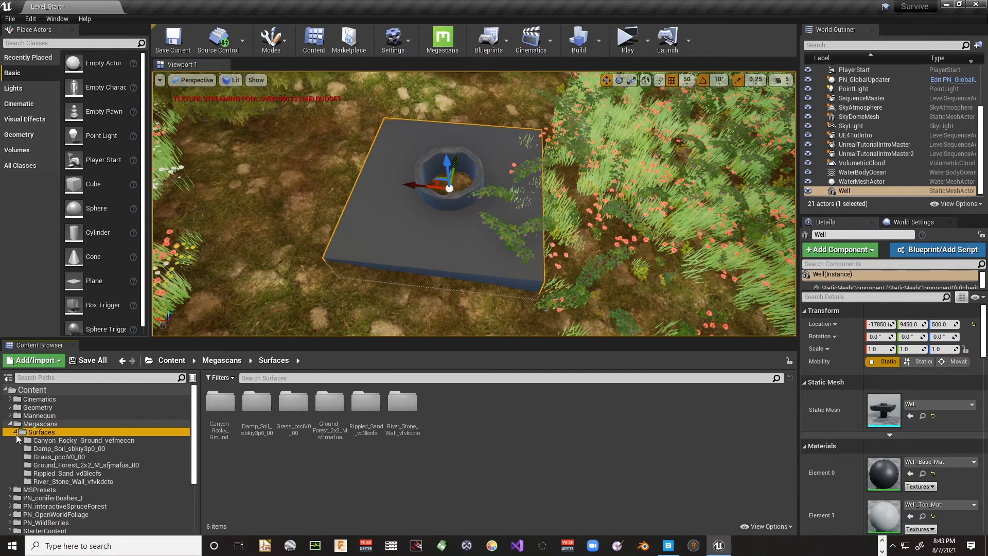
left_click(48, 482)
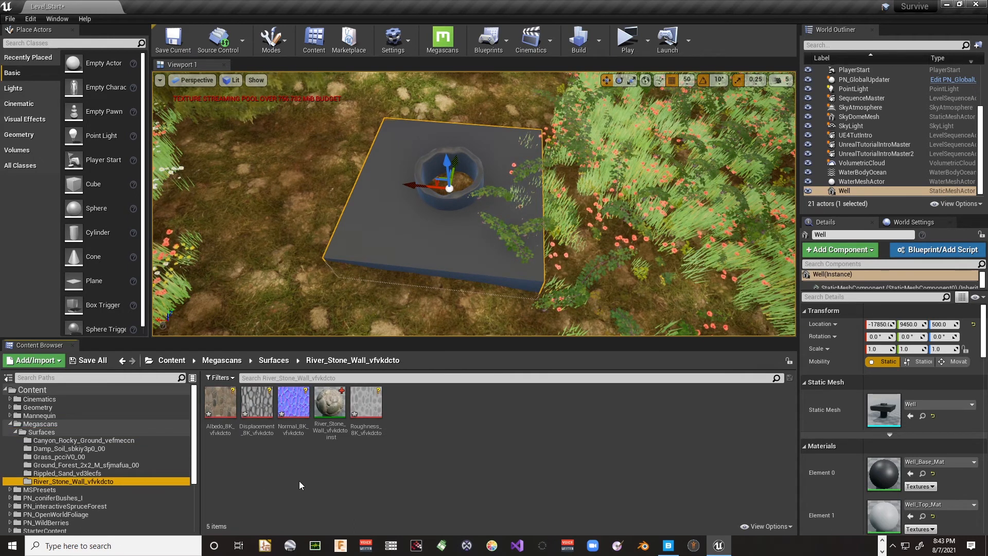
scroll(75, 487, "down", 3)
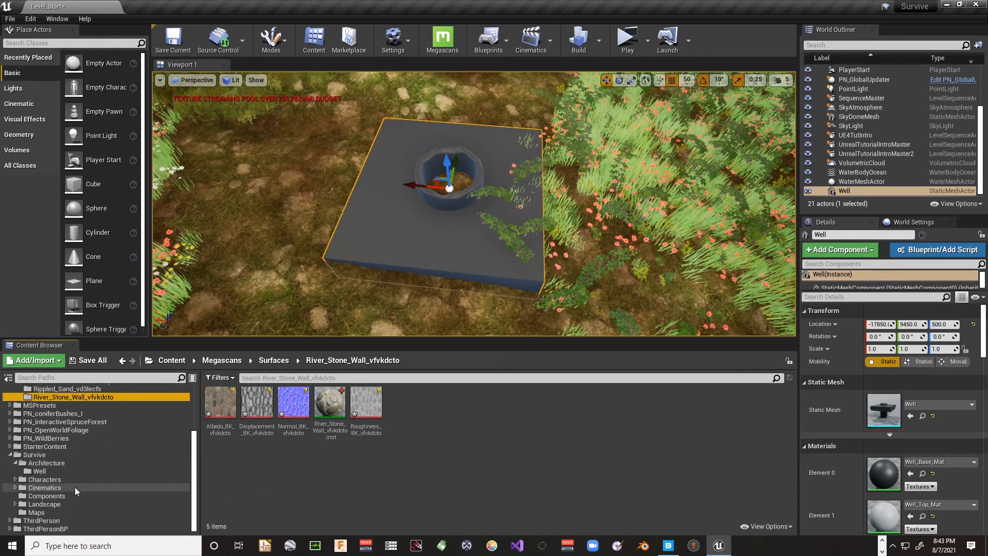
left_click(40, 472)
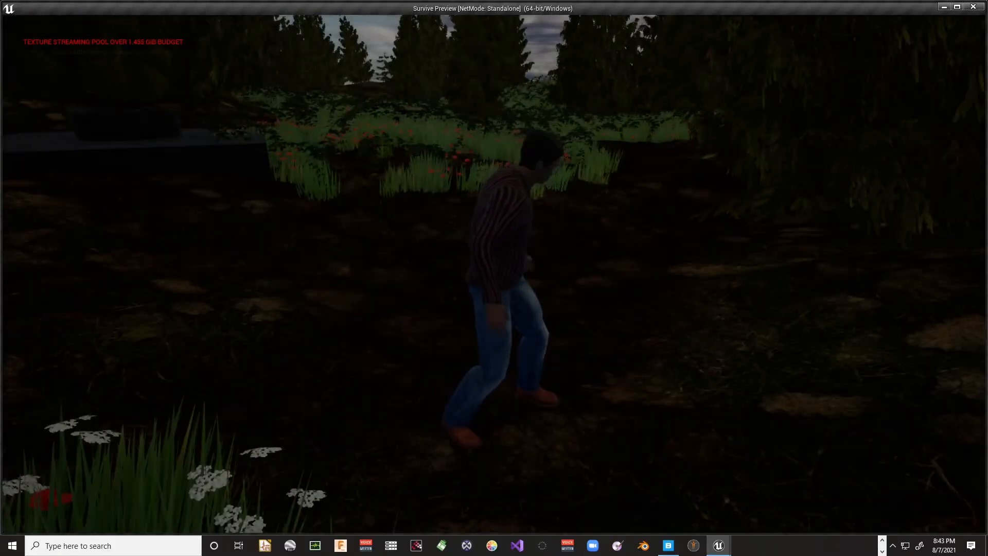
Step: Play the level standalone and walk and jump the character around the well to test its collision
key("w")
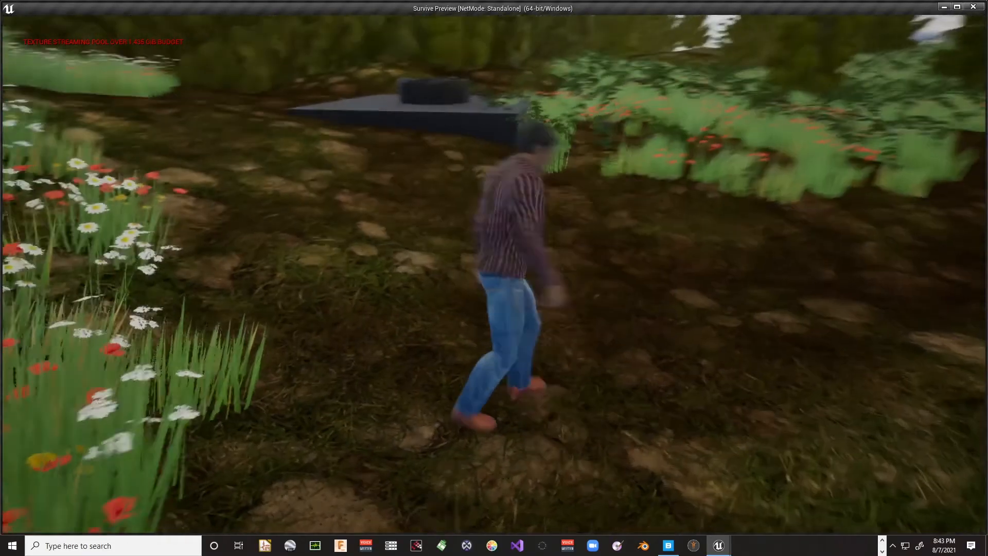
key("space")
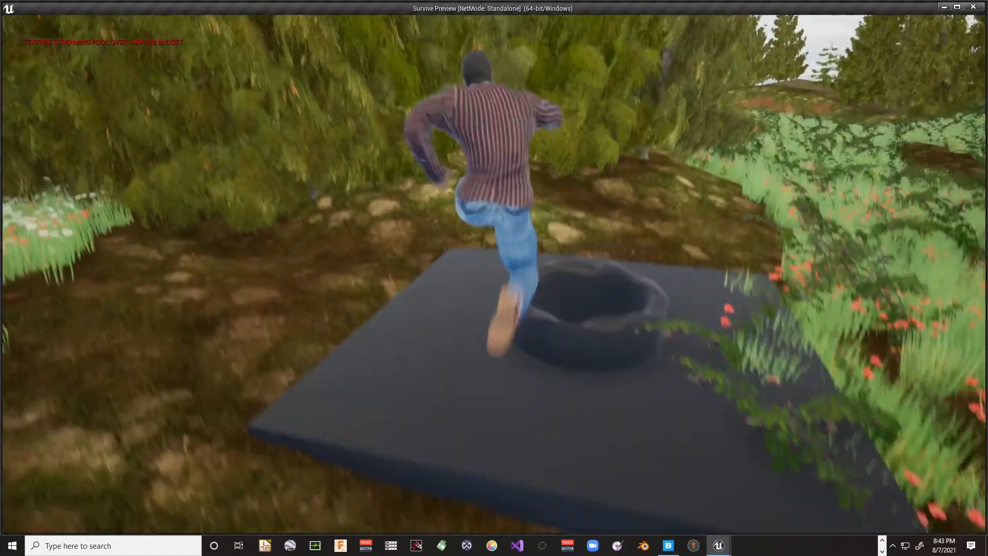
key("w")
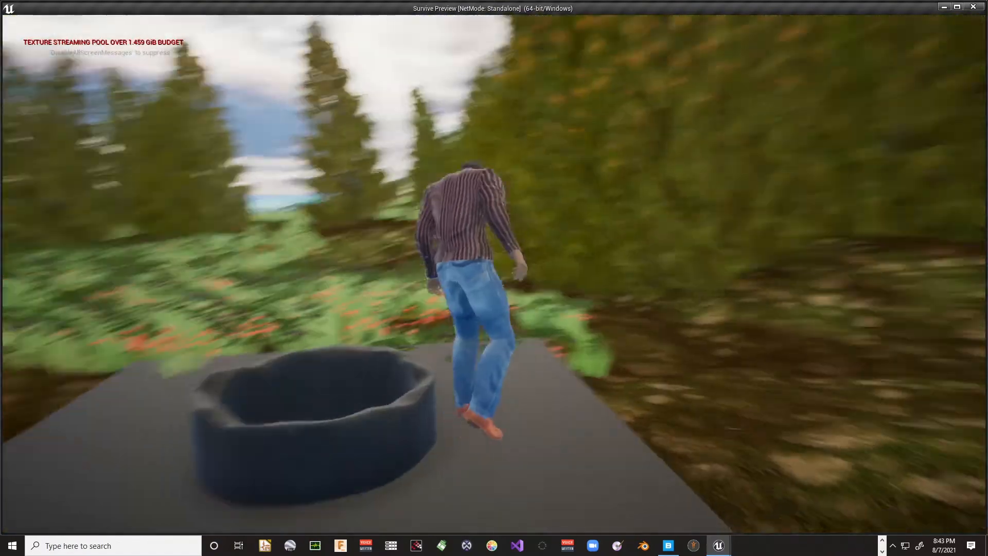
key("w")
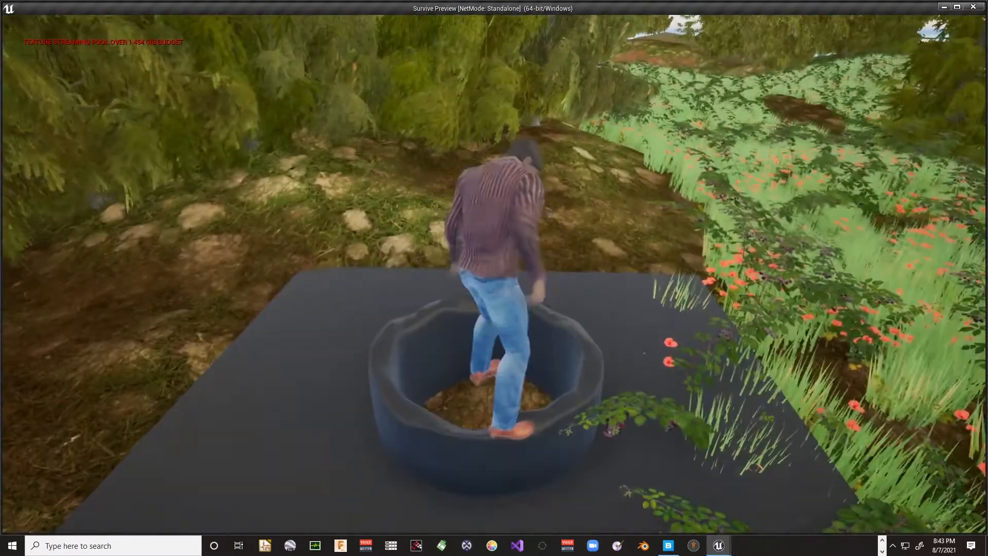
key("w")
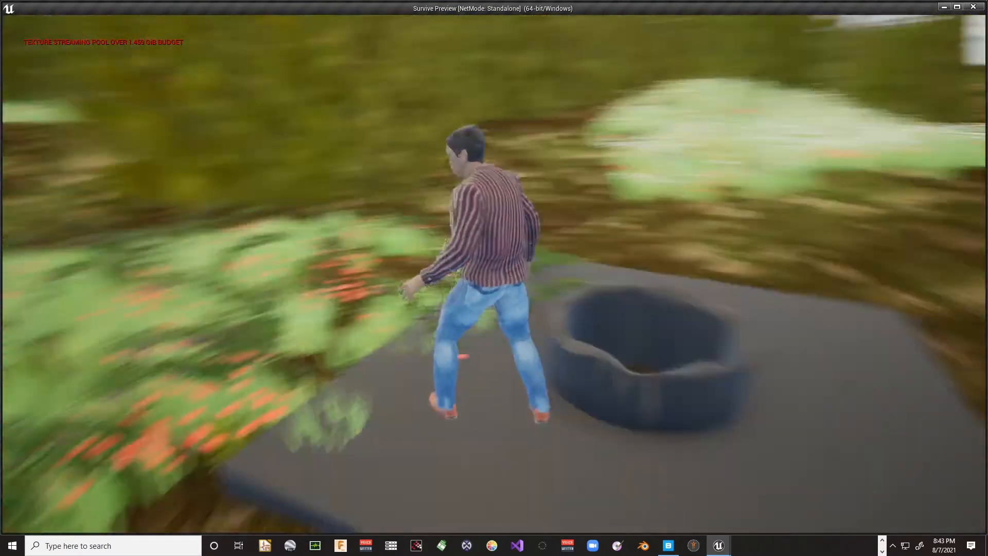
key("w")
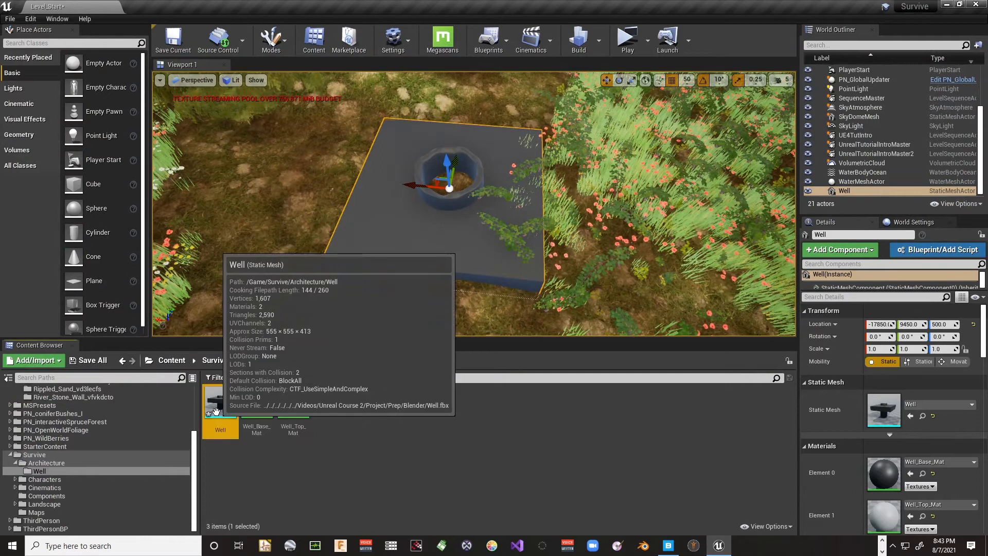
Step: Open the Well static mesh for editing and add a 10DOP-X simplified collision to it
double_click(222, 409)
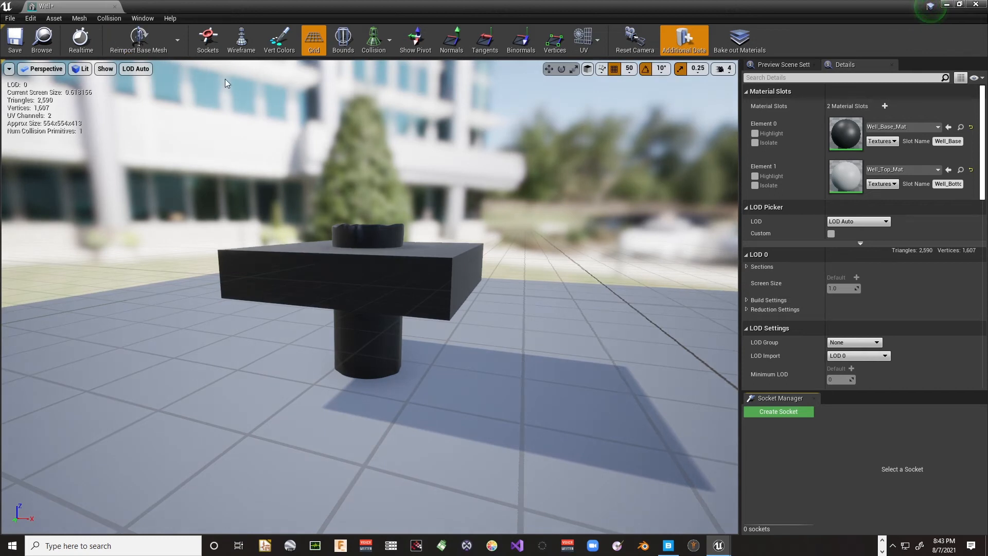
left_click(104, 19)
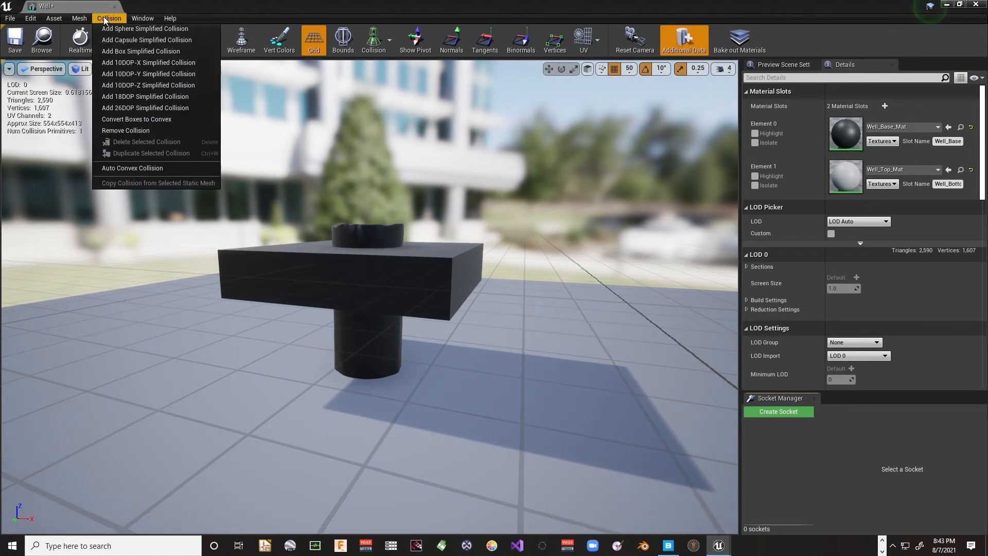
left_click(137, 63)
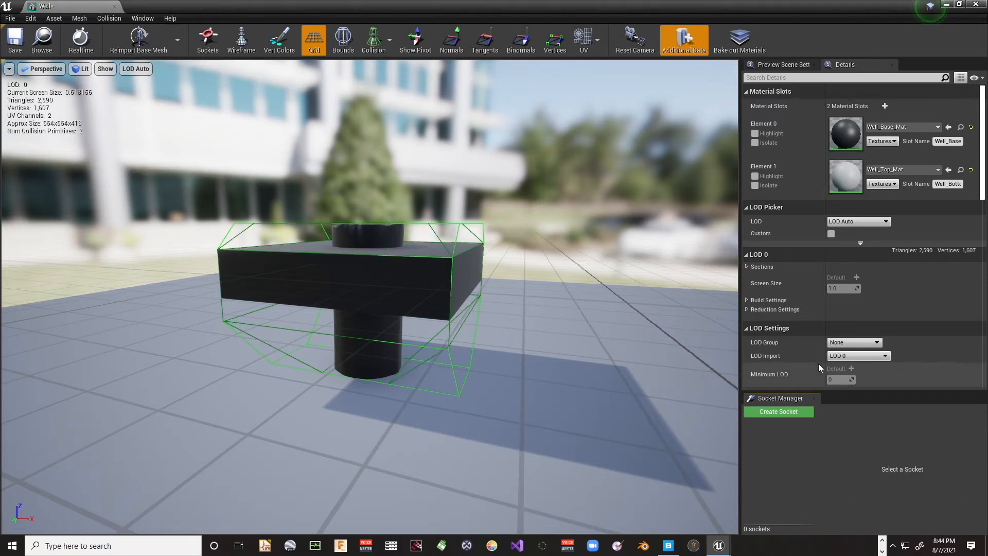
Step: Set the Well mesh's Collision Complexity to Use Complex Collision As Simple and save the asset
scroll(819, 367, "down", 8)
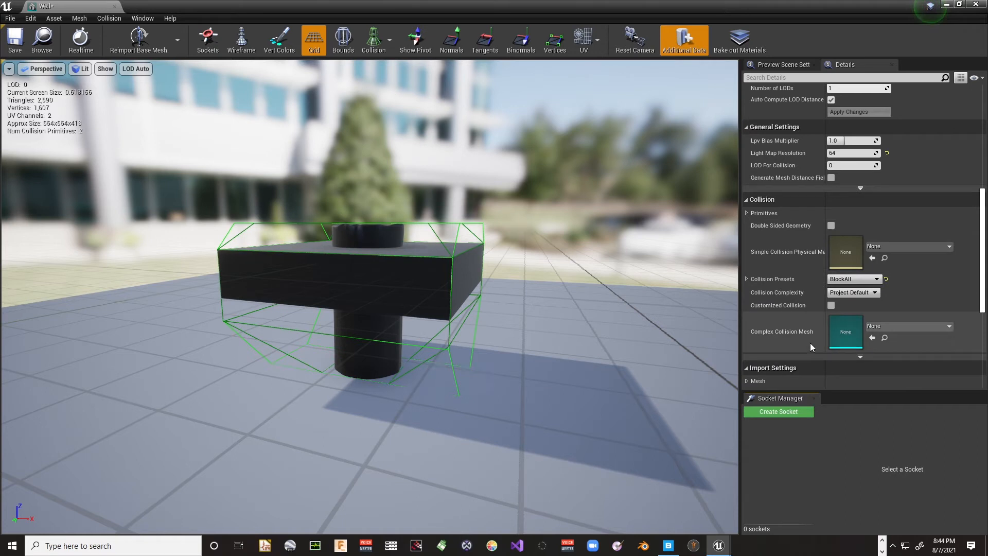
scroll(811, 343, "down", 3)
scroll(813, 233, "up", 2)
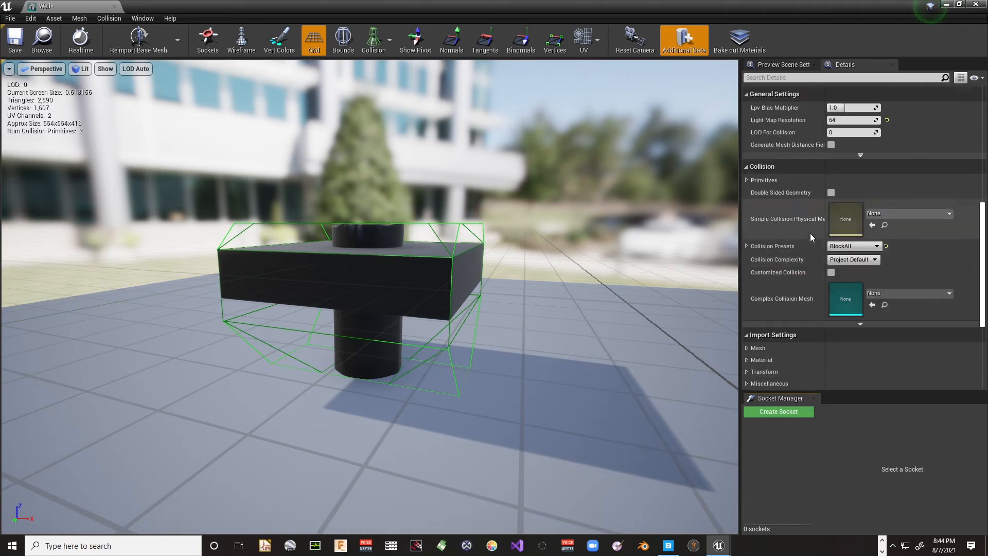
left_click(865, 248)
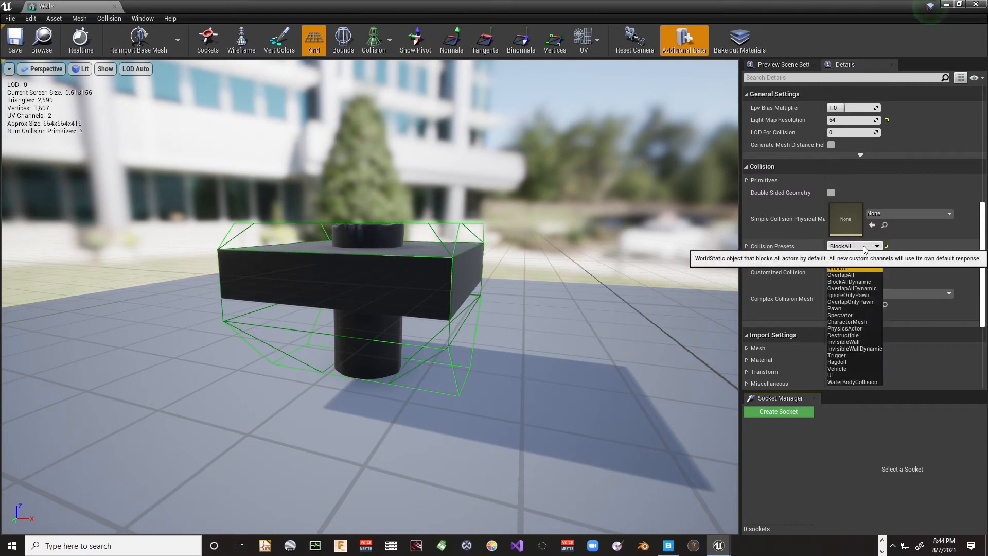
left_click(867, 262)
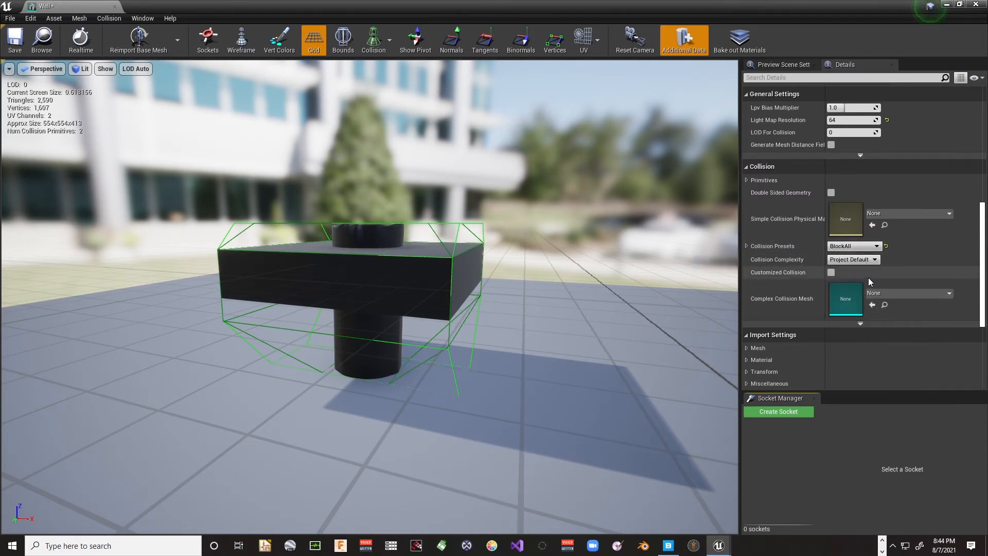
left_click(865, 261)
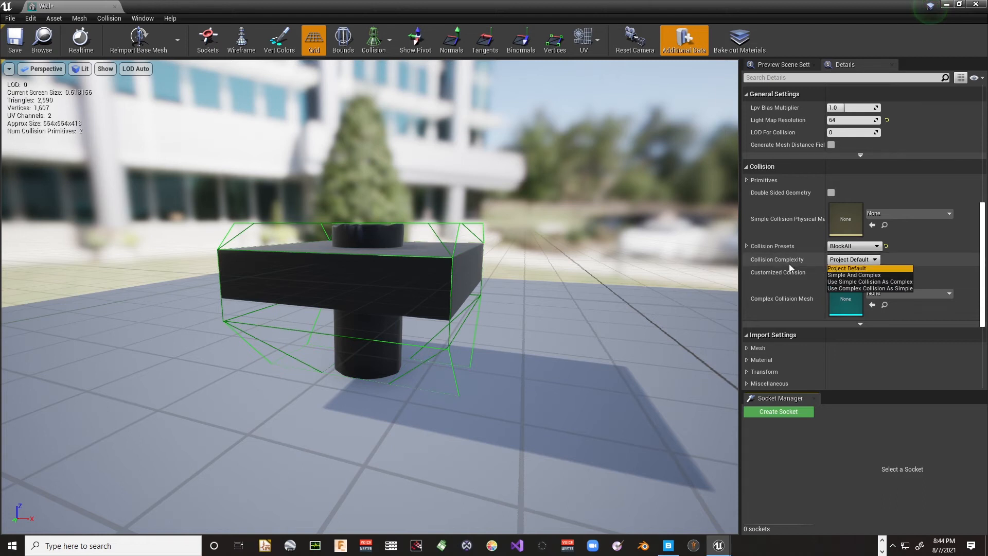
left_click(870, 289)
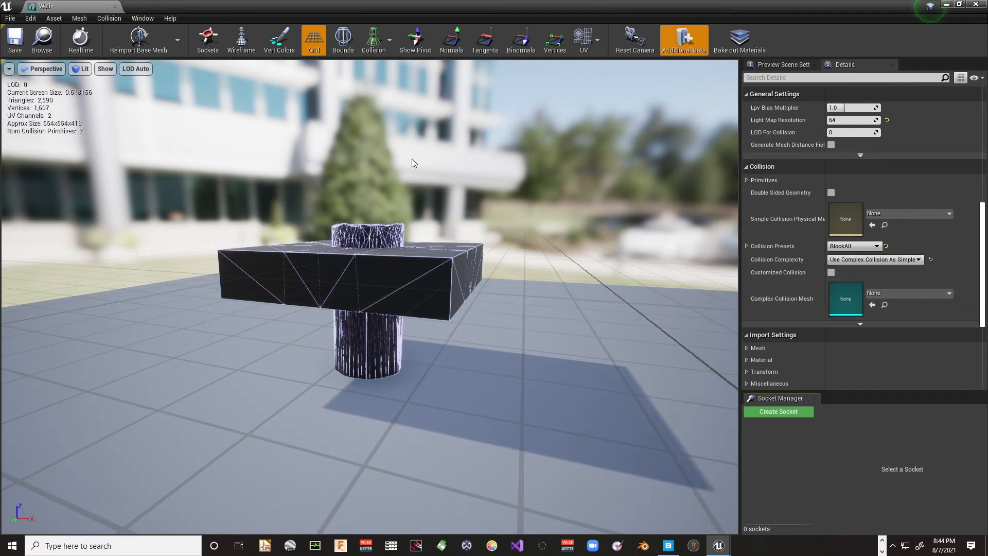
left_click(15, 39)
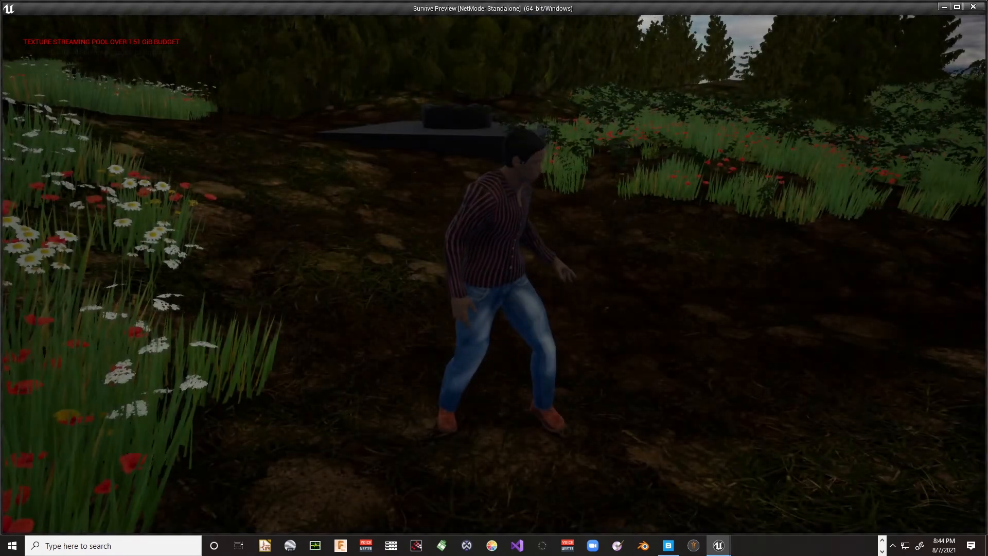
Step: Play the level again and walk and jump the character over the slab and well to check the complex collision
key("w")
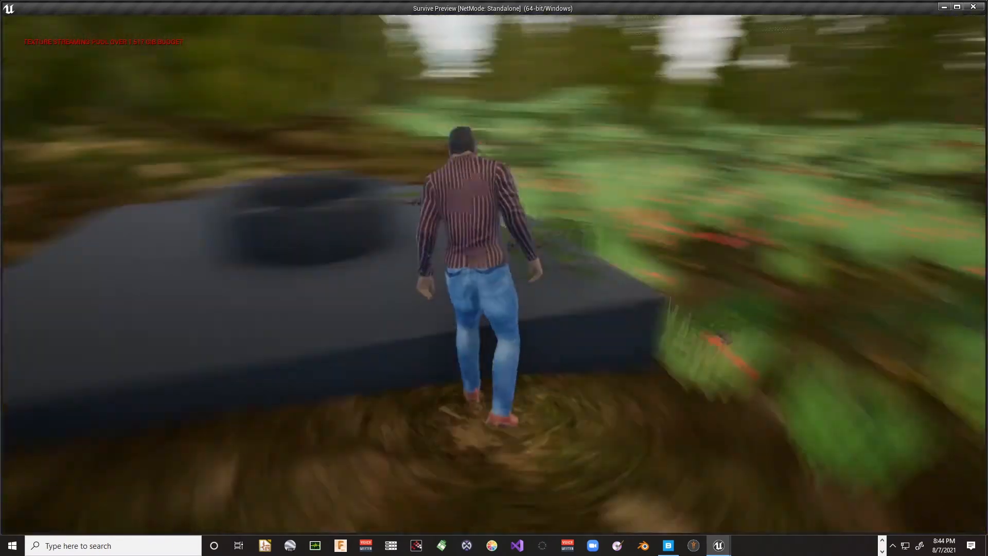
key("space")
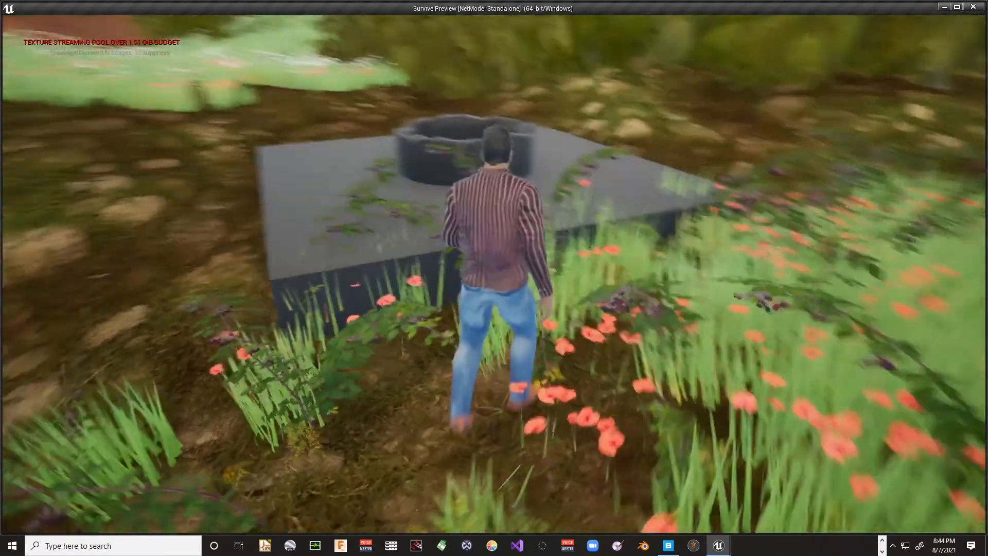
key("w")
key("space")
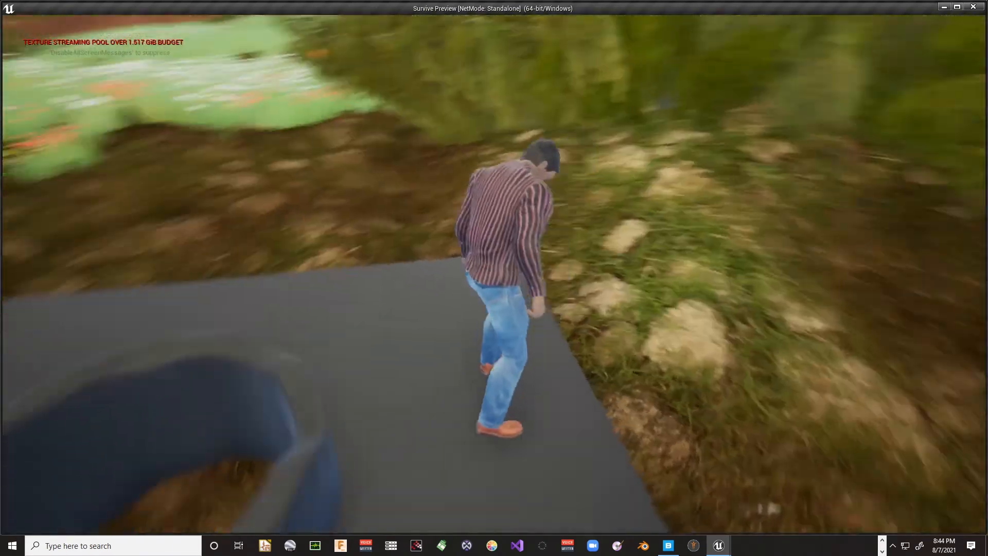
key("w")
key("space")
key("w")
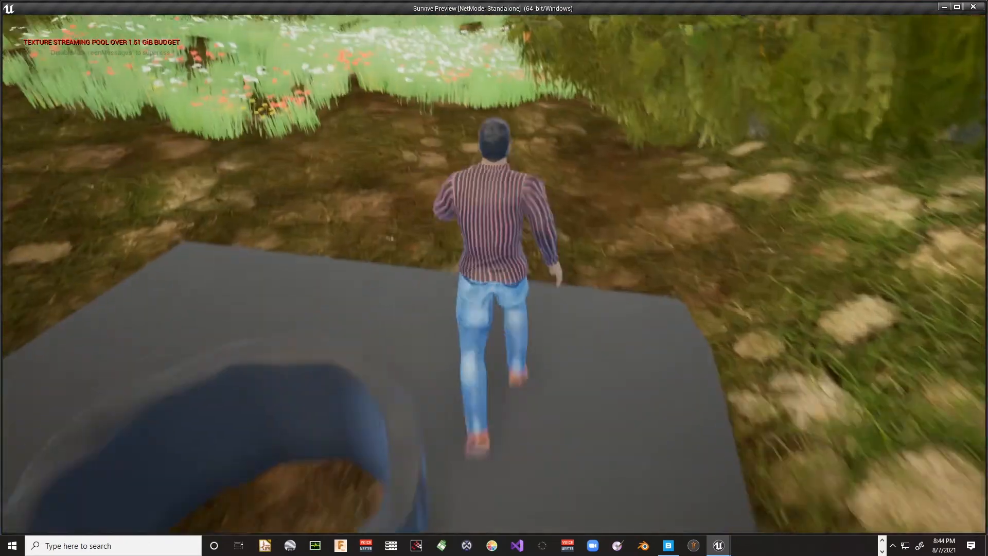
key("w")
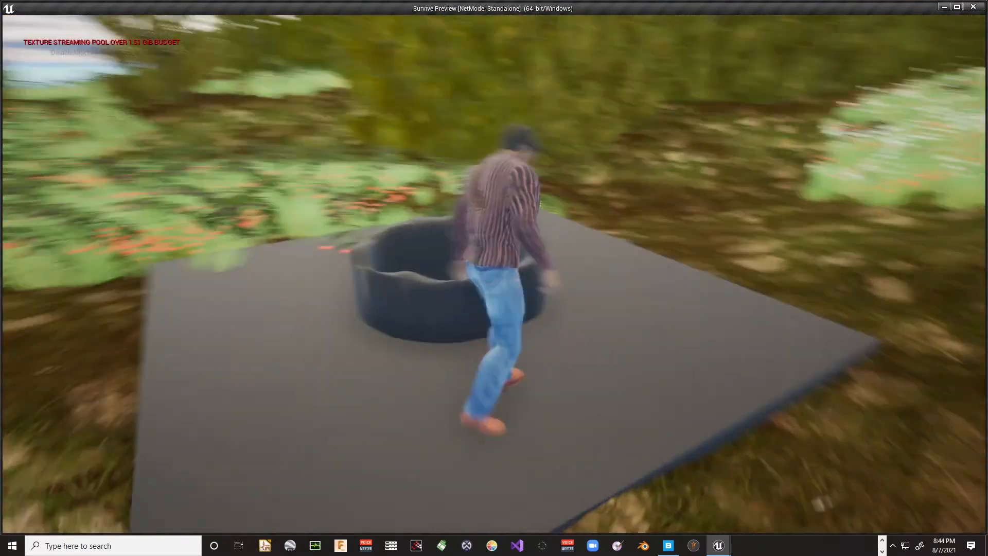
Step: Walk and jump the character over the well rim, drop inside the ring to check its collision, and end the play session
key("w")
key("space")
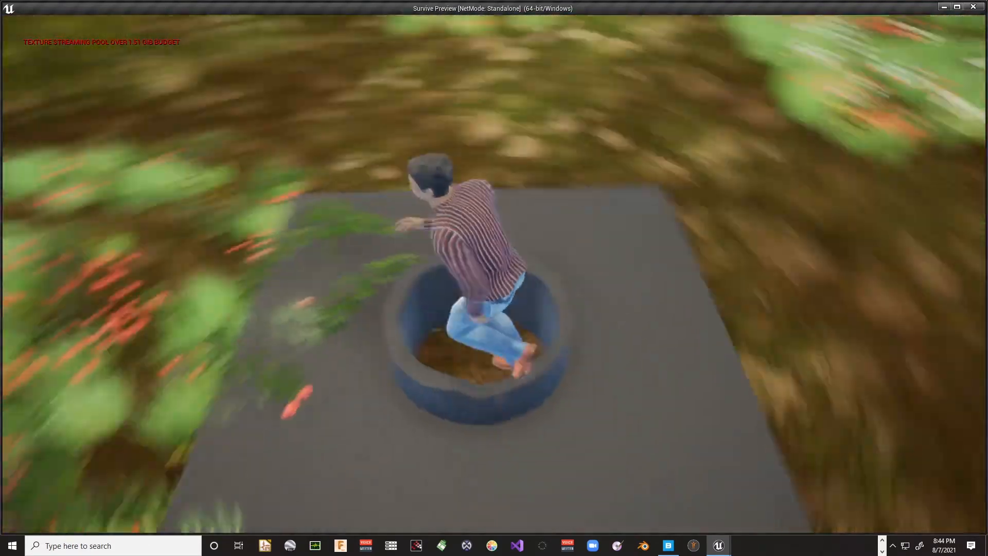
key("w")
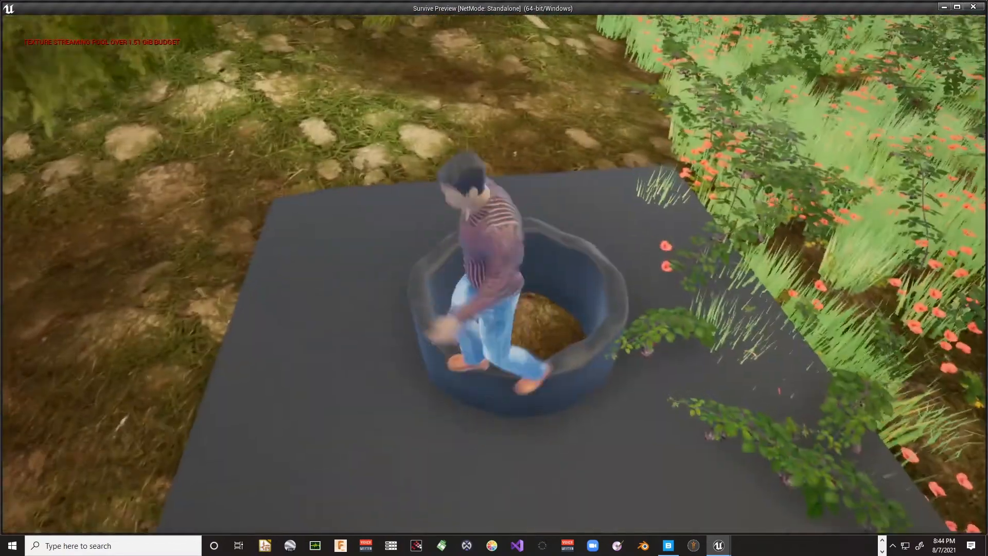
key("space")
key("w")
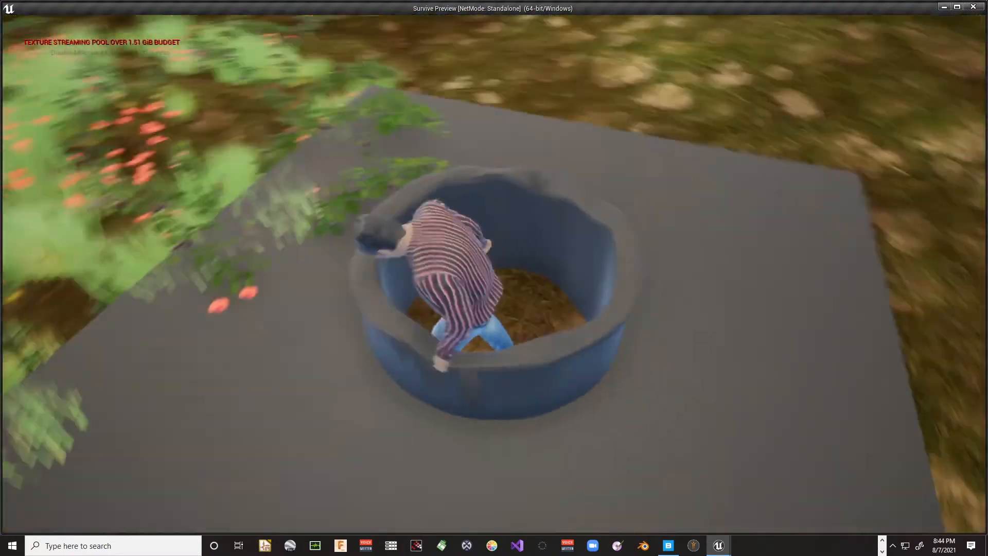
key("c")
key("a")
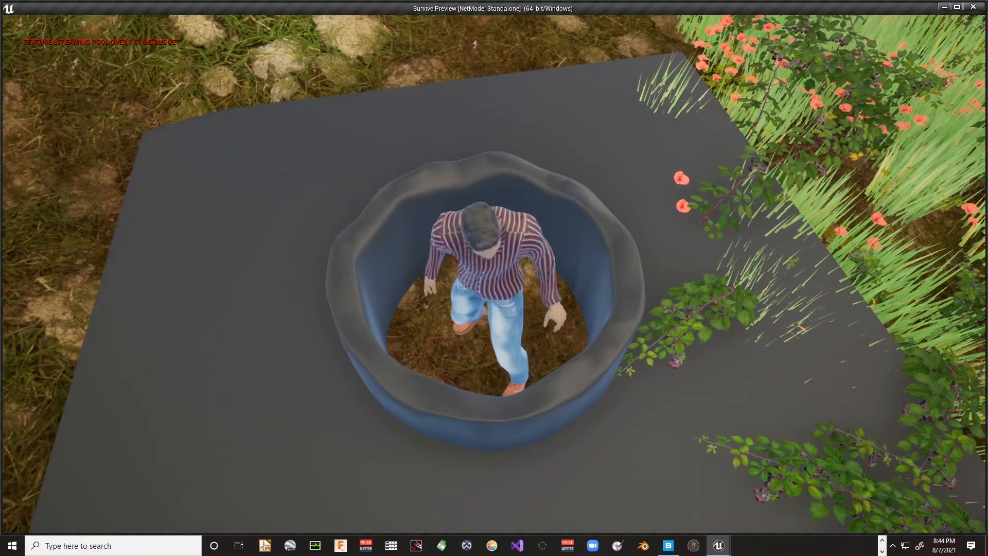
key("Escape")
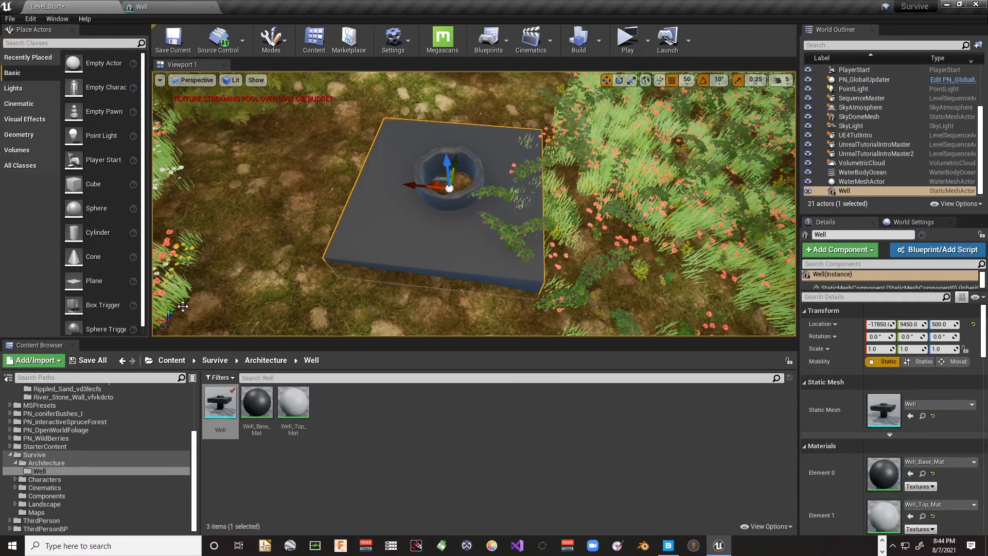
Step: Open the Level_Start_Mat landscape material from Survive/Landscape/Materials and set its Blend Mode to Masked
left_click(54, 504)
left_click(16, 504)
left_click(36, 512)
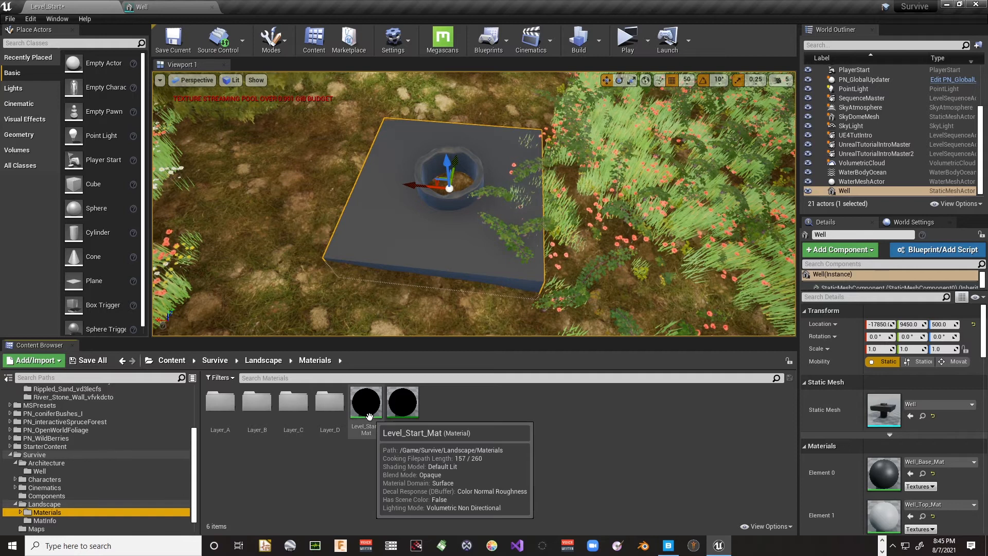
double_click(376, 428)
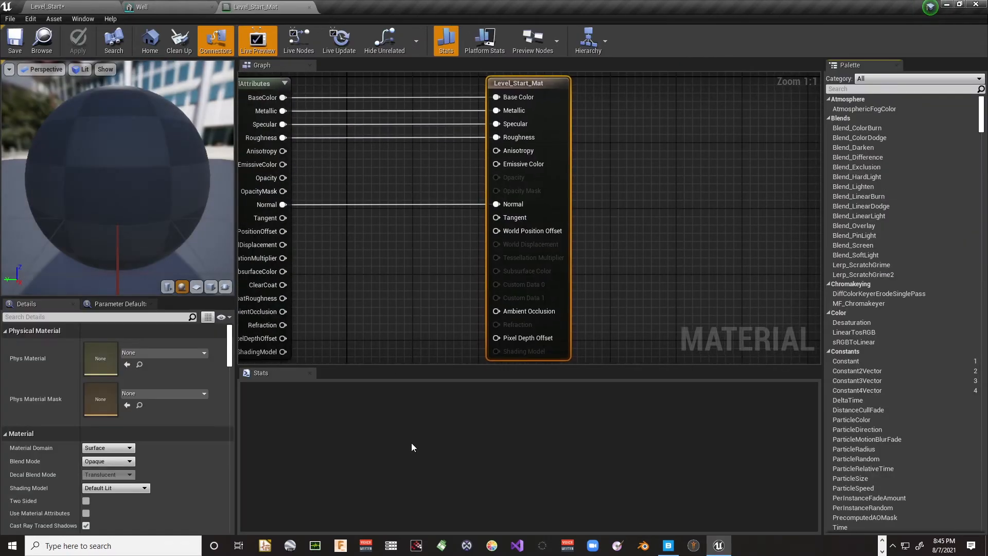
right_click_drag(383, 306, 454, 381)
right_click_drag(623, 162, 623, 159)
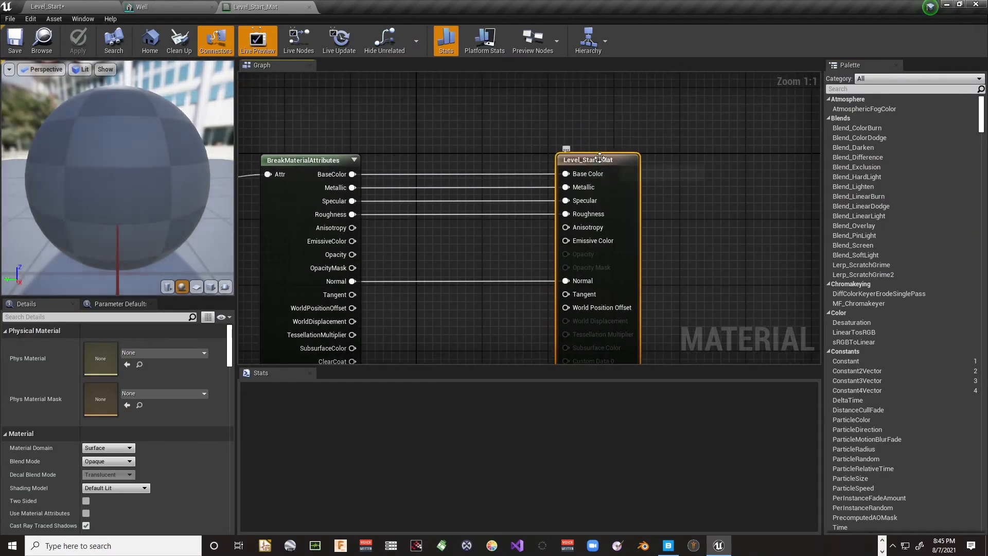
left_click(107, 462)
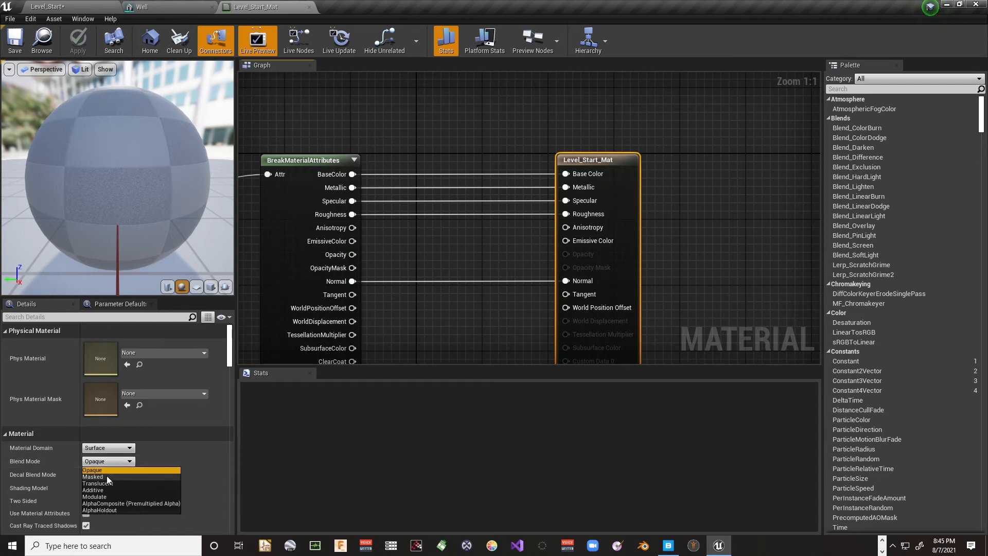
left_click(106, 476)
right_click_drag(444, 309, 423, 230)
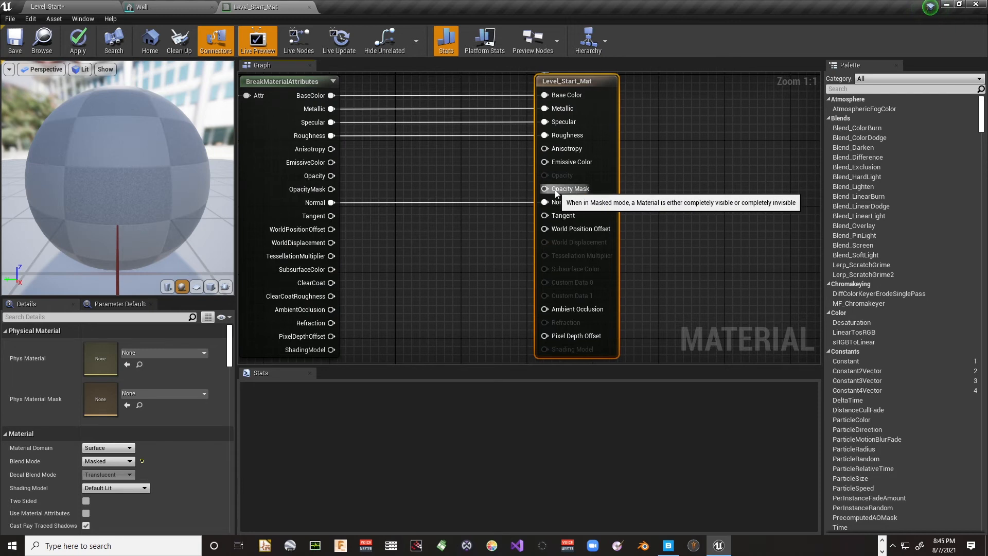
right_click_drag(473, 248, 499, 201)
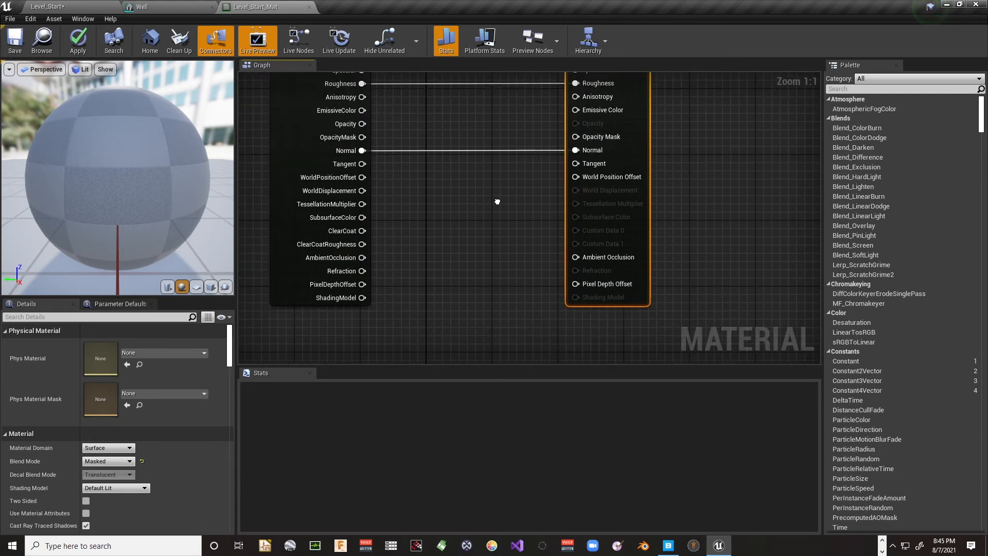
Step: Add a Landscape Visibility Mask node, connect it to the material's Opacity Mask input, and save the material
right_click(413, 206)
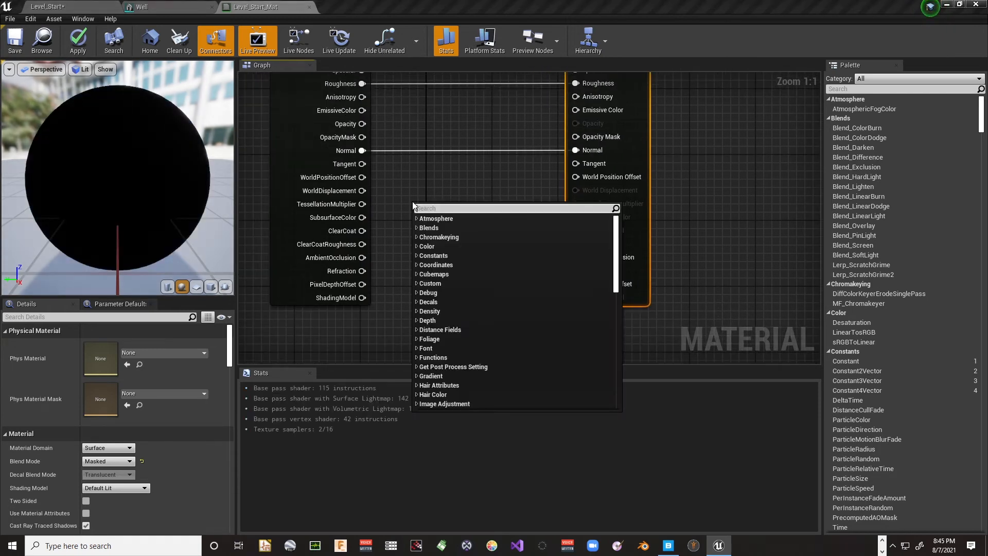
type("vi")
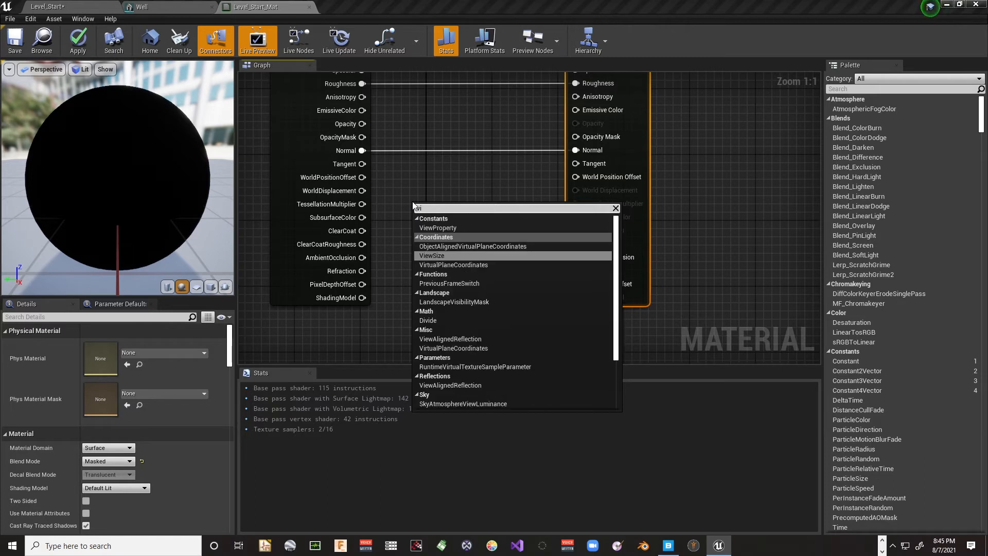
type("si")
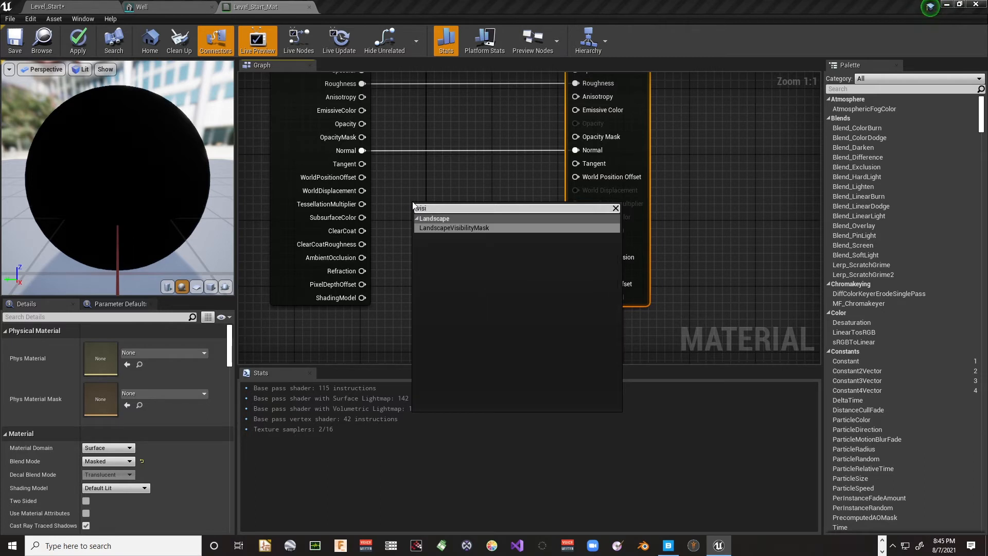
key("Return")
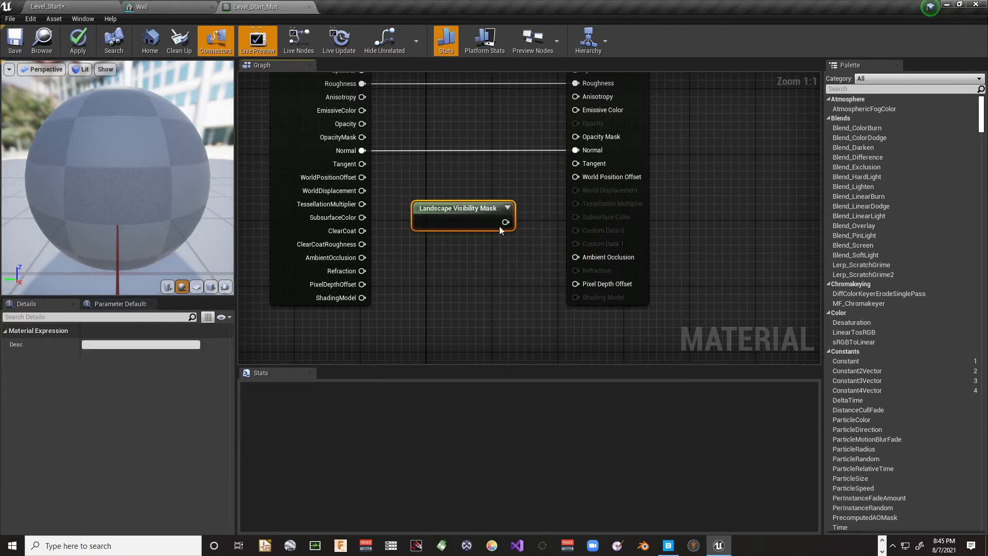
left_click_drag(506, 222, 575, 137)
left_click_drag(459, 213, 456, 118)
left_click(17, 39)
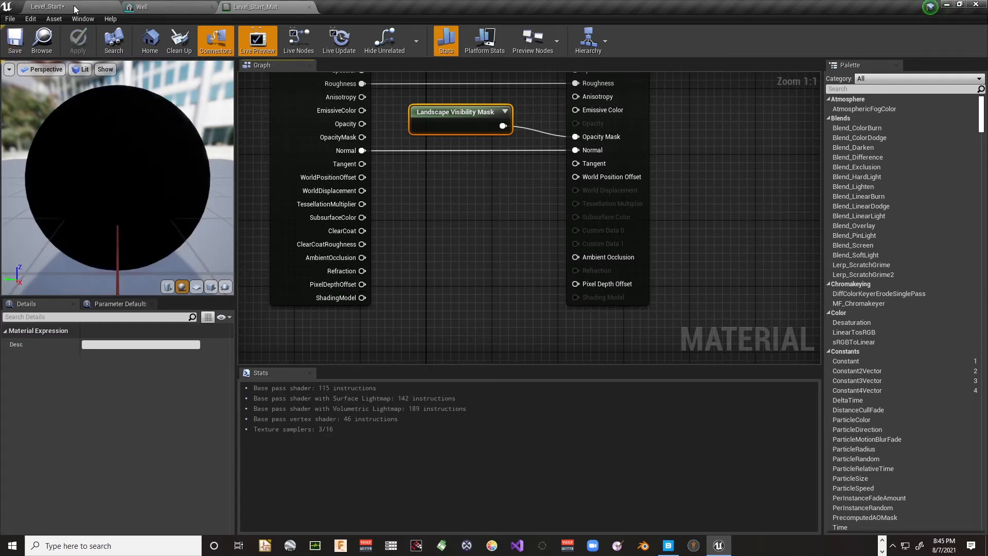
Step: Return to the Level_Start level, enter Landscape mode, and shrink the brush to 137 so it roughly matches the well ring
left_click(75, 7)
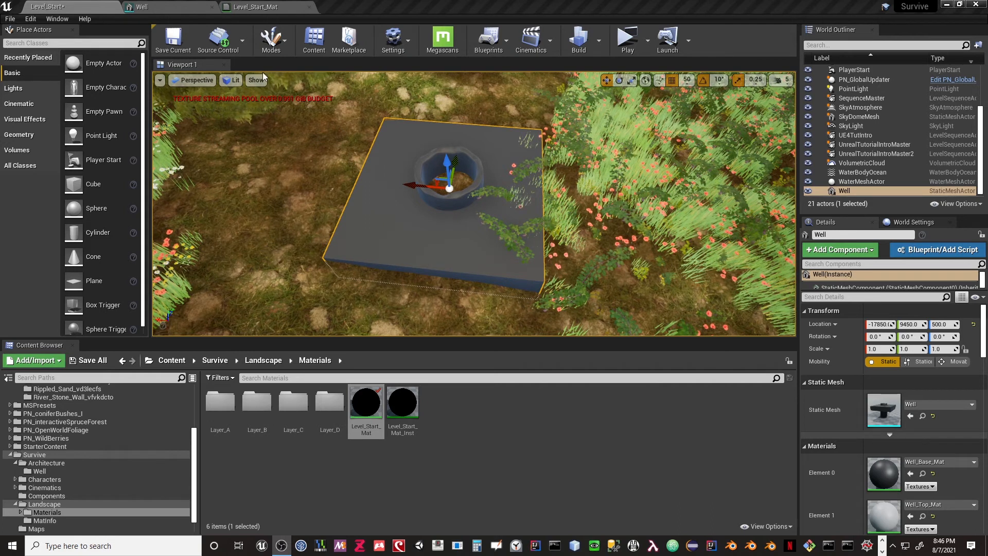
left_click(271, 39)
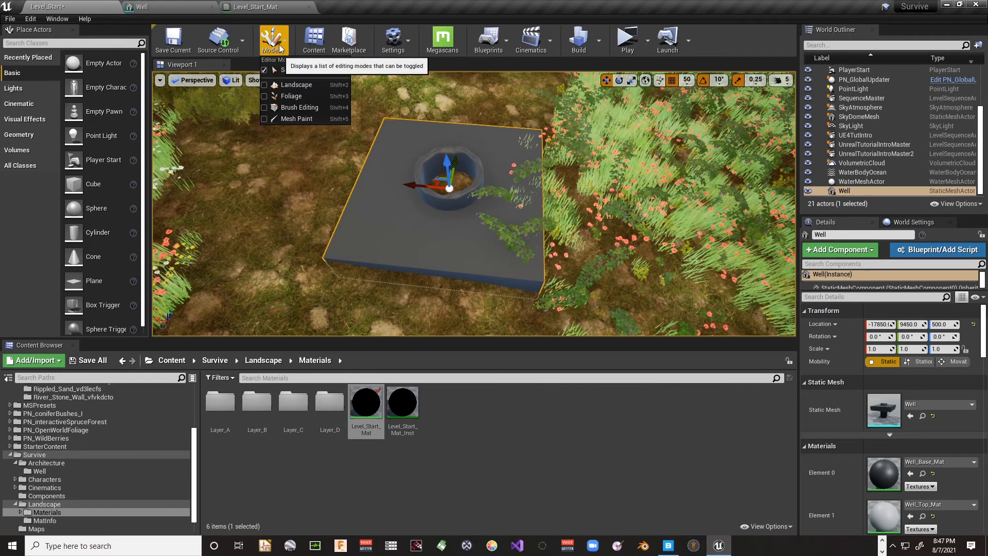
left_click(297, 87)
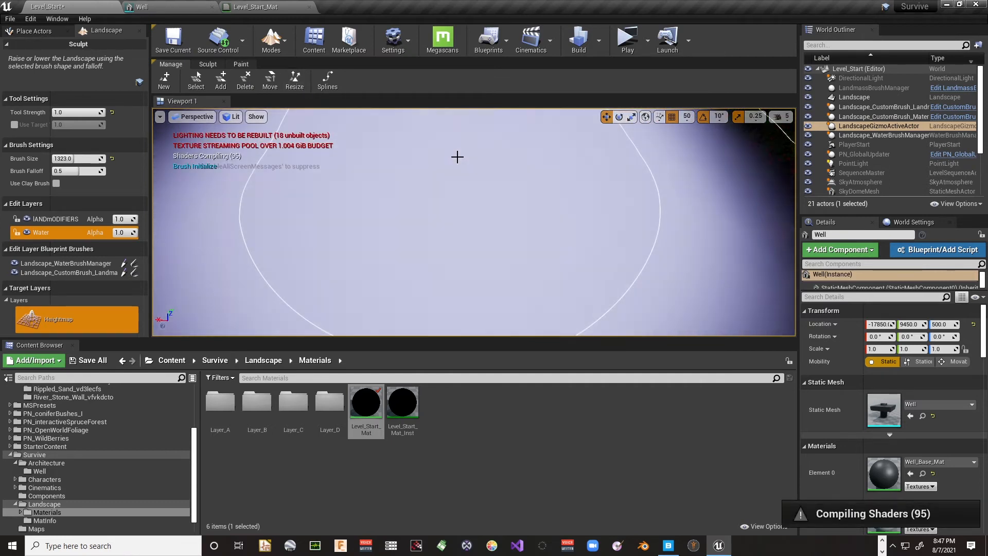
right_click(453, 194)
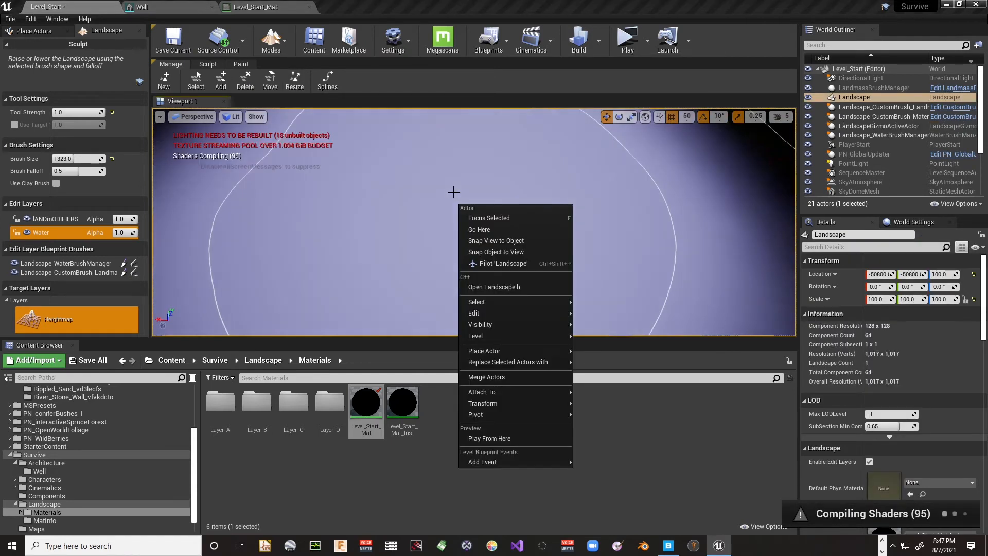
left_click(454, 192)
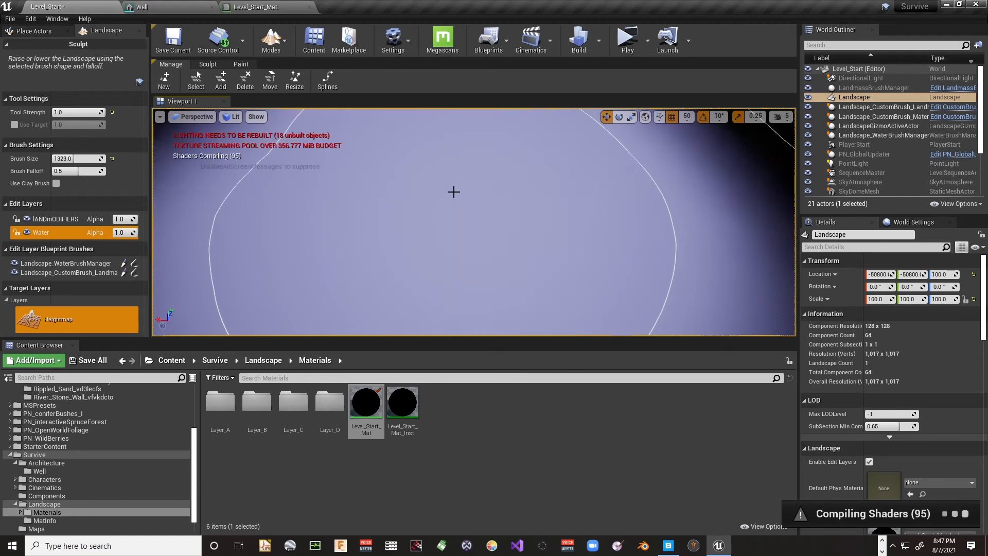
key("bracketleft")
key("bracketleft")
key("bracketleft")
key("bracketleft")
key("bracketleft")
key("bracketleft")
key("bracketleft")
key("bracketleft")
key("bracketleft")
key("bracketleft")
key("bracketleft")
key("bracketleft")
key("bracketleft")
key("bracketleft")
key("bracketleft")
key("bracketleft")
key("bracketleft")
key("bracketleft")
key("bracketleft")
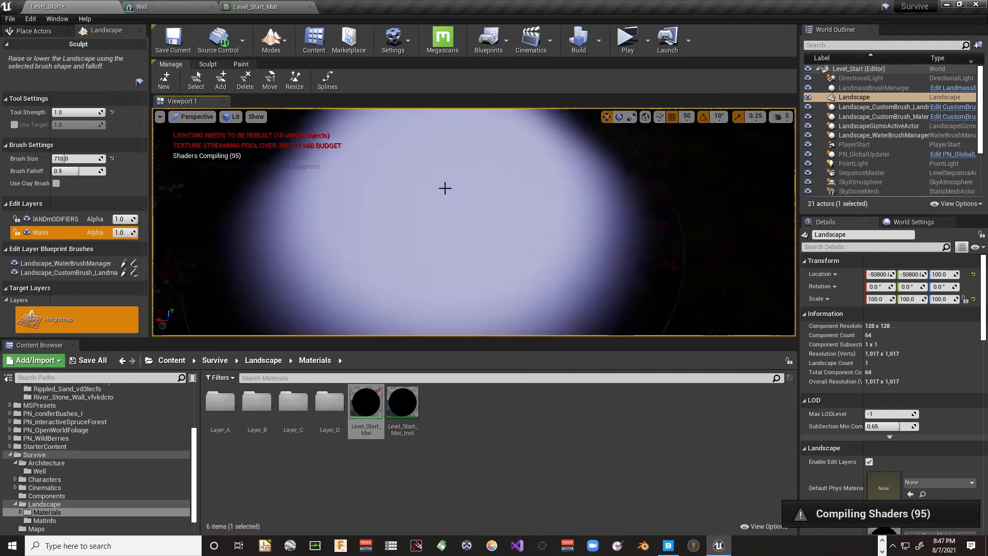
key("bracketleft")
key("bracketleft")
key("bracketleft")
key("bracketleft")
key("bracketleft")
key("bracketleft")
key("bracketleft")
key("bracketleft")
key("bracketleft")
key("bracketleft")
key("bracketleft")
key("bracketleft")
key("bracketleft")
key("bracketleft")
key("bracketleft")
key("bracketleft")
key("bracketleft")
key("bracketleft")
key("bracketleft")
key("bracketleft")
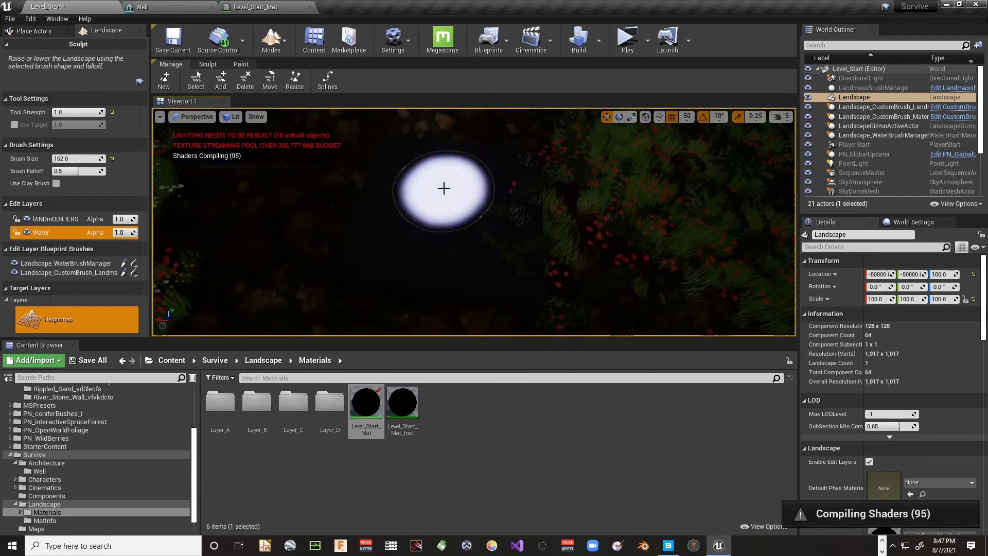
mouse_move(428, 179)
right_mouse_down()
mouse_move(382, 114)
mouse_move(374, 125)
mouse_move(441, 201)
mouse_move(452, 183)
right_mouse_up()
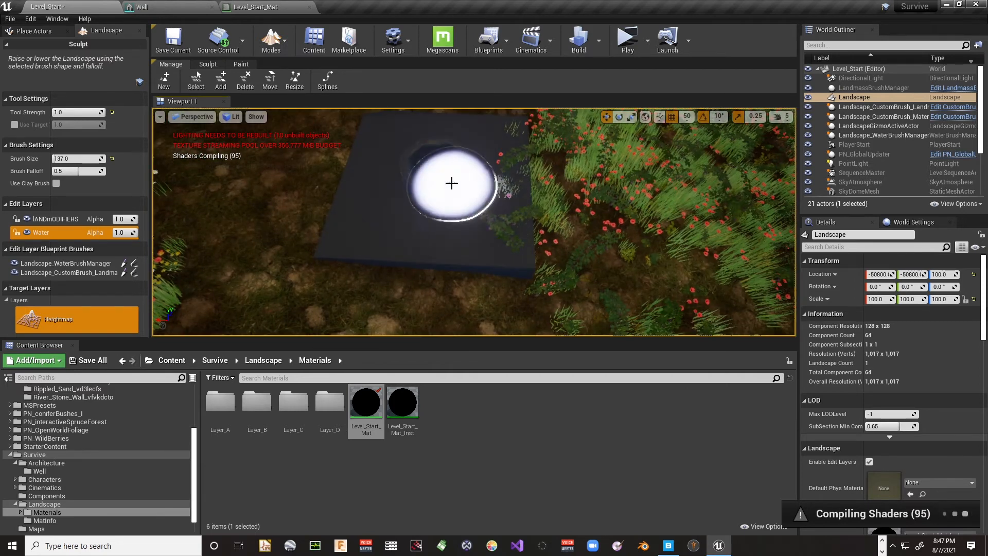
Step: Use the Visibility sculpt tool to cut a hole in the landscape inside the well ring
left_click(206, 66)
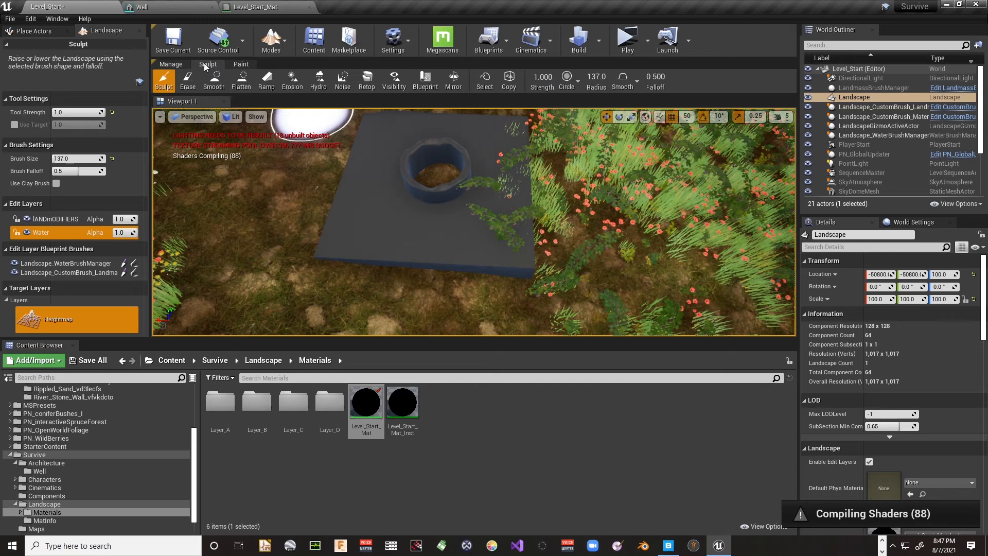
left_click(395, 84)
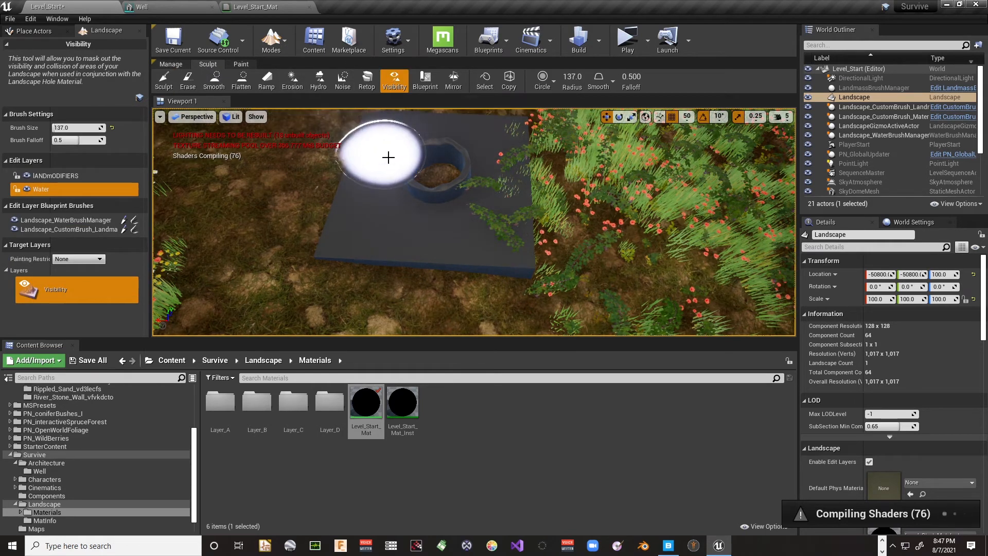
left_click(439, 187)
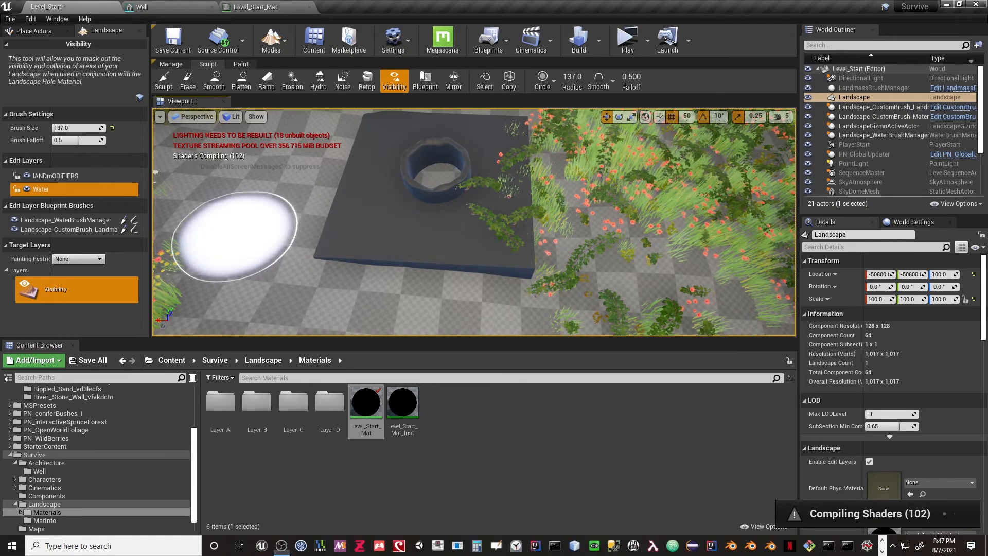
Step: Examine the inside of the well shaft through the hole cut in the landscape
mouse_move(411, 218)
right_mouse_down()
mouse_move(438, 222)
mouse_move(428, 175)
mouse_move(350, 160)
mouse_move(391, 119)
mouse_move(433, 216)
mouse_move(473, 232)
mouse_move(479, 257)
mouse_move(477, 227)
mouse_move(474, 262)
mouse_move(437, 242)
right_mouse_up()
key("w")
key("w")
key("w")
key("s")
key("w")
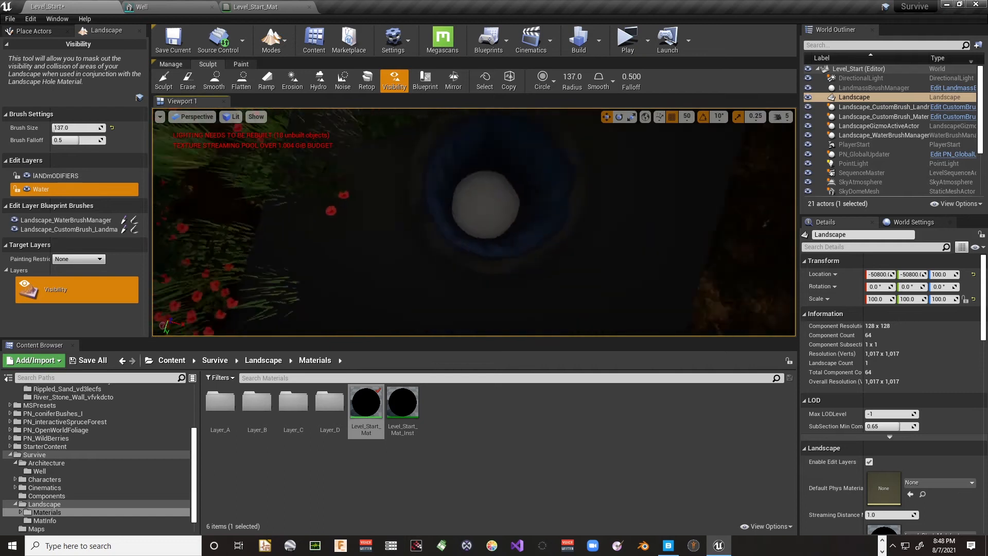
mouse_move(437, 242)
right_mouse_down()
mouse_move(499, 232)
mouse_move(450, 160)
mouse_move(430, 174)
mouse_move(433, 210)
right_mouse_up()
key("s")
key("w")
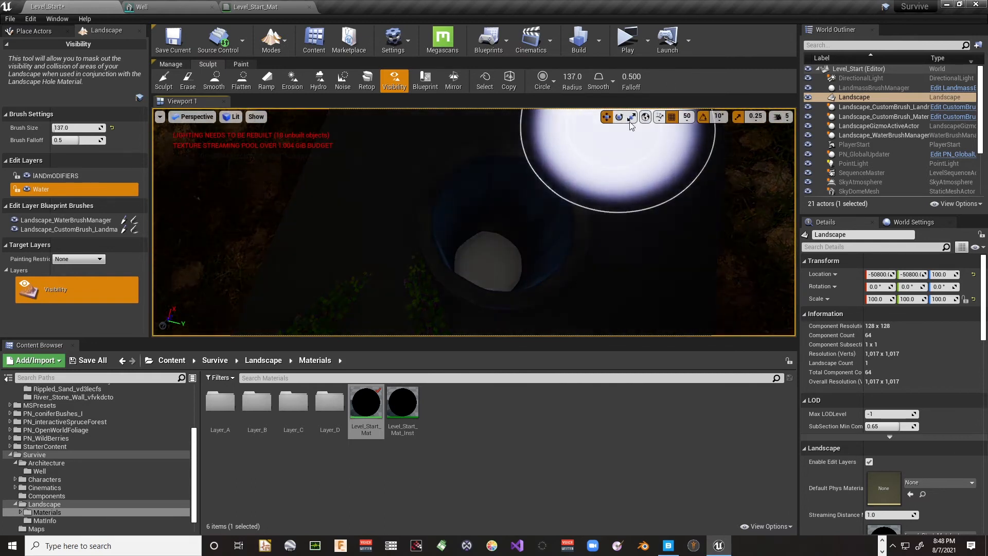
mouse_move(576, 185)
right_mouse_down()
mouse_move(578, 226)
mouse_move(571, 170)
mouse_move(579, 222)
right_mouse_up()
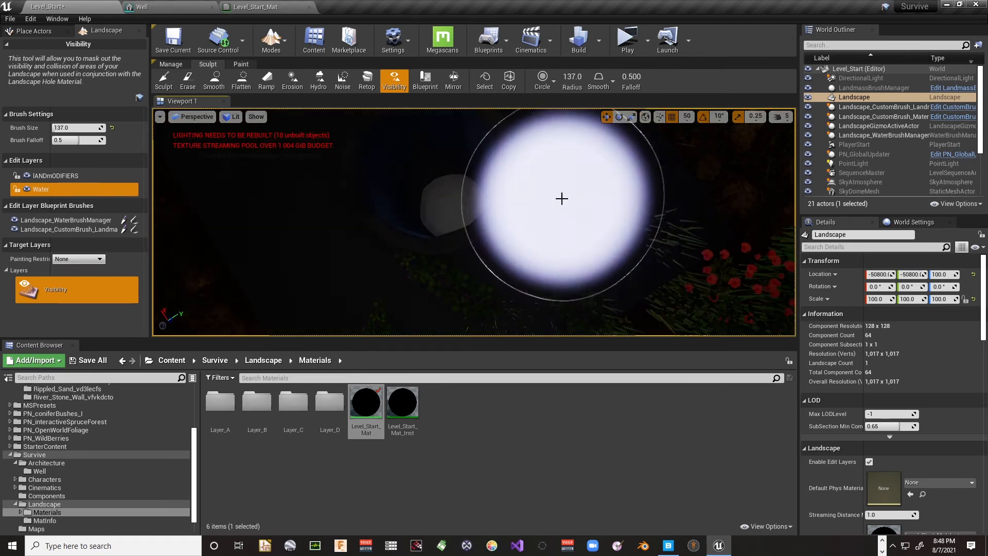
Step: Switch from Landscape to Select mode and view the well shaft in Detail Lighting
left_click(283, 42)
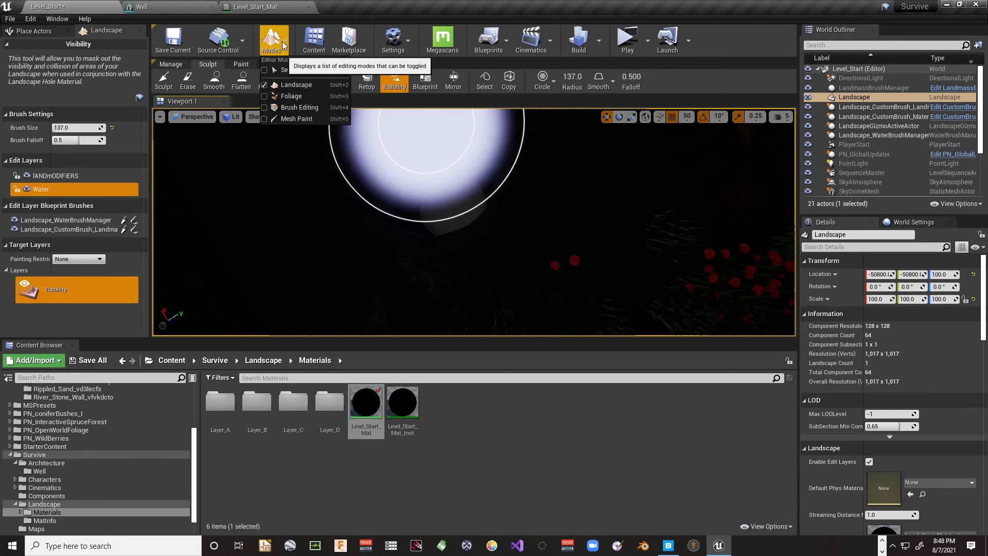
left_click(288, 67)
right_click_drag(474, 204, 469, 179)
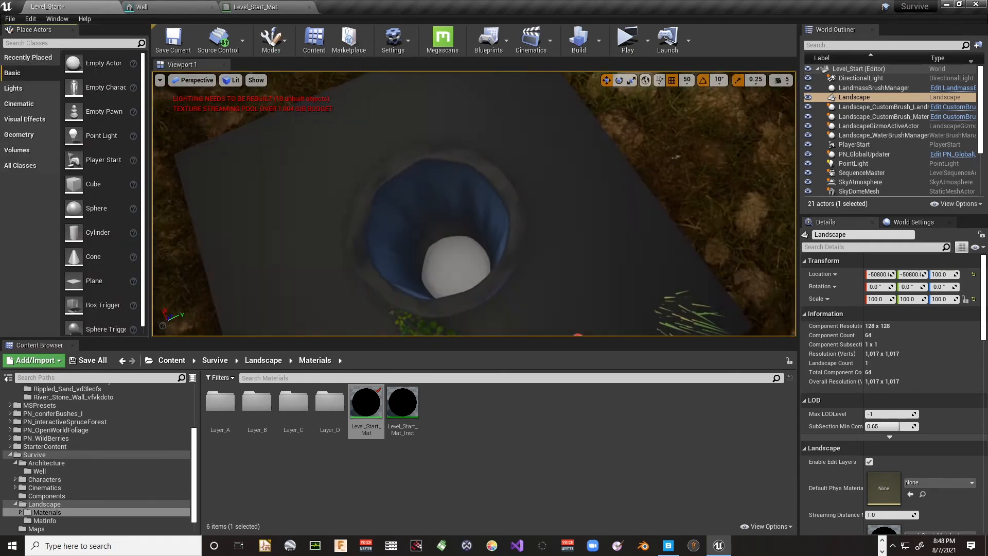
left_click(236, 82)
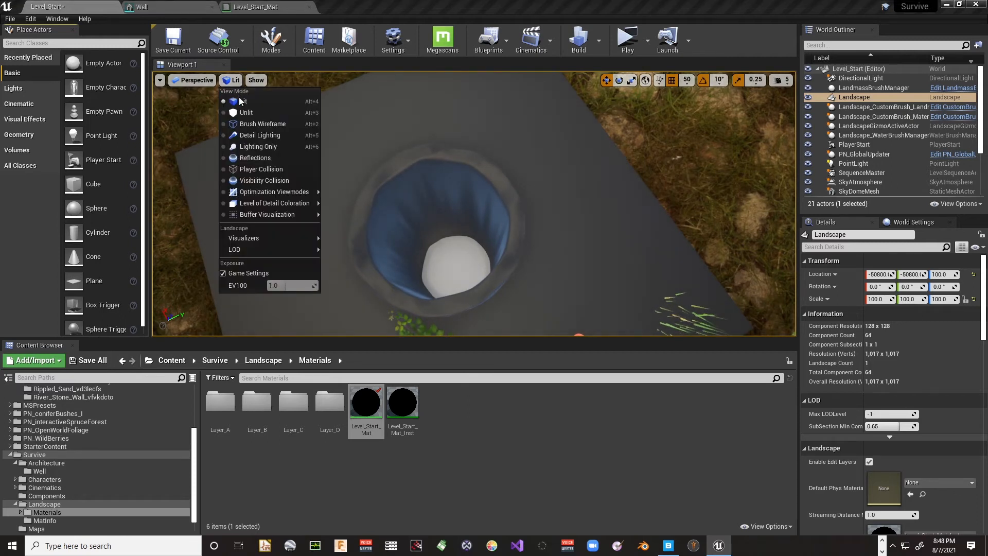
left_click(280, 134)
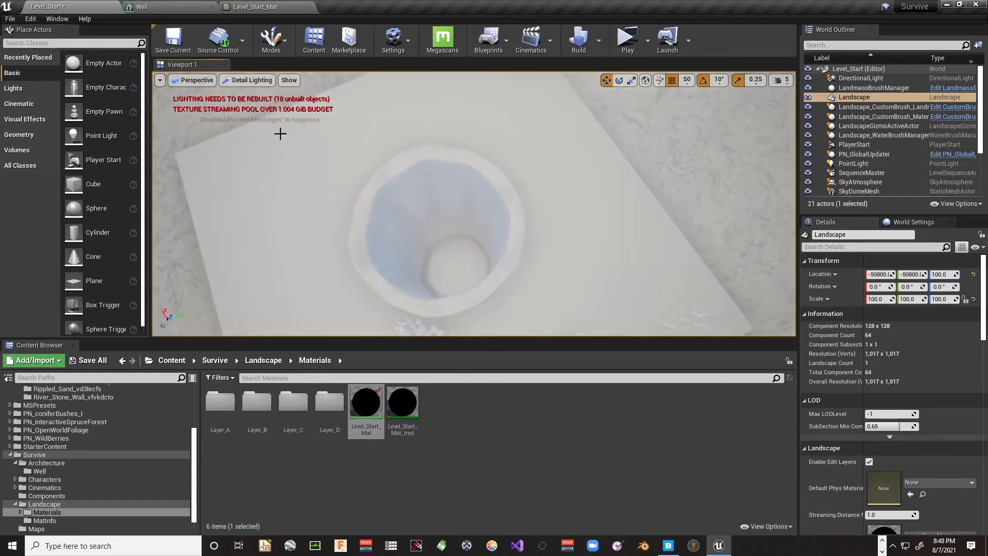
right_click_drag(408, 185, 320, 142)
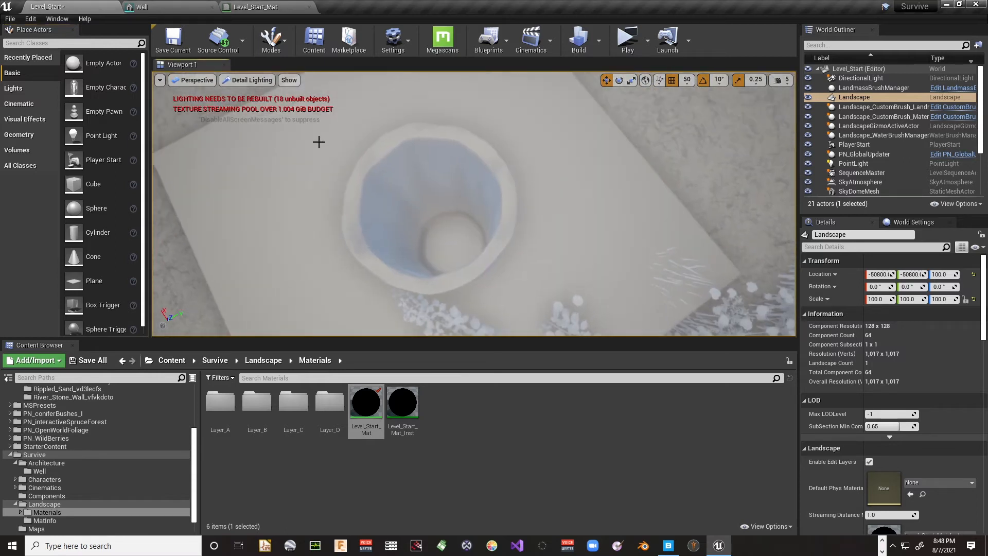
Step: View the well shaft in Lighting Only mode and in Unlit mode for comparison
left_click(263, 81)
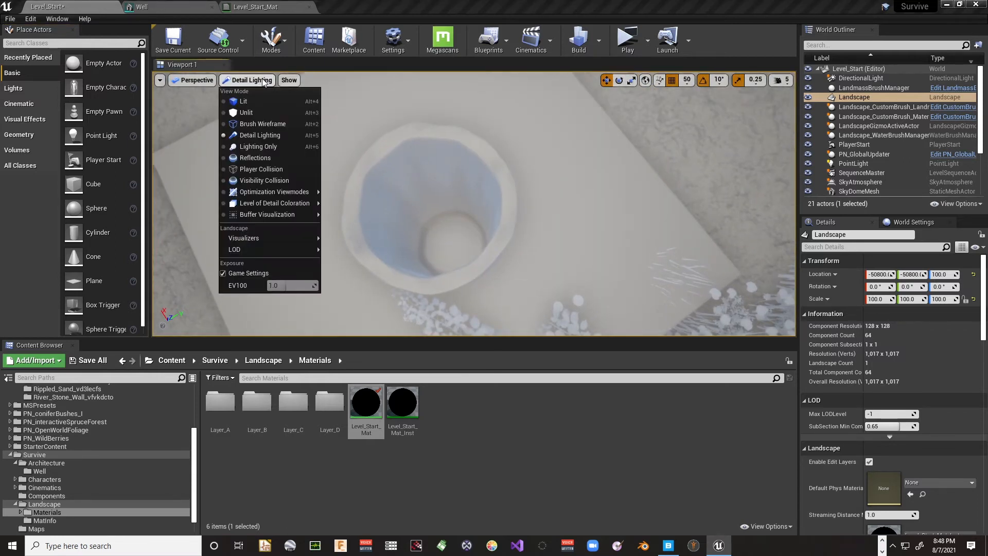
left_click(276, 143)
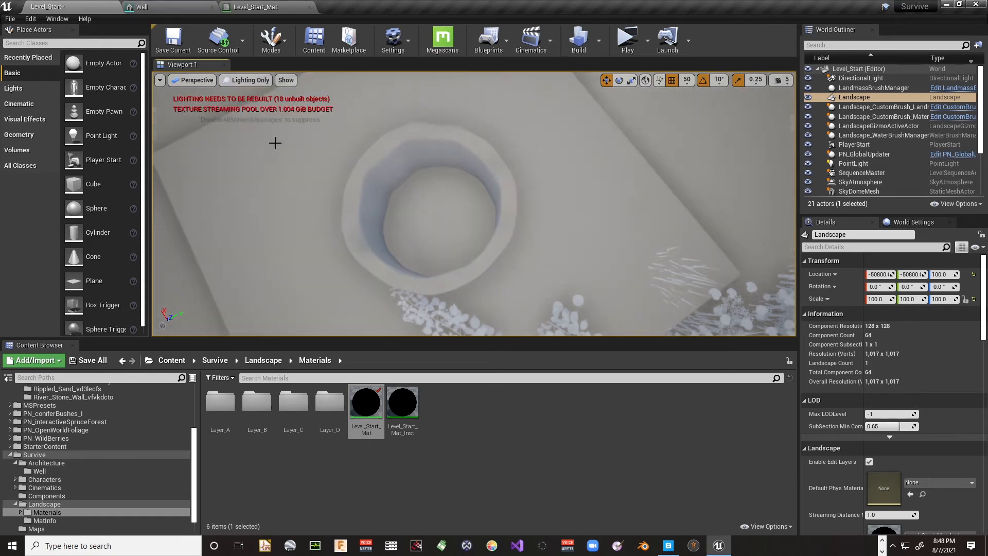
left_click(244, 81)
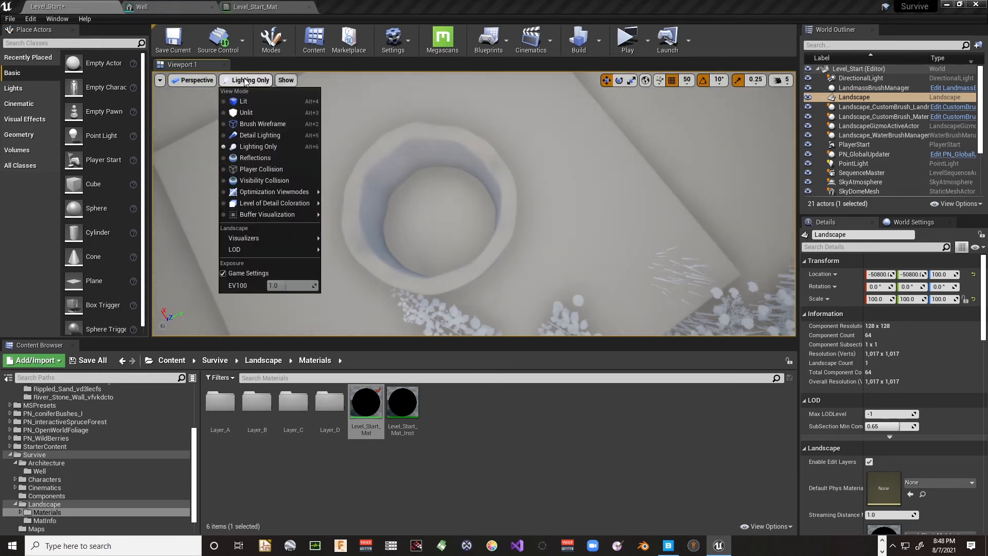
left_click(267, 111)
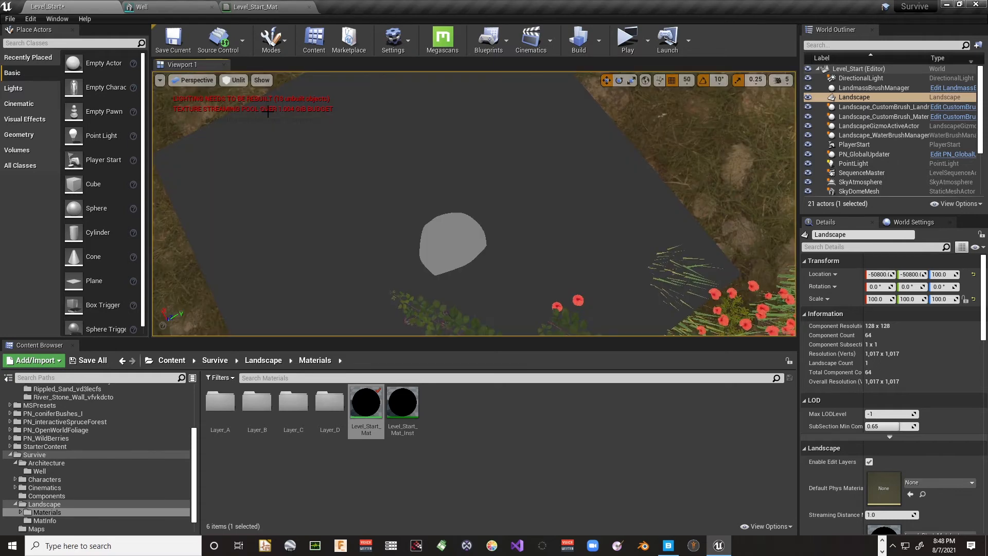
Step: Start a play session and walk the character up to the well ring and around its base to test collision
right_click_drag(474, 204, 463, 150)
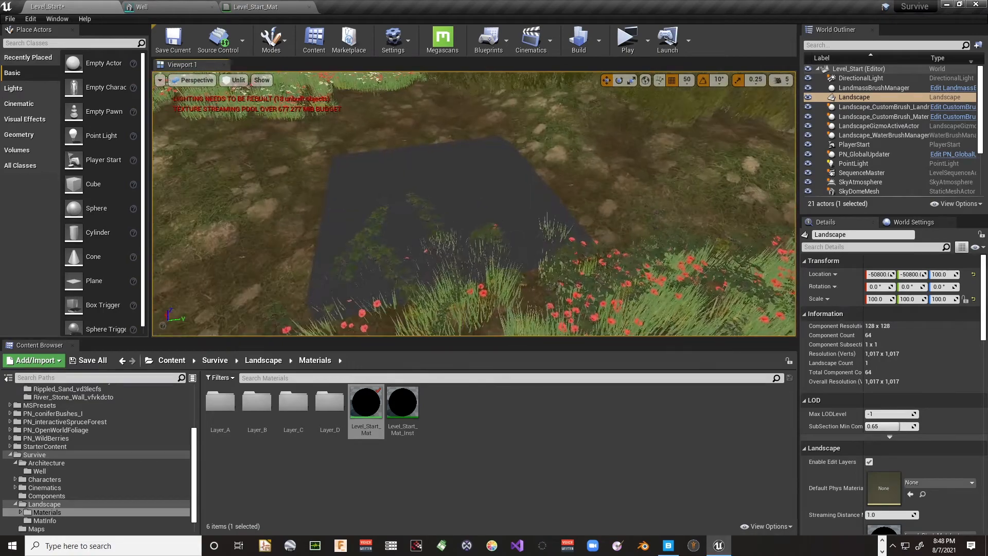
left_click(624, 44)
left_click(533, 132)
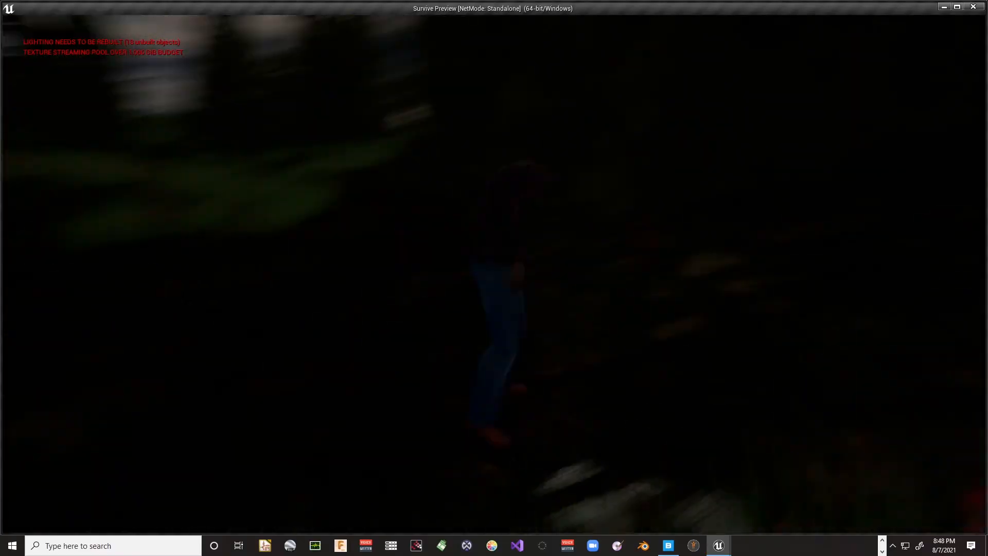
key("w")
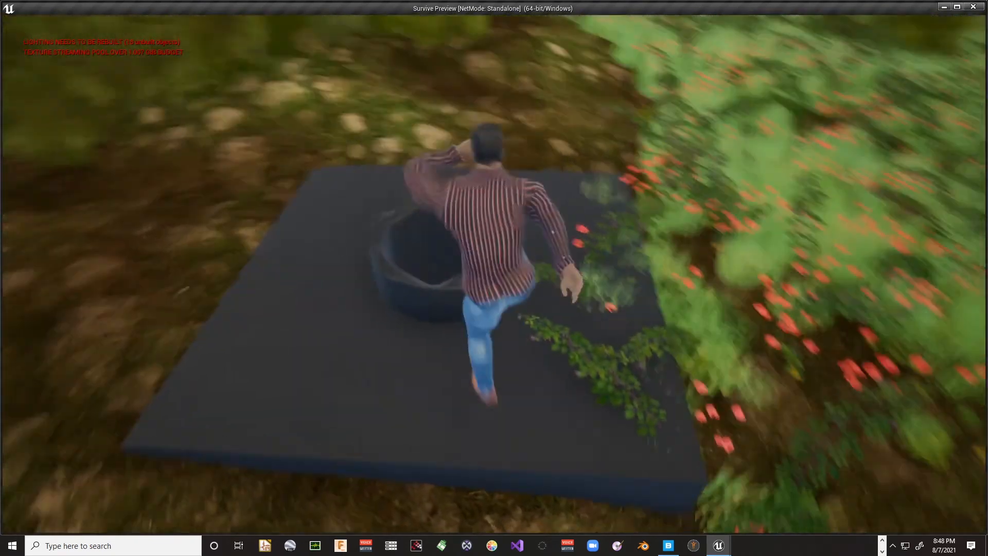
key("w")
key("s")
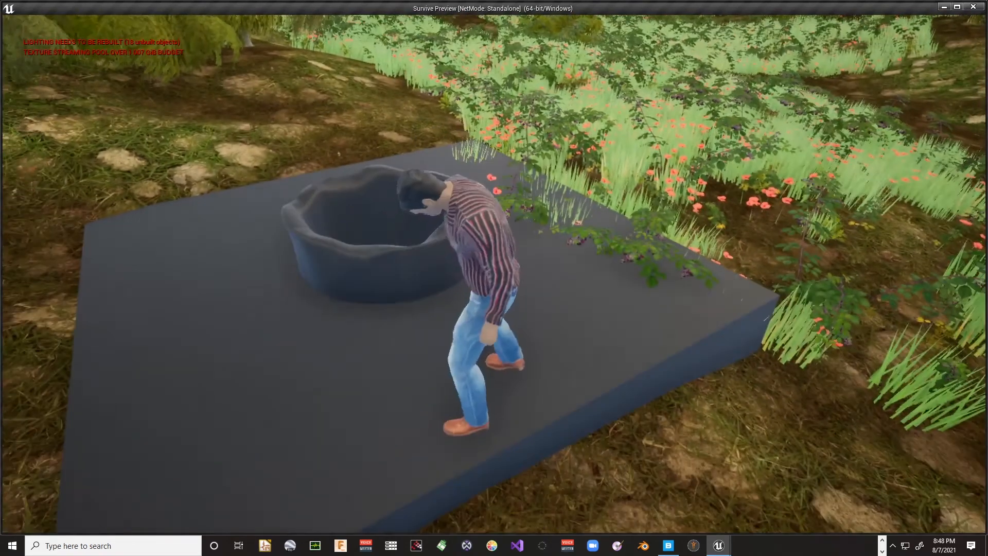
key("w")
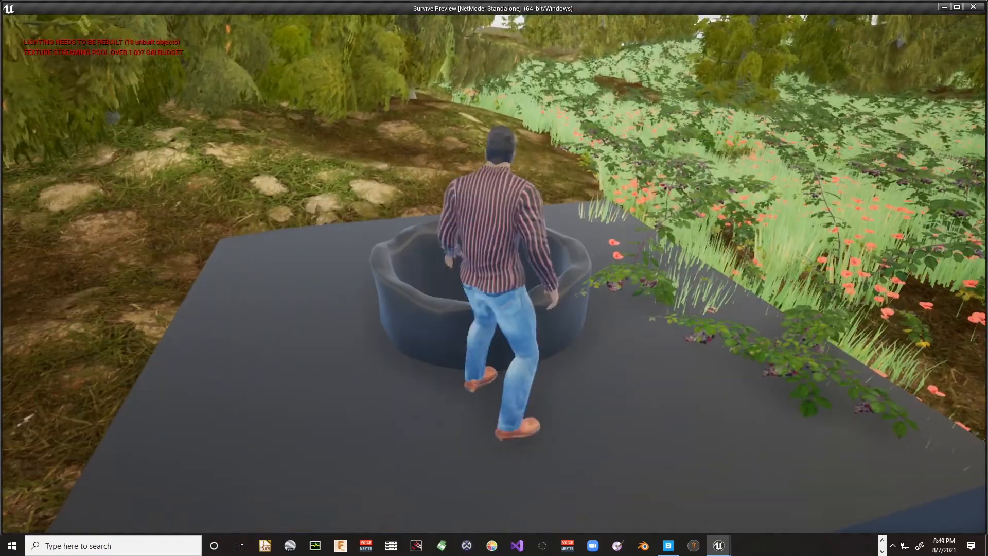
key("s")
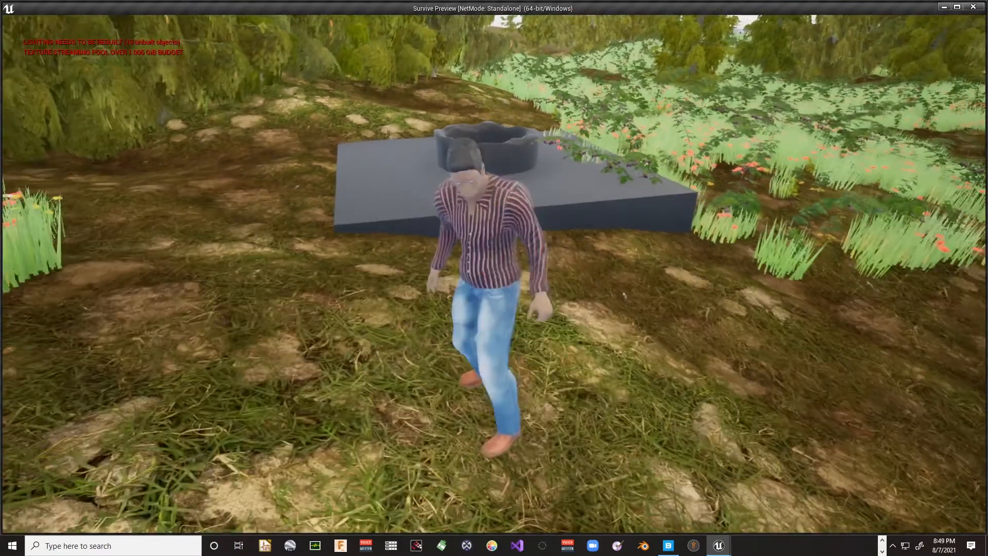
Step: Jump the character over the ring down into the well shaft and end the play session
key("w")
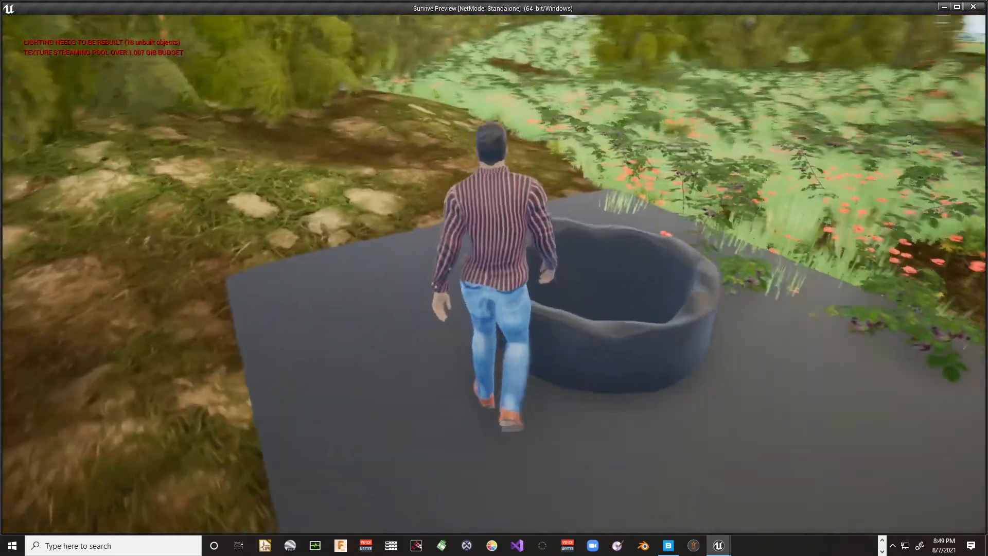
key("w")
key("space")
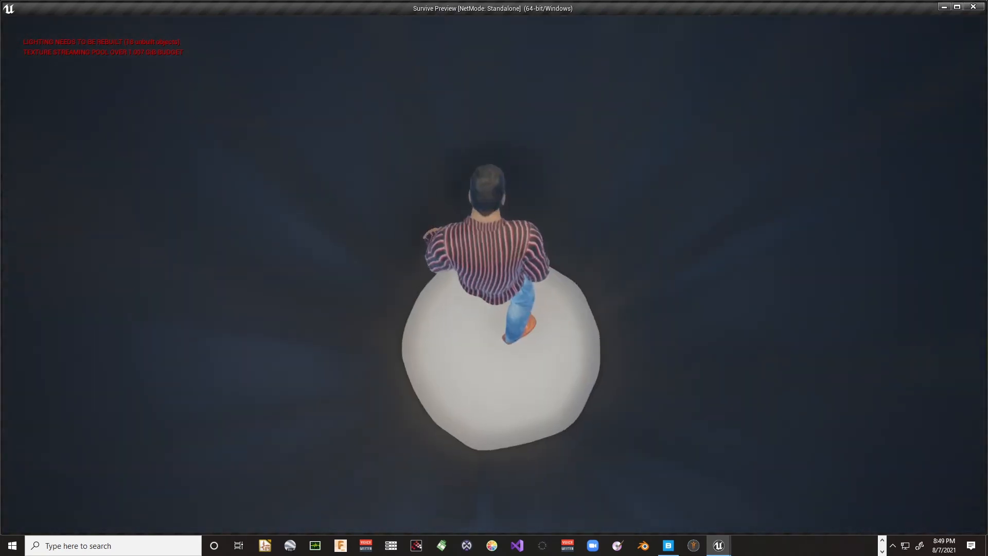
key("Escape")
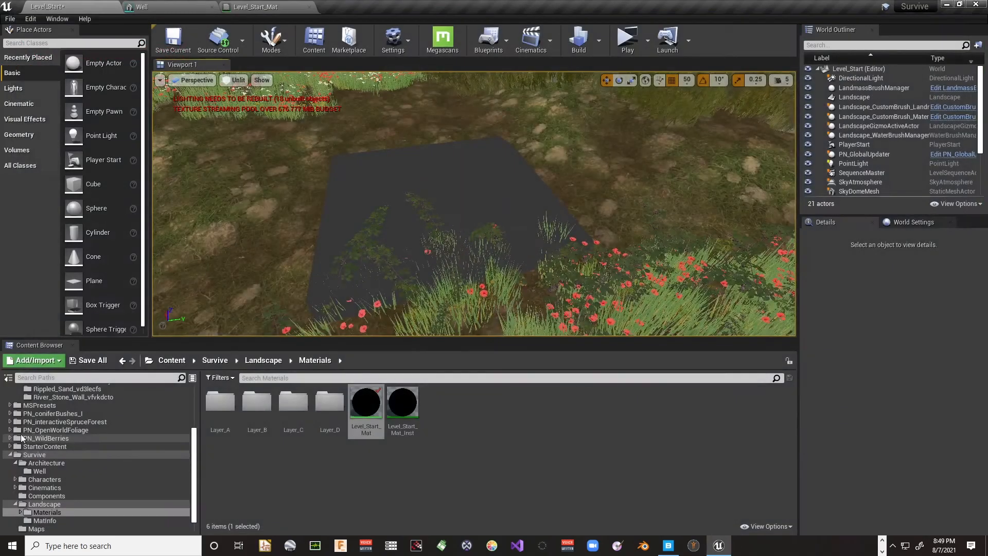
Step: Bring the well ring into view and switch the viewport to Lit mode
scroll(79, 441, "down", 1)
right_click_drag(473, 203, 324, 168)
key("w")
left_click(235, 80)
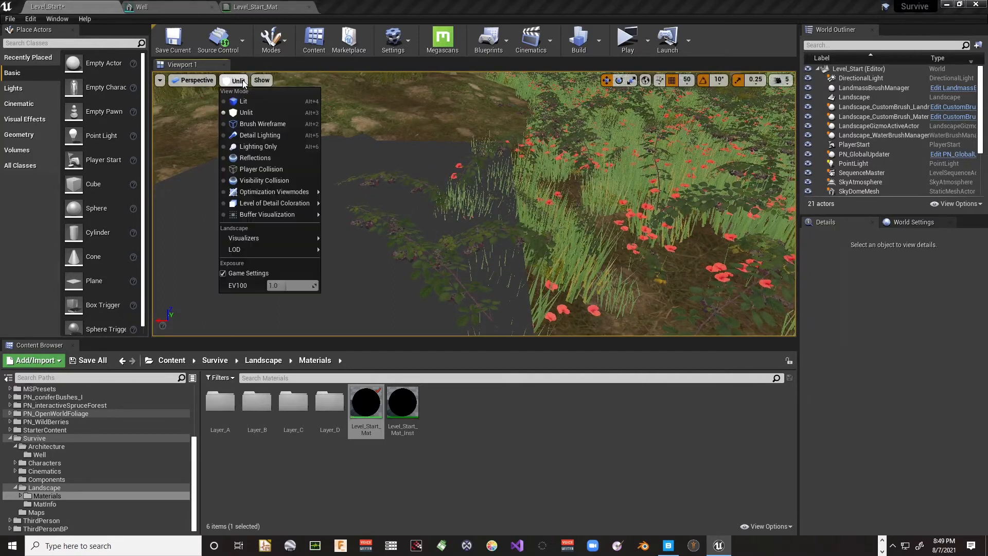
left_click(248, 104)
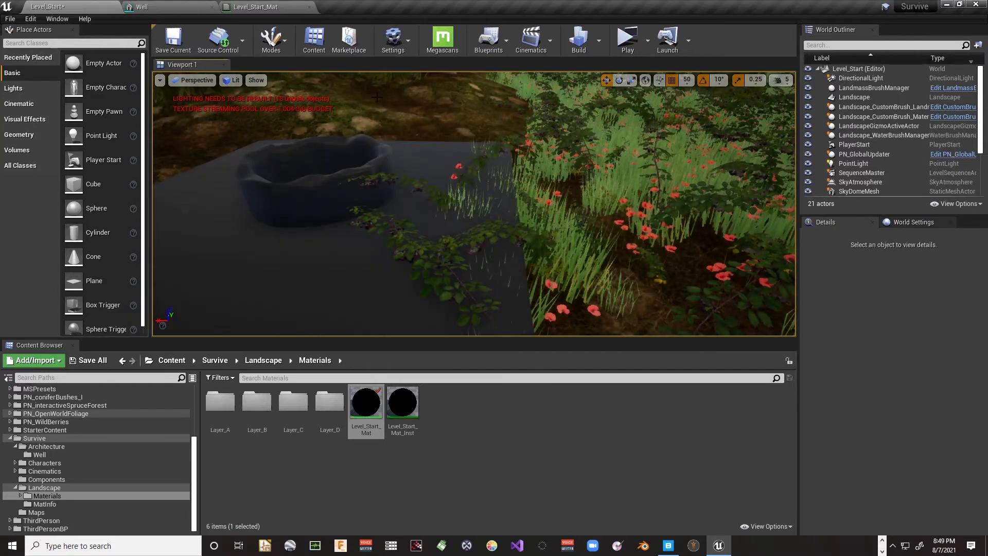
Step: Review the engine scalability quality settings and look over the lit well without changing anything
left_click(407, 48)
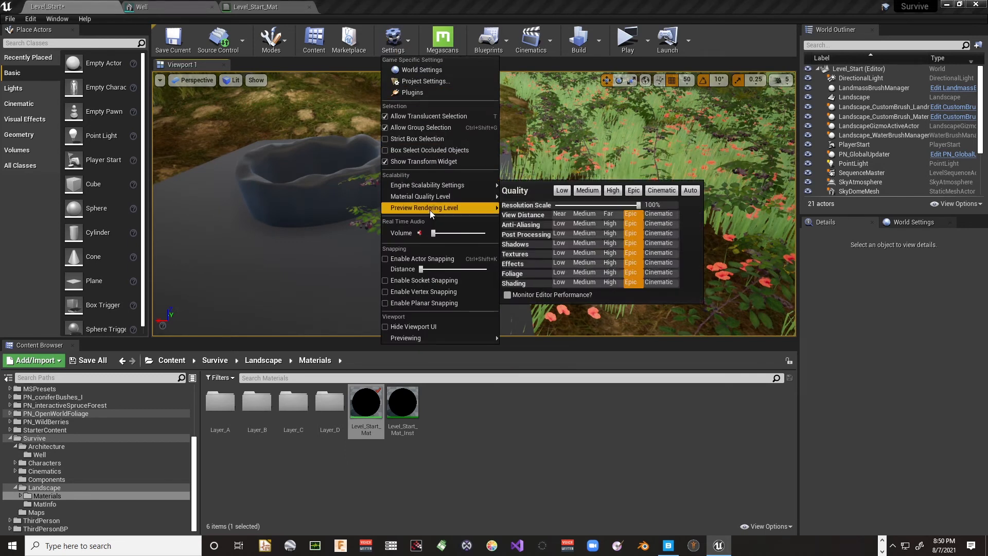
mouse_move(429, 198)
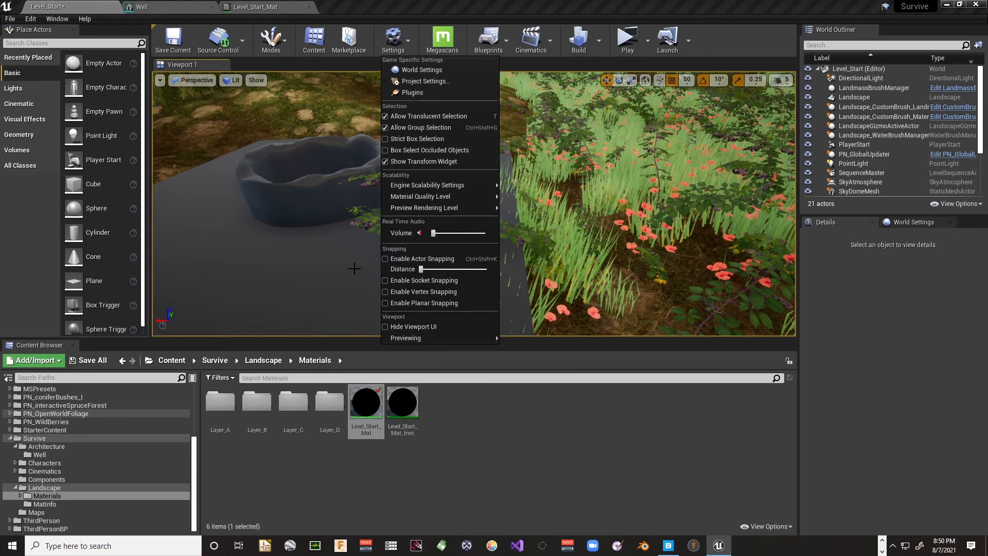
right_click_drag(355, 256, 301, 241)
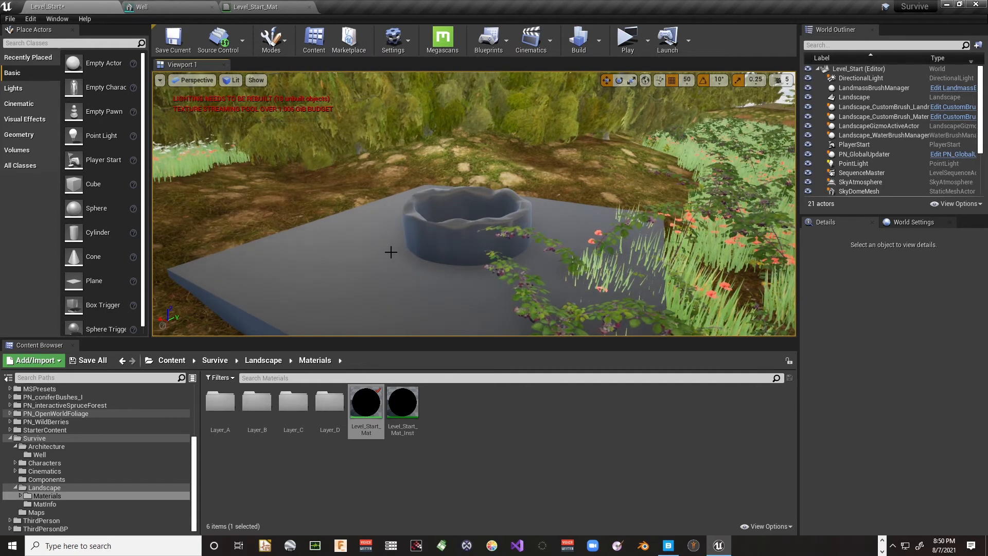
mouse_move(522, 110)
right_mouse_down()
mouse_move(502, 77)
mouse_move(412, 96)
mouse_move(618, 191)
mouse_move(524, 119)
right_mouse_up()
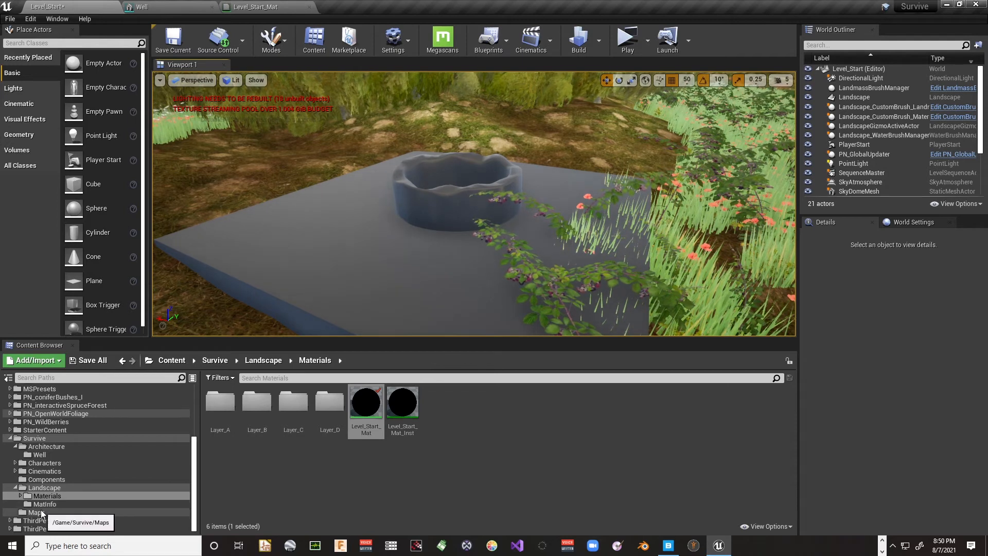
Step: Open the Well_Base_Mat material from the Survive/Architecture/Well folder
left_click(39, 455)
mouse_move(263, 405)
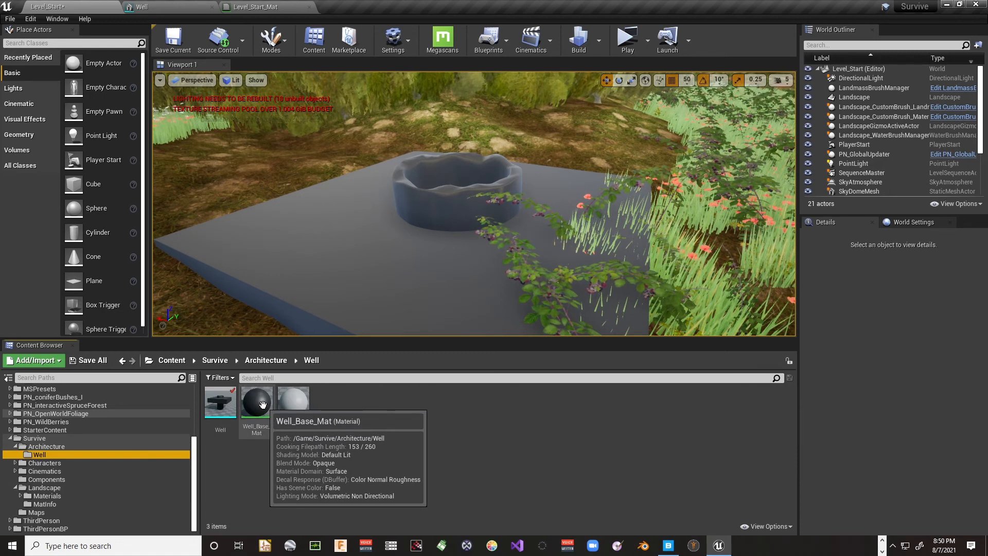
scroll(73, 432, "up", 3)
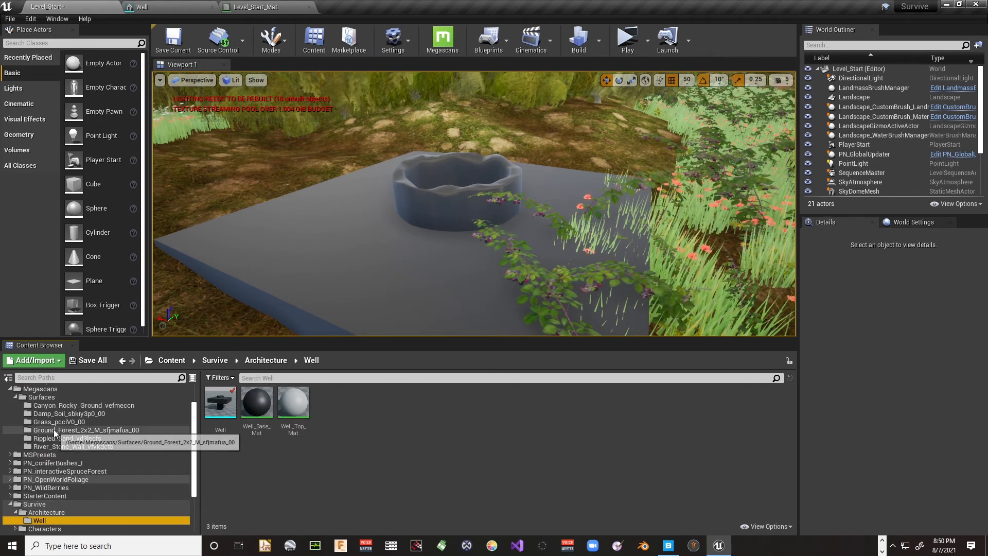
left_click(256, 406)
double_click(256, 410)
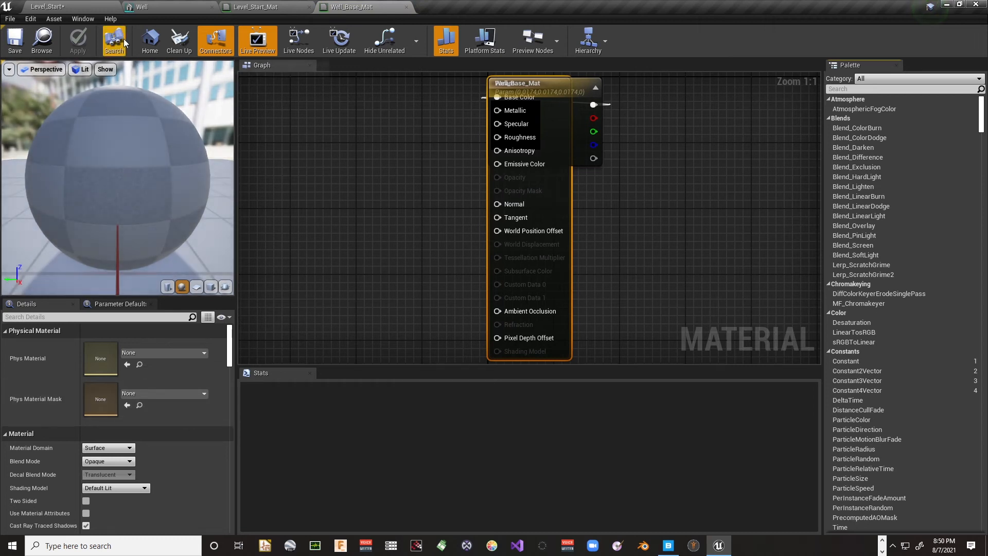
Step: Open Content Browser 2 in the material editor and dock it beside Stats
left_click(77, 18)
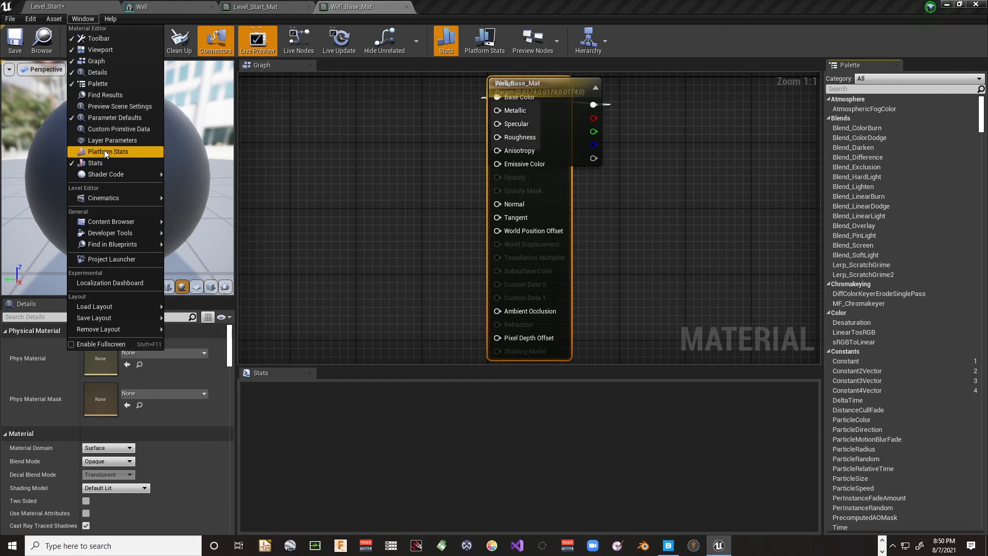
mouse_move(118, 175)
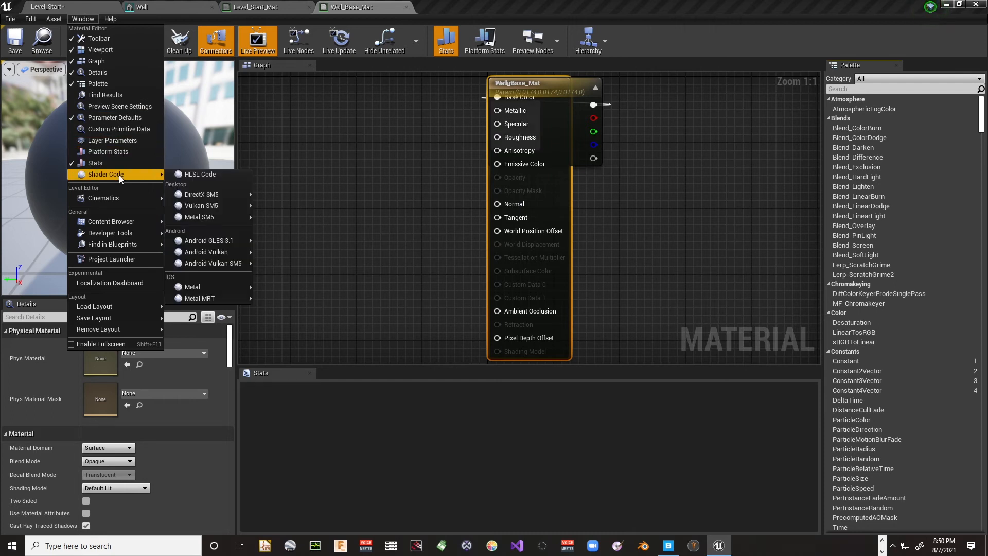
mouse_move(123, 222)
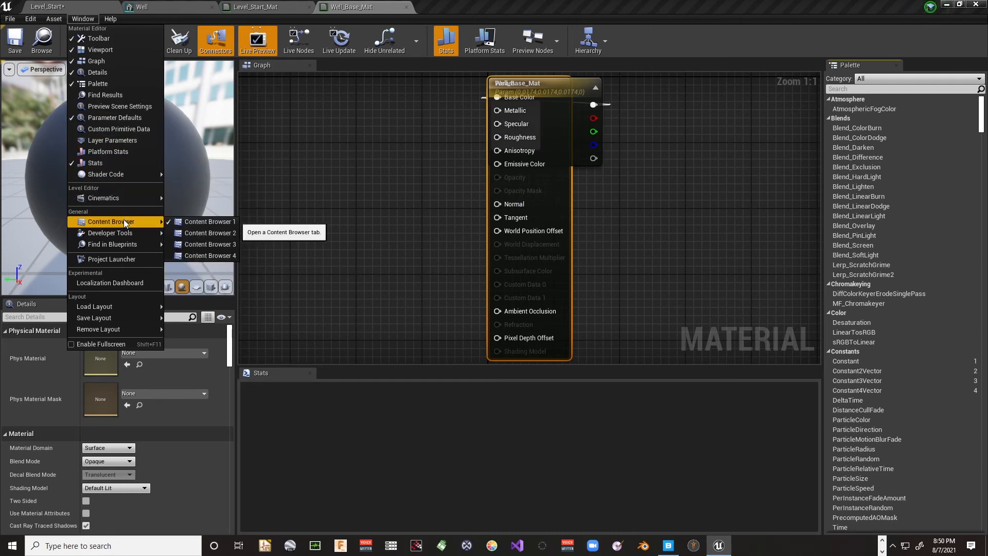
left_click(221, 236)
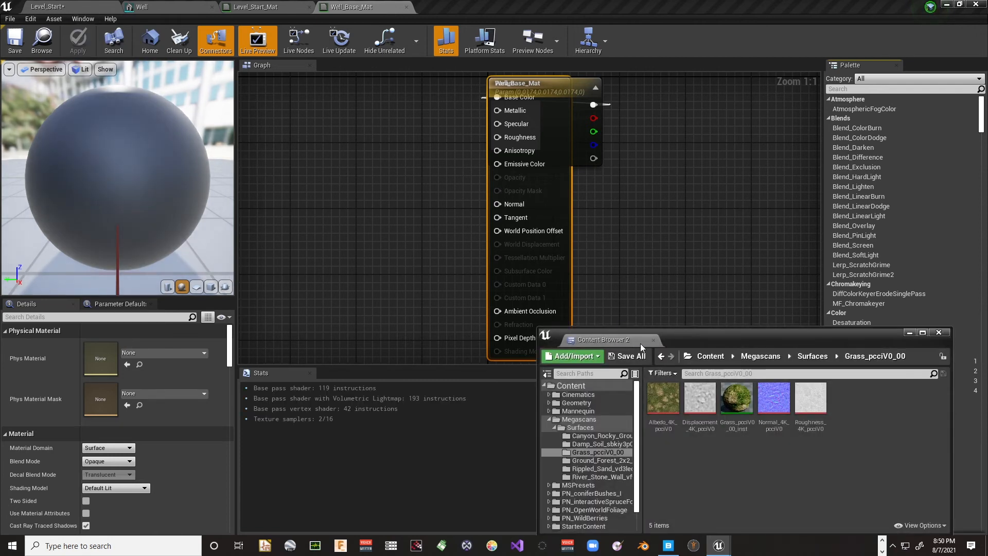
left_click_drag(640, 344, 351, 377)
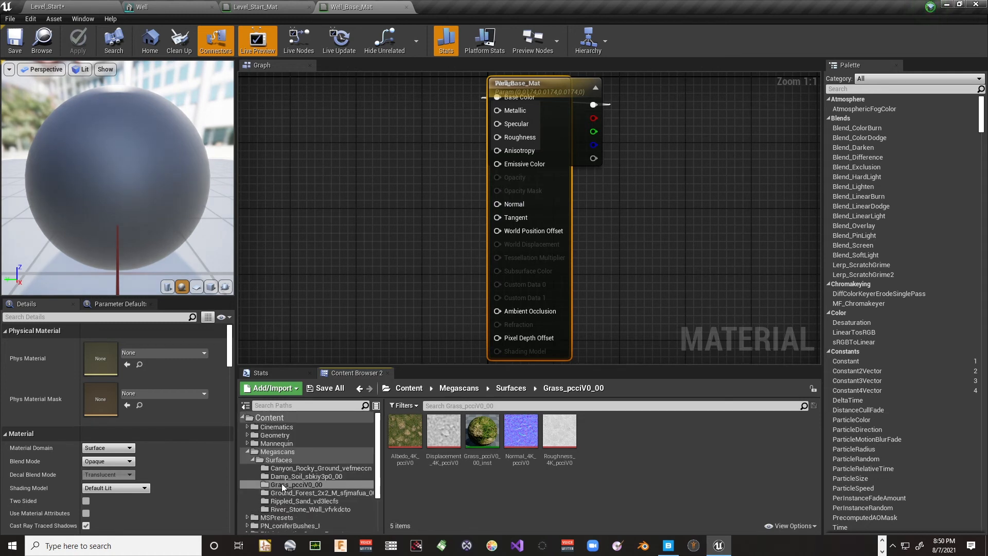
Step: Add the albedo, normal and roughness textures from the River_Stone_Wall_vfvkdcto folder to the material graph as Texture Samples
left_click(252, 456)
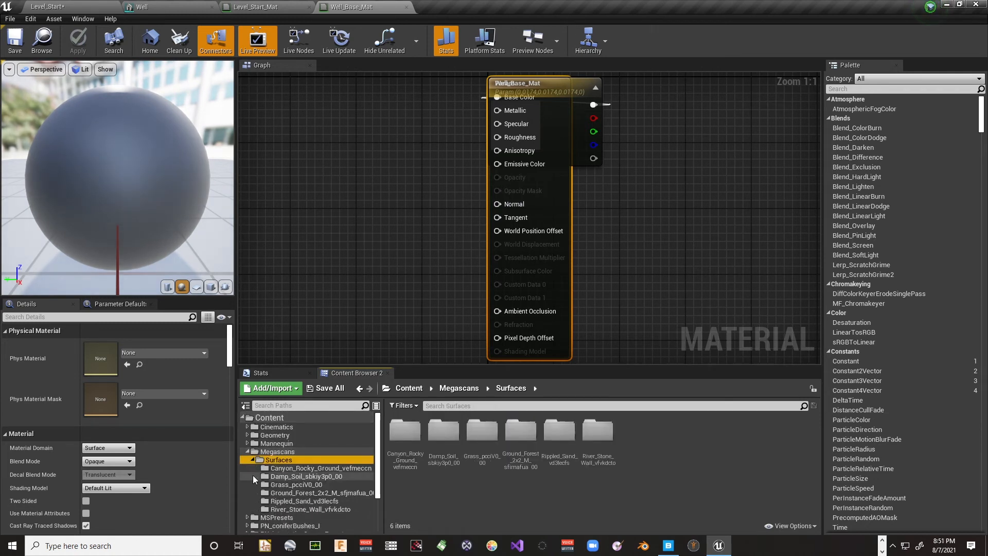
left_click(273, 509)
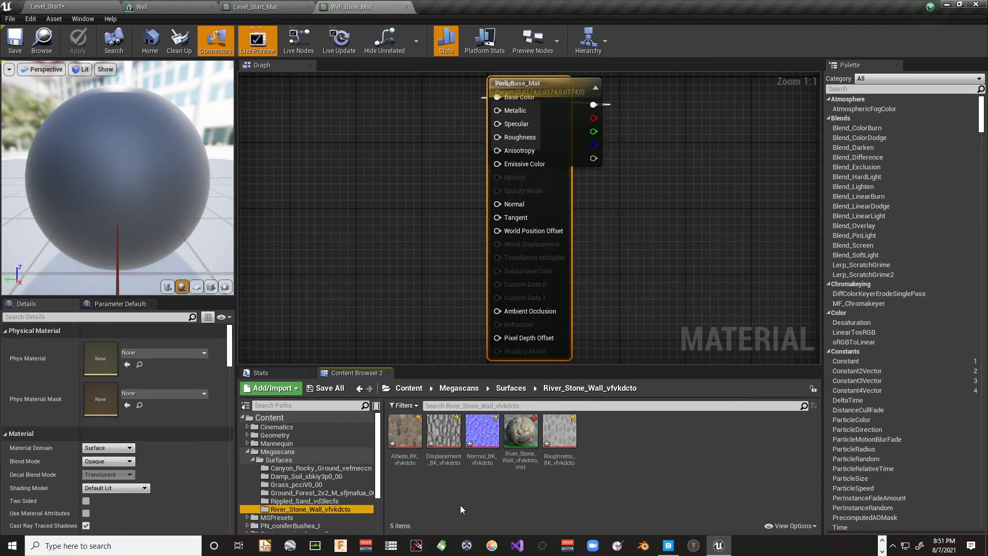
right_click_drag(413, 232, 530, 222)
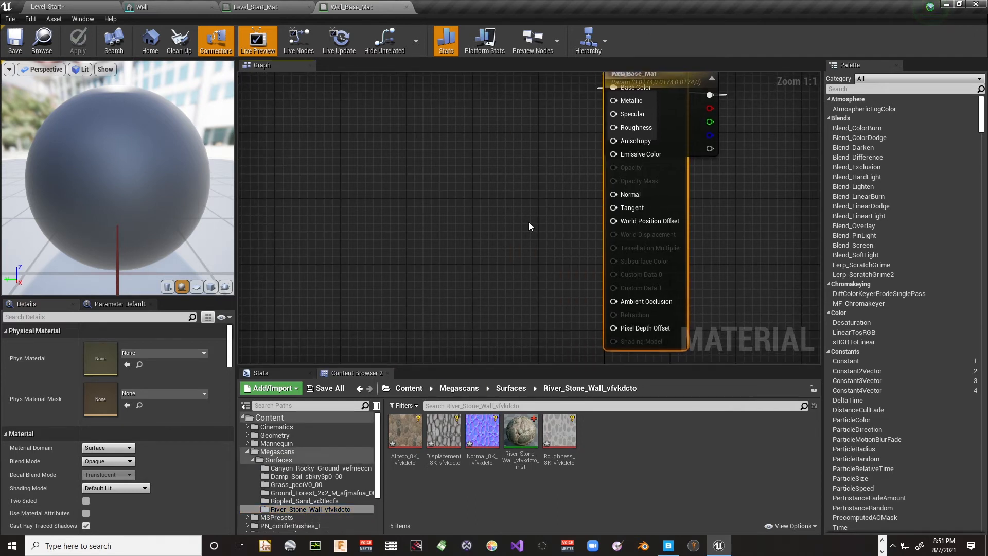
left_click_drag(405, 433, 411, 95)
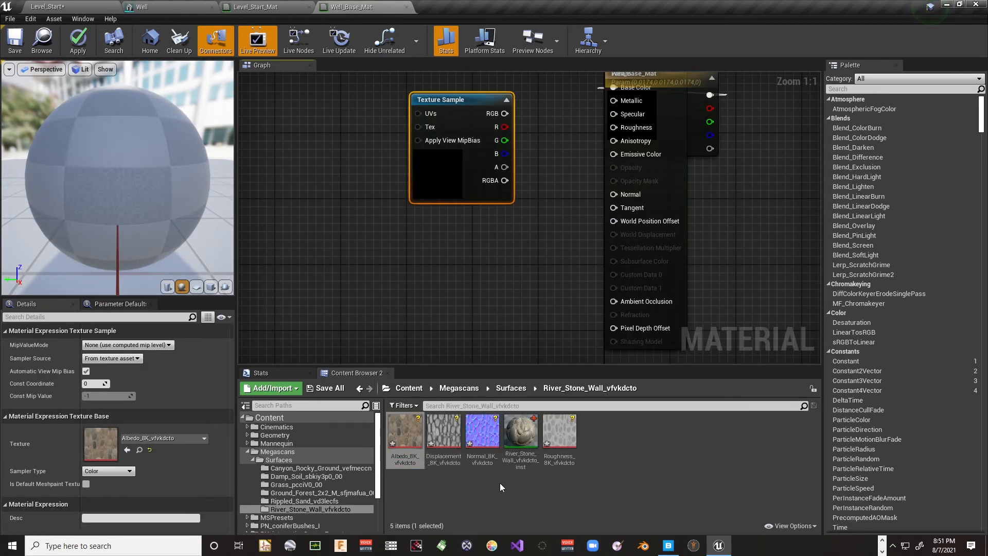
left_click_drag(482, 431, 448, 347)
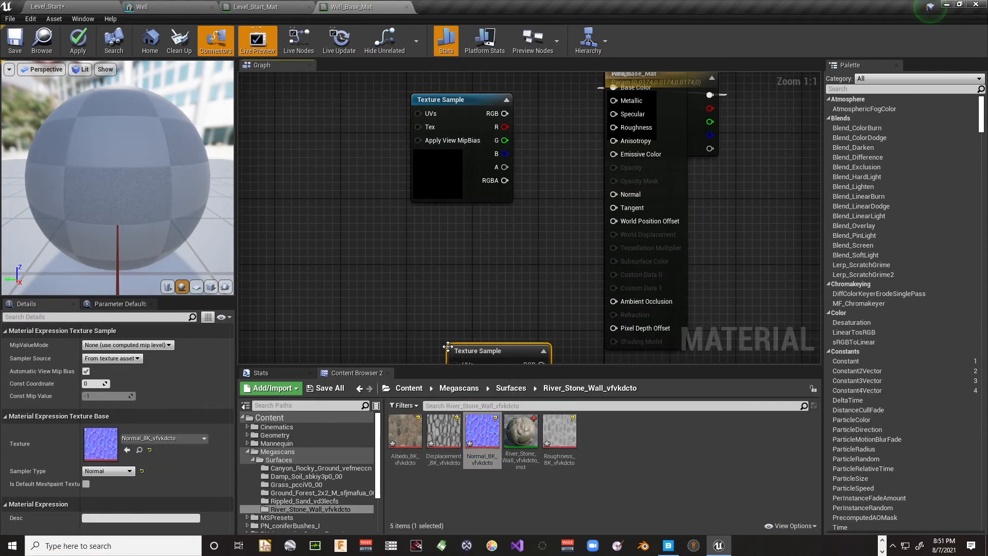
left_click_drag(560, 431, 444, 253)
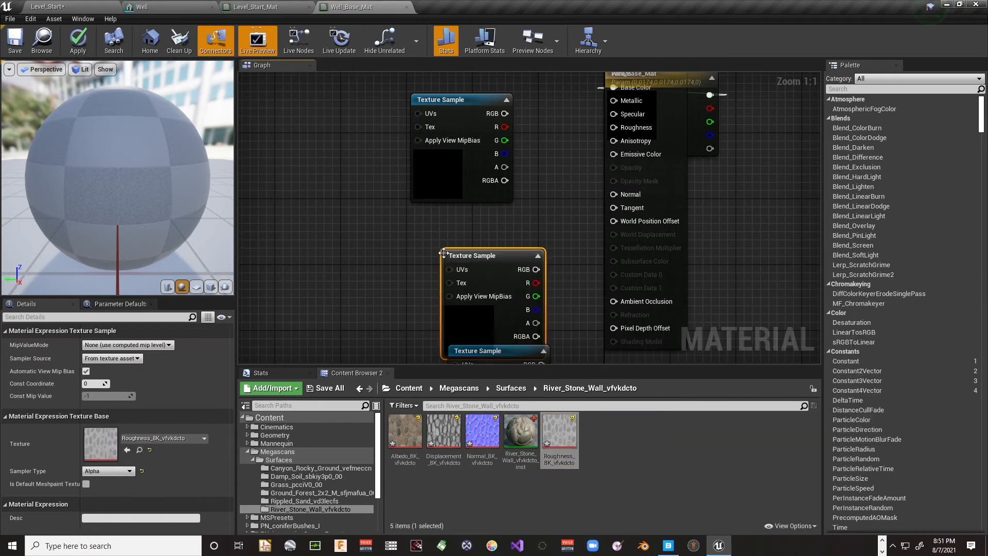
Step: Move the Param node off the Well_Base_Mat node so the material's input pins are clear
right_click_drag(502, 227, 396, 260)
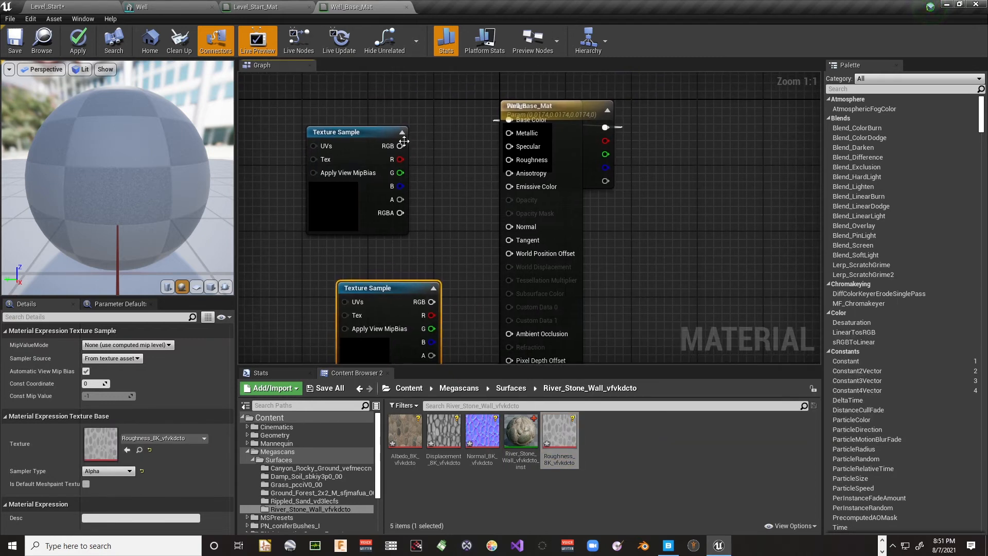
left_click_drag(402, 144, 451, 147)
left_click(601, 110)
left_click_drag(600, 110, 647, 113)
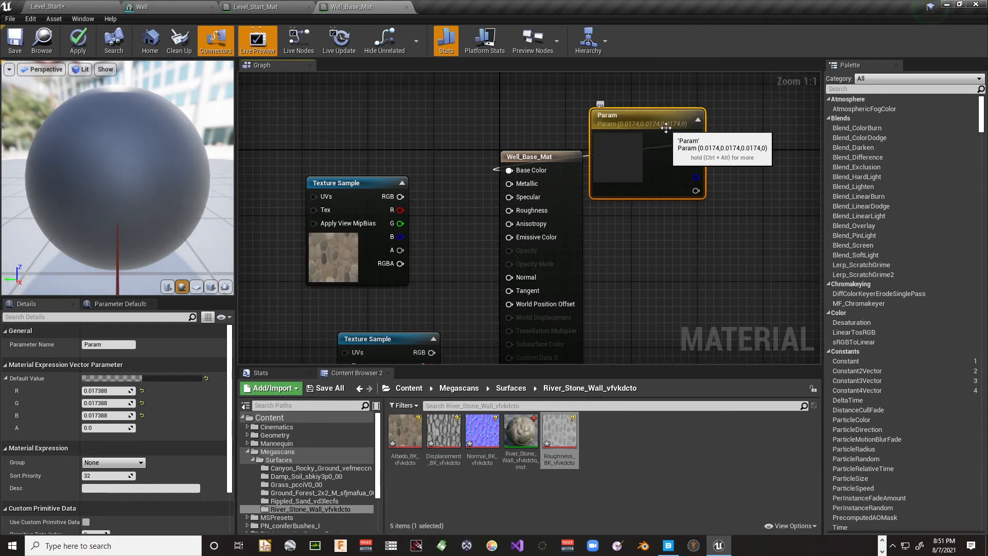
Step: Delete the Param node and connect the albedo, roughness and normal Texture Samples' RGB outputs to Base Color, Roughness and Normal on Well_Base_Mat
key("Delete")
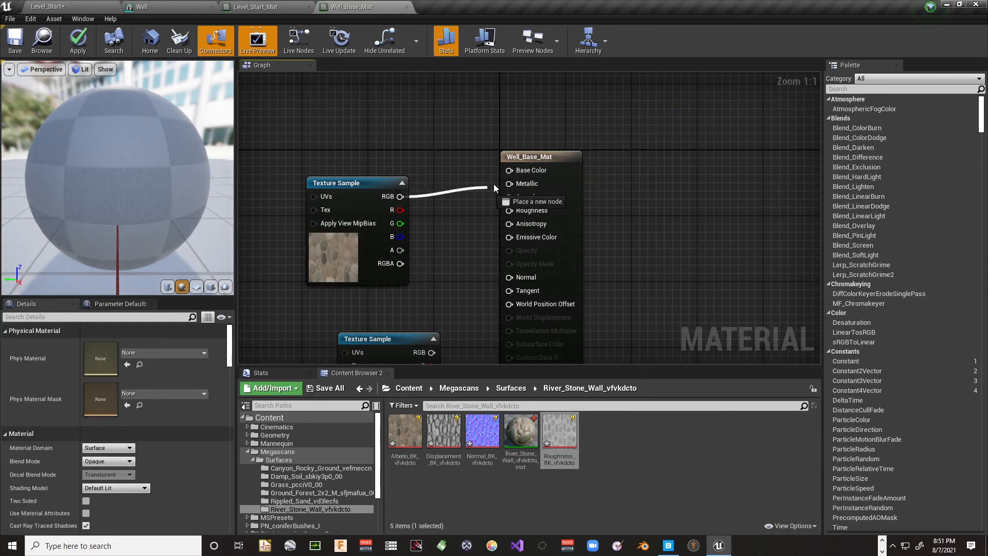
left_click_drag(511, 172, 511, 171)
right_click_drag(438, 315, 432, 211)
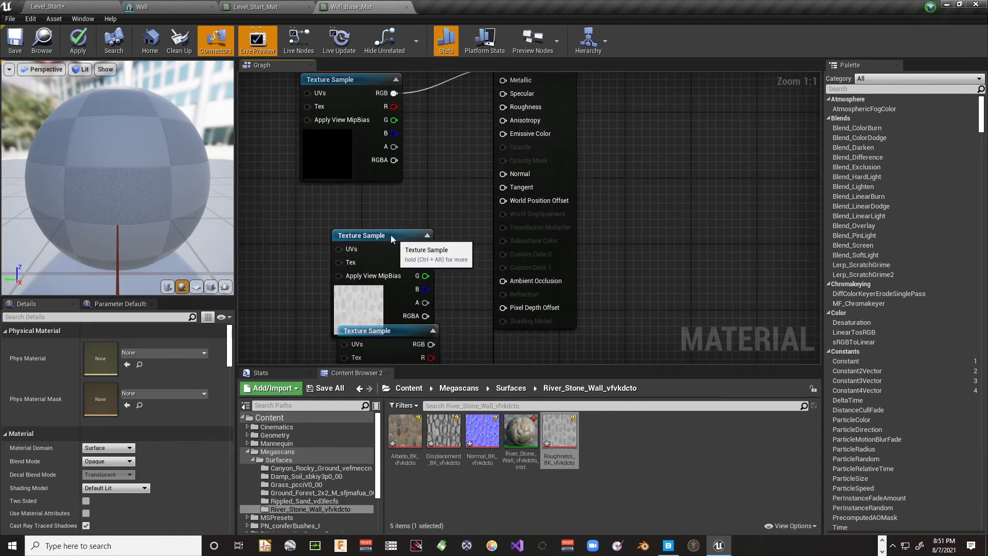
left_click_drag(395, 238, 447, 187)
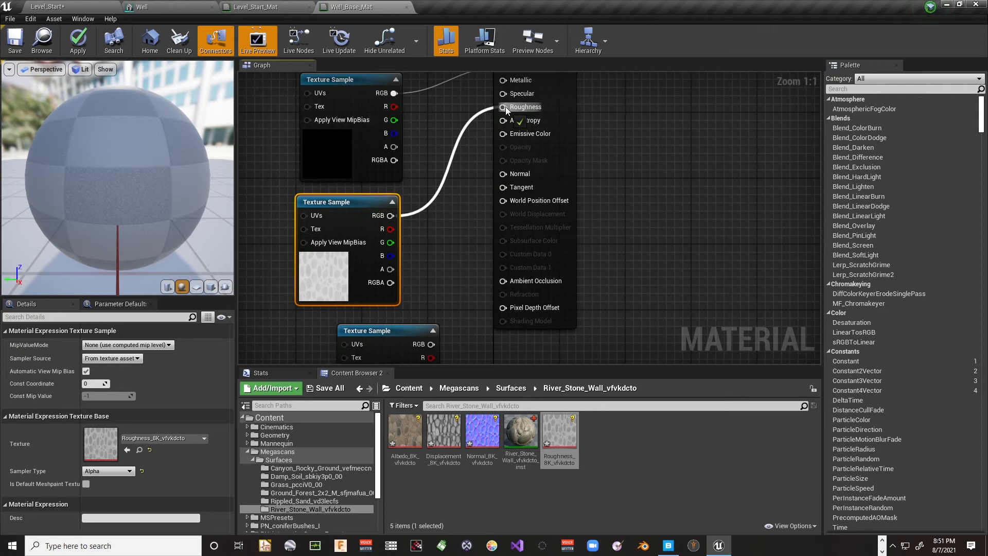
left_click_drag(505, 107, 505, 106)
right_click_drag(426, 205, 423, 92)
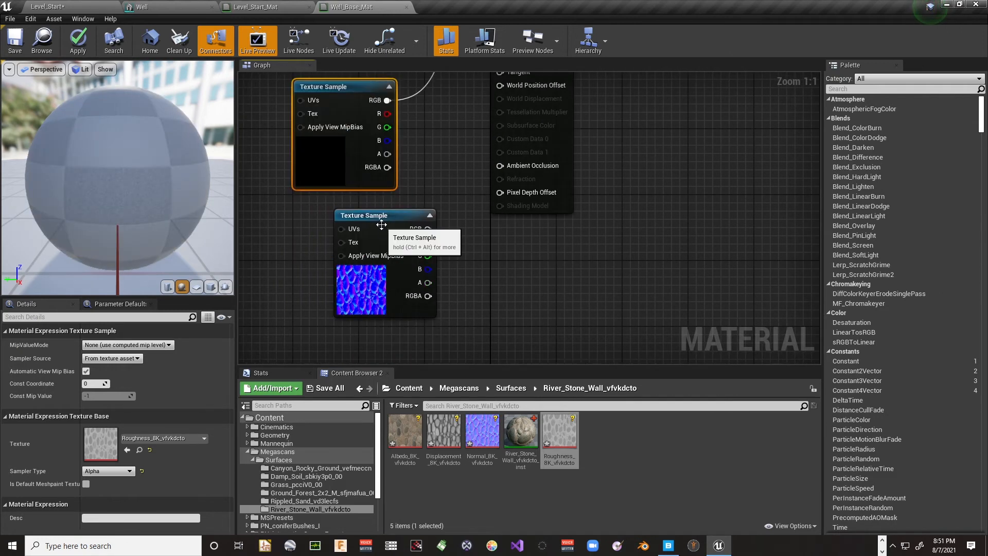
left_click_drag(384, 224, 506, 141)
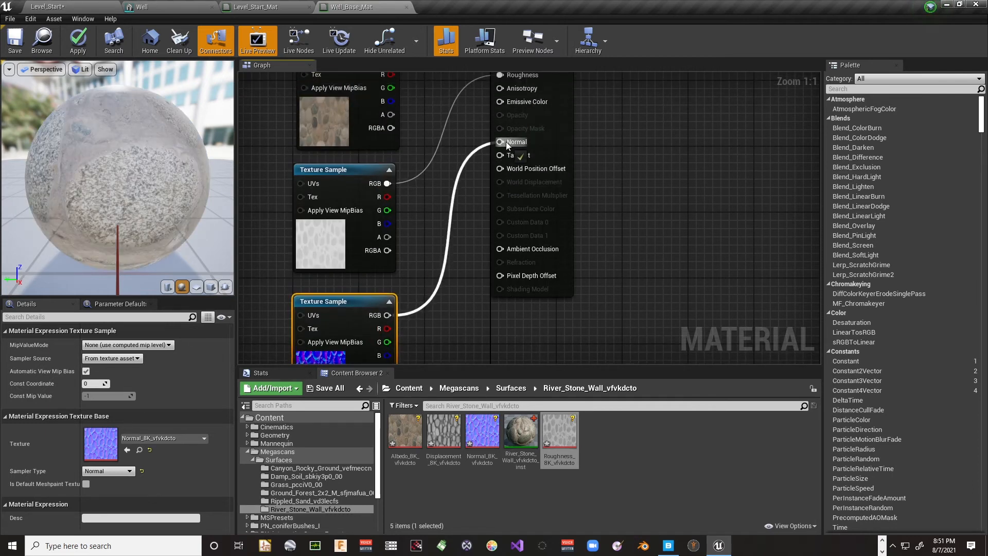
Step: Add a TextureCoordinate node beside the Texture Samples and feed its output into input A of a new Multiply node
right_click_drag(362, 172, 608, 227)
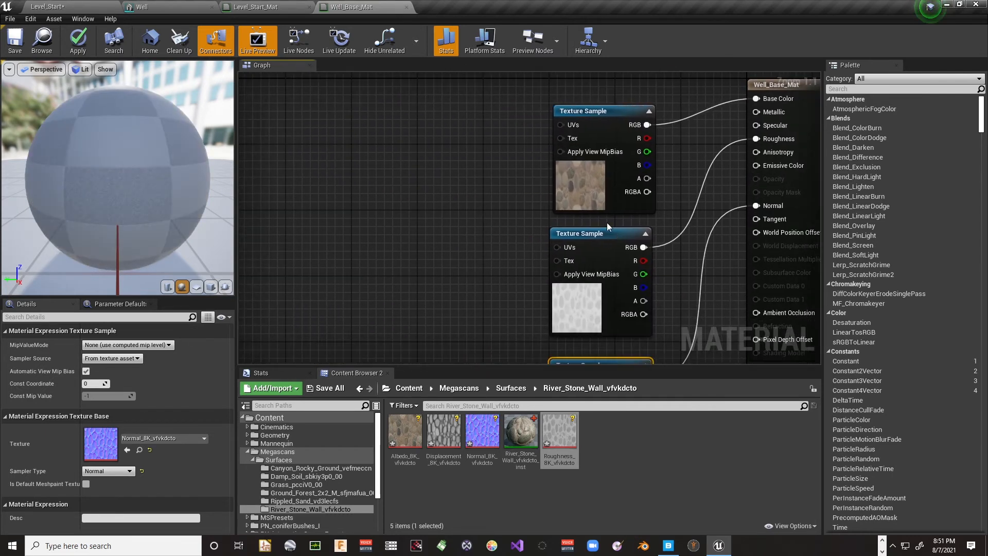
right_click(312, 124)
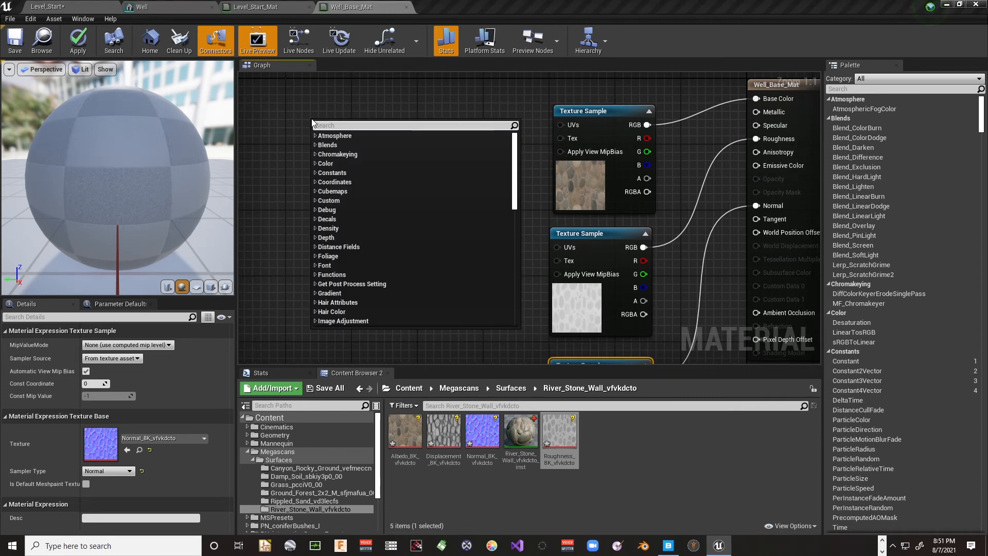
type("texcoo")
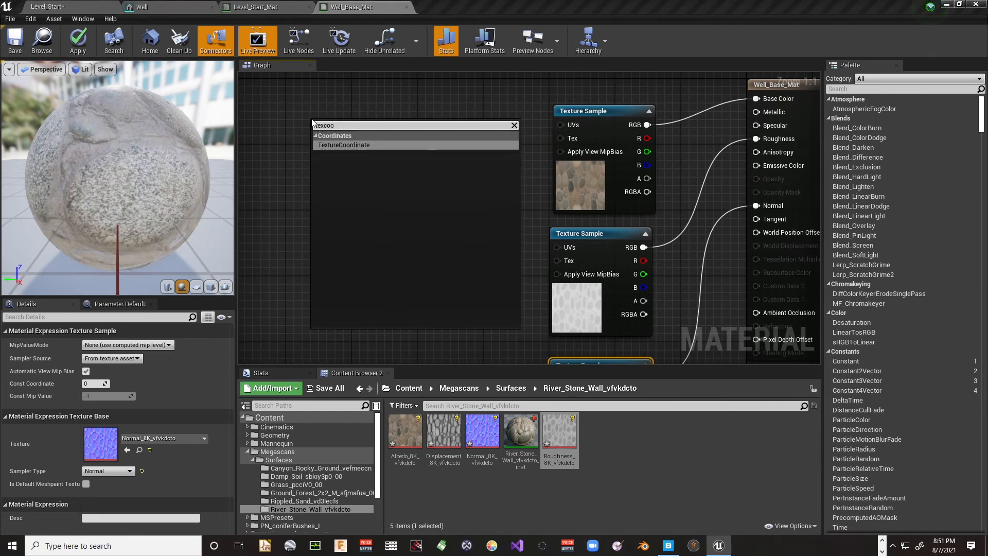
key("Return")
left_click_drag(323, 135, 392, 130)
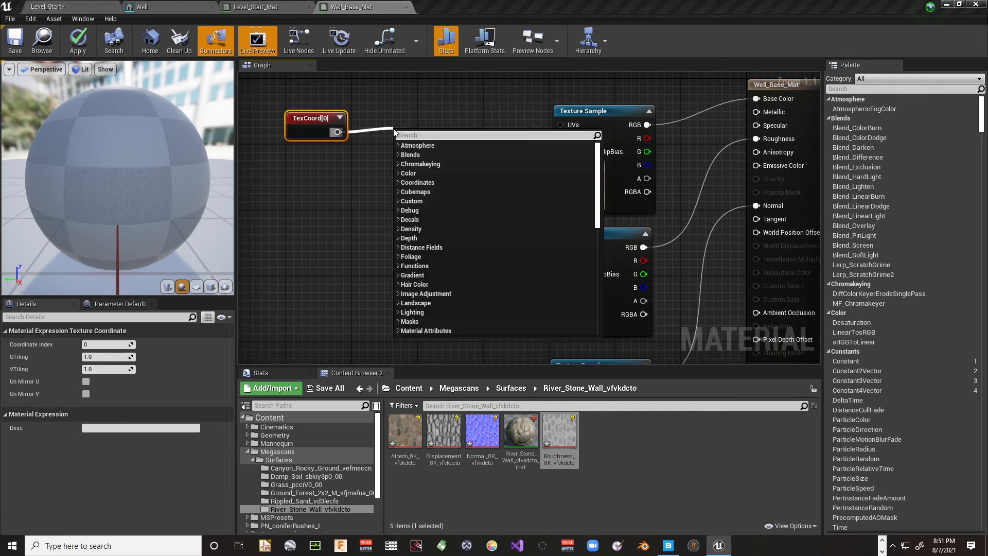
type("multiply")
key("Return")
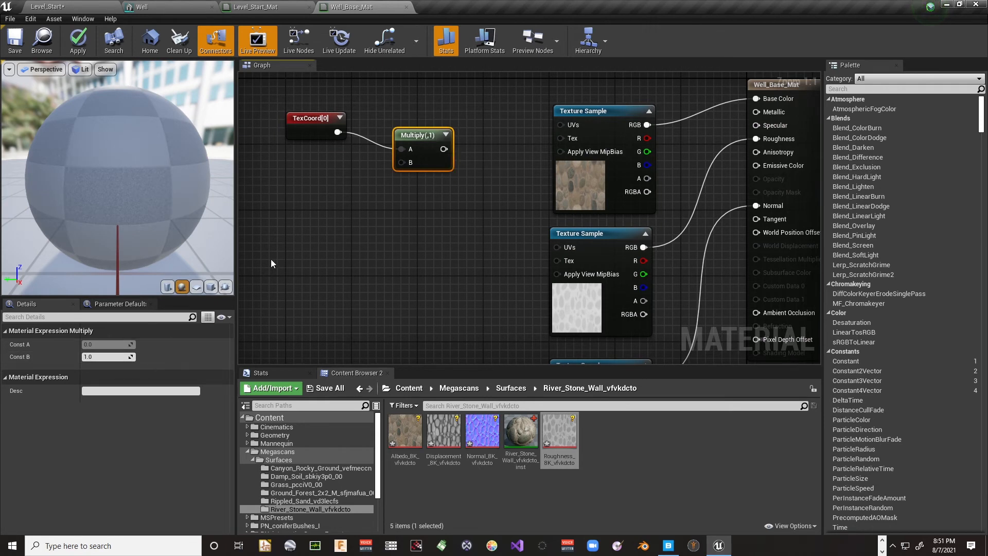
Step: Promote the Multiply node's B input to a parameter named TextureScale with a default value of 10
right_click(409, 162)
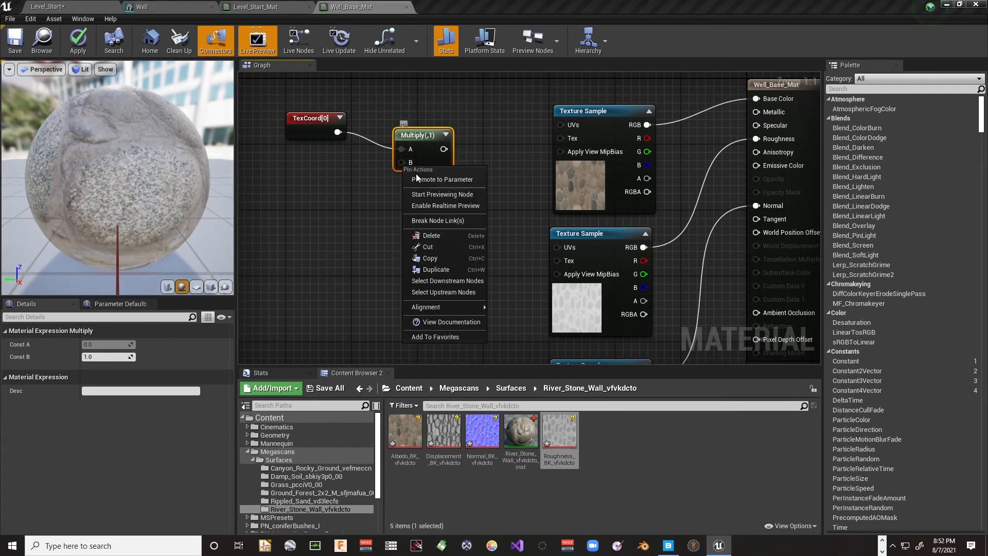
left_click(420, 179)
left_click_drag(360, 139, 312, 206)
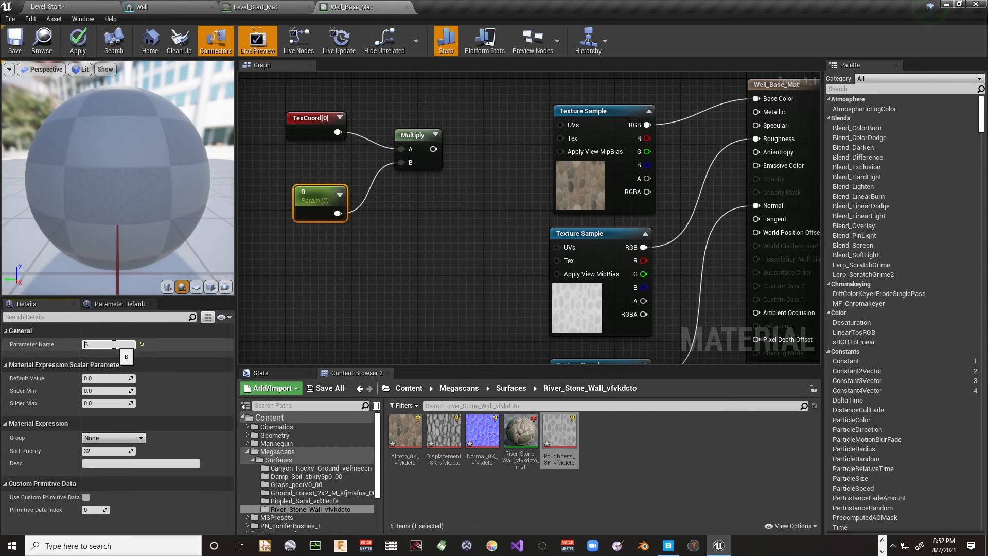
left_click(113, 345)
type("Text")
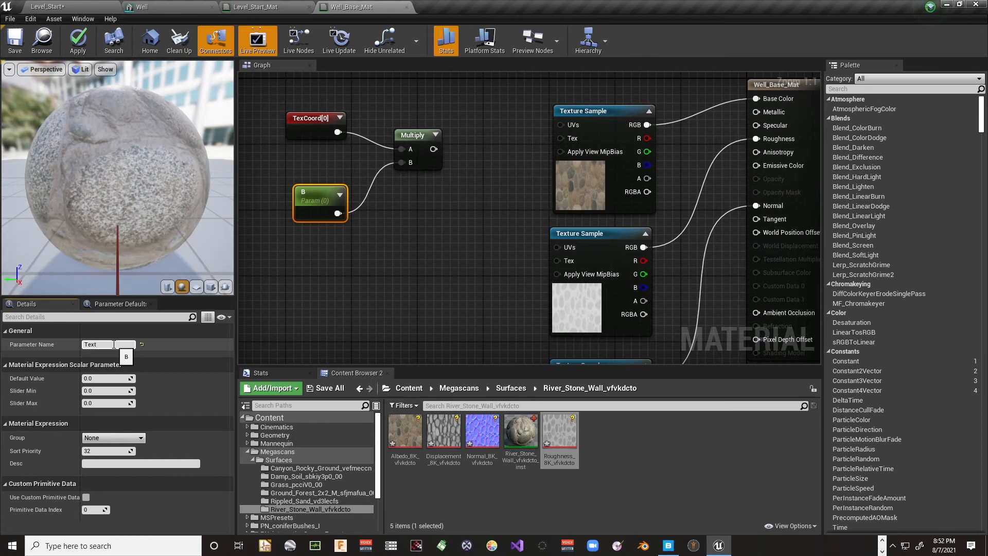
type("ureSca")
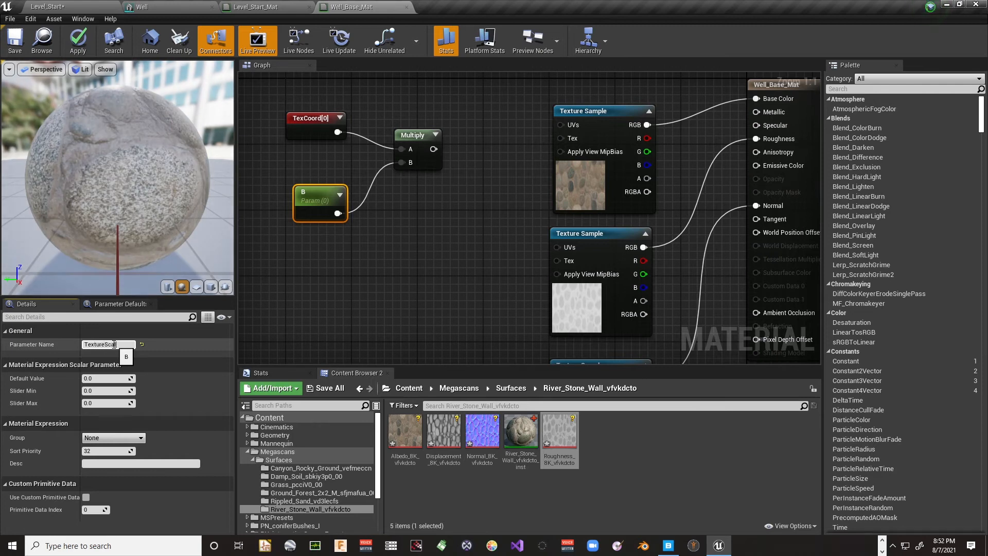
type("le")
key("Return")
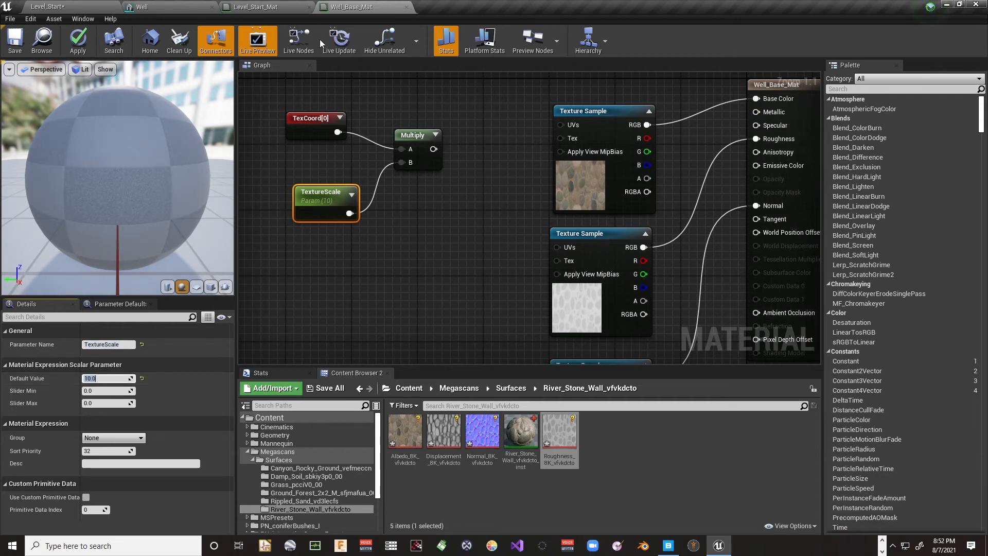
Step: Connect the Multiply output to the UVs inputs of all three Texture Samples and apply the material
left_click_drag(435, 150, 561, 126)
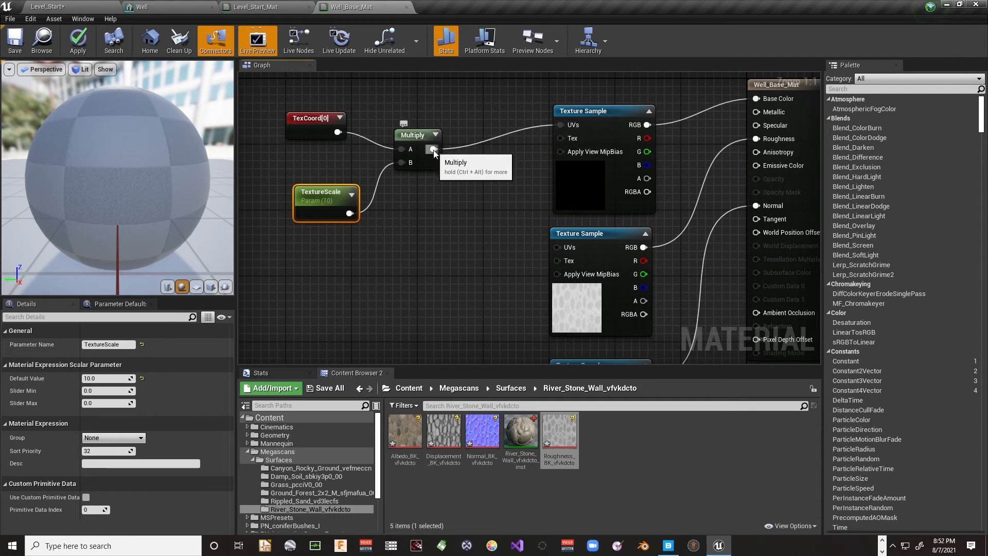
left_click_drag(434, 149, 557, 247)
right_click_drag(490, 261, 436, 172)
left_click_drag(423, 90, 547, 321)
right_click_drag(445, 252, 403, 255)
scroll(410, 255, "down", 3)
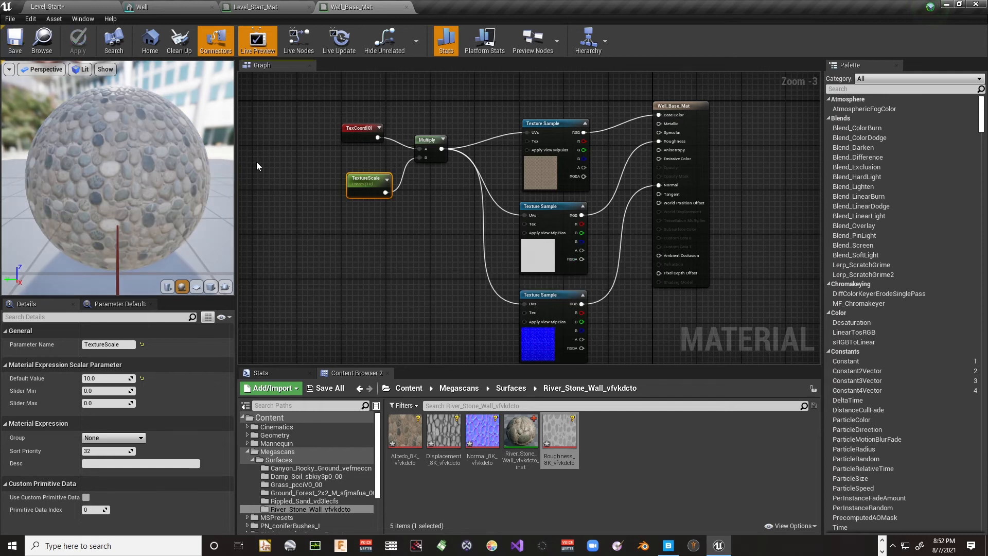
Step: Return to the Level_Start level, play it and walk around the well to examine the stone texture on its platform and rim
left_click(68, 9)
right_click_drag(474, 203, 540, 188)
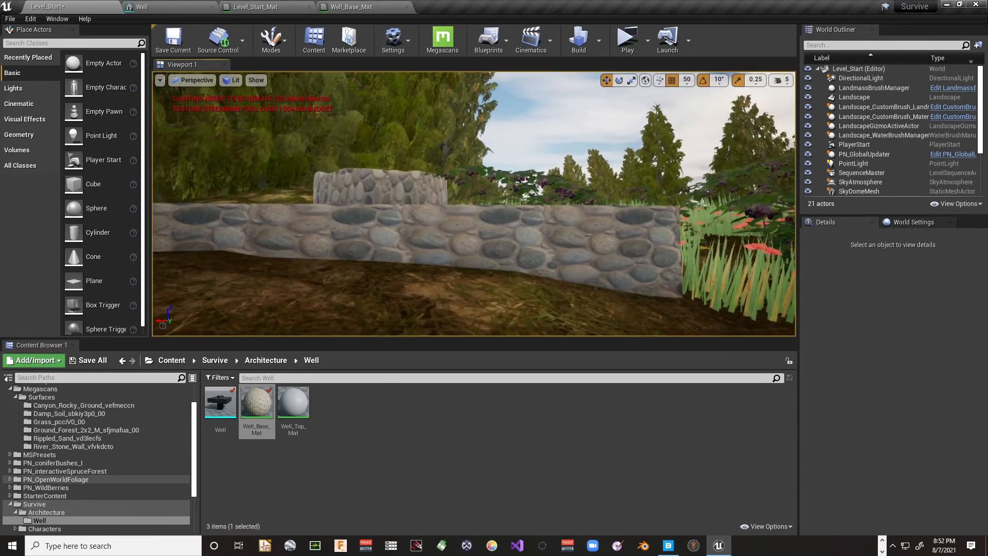
key("alt+p")
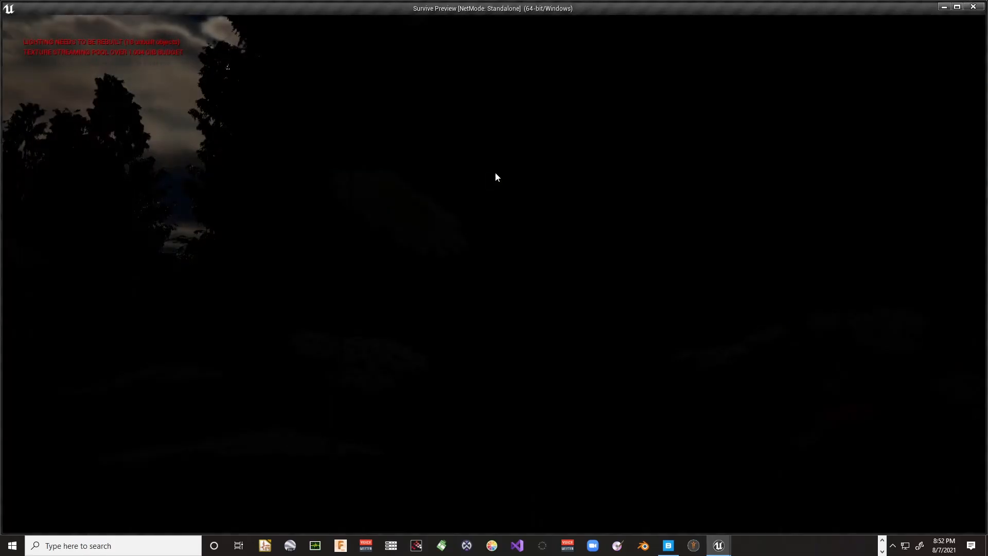
key("w")
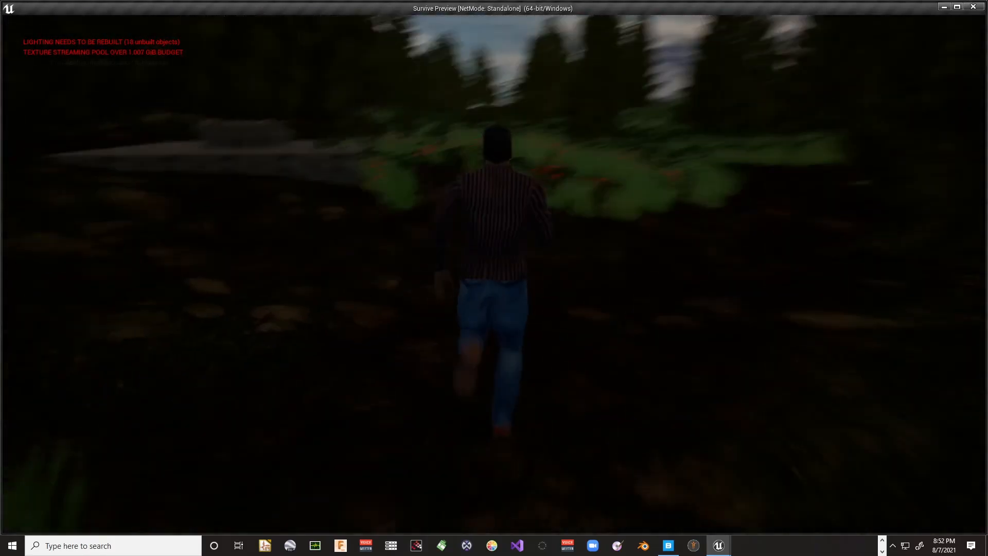
key("w")
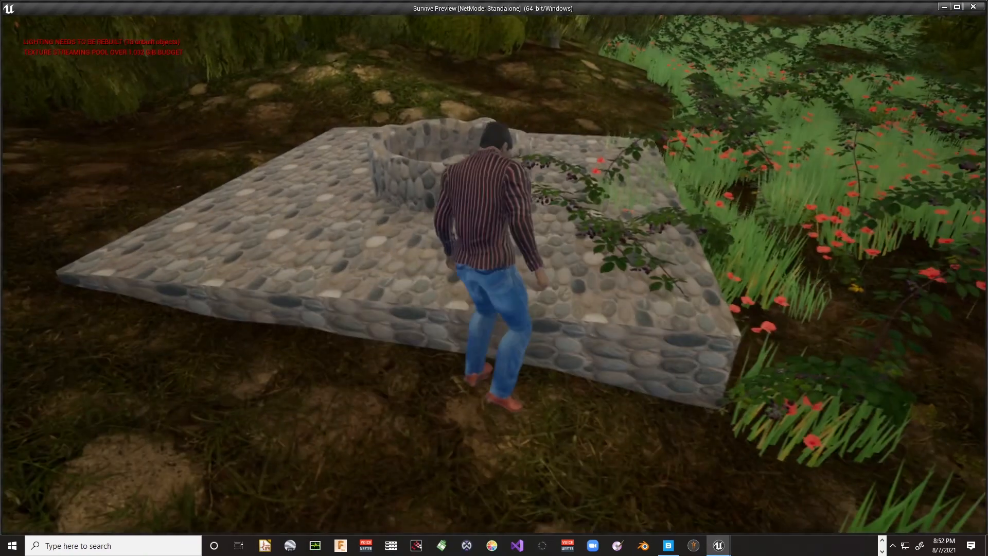
key("w")
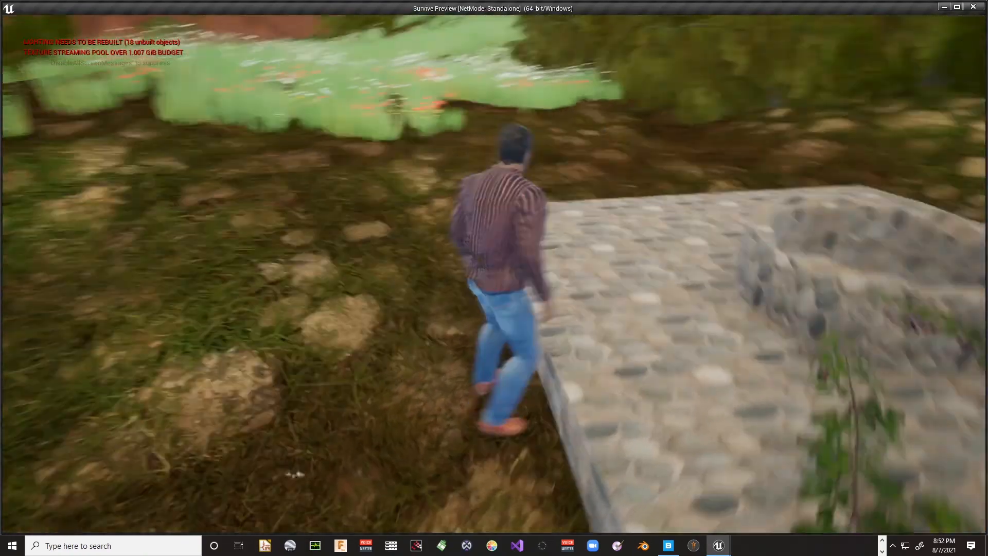
key("w")
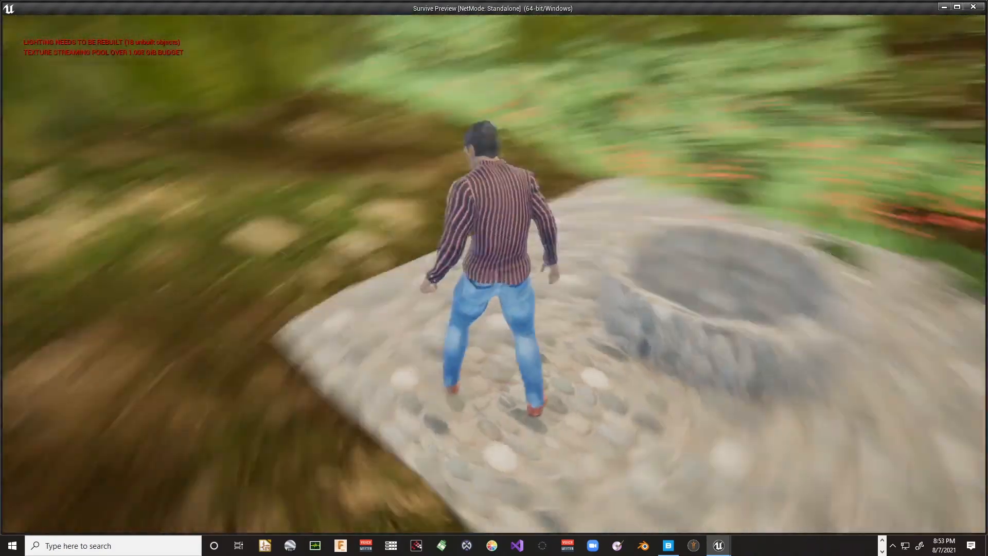
key("w")
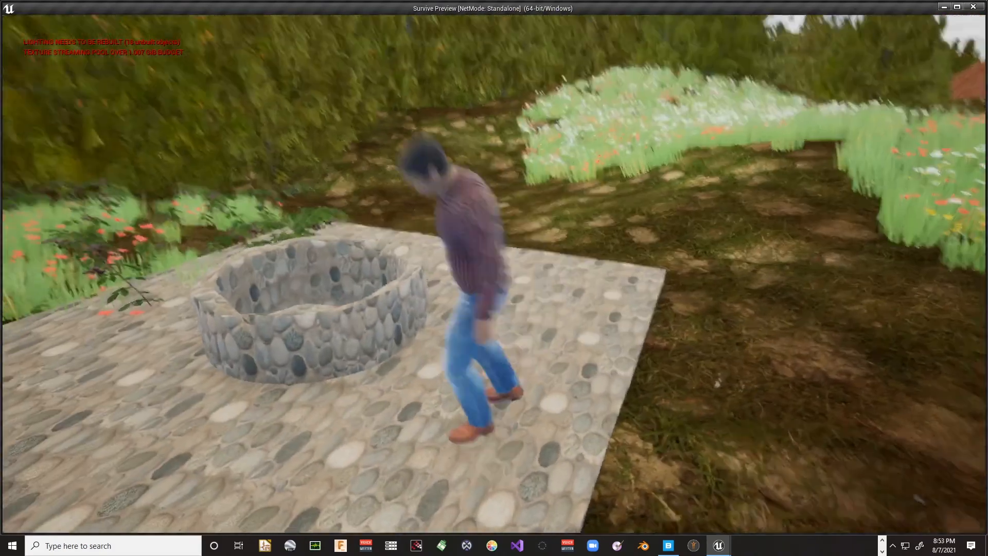
key("w")
key("s")
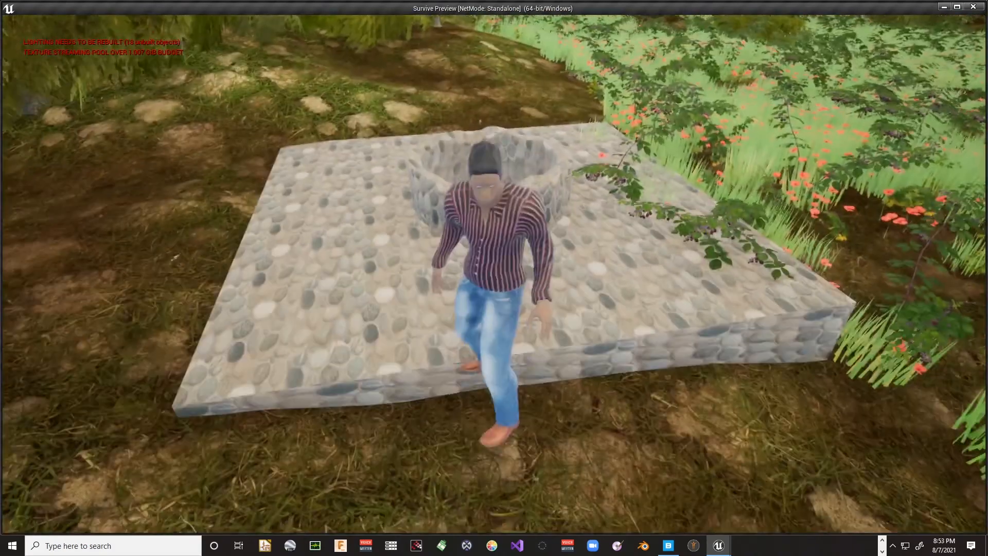
key("w")
key("s")
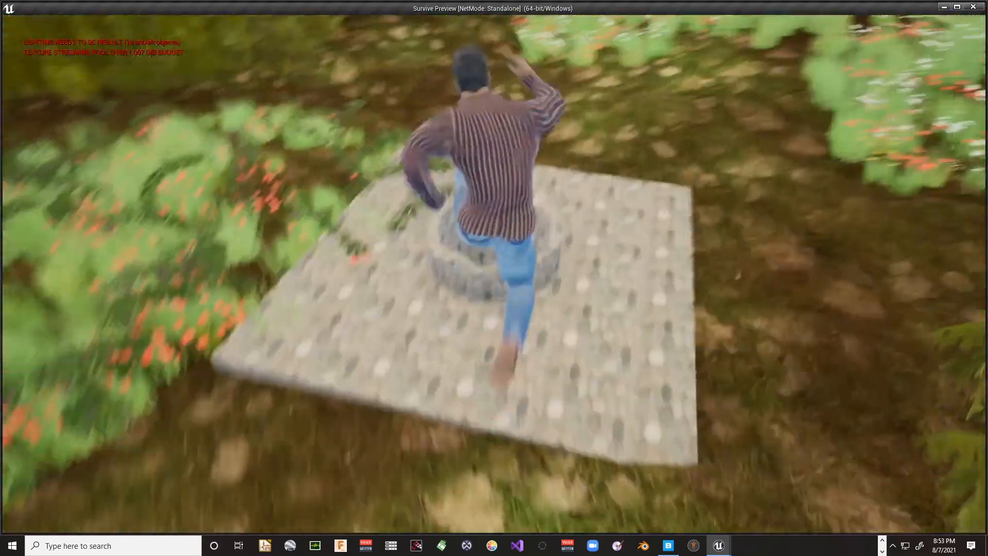
Step: Jump the character into the well, examine the stone texture and scale inside the shaft, and end the play session
key("w")
key("space")
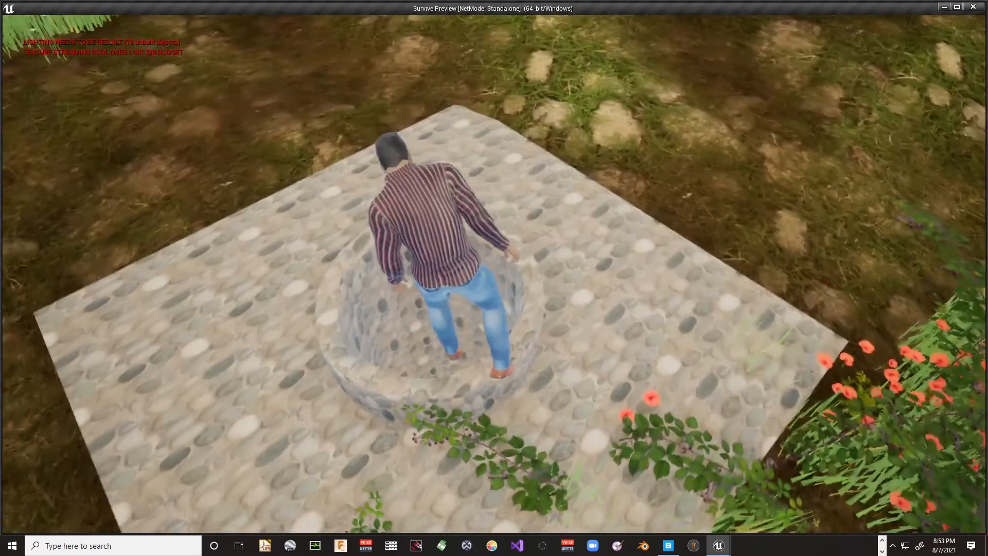
key("w")
key("s")
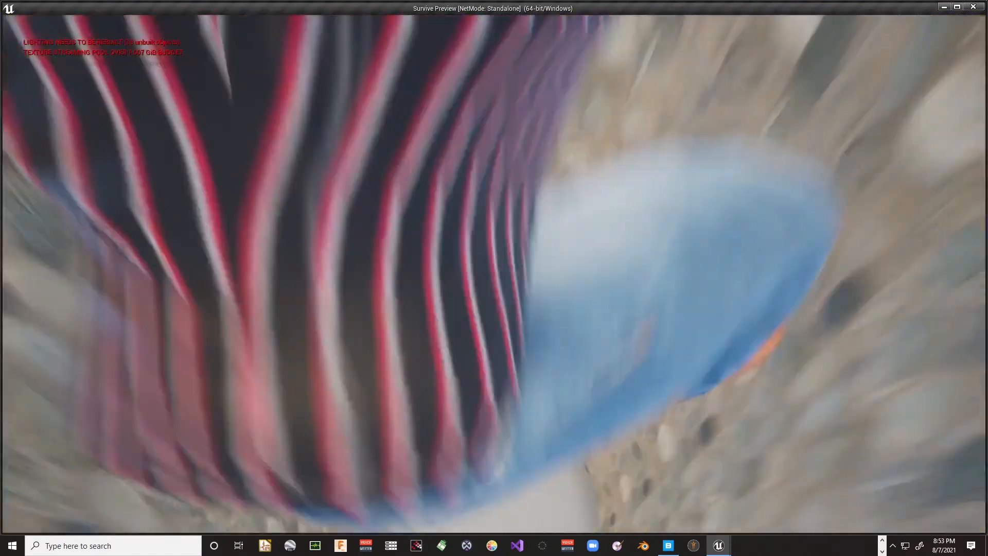
key("w")
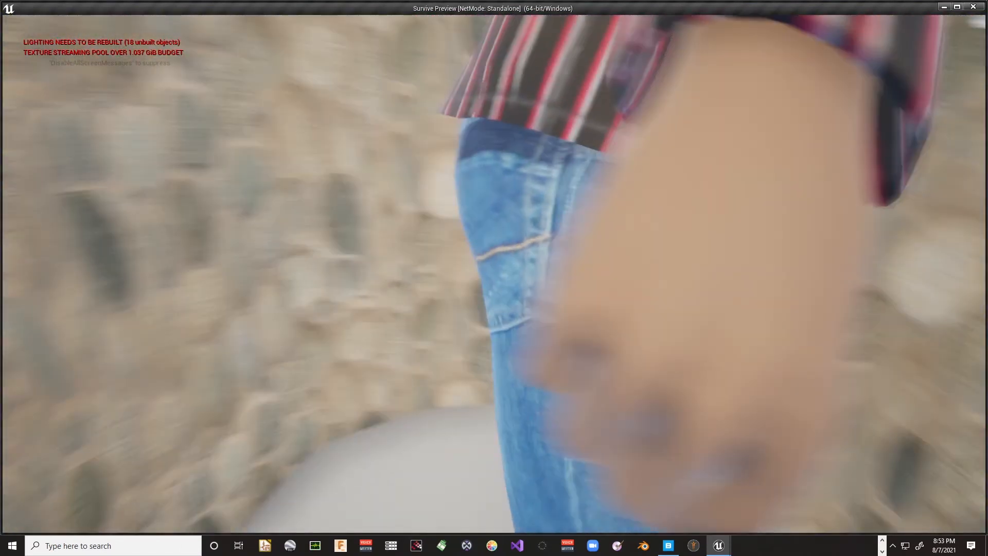
key("s")
key("w")
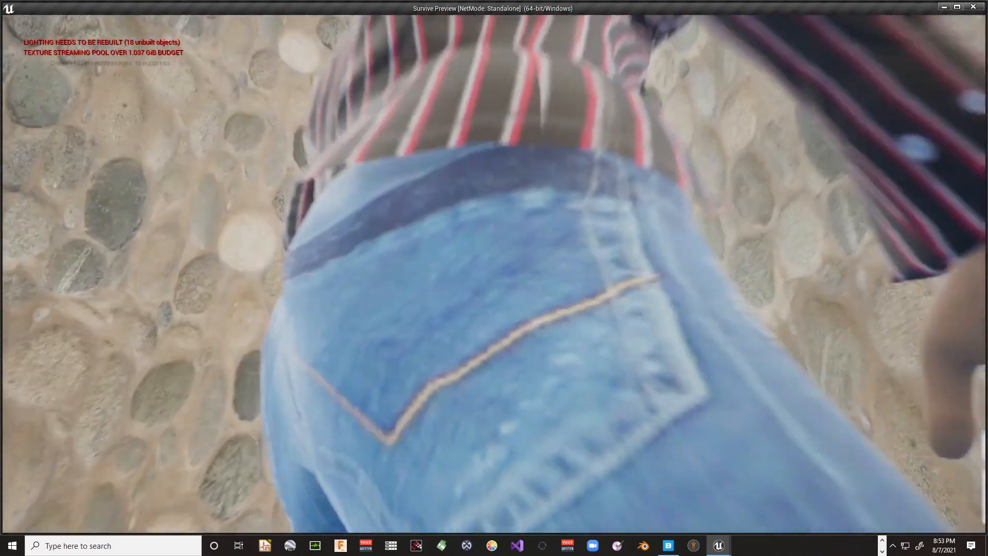
key("d")
key("a")
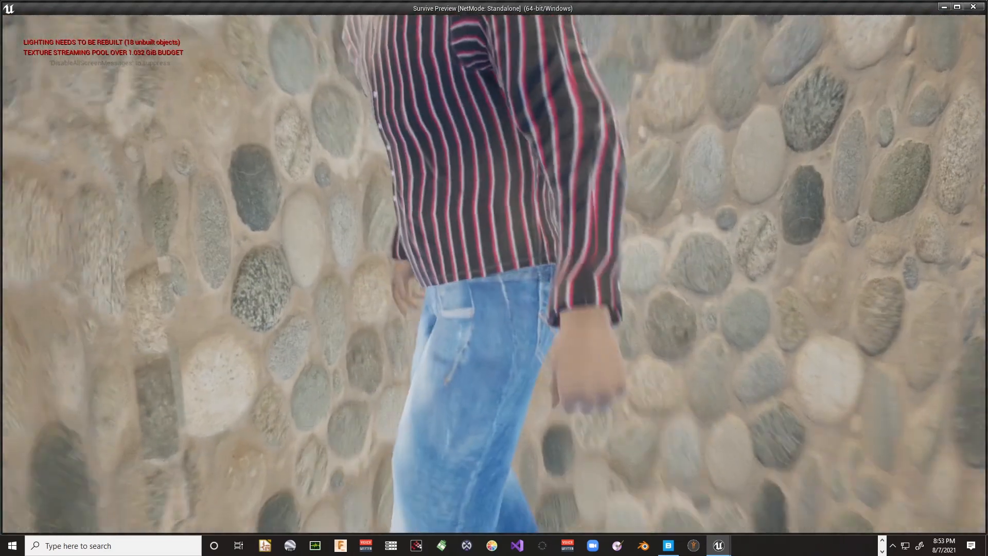
key("s")
key("d")
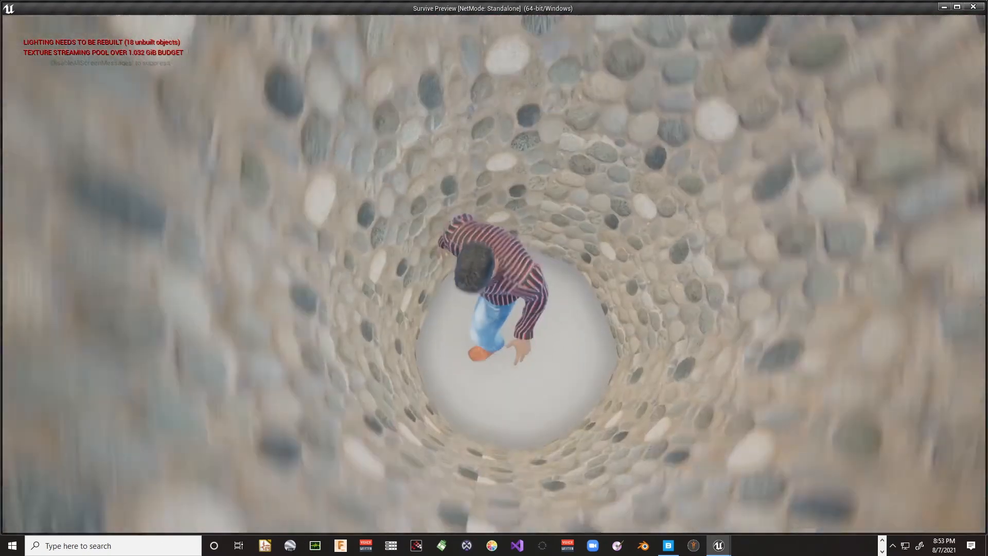
key("Escape")
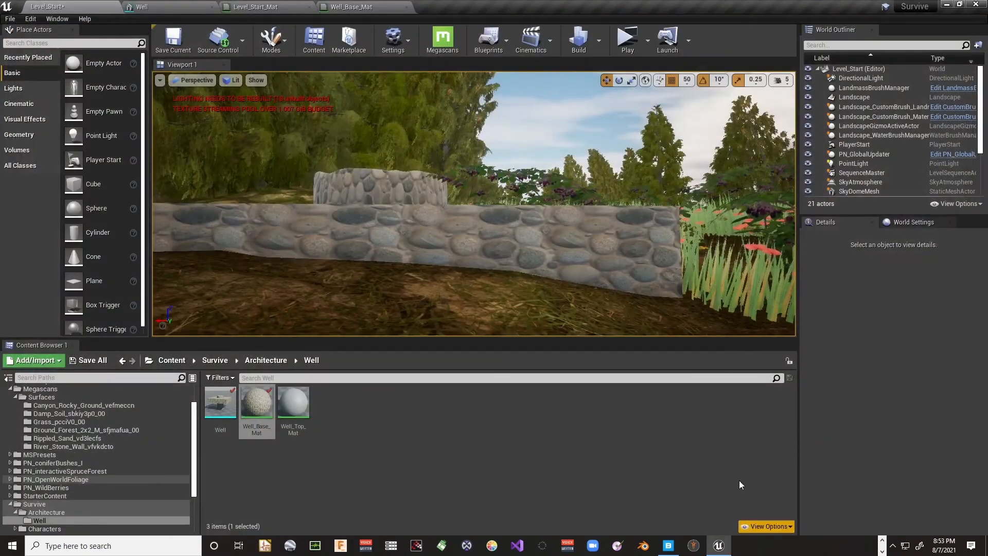
Step: Open the Well_Top_Mat material, dock the second Content Browser in its editor and show the Damp_Soil_sbkiy3p0_00 folder
double_click(292, 407)
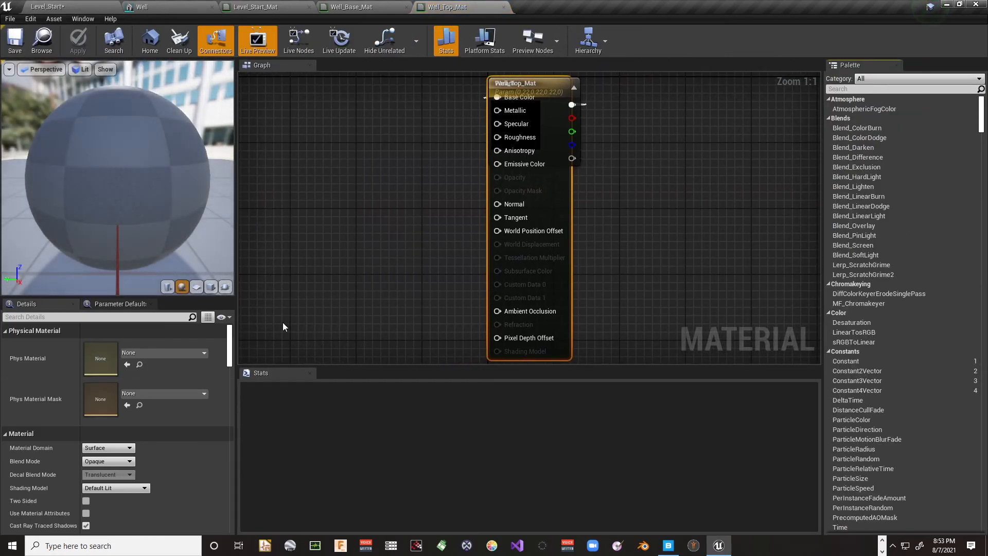
left_click(369, 11)
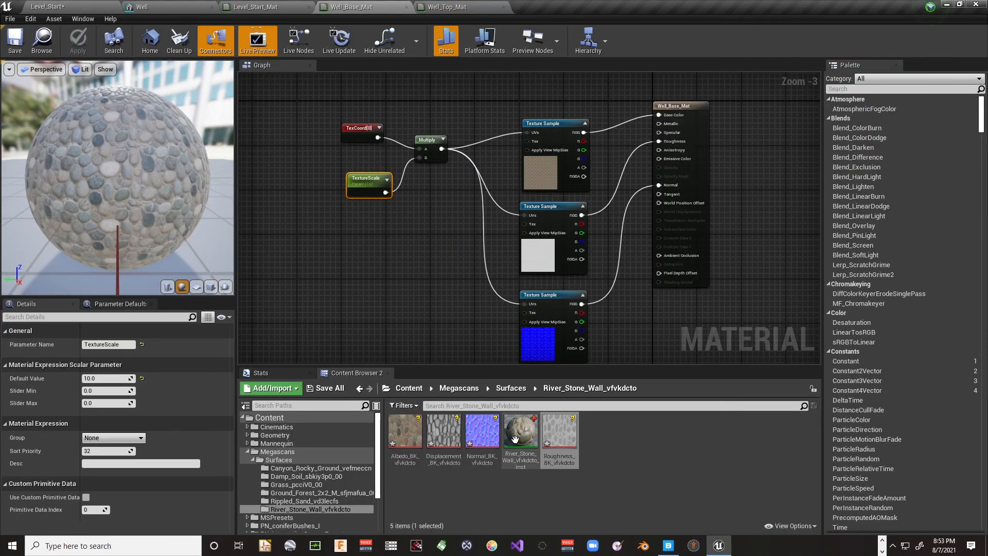
left_click_drag(353, 377, 577, 5)
left_click(465, 9)
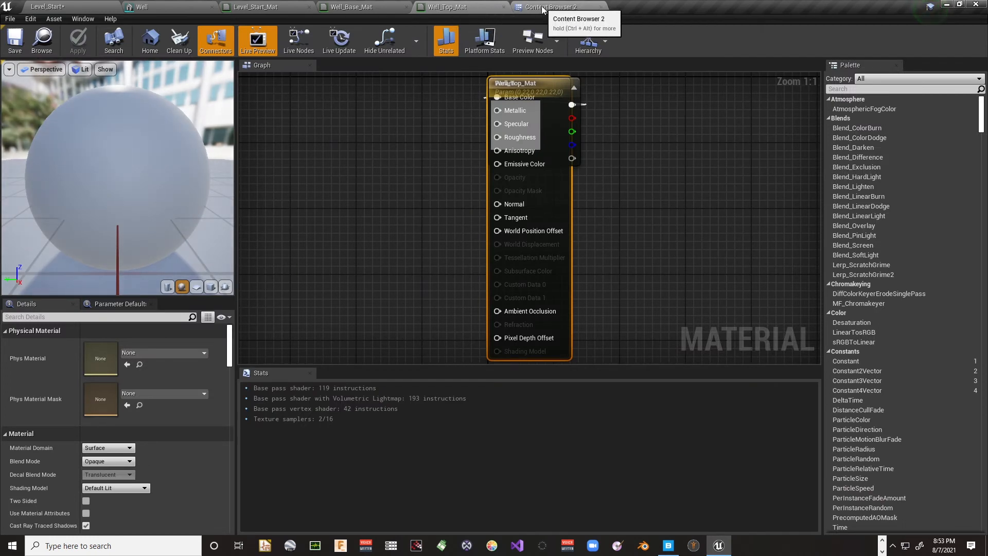
left_click_drag(550, 8, 351, 377)
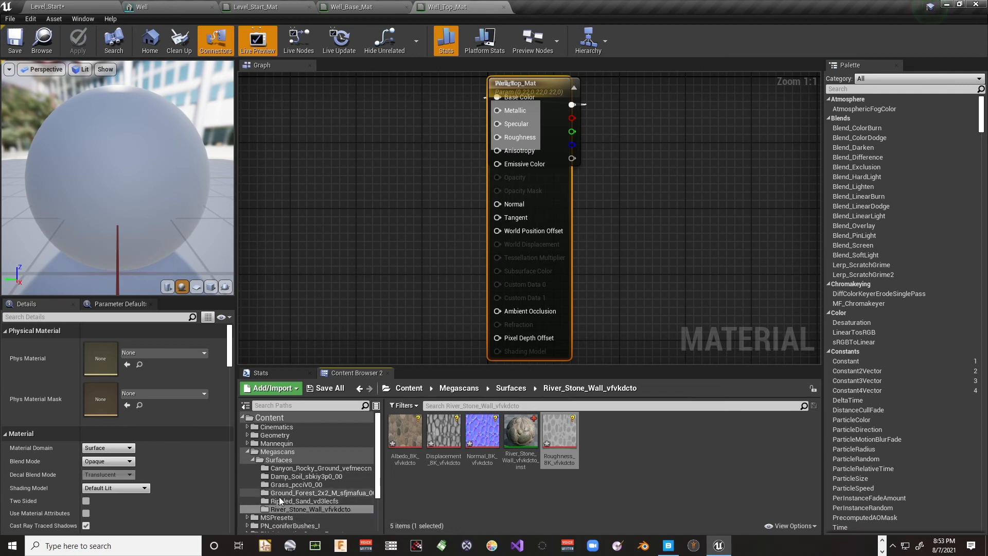
left_click(298, 477)
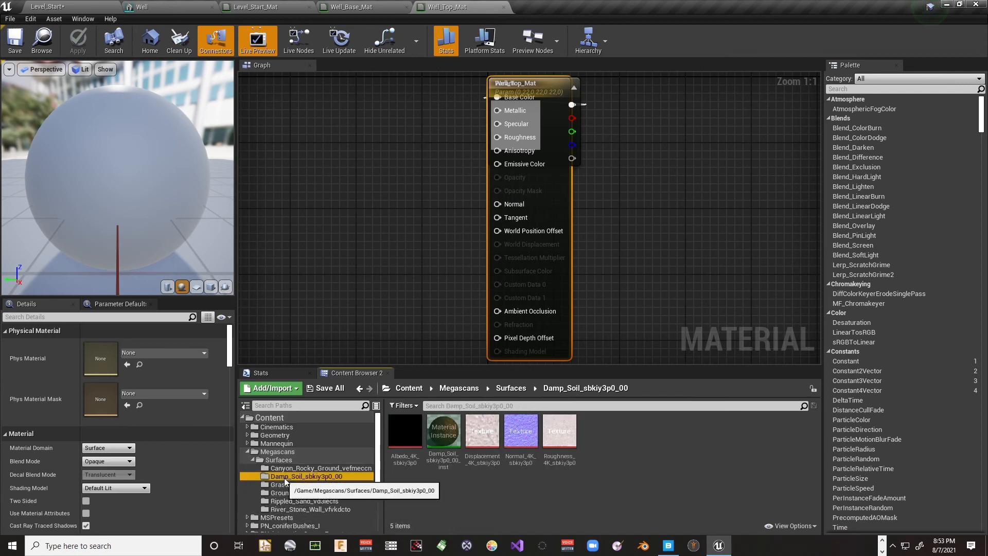
left_click_drag(455, 472, 316, 108)
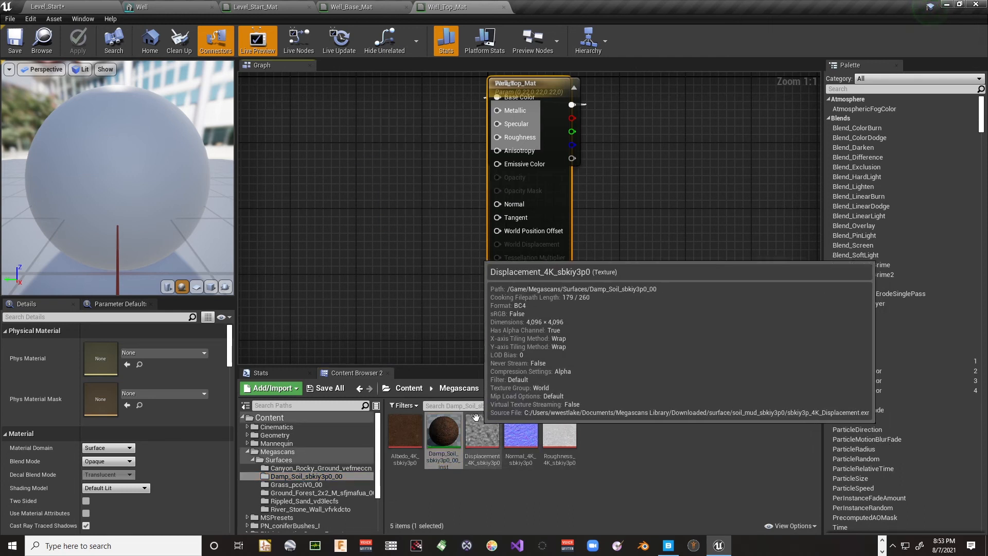
Step: Delete the Param colour node from Well_Top_Mat and move the main material node to make room for textures
right_click_drag(410, 309, 432, 274)
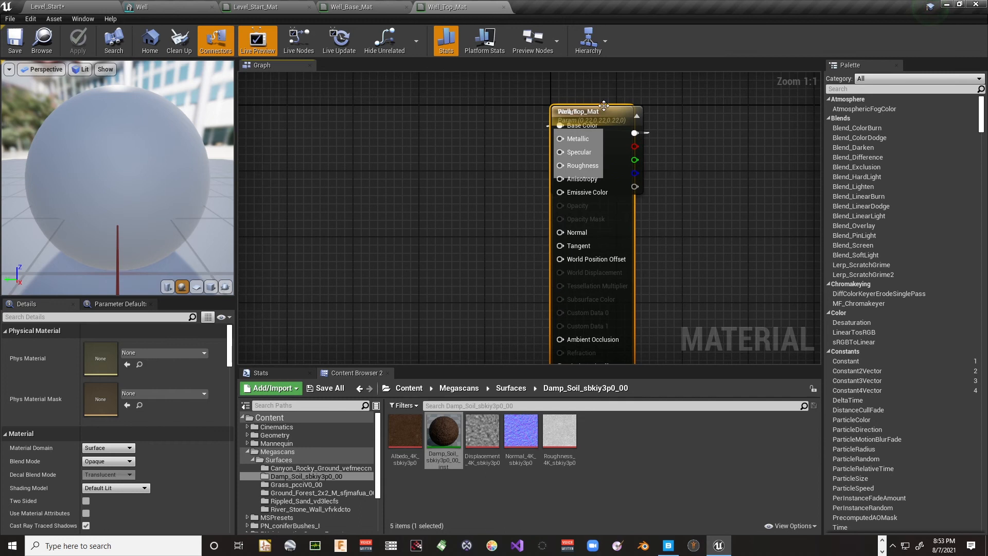
left_click_drag(604, 105, 555, 105)
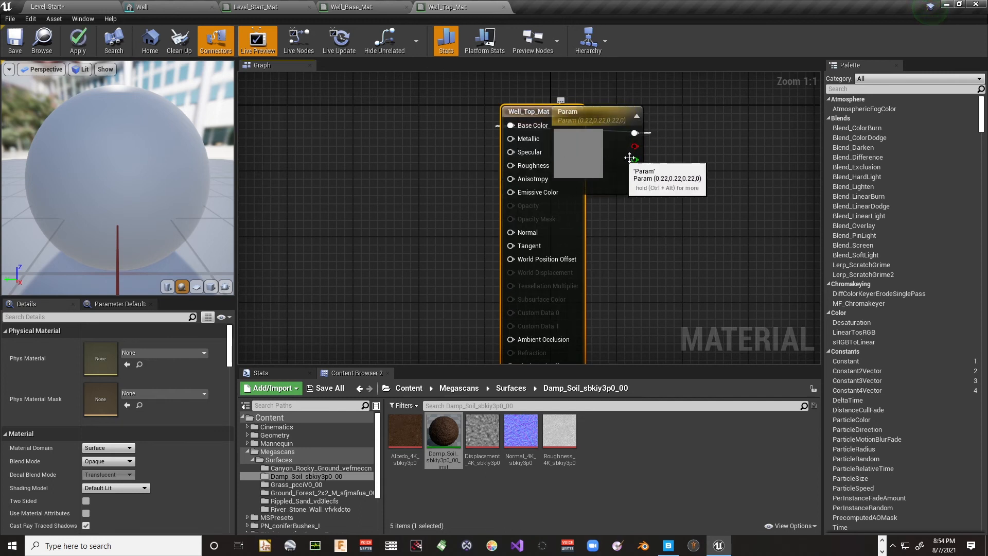
left_click(613, 175)
key("Delete")
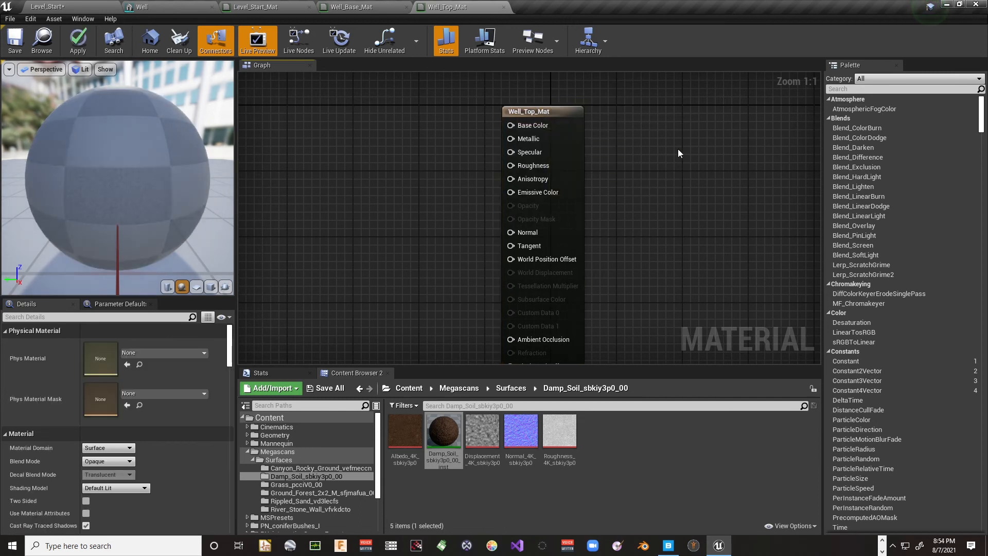
left_click_drag(519, 107, 576, 90)
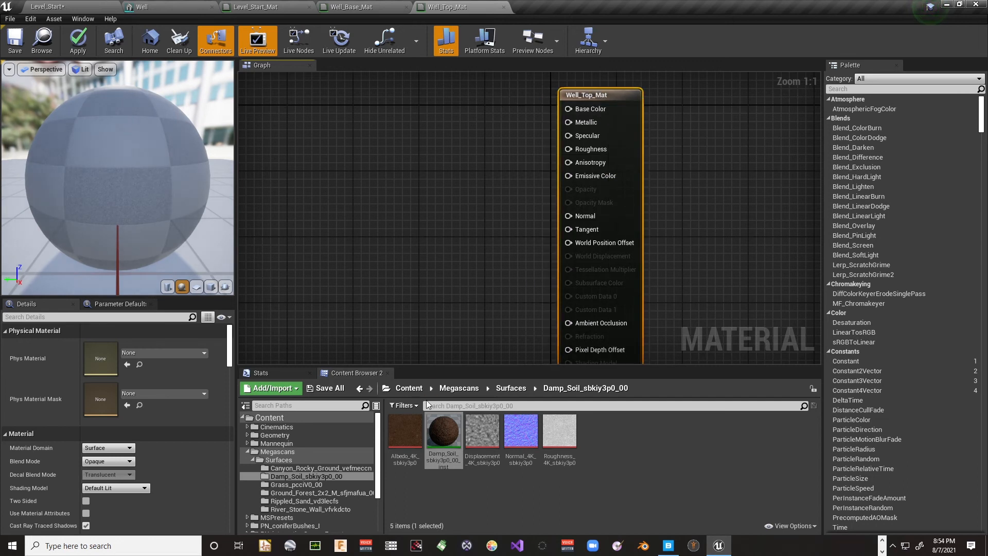
Step: Add Texture Sample nodes for the damp soil's albedo, normal and roughness textures to the Well_Top_Mat graph
left_click_drag(405, 438, 379, 106)
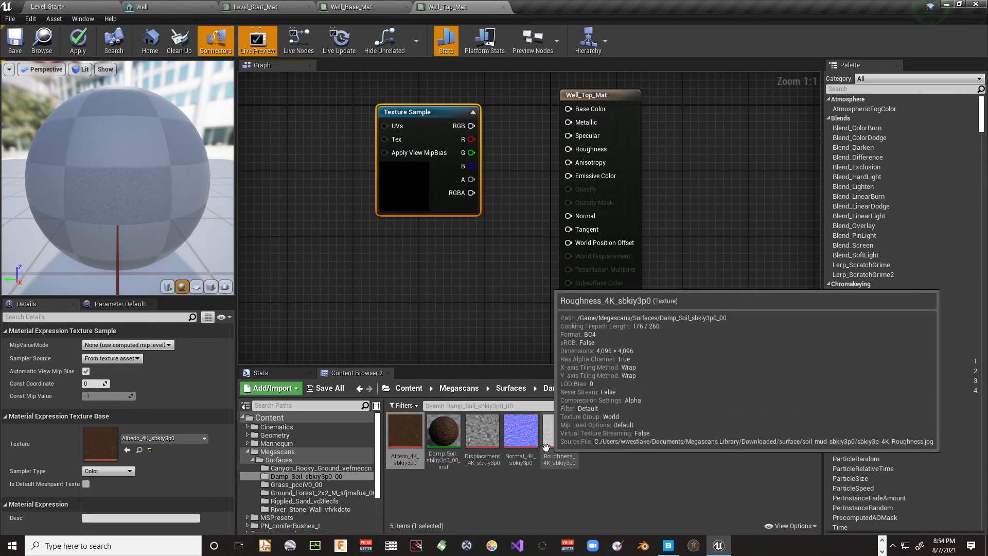
left_click(515, 432)
left_click_drag(515, 432, 392, 356)
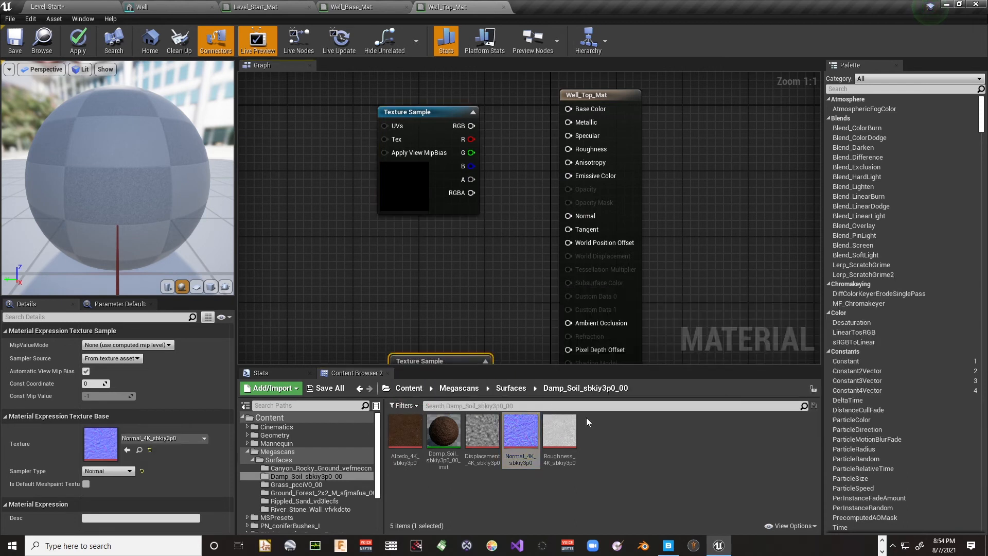
left_click_drag(560, 431, 379, 256)
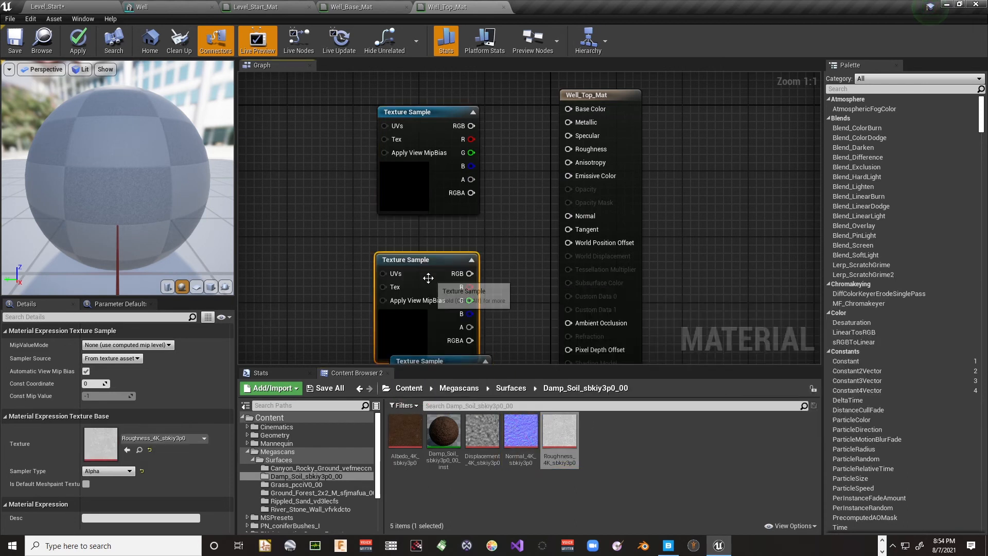
right_click_drag(320, 140, 321, 159)
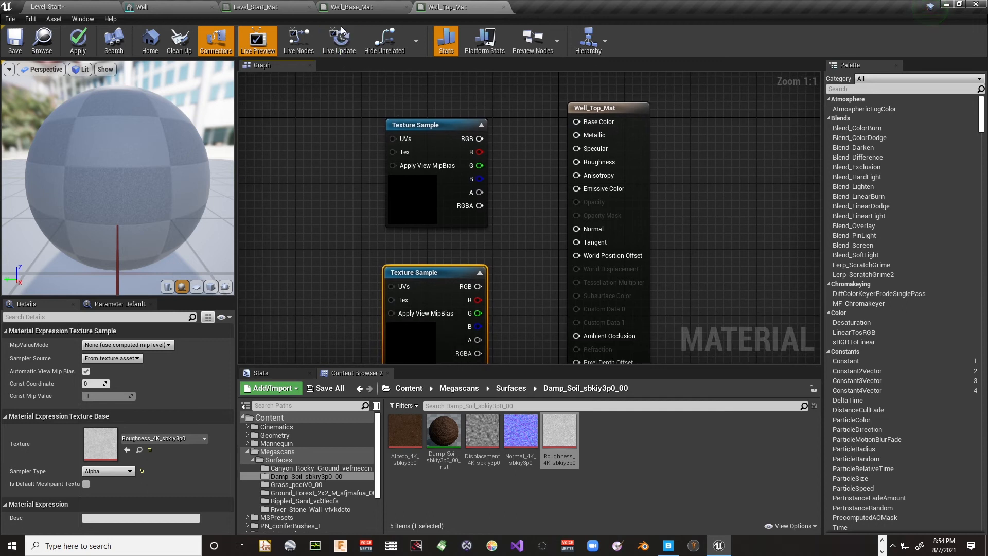
Step: Copy the TexCoord, TextureScale and Multiply nodes from Well_Base_Mat and paste them into Well_Top_Mat
left_click(355, 6)
left_click_drag(330, 114, 488, 248)
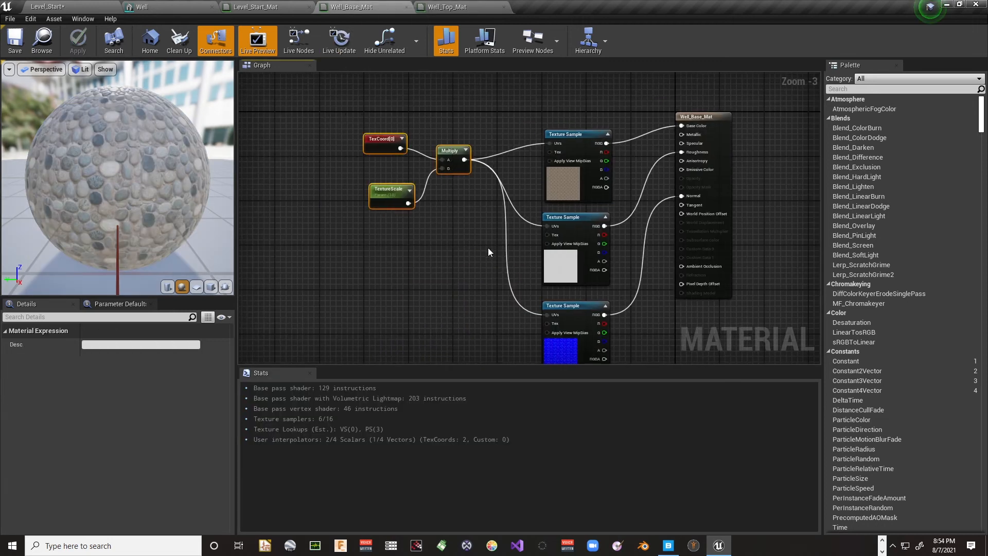
left_click(446, 7)
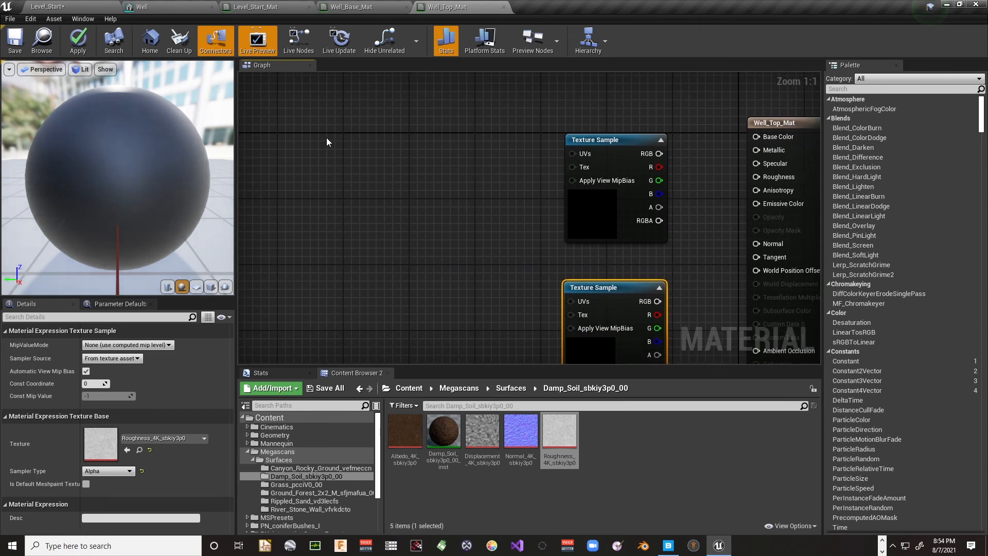
key("ctrl+v")
Step: Connect the pasted Multiply node's output to the UVs inputs of the three damp soil Texture Samples
left_click_drag(432, 145, 575, 153)
left_click_drag(432, 145, 572, 302)
right_click_drag(492, 272, 470, 210)
left_click_drag(412, 84, 575, 170)
right_click_drag(448, 129, 516, 312)
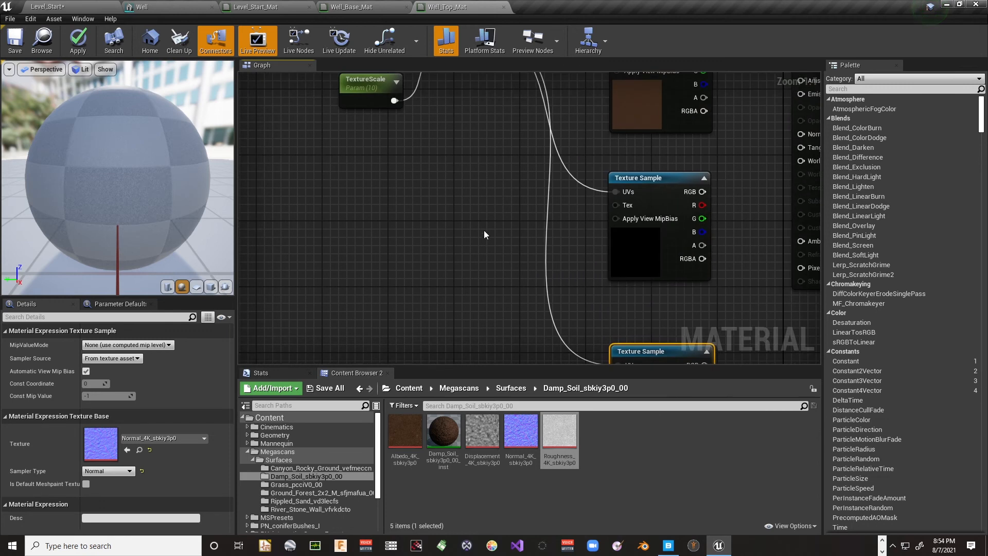
right_click_drag(484, 234, 510, 338)
Step: Connect the albedo, roughness and normal samples' RGB outputs to Base Color, Roughness and Normal, and save Well_Top_Mat
left_click(396, 186)
right_click_drag(390, 281, 203, 293)
left_click_drag(516, 167, 615, 150)
right_click_drag(576, 209, 545, 172)
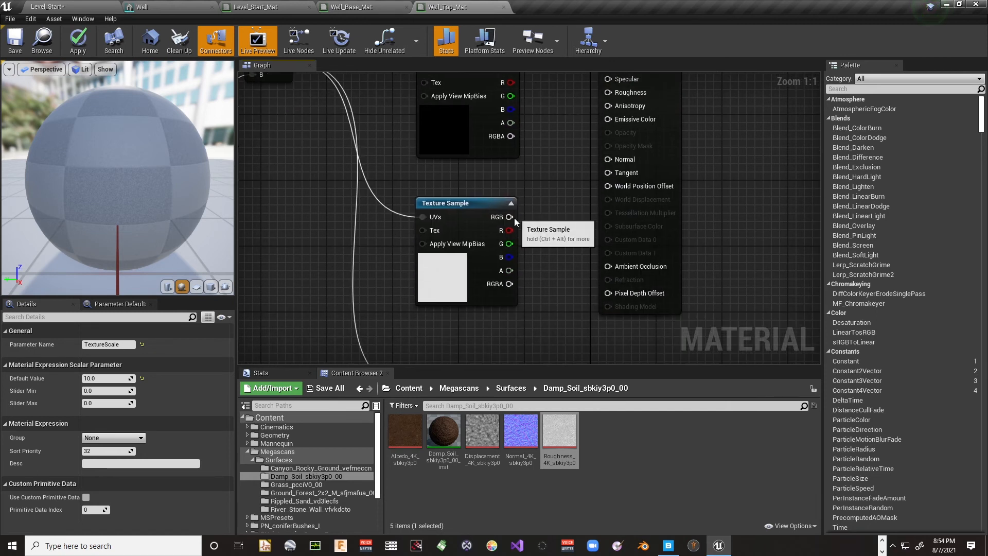
left_click_drag(511, 216, 553, 196)
left_click_drag(590, 141, 604, 95)
right_click_drag(566, 219, 573, 96)
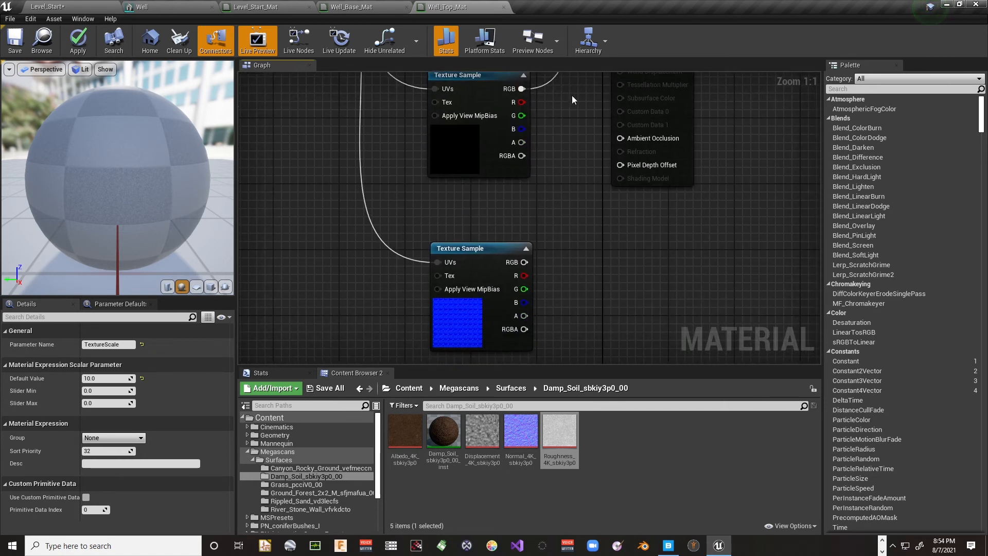
left_click_drag(525, 263, 620, 266)
right_click_drag(497, 267, 546, 237)
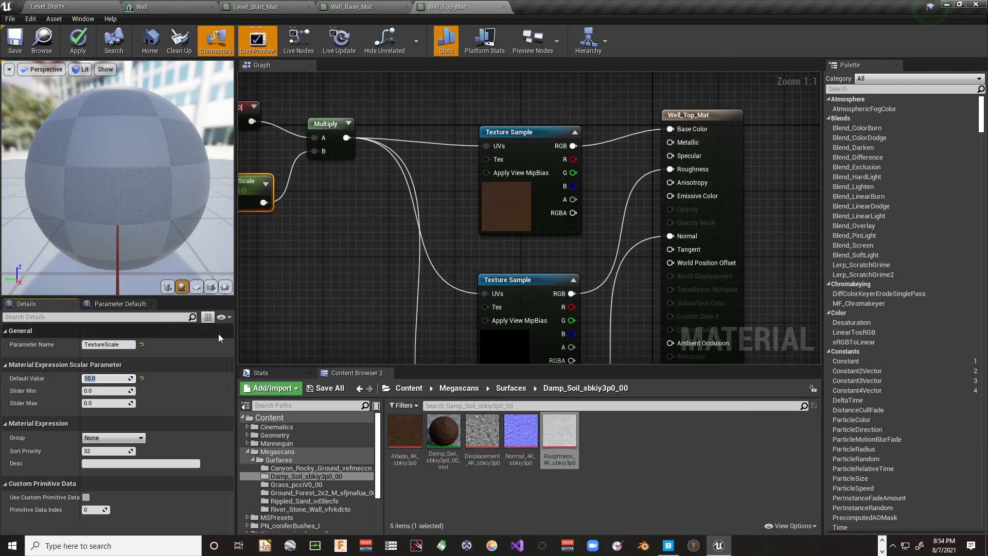
left_click(290, 282)
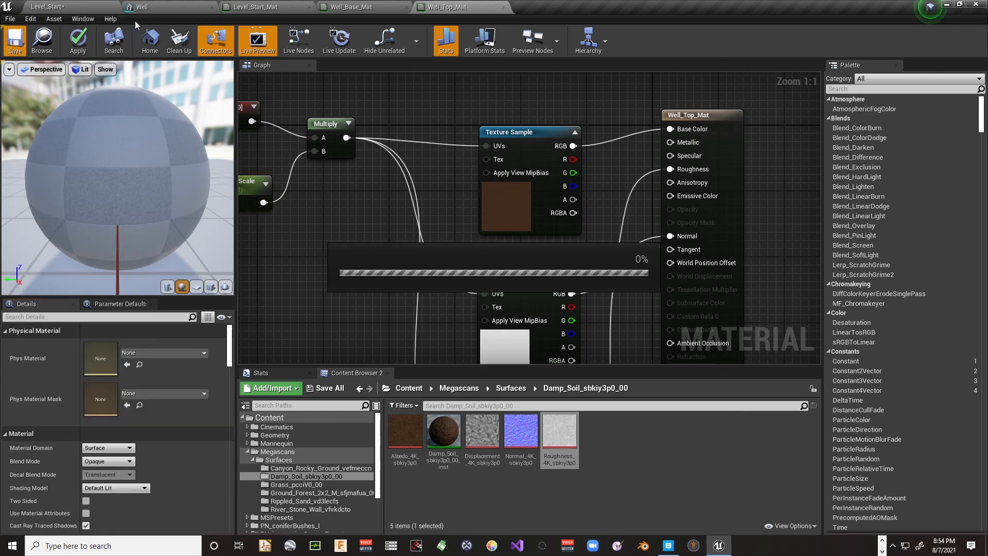
Step: Play the Level_Start level, run the character around and into the well to examine its textures, and end the session
left_click(81, 7)
right_click_drag(309, 88, 308, 118)
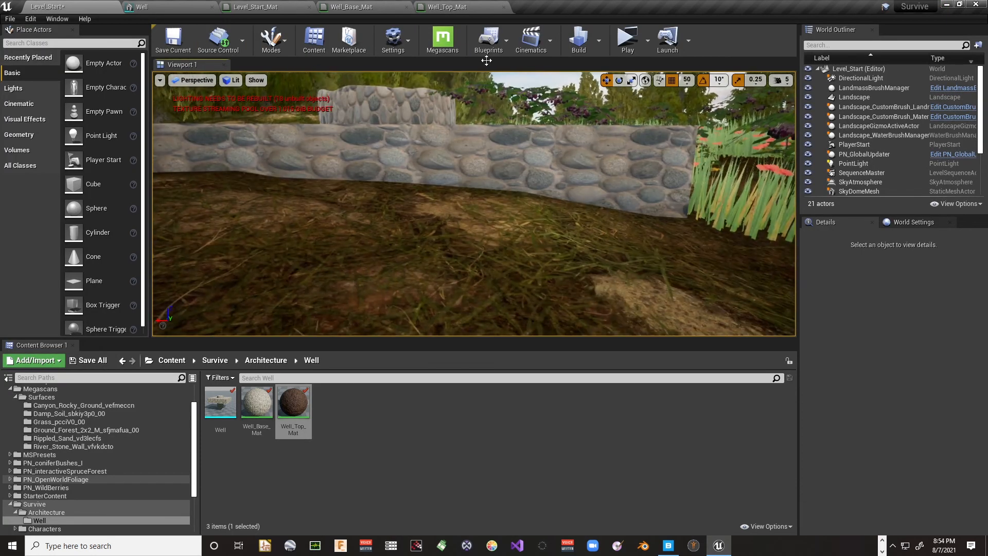
left_click(627, 45)
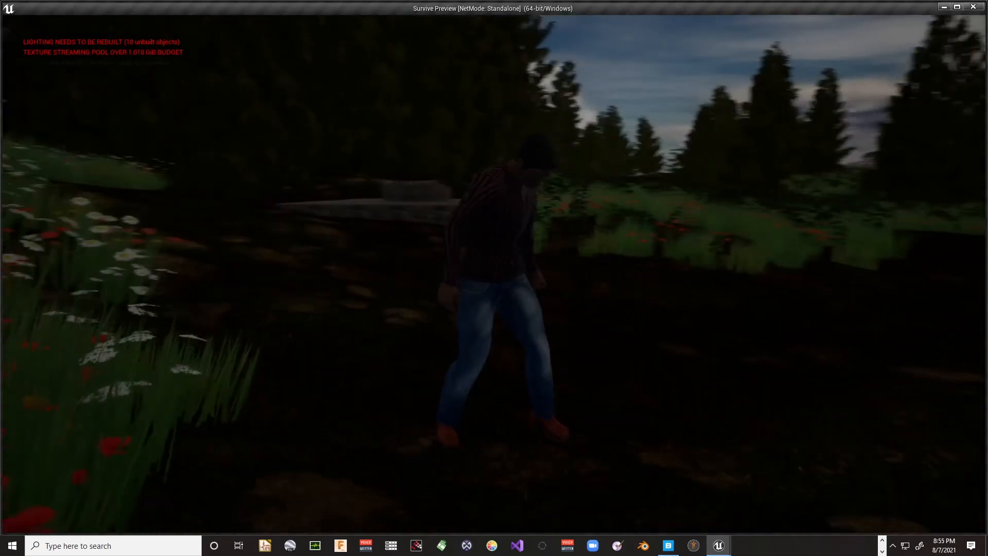
key("w")
key("w")
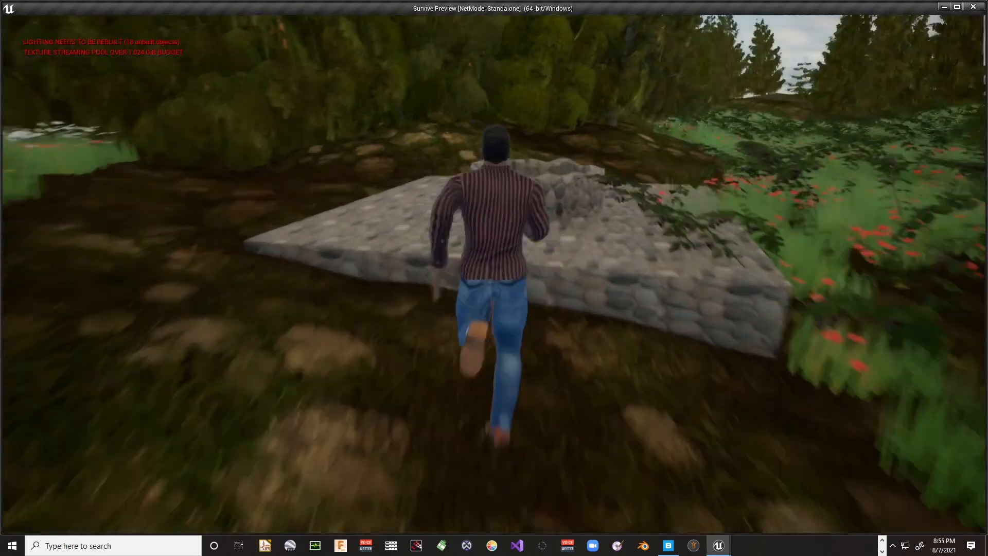
key("w")
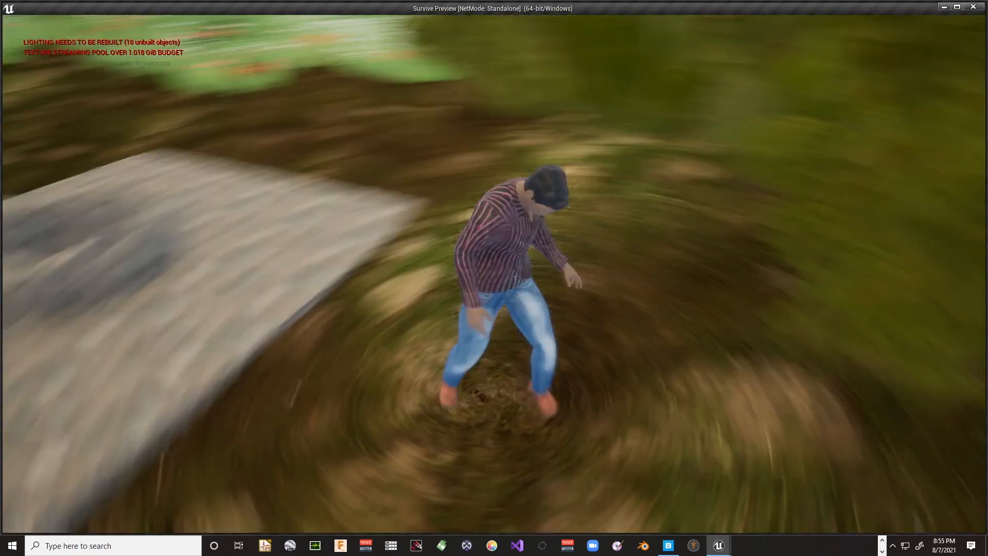
key("w")
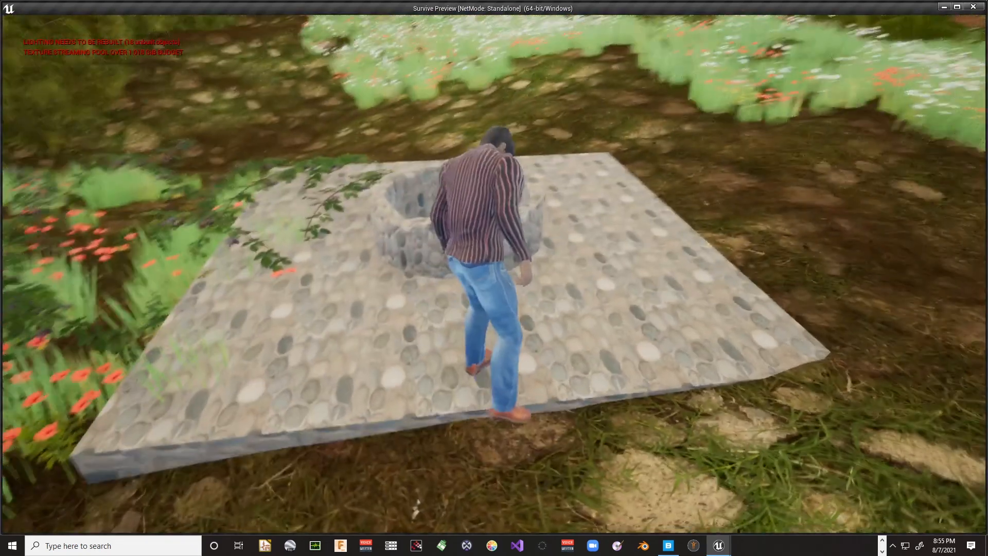
key("w")
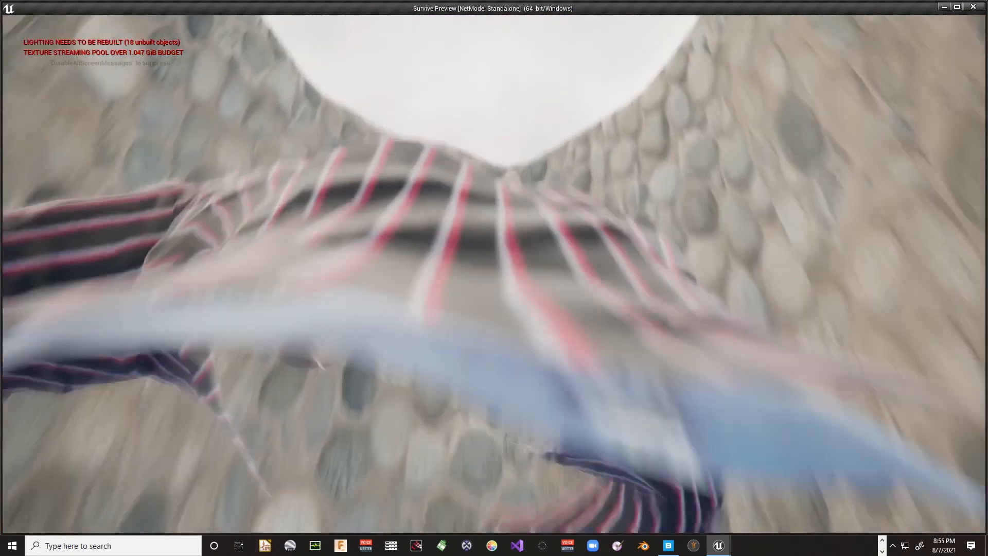
key("Escape")
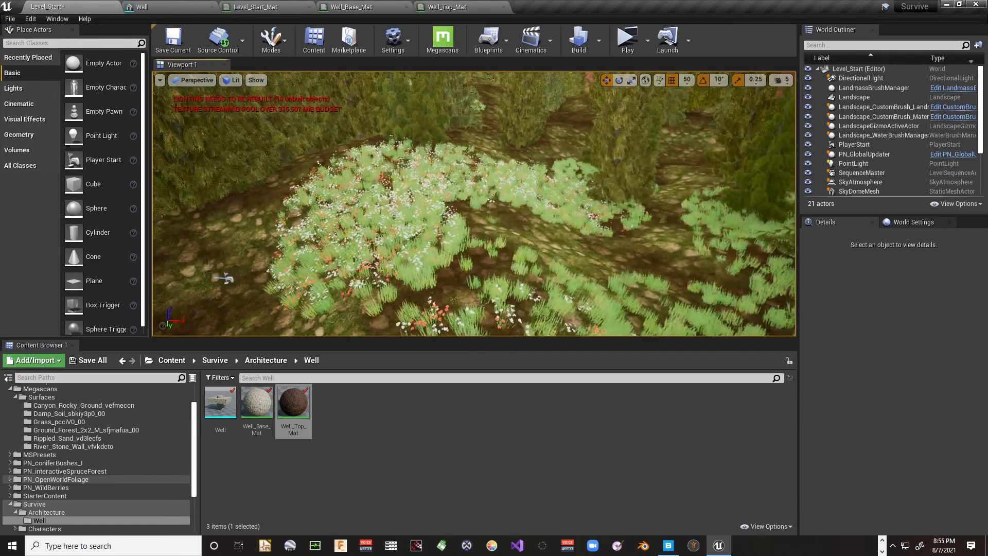
Step: Set the viewport camera speed to 2 and examine the stone texture on the well's platform, rim and shaft up close
left_click(783, 81)
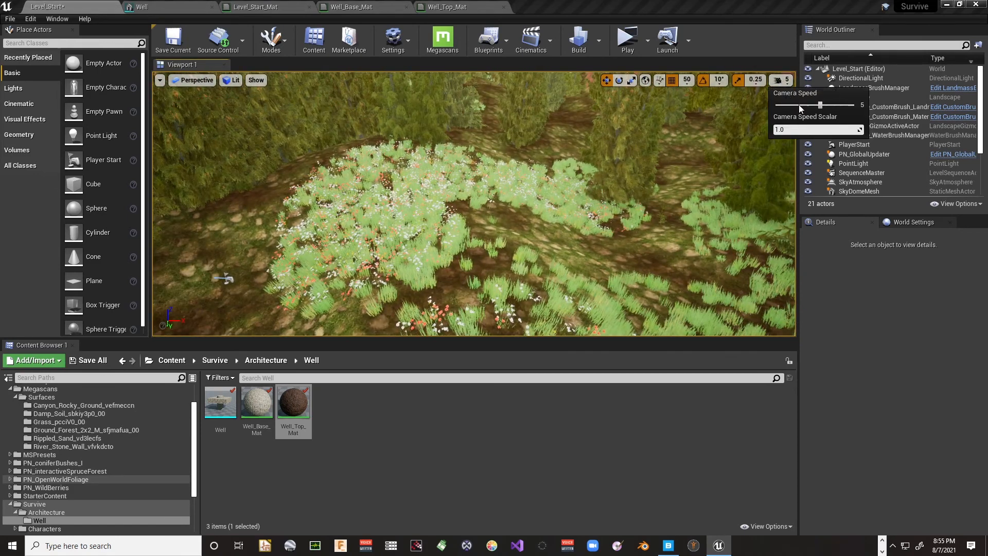
right_click_drag(566, 206, 360, 221)
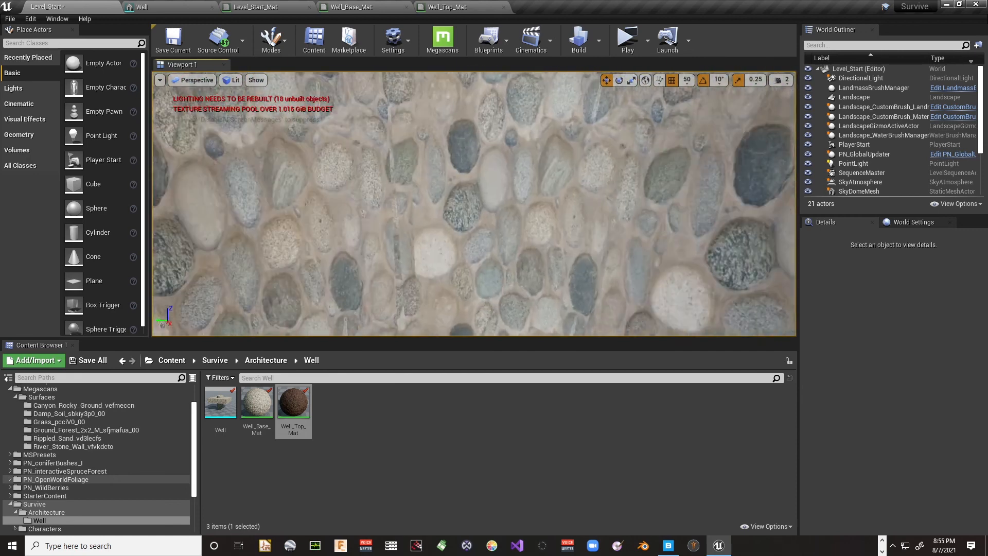
right_click_drag(474, 204, 416, 319)
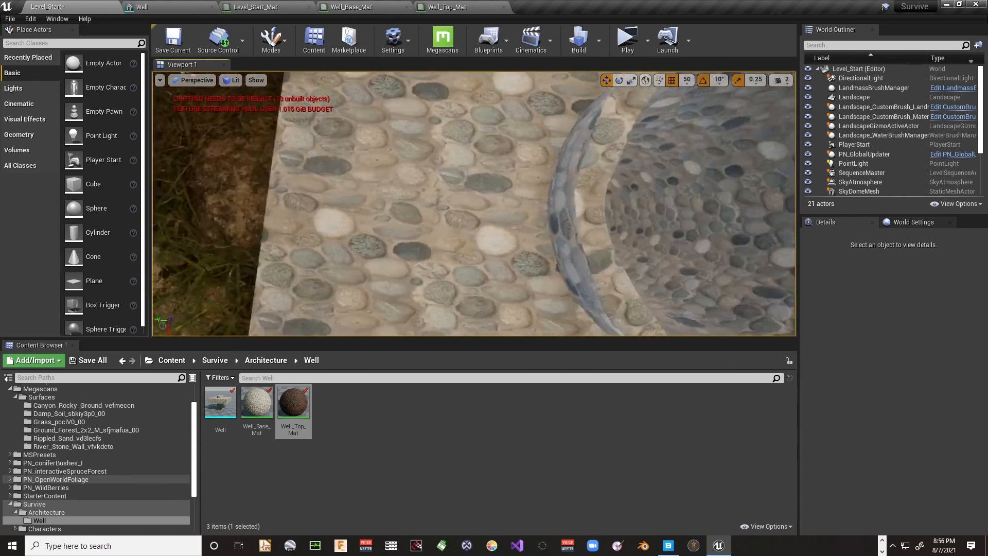
right_click_drag(473, 204, 631, 226)
mouse_move(692, 138)
right_mouse_down()
mouse_move(692, 196)
mouse_move(693, 138)
right_mouse_up()
Step: Raise the Well mesh in the level, fine-tuning its height without grid snapping to a Z location of about 512.4
left_click(569, 166)
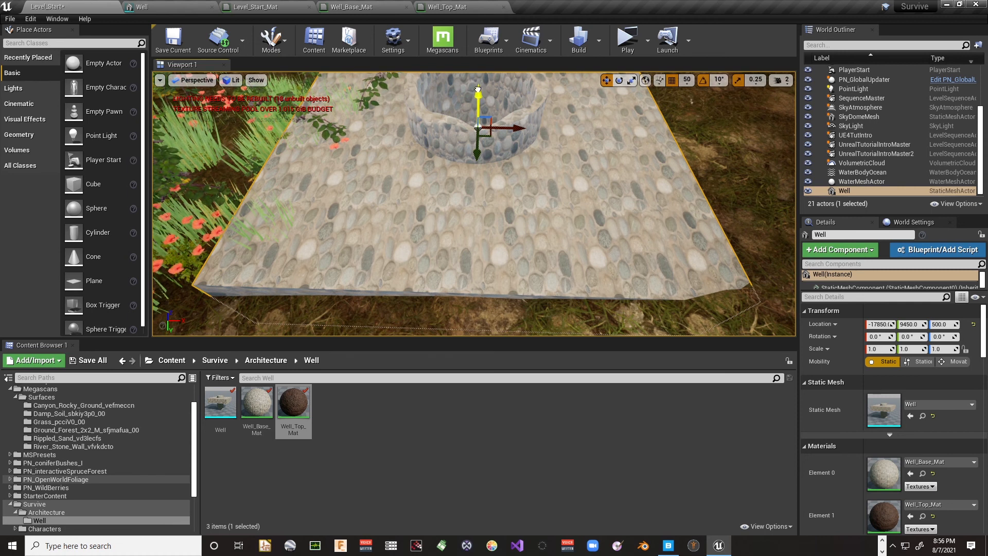
right_click_drag(493, 125, 470, 79)
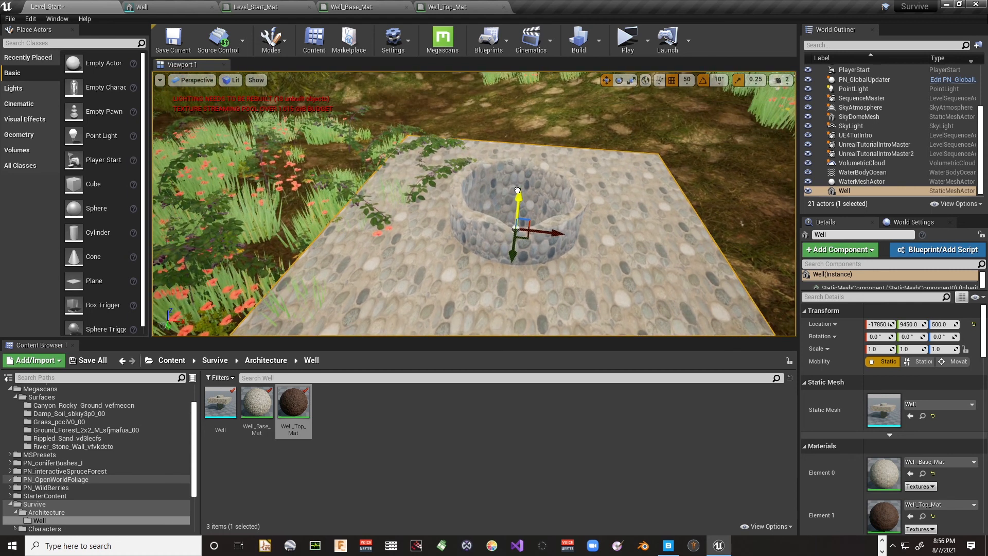
left_click_drag(518, 191, 520, 169)
right_click_drag(642, 196, 646, 205)
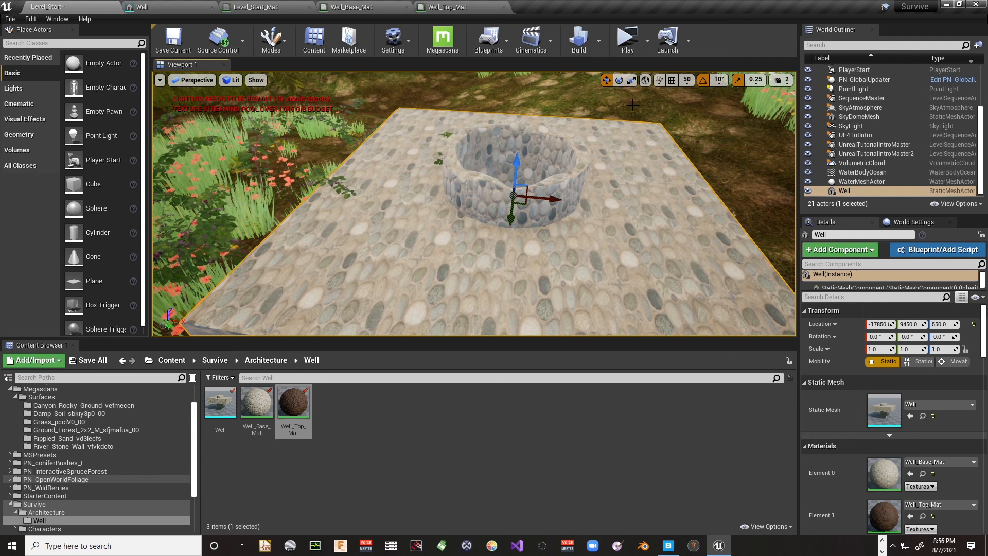
left_click_drag(514, 164, 513, 185)
right_click_drag(514, 186, 513, 161)
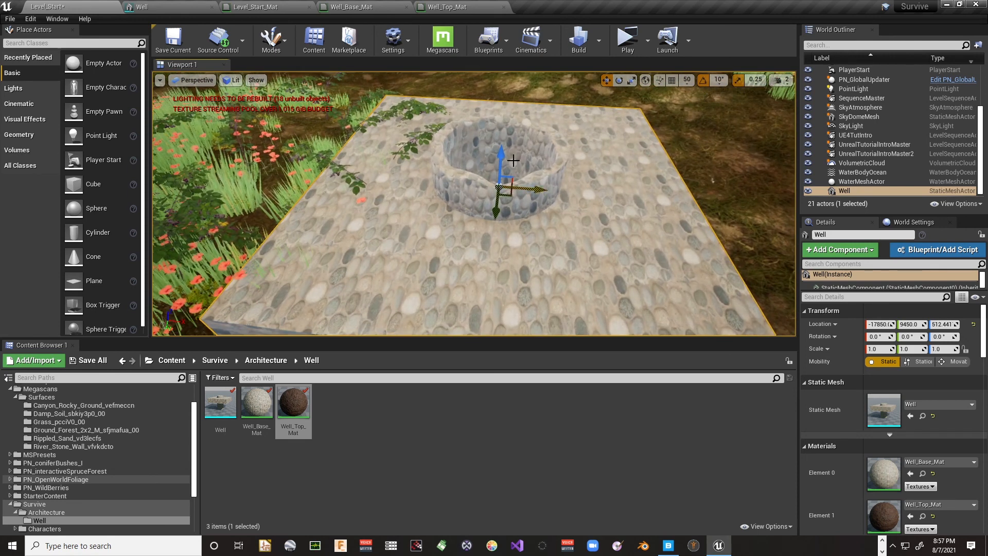
Step: Raise the Well mesh slightly further along the Z axis and check its placement in the surrounding terrain
left_click_drag(502, 161, 502, 150)
right_click_drag(589, 177, 774, 200)
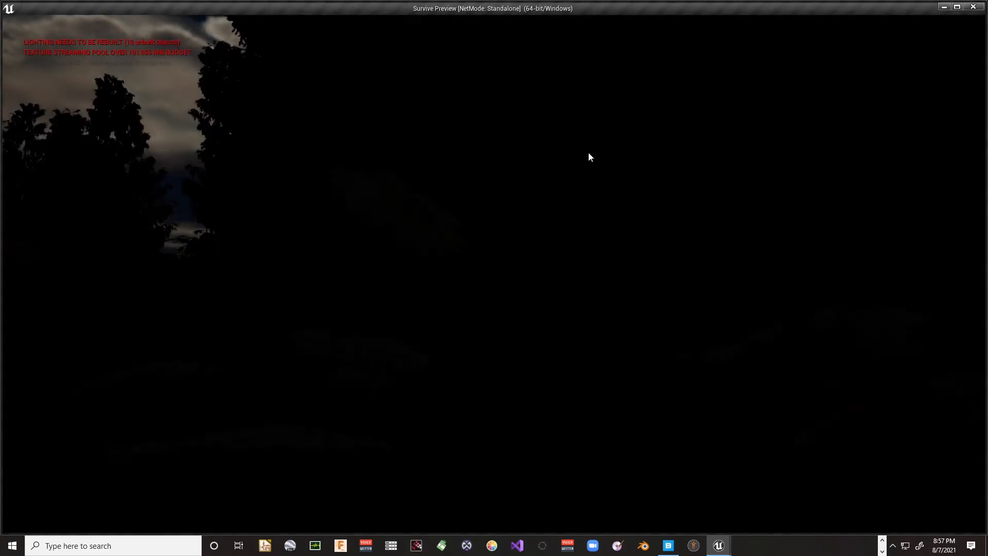
Step: Play the level in a standalone preview and run the character around the well and onto its platform to examine its height
left_click(589, 153)
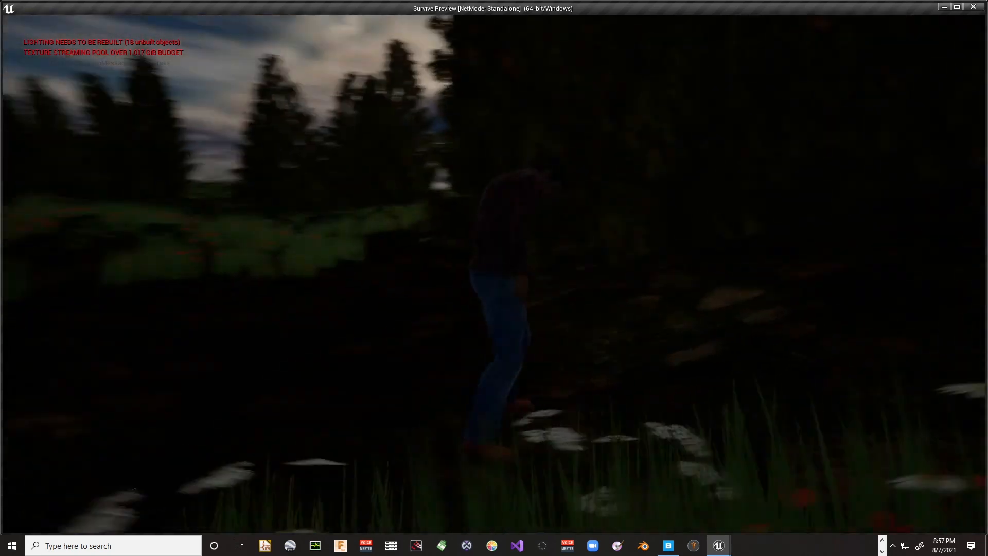
key("w")
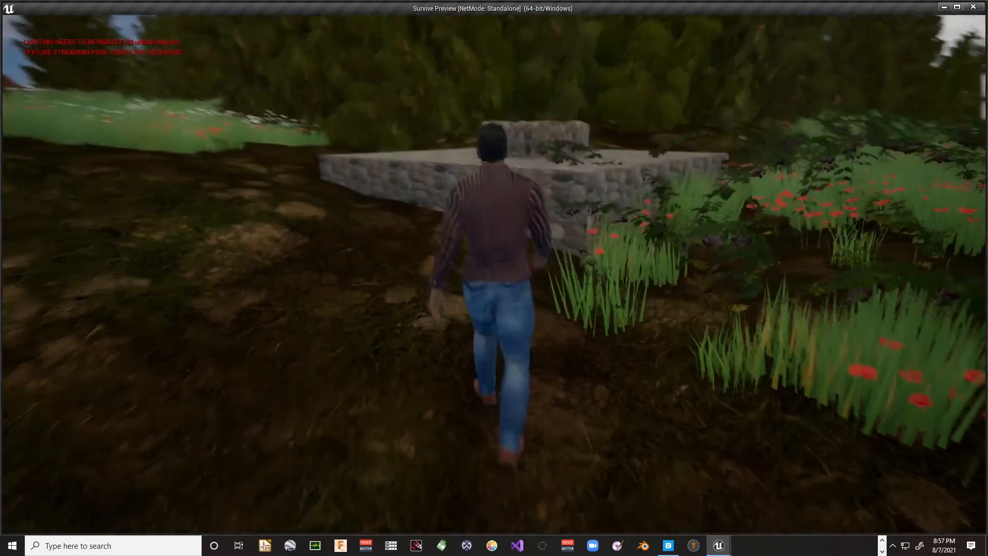
key("w")
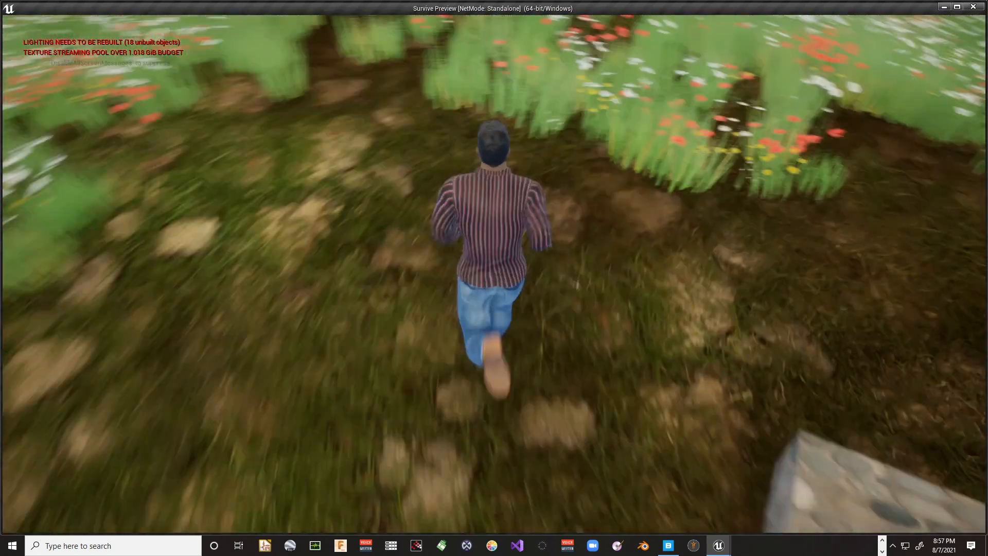
key("w")
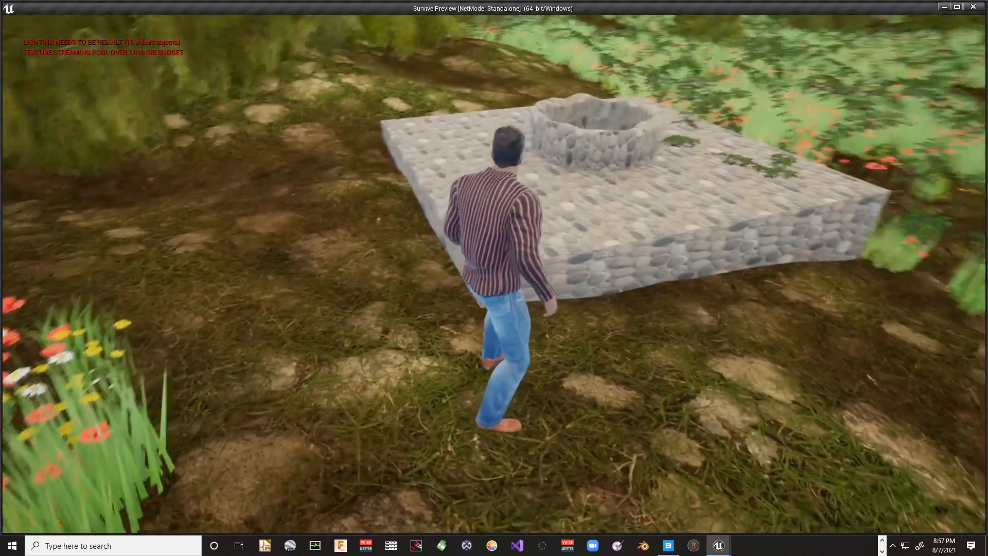
key("w")
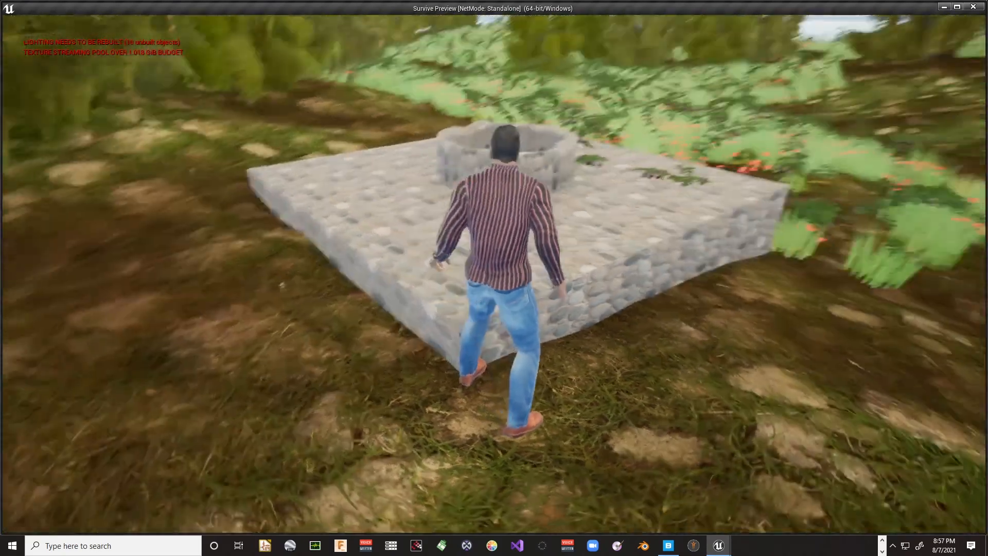
key("w")
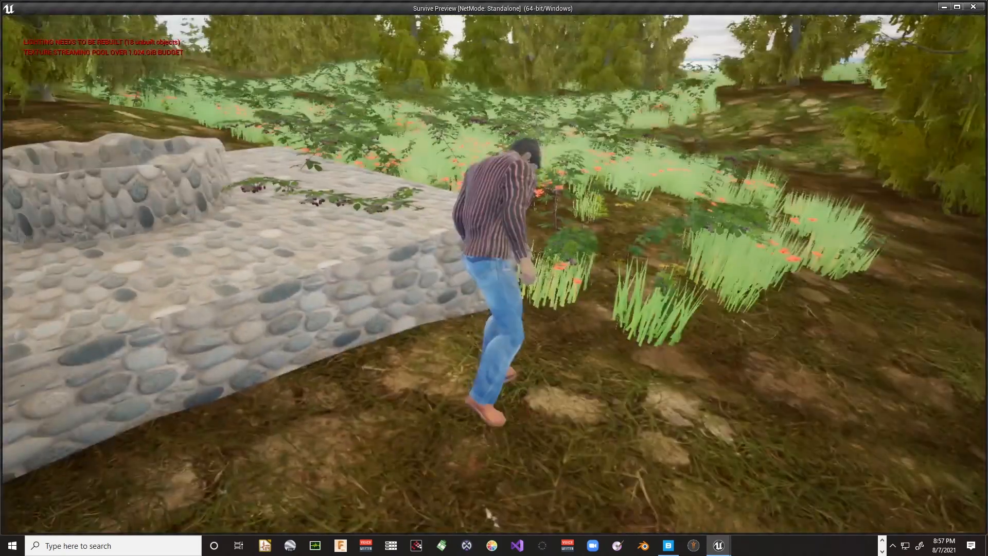
key("w")
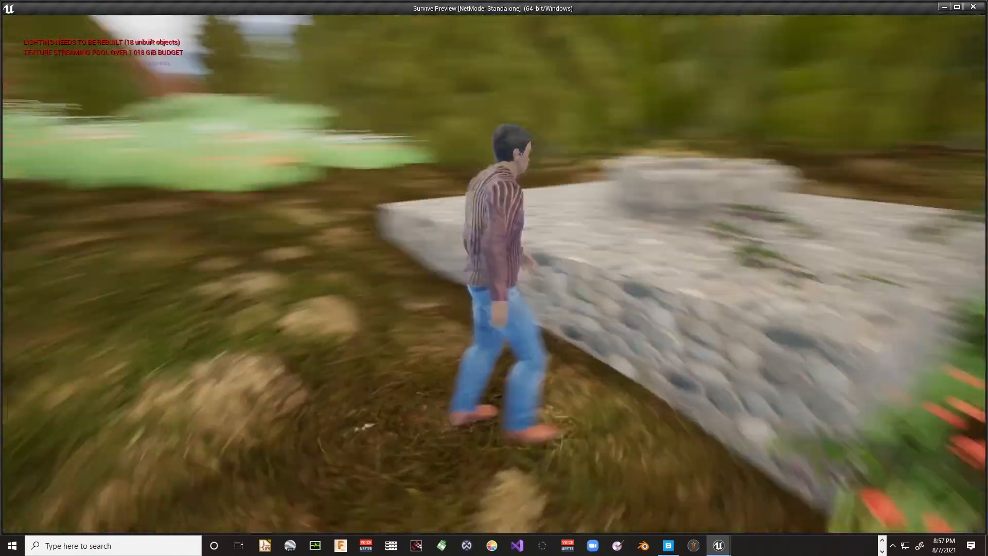
key("w")
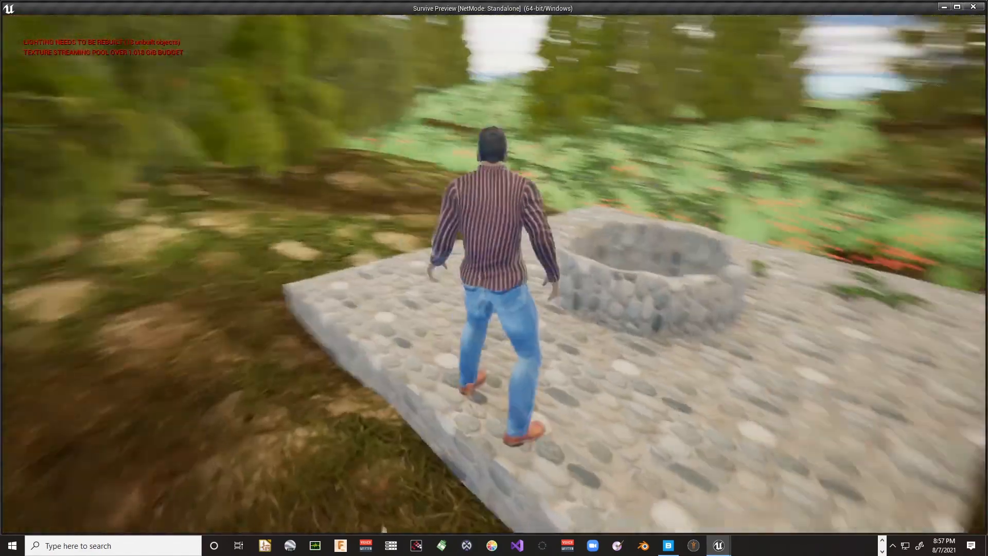